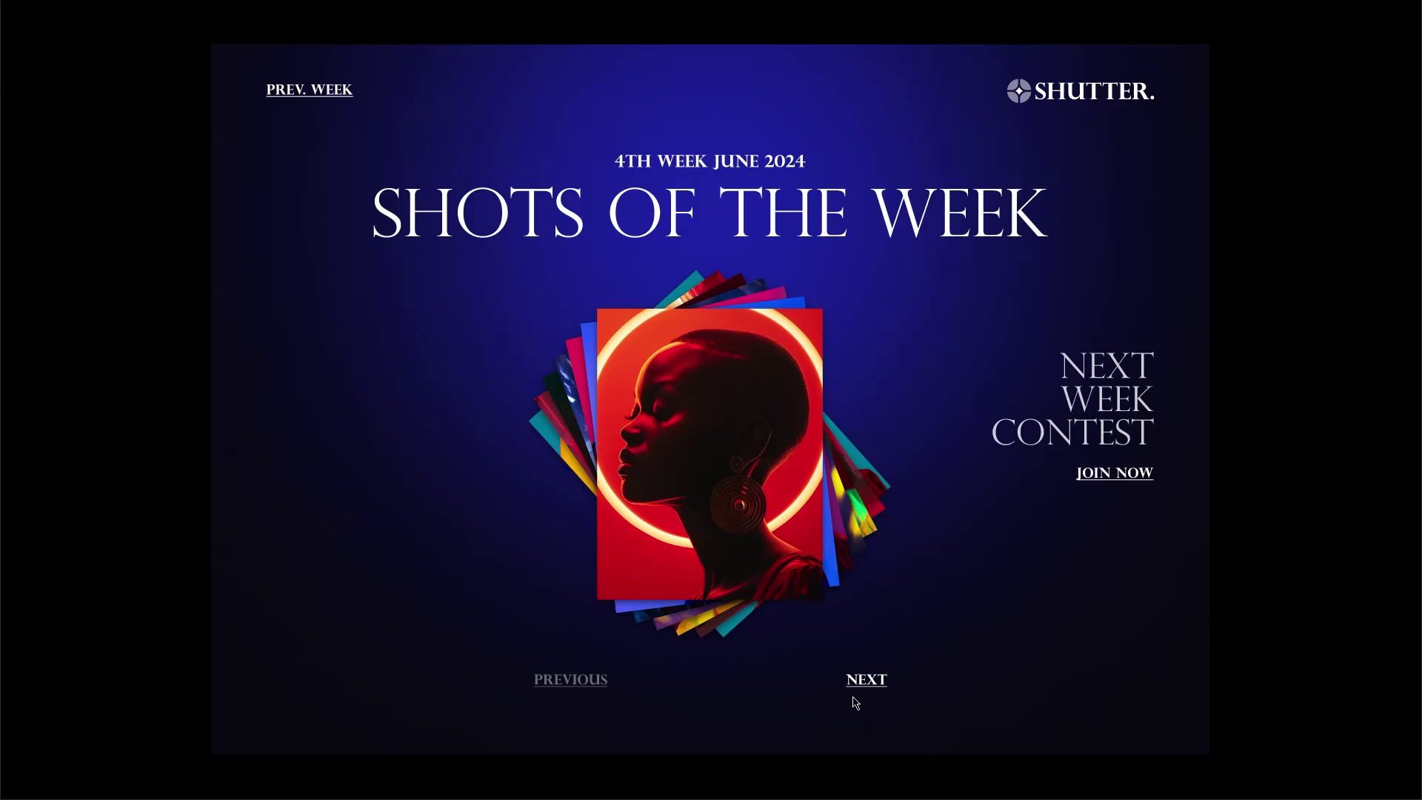
Advance three portraits through the stack, then step back two
left_click(870, 681)
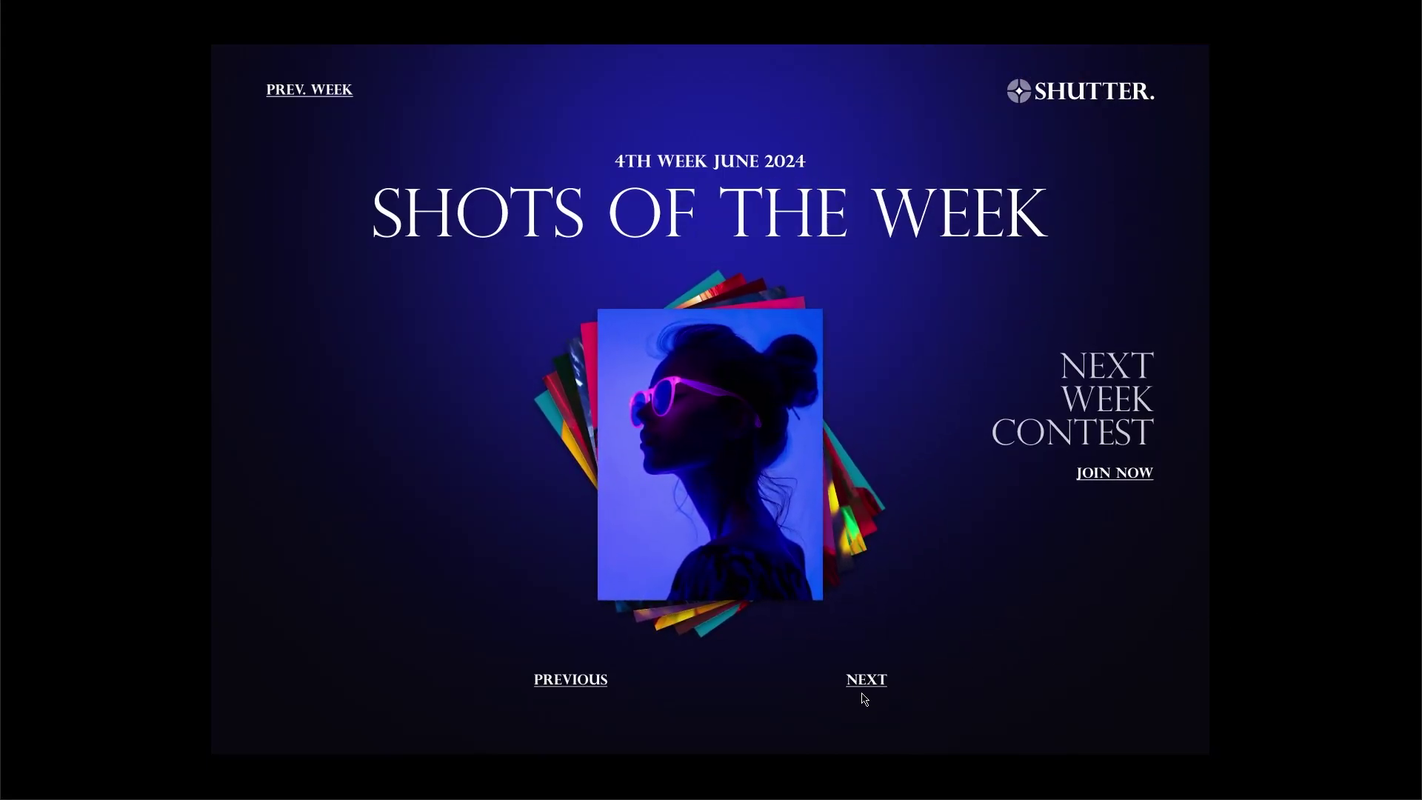
left_click(871, 682)
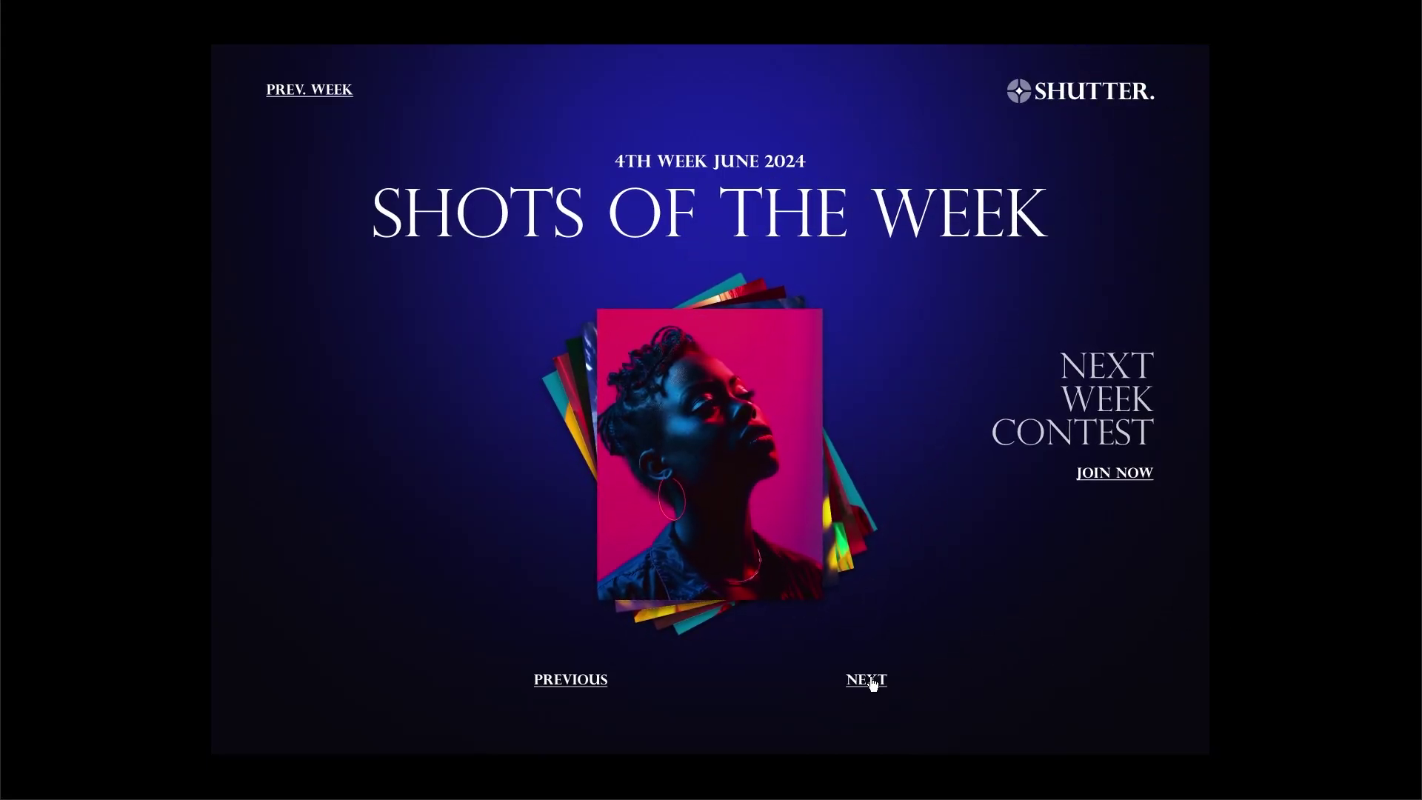
left_click(872, 681)
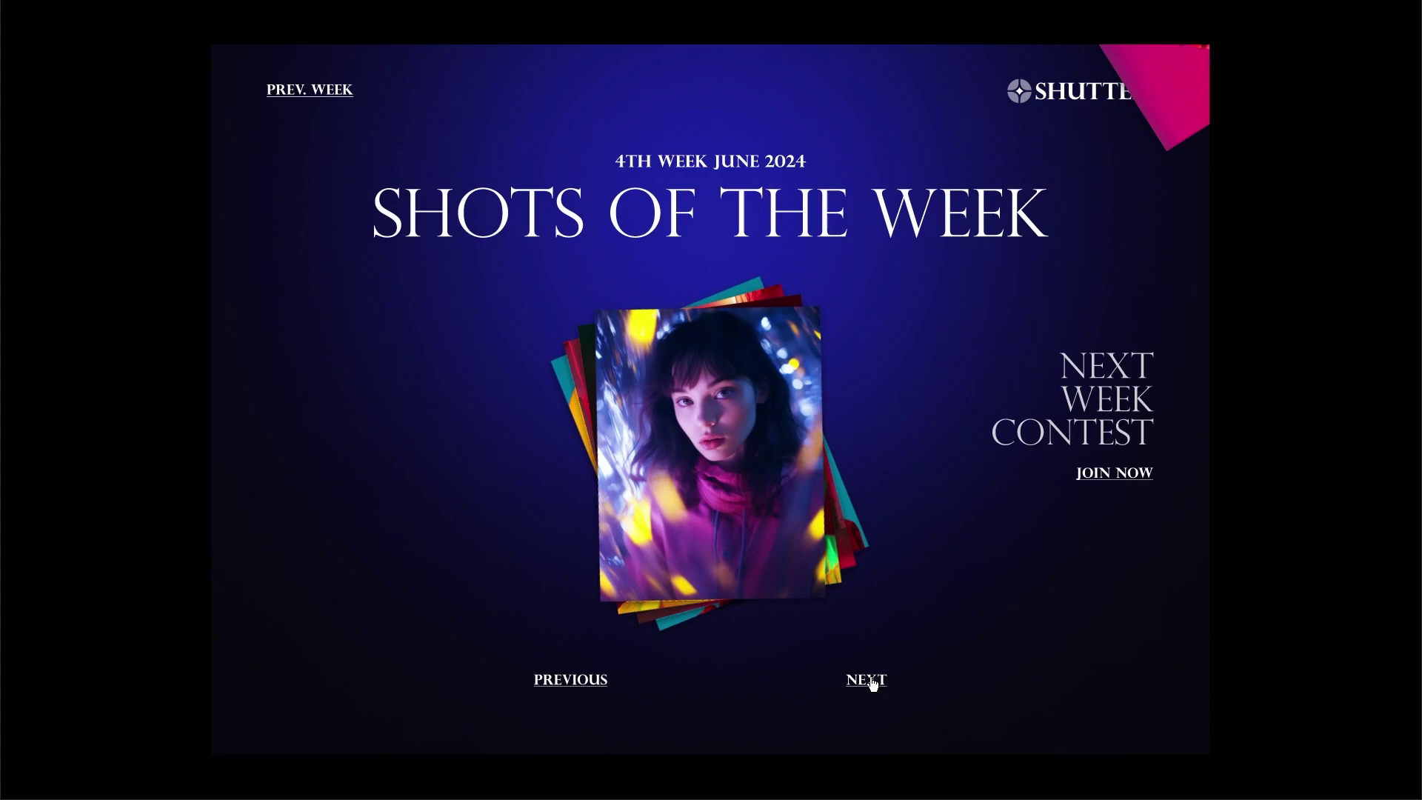
left_click(567, 678)
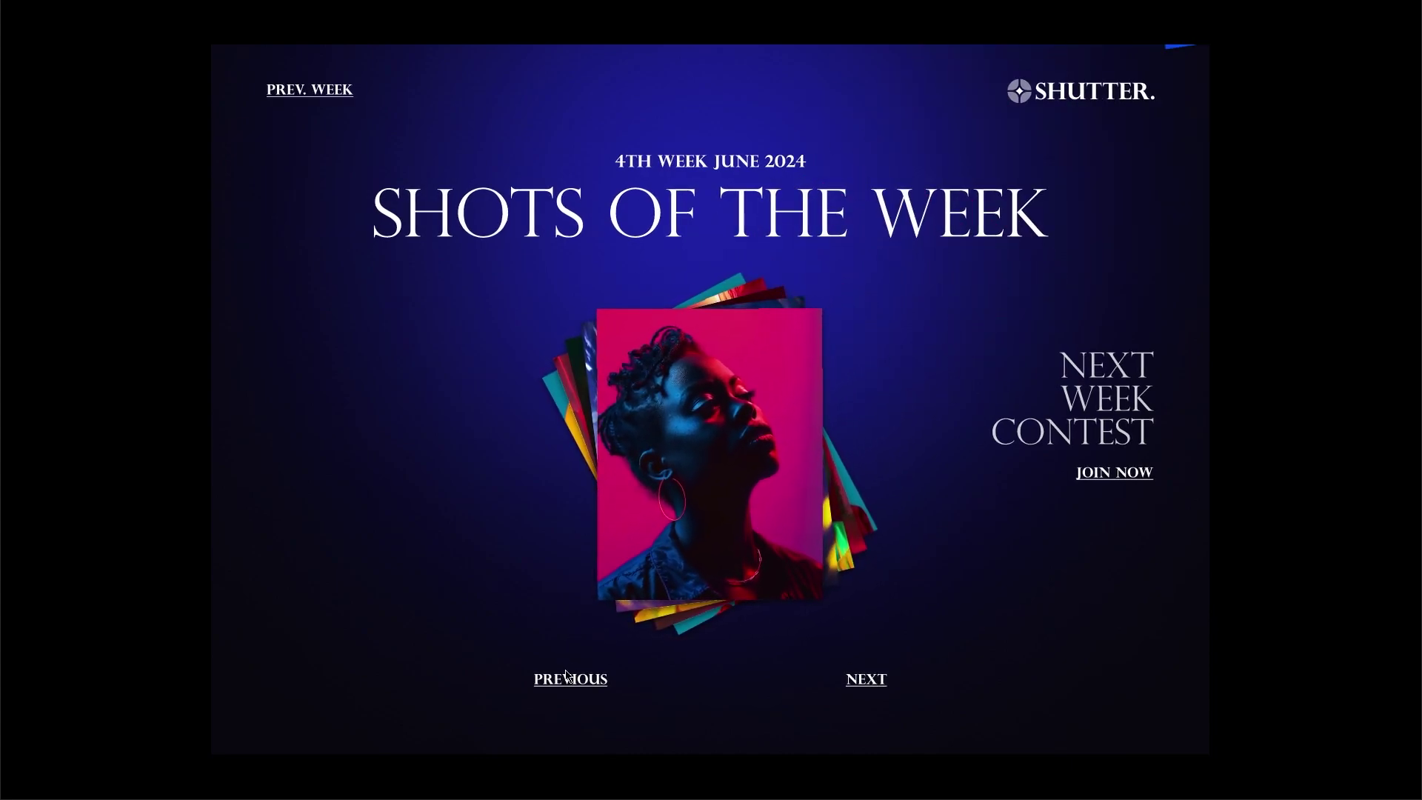
left_click(567, 675)
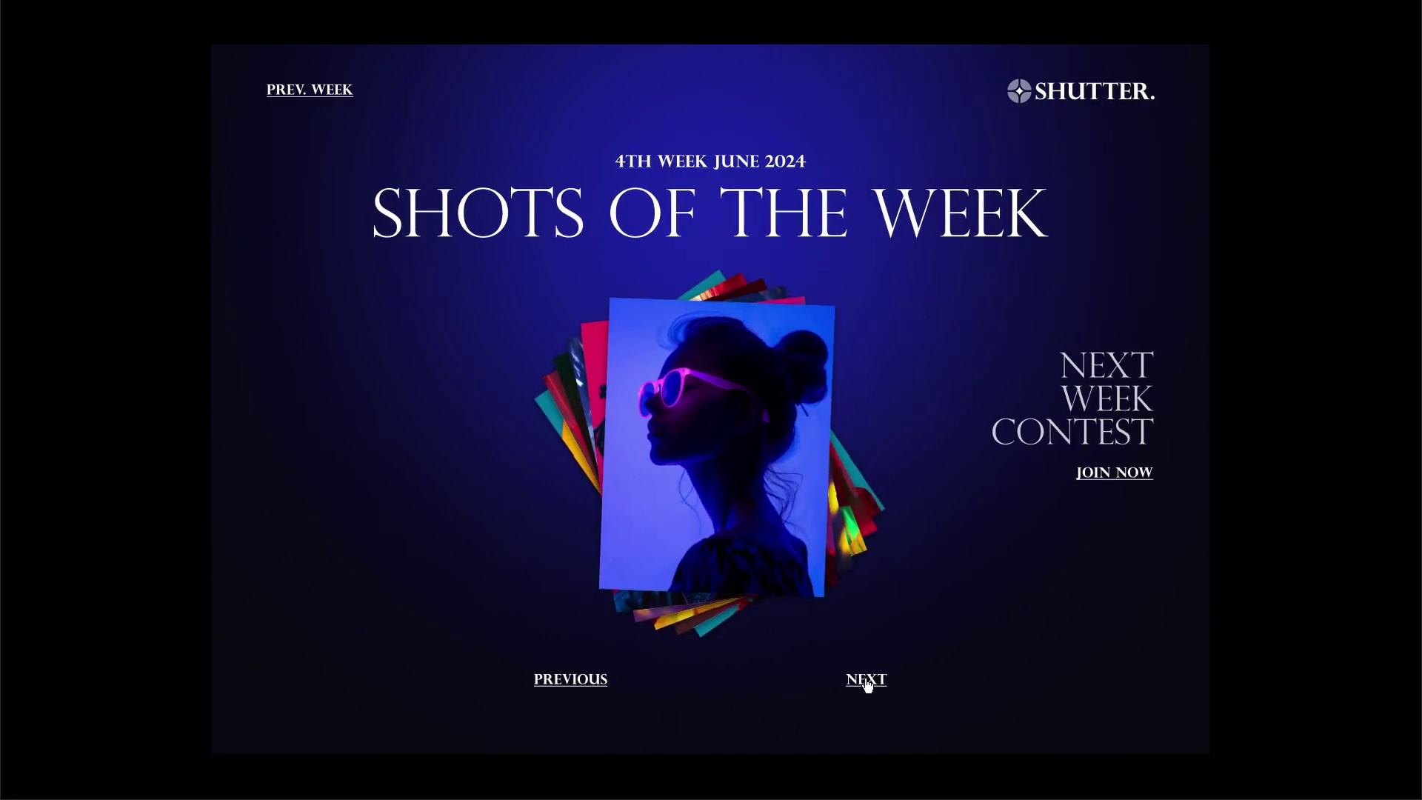
Advance through the remaining portraits to the end screen
left_click(868, 681)
left_click(868, 681)
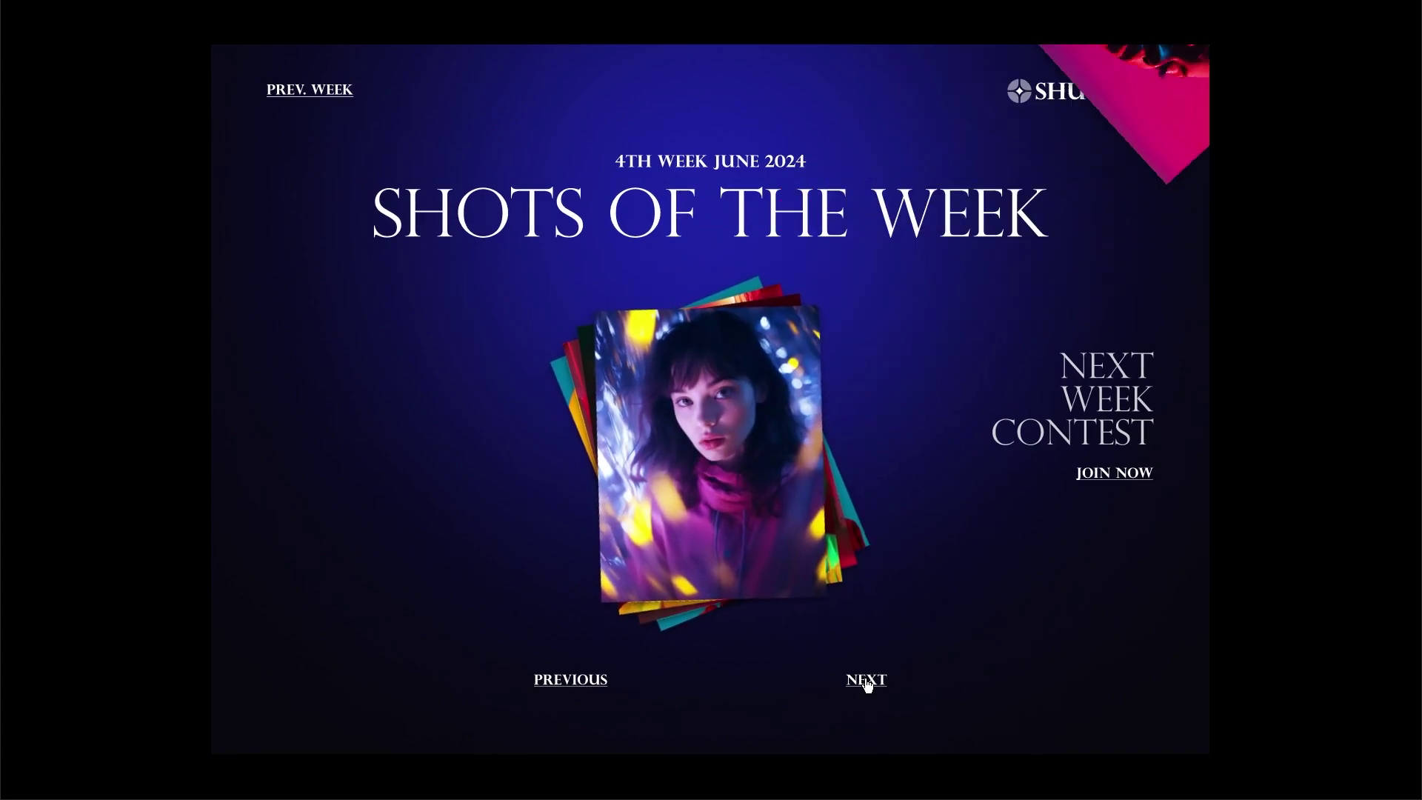
left_click(868, 681)
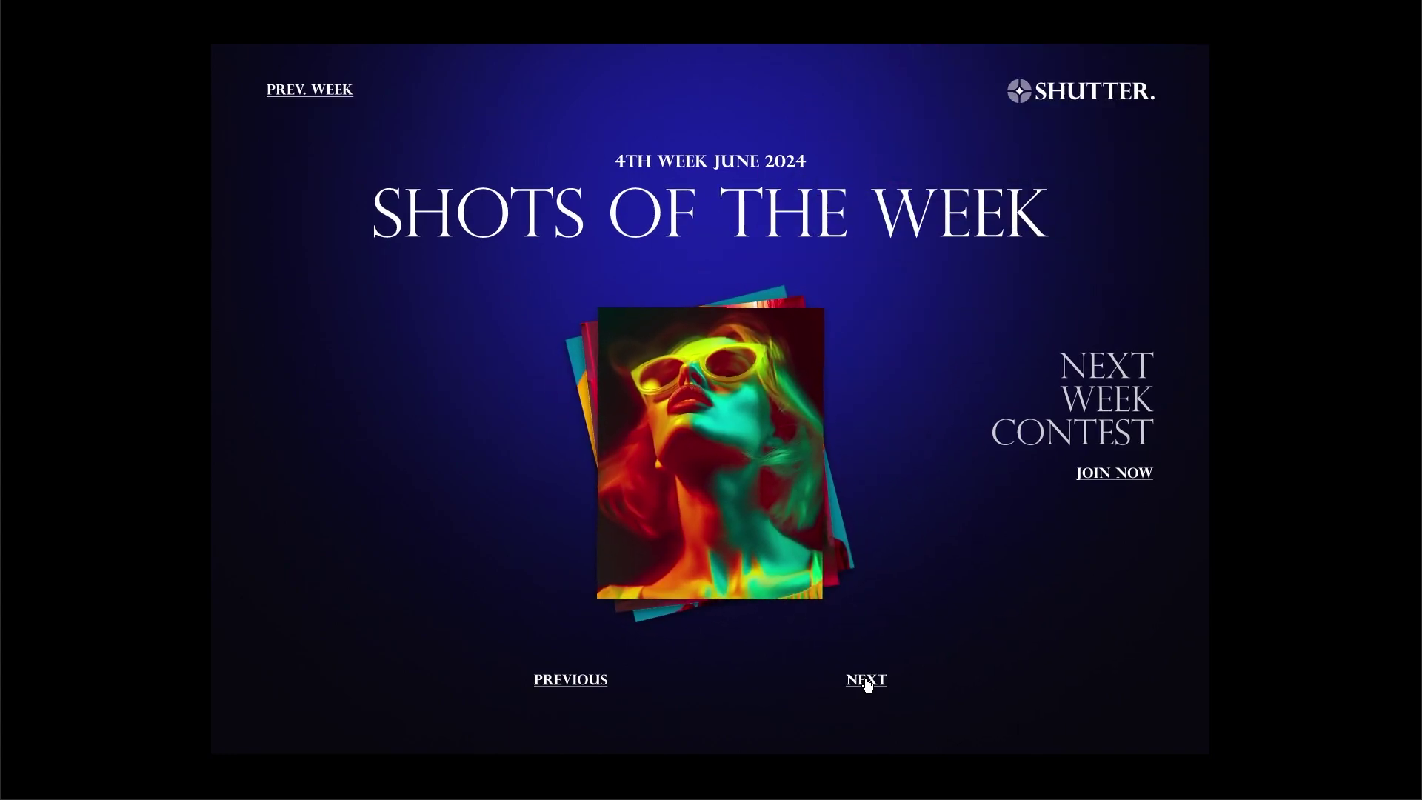
left_click(868, 682)
left_click(868, 681)
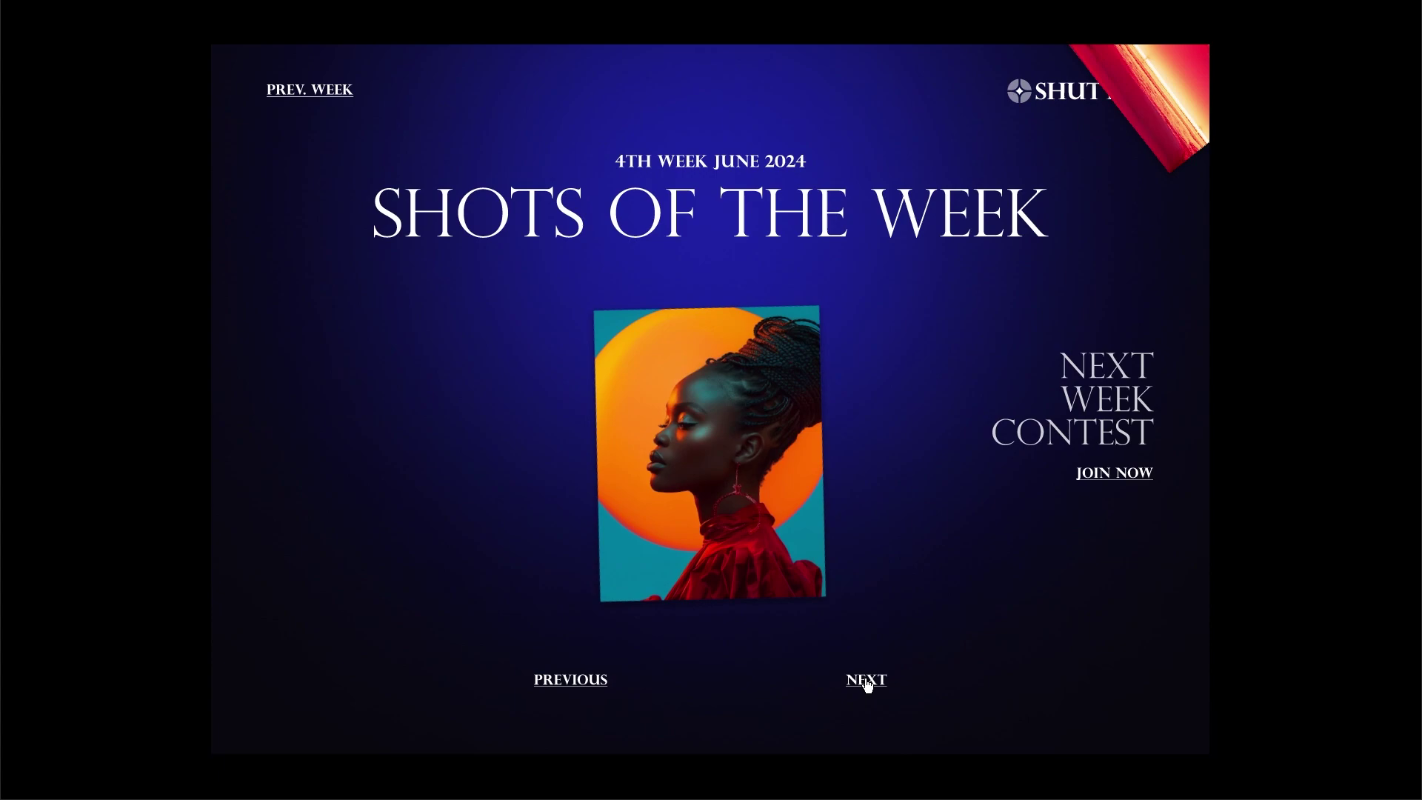
left_click(868, 682)
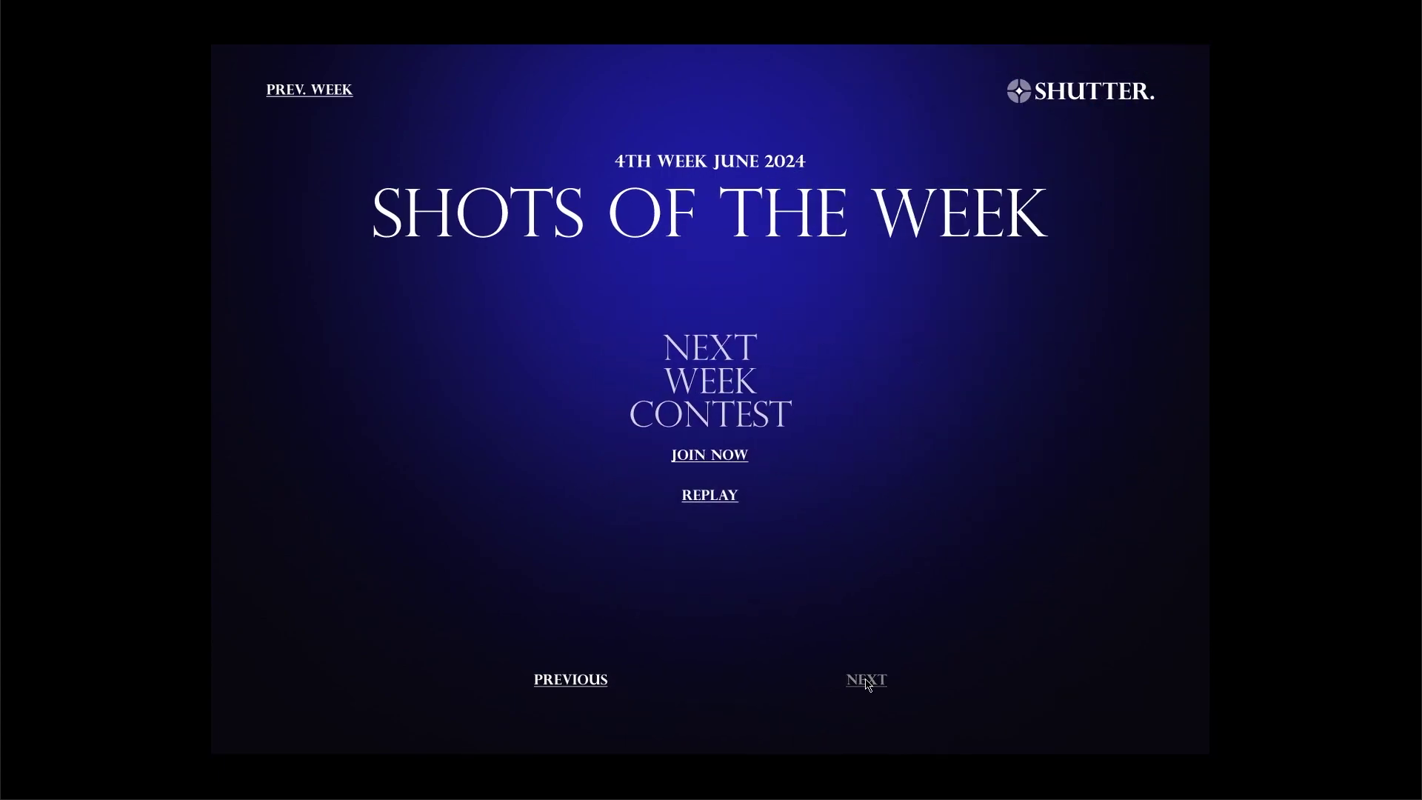
Return to the end screen, hit REPLAY, and advance three portraits
left_click(604, 686)
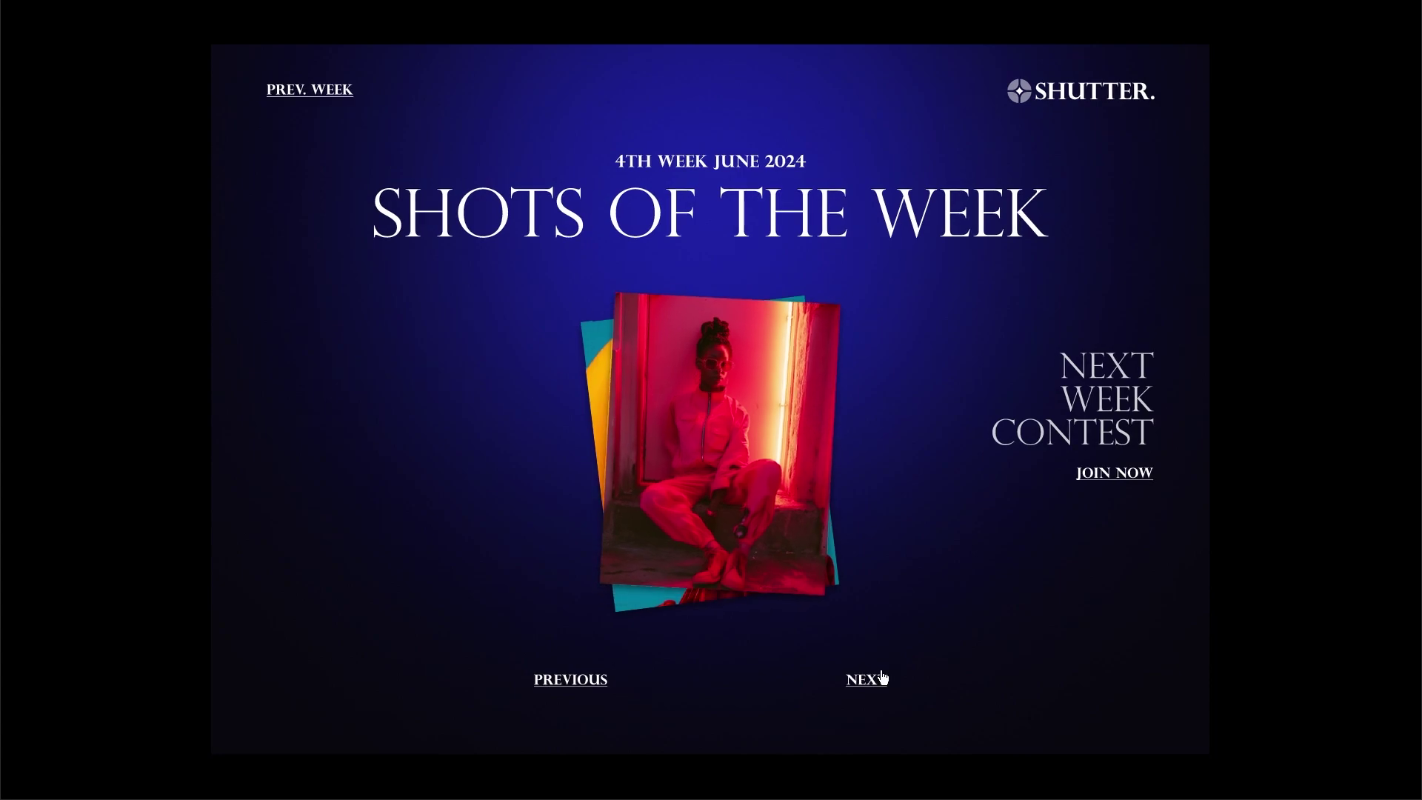
left_click(865, 681)
left_click(866, 685)
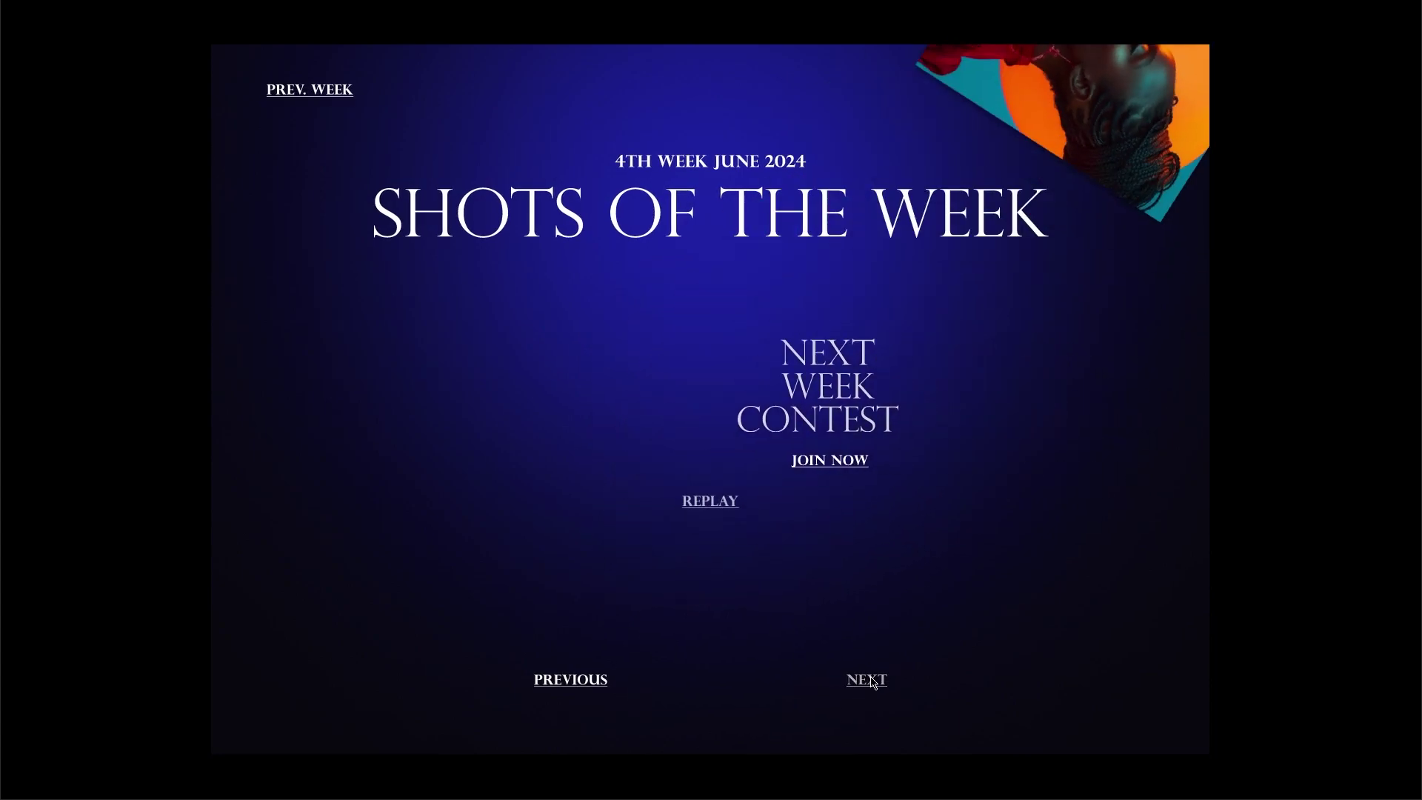
left_click(736, 498)
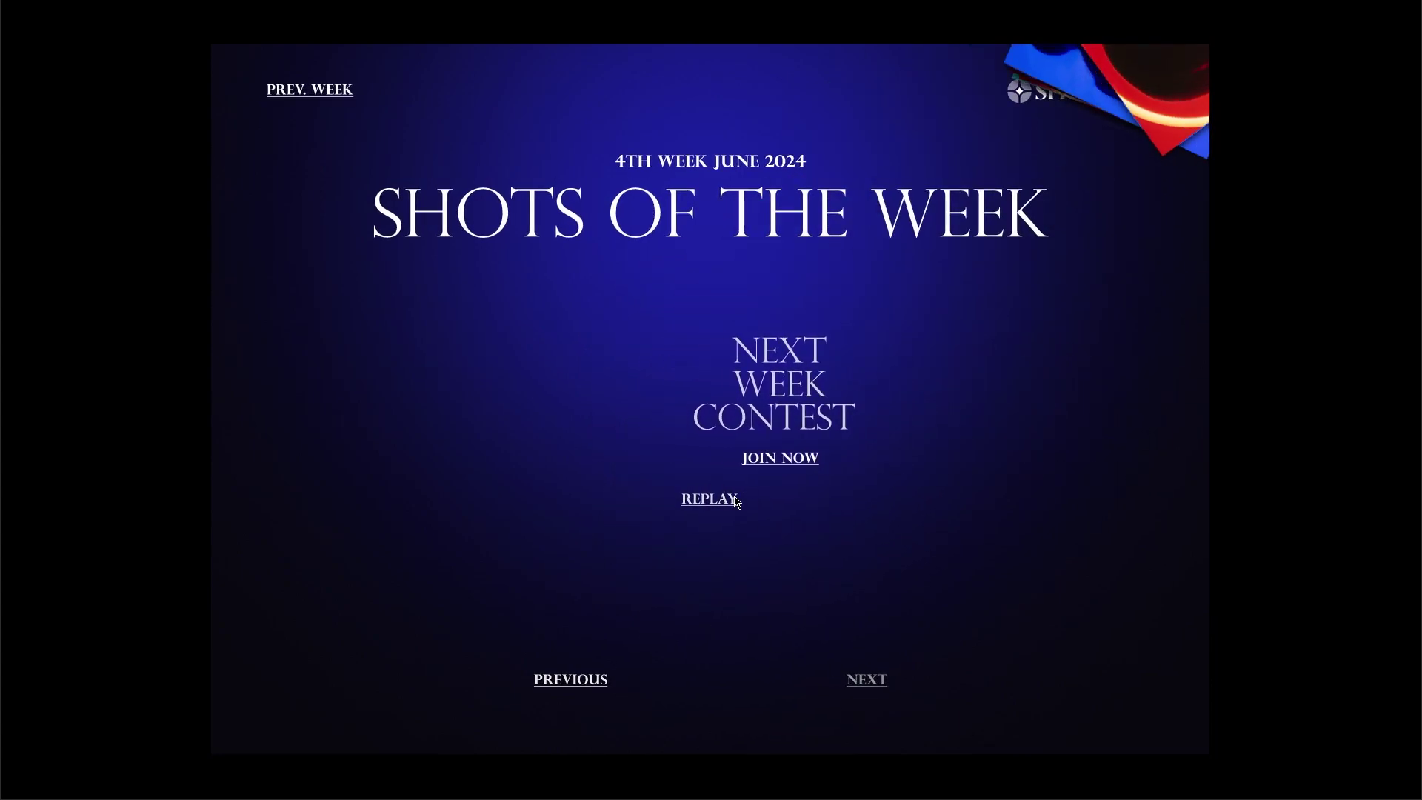
left_click(871, 685)
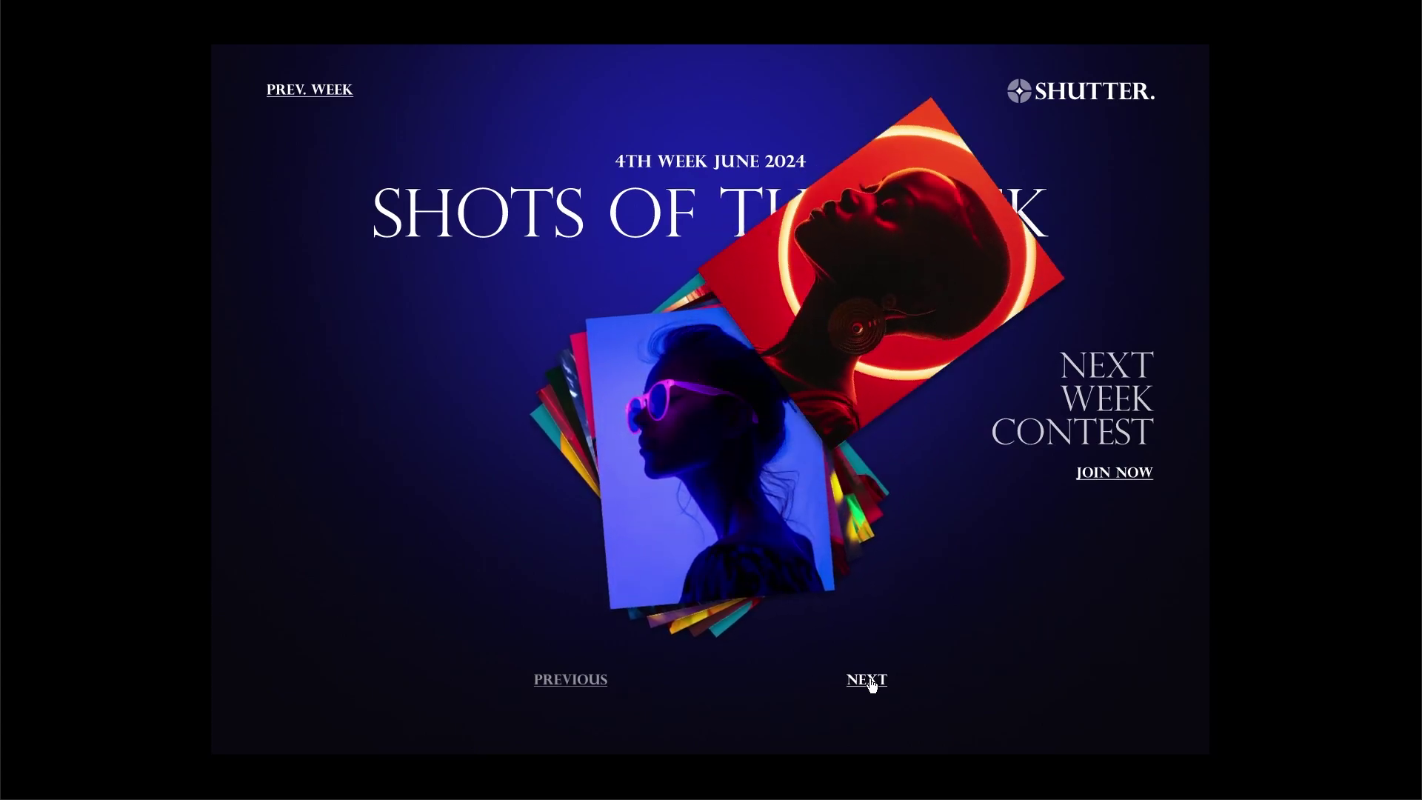
left_click(871, 685)
left_click(872, 685)
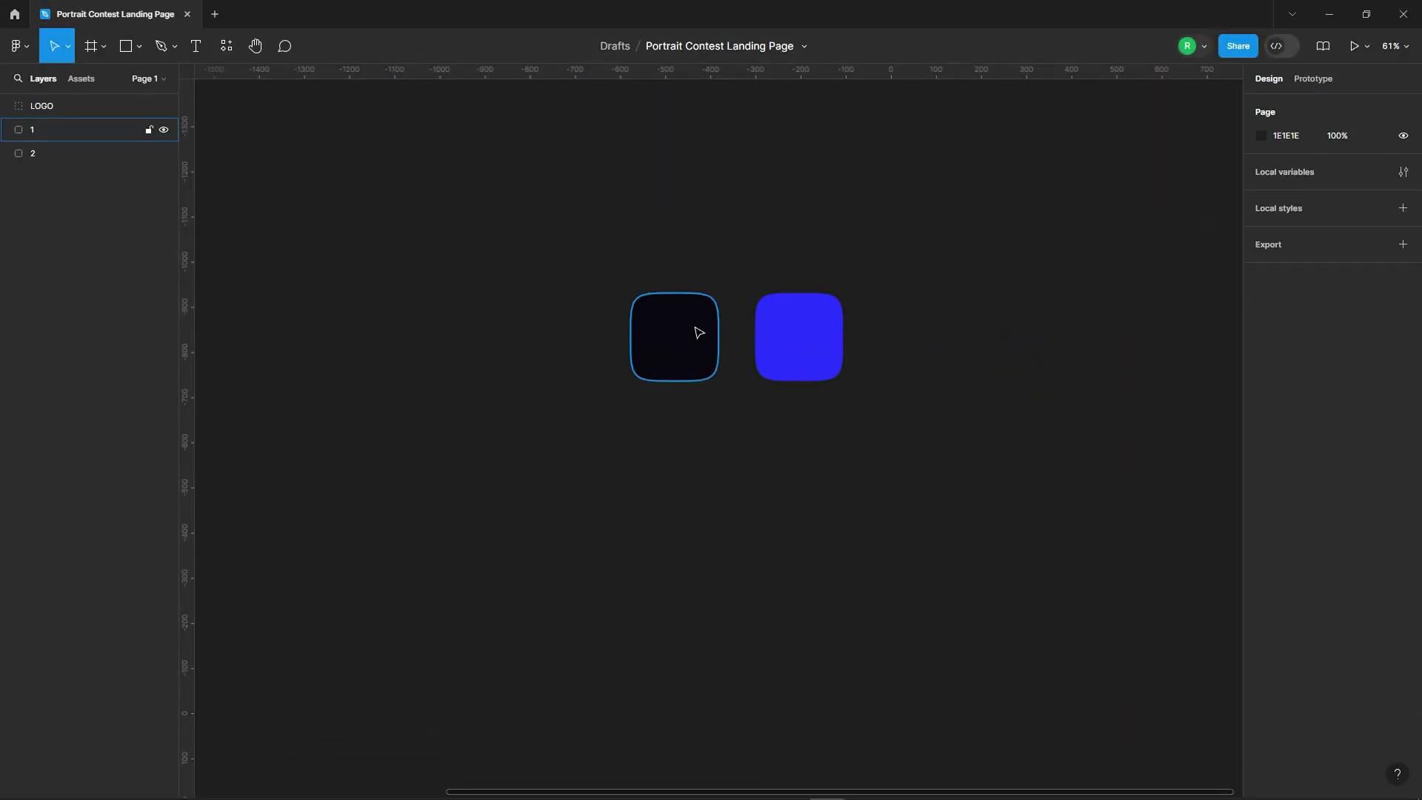
Inspect the fill colours of the dark and blue squares and the SHUTTER logo
left_click(698, 333)
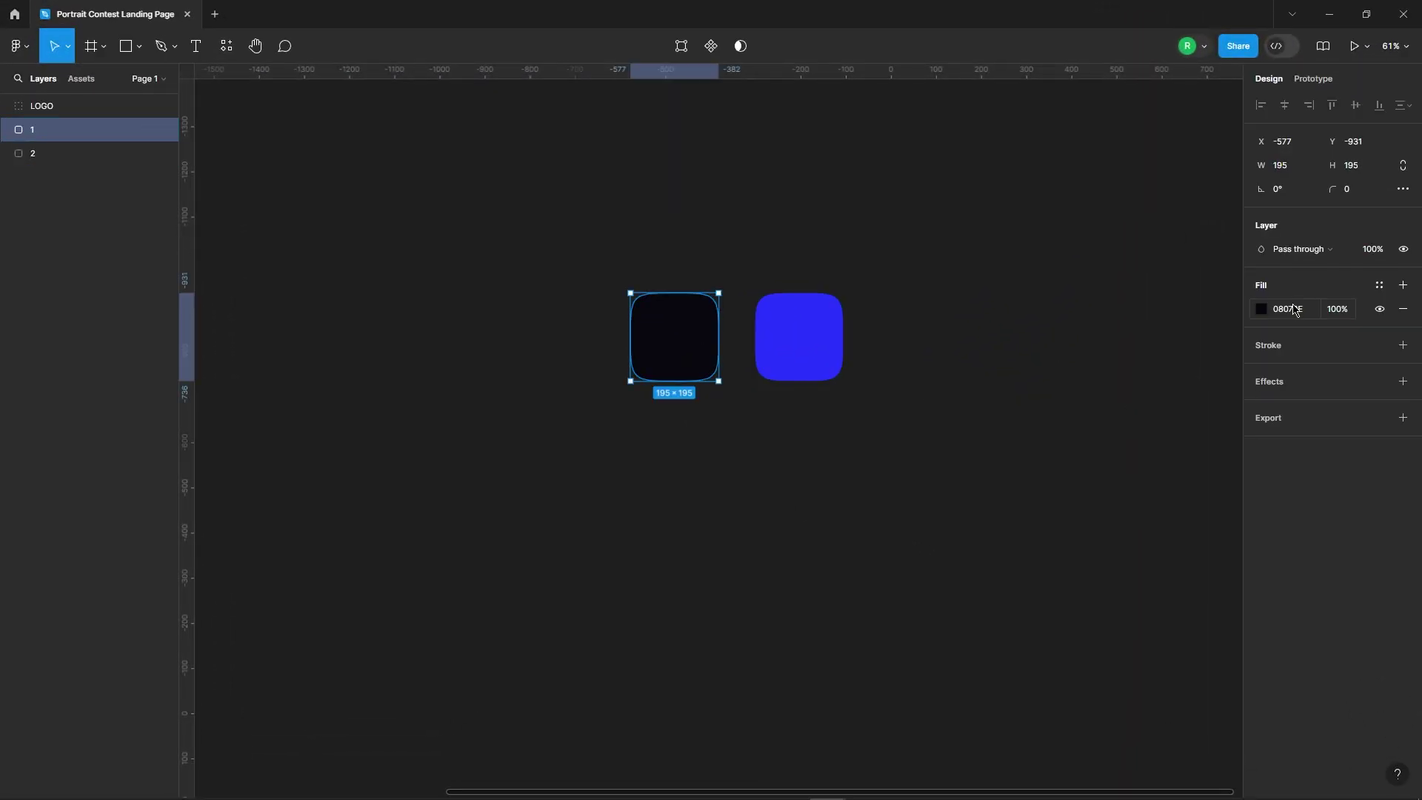
left_click(1261, 309)
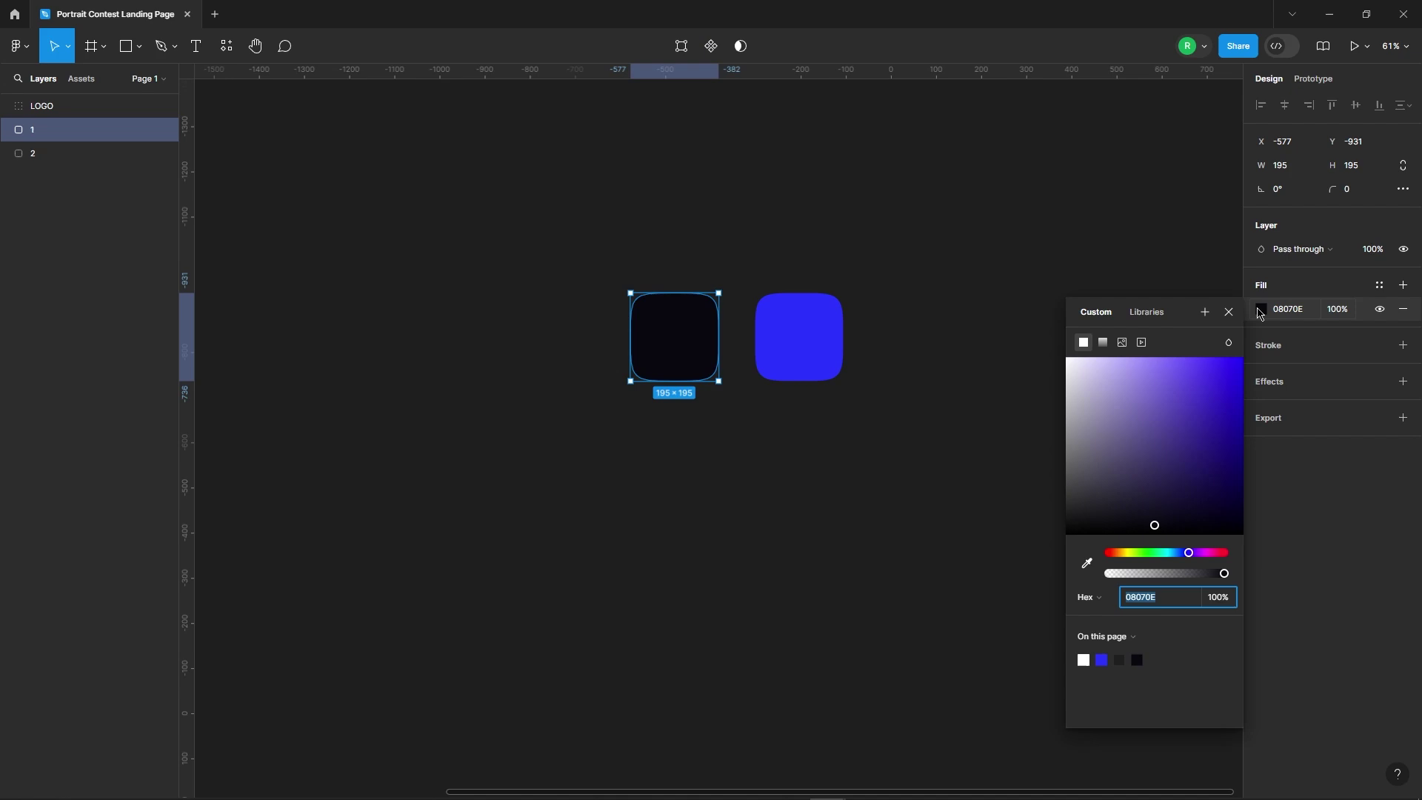
left_click(806, 344)
left_click(1261, 309)
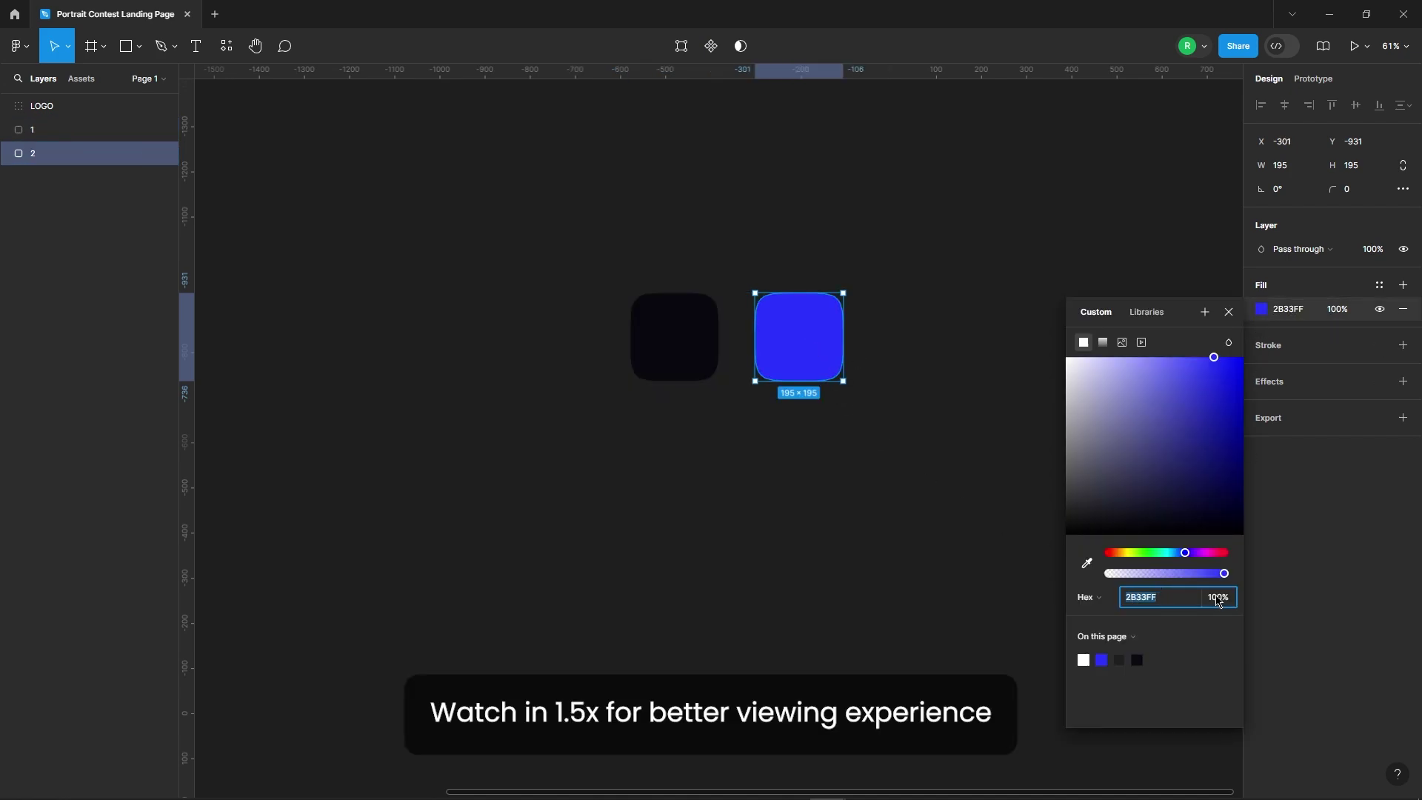
left_click(930, 347)
scroll(936, 340, "down", 3)
scroll(353, 513, "up", 3)
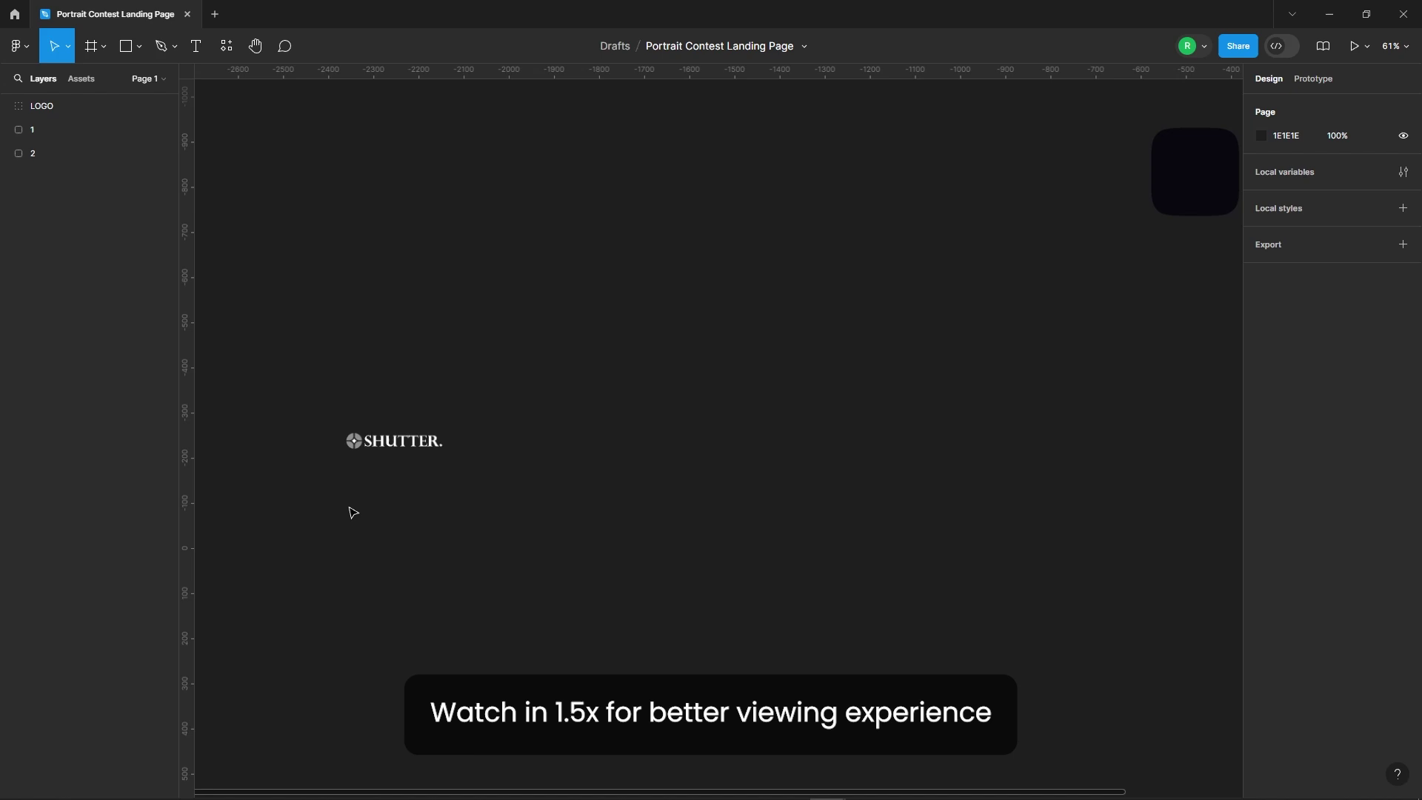
left_click(374, 452)
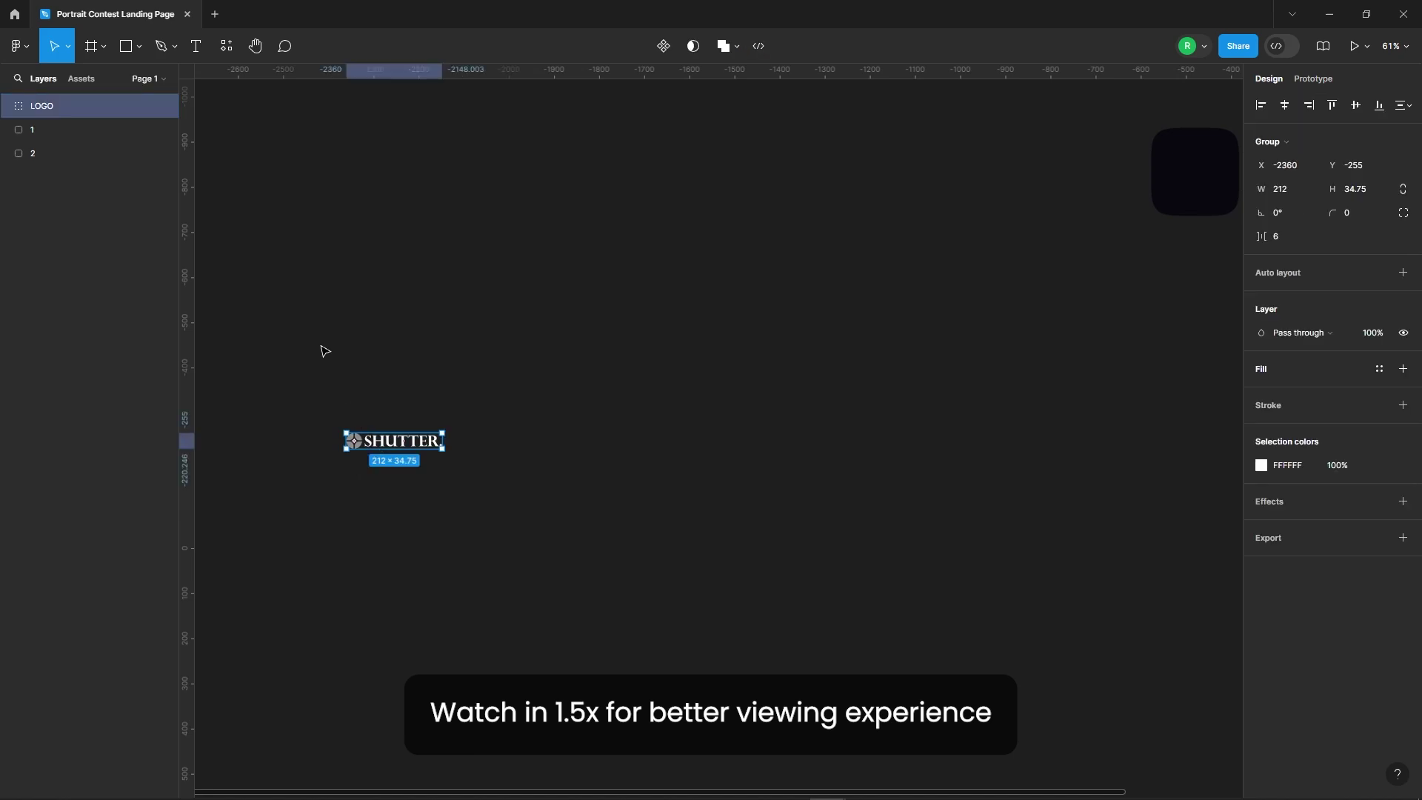
left_click(582, 353)
scroll(343, 419, "down", 3)
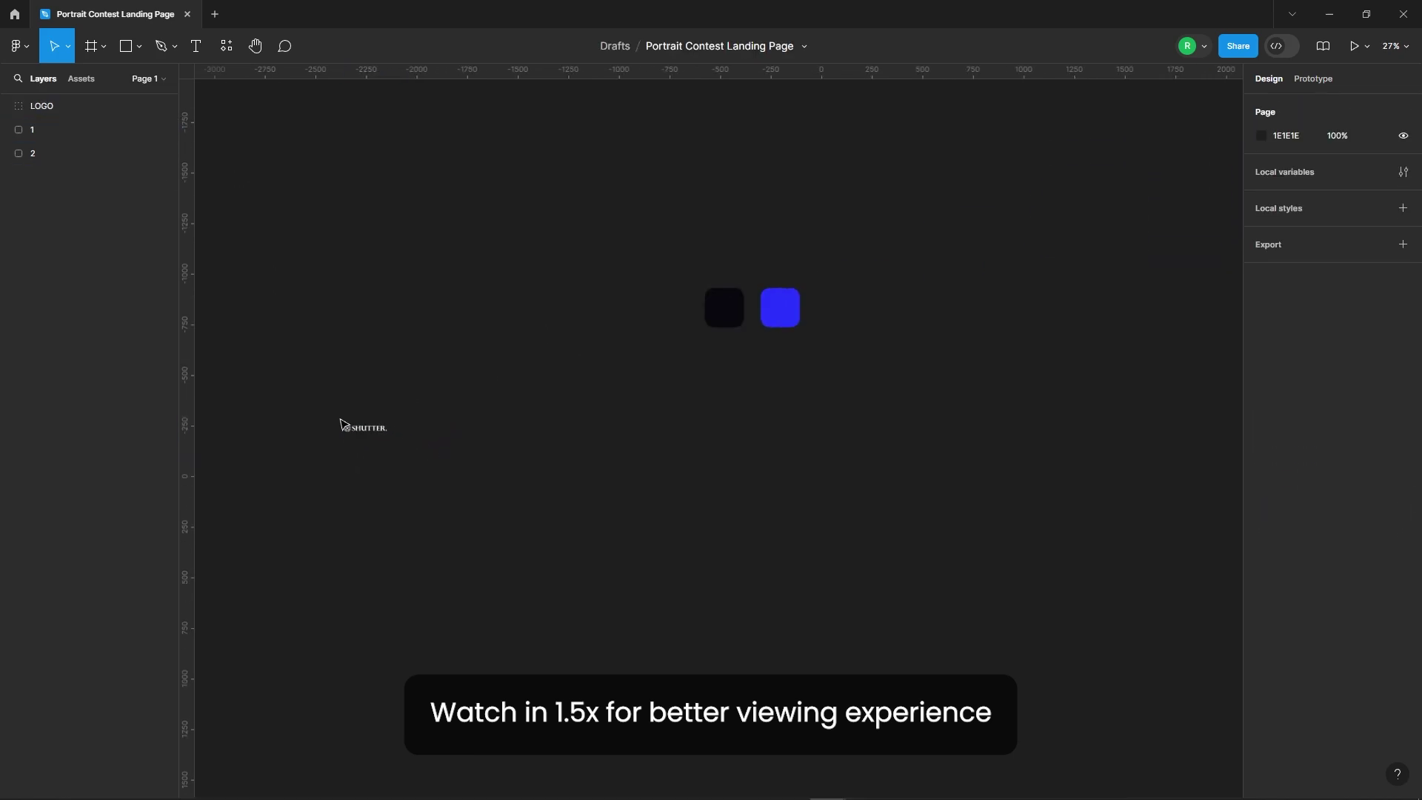
Add a 1440×1024 Desktop frame below the colour squares
left_click(95, 57)
left_click(1203, 274)
mouse_move(911, 396)
left_mouse_down()
mouse_move(653, 487)
mouse_move(695, 441)
left_mouse_up()
left_click(921, 333)
scroll(711, 465, "up", 3)
Fill the Desktop frame with the dark square's near-black colour
left_click(842, 400)
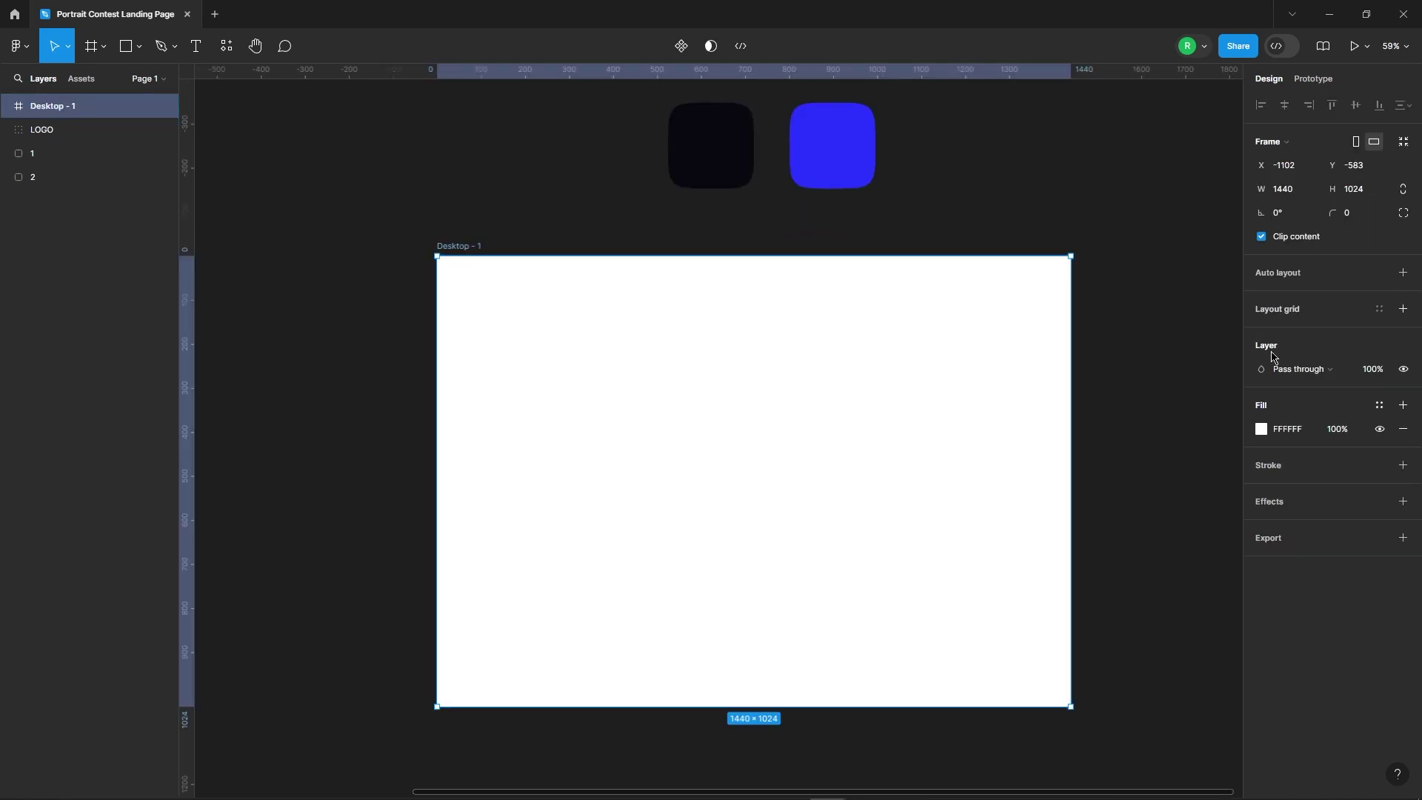
left_click(1261, 430)
left_click(775, 175)
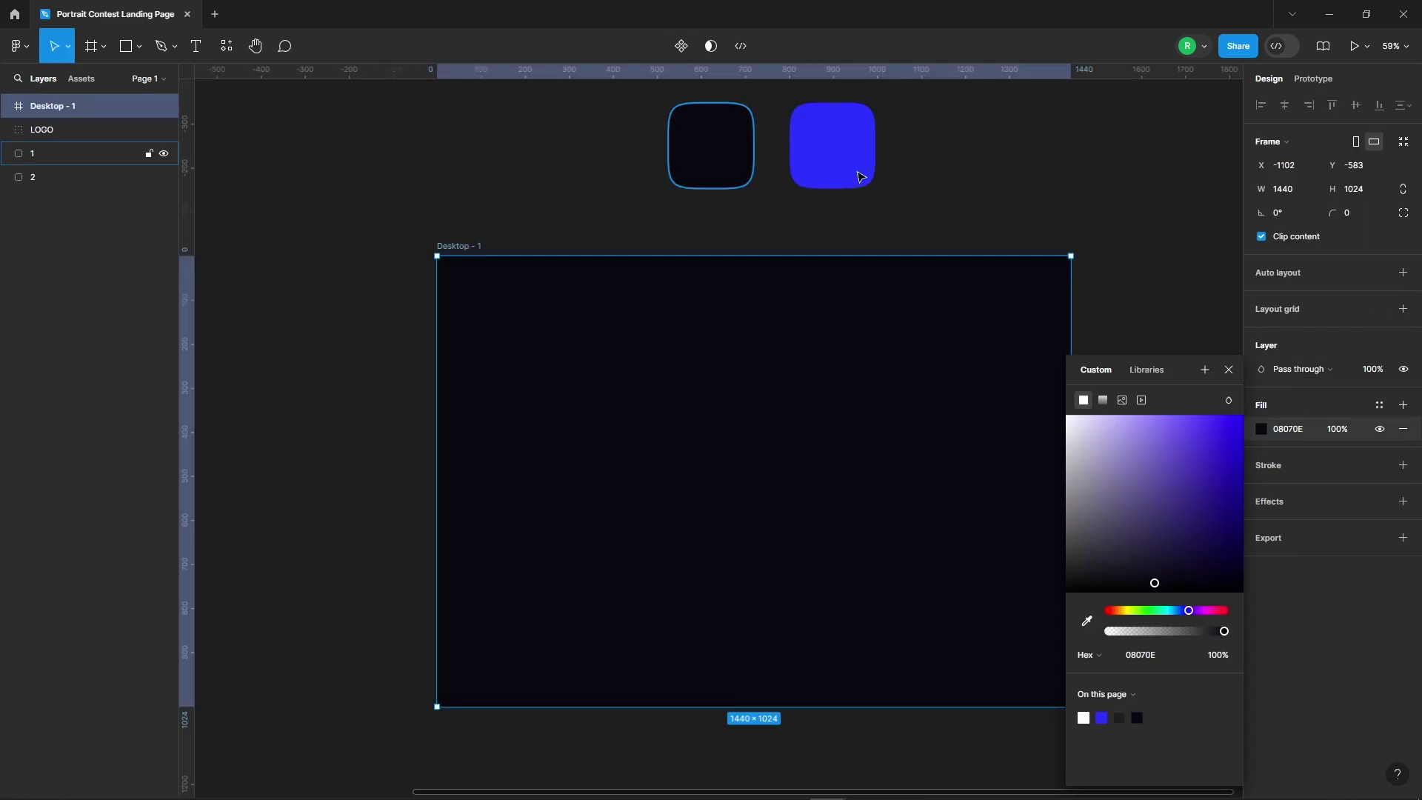
key("Escape")
key("Escape")
scroll(434, 194, "down", 2)
Draw a 730×730 circle inside the Desktop frame
left_click(135, 47)
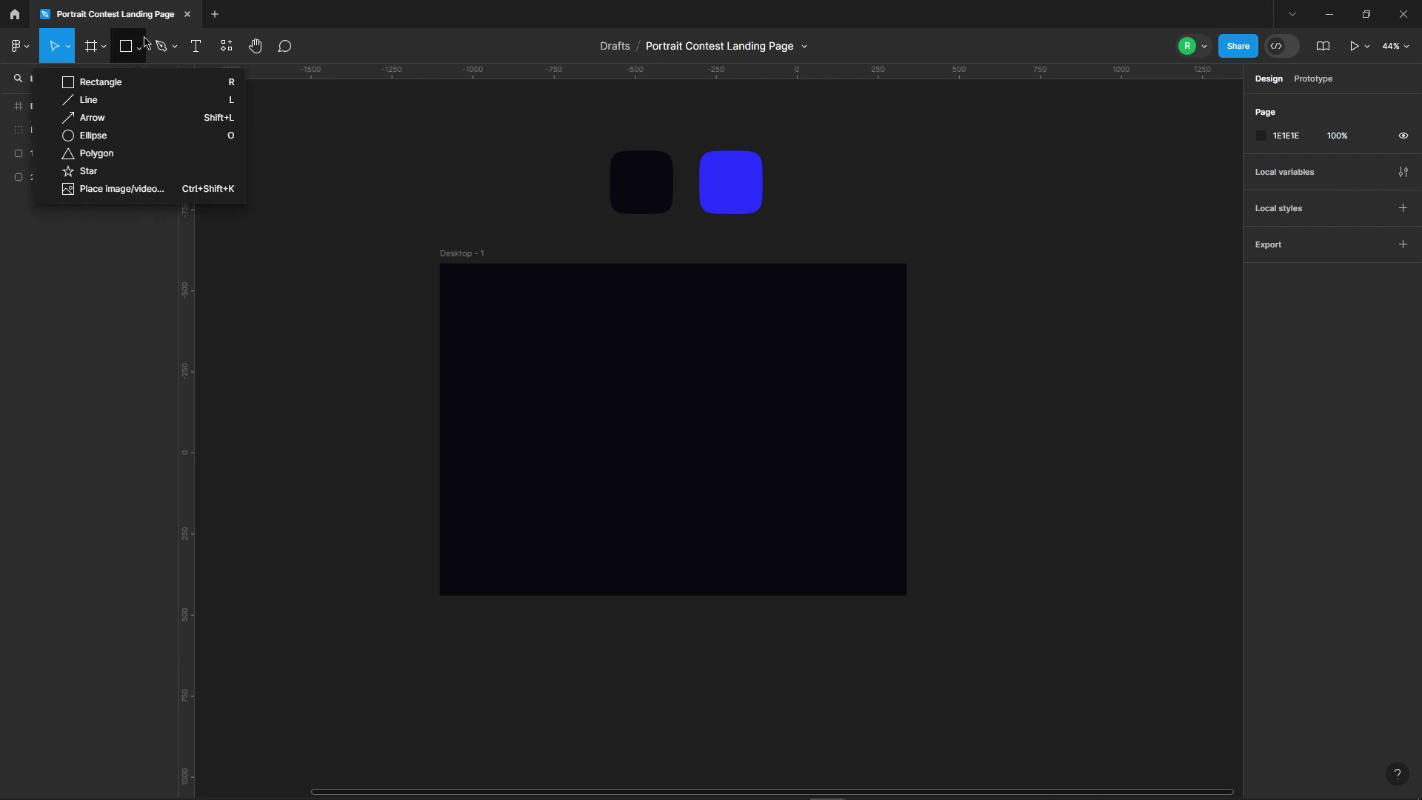
left_click(137, 140)
left_click_drag(585, 301, 770, 469)
type("770")
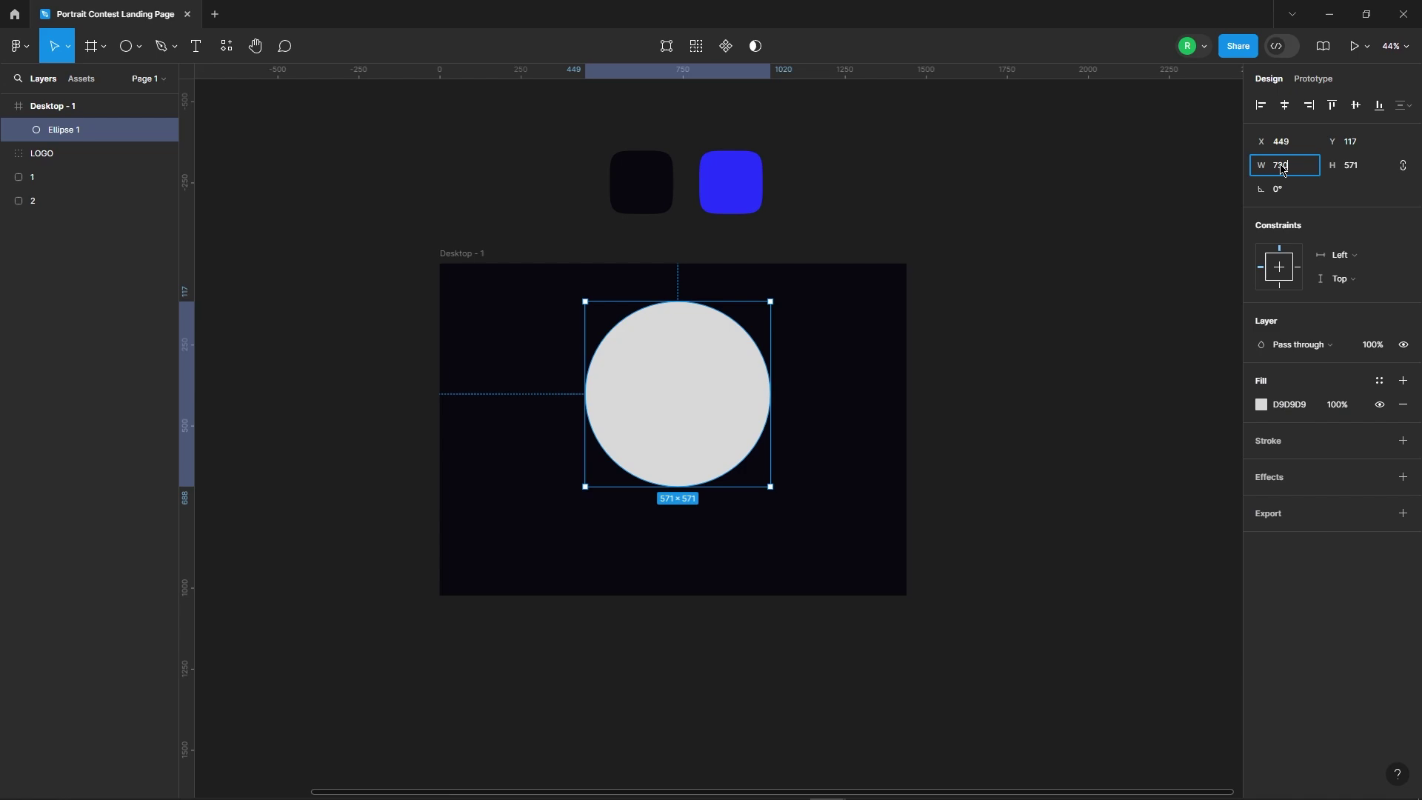
key("Return")
scroll(727, 442, "up", 3, "ctrl")
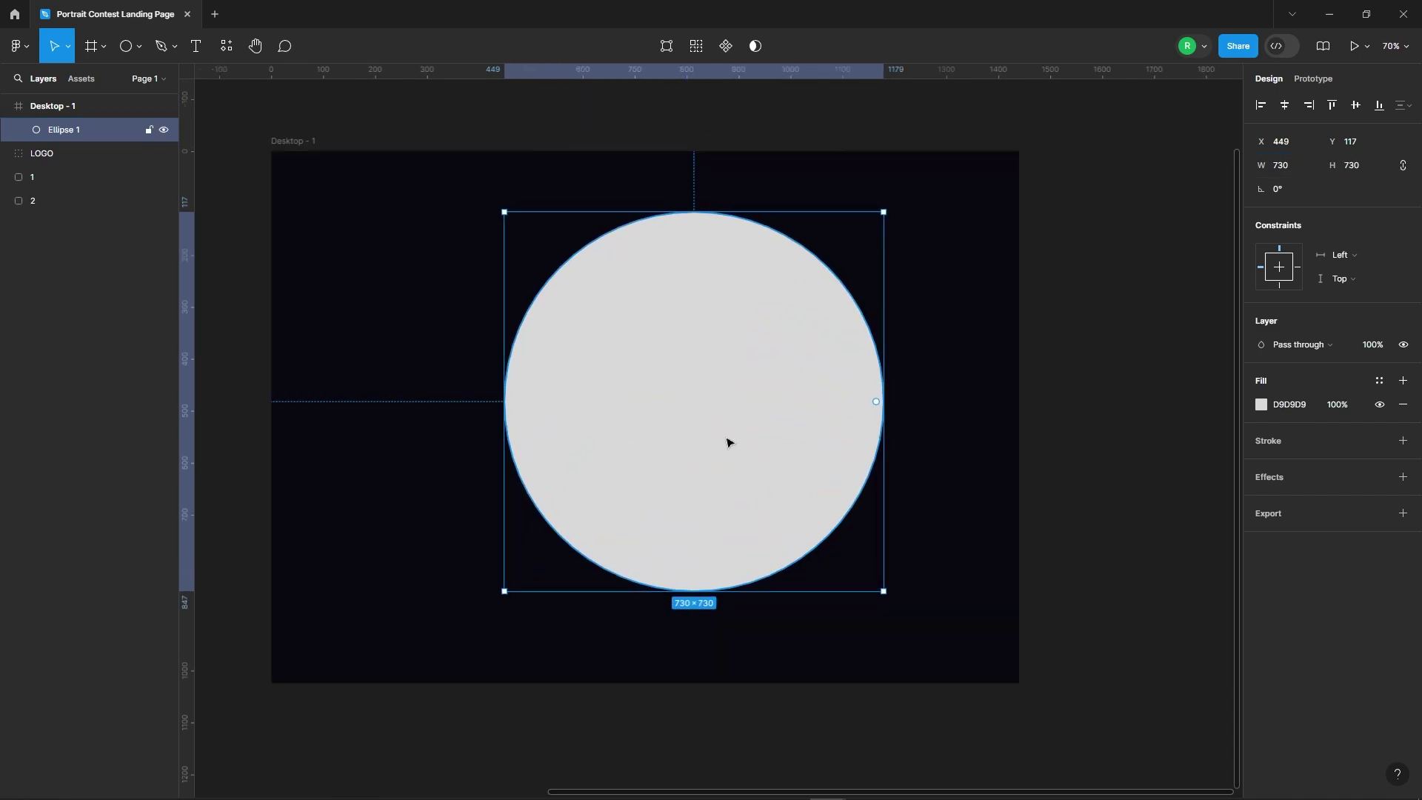
left_click(1262, 406)
scroll(808, 507, "down", 2, "ctrl")
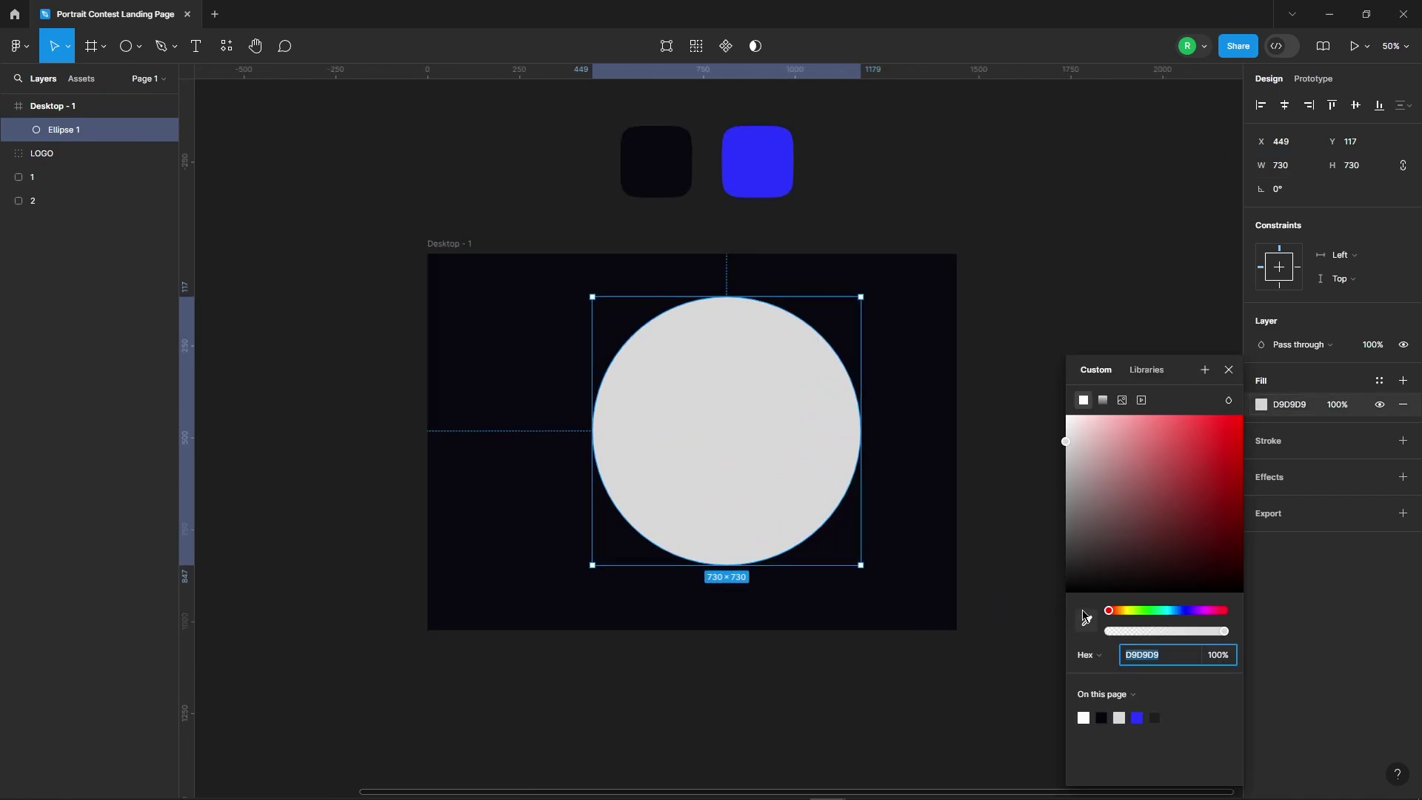
Fill the circle with the blue square's colour and centre it over the frame's top edge
key("i")
left_click(785, 191)
left_click(1228, 370)
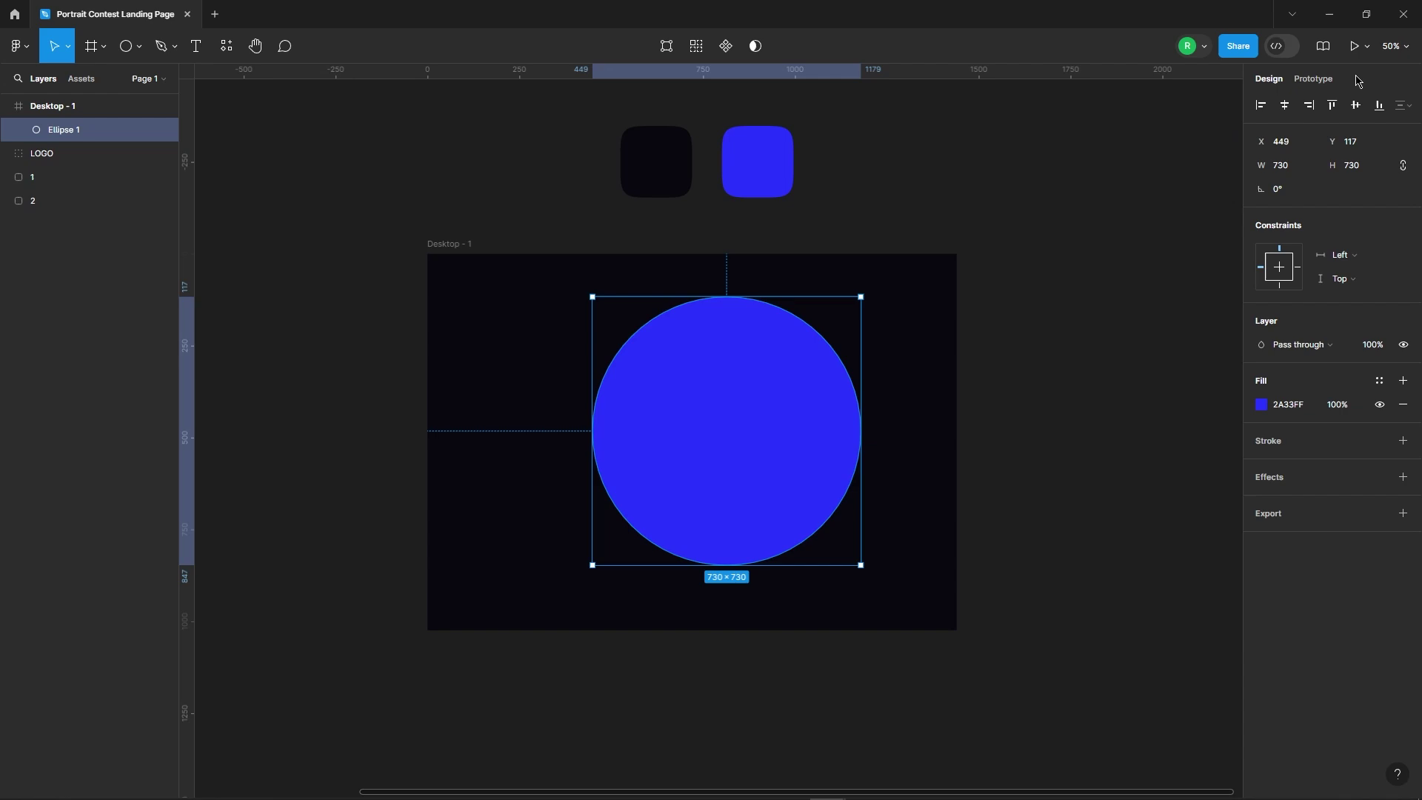
left_click(1284, 109)
left_click_drag(740, 471, 721, 407)
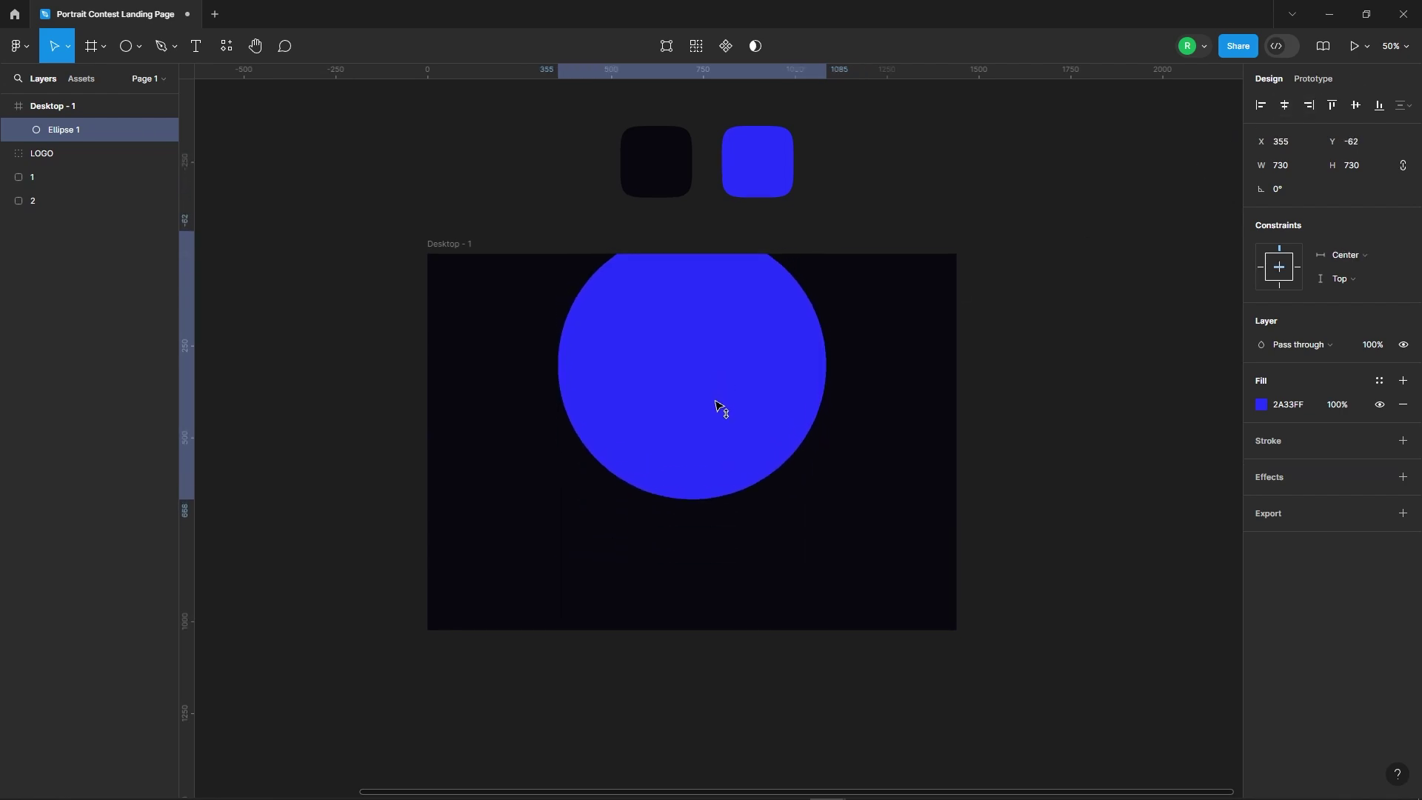
Give the circle a Layer blur of 60
left_click(1268, 477)
left_click(1307, 500)
left_click(1324, 519)
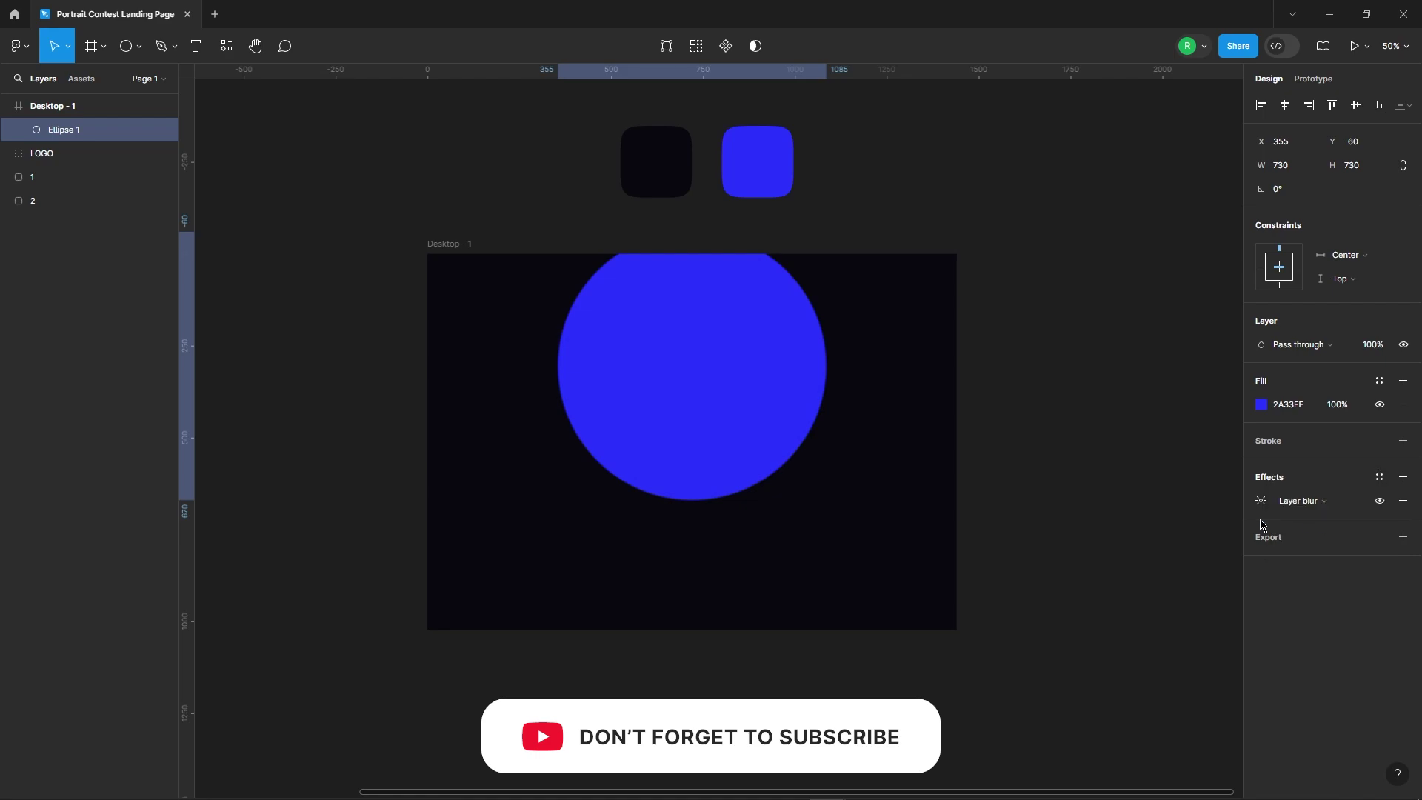
left_click(1261, 500)
type("60")
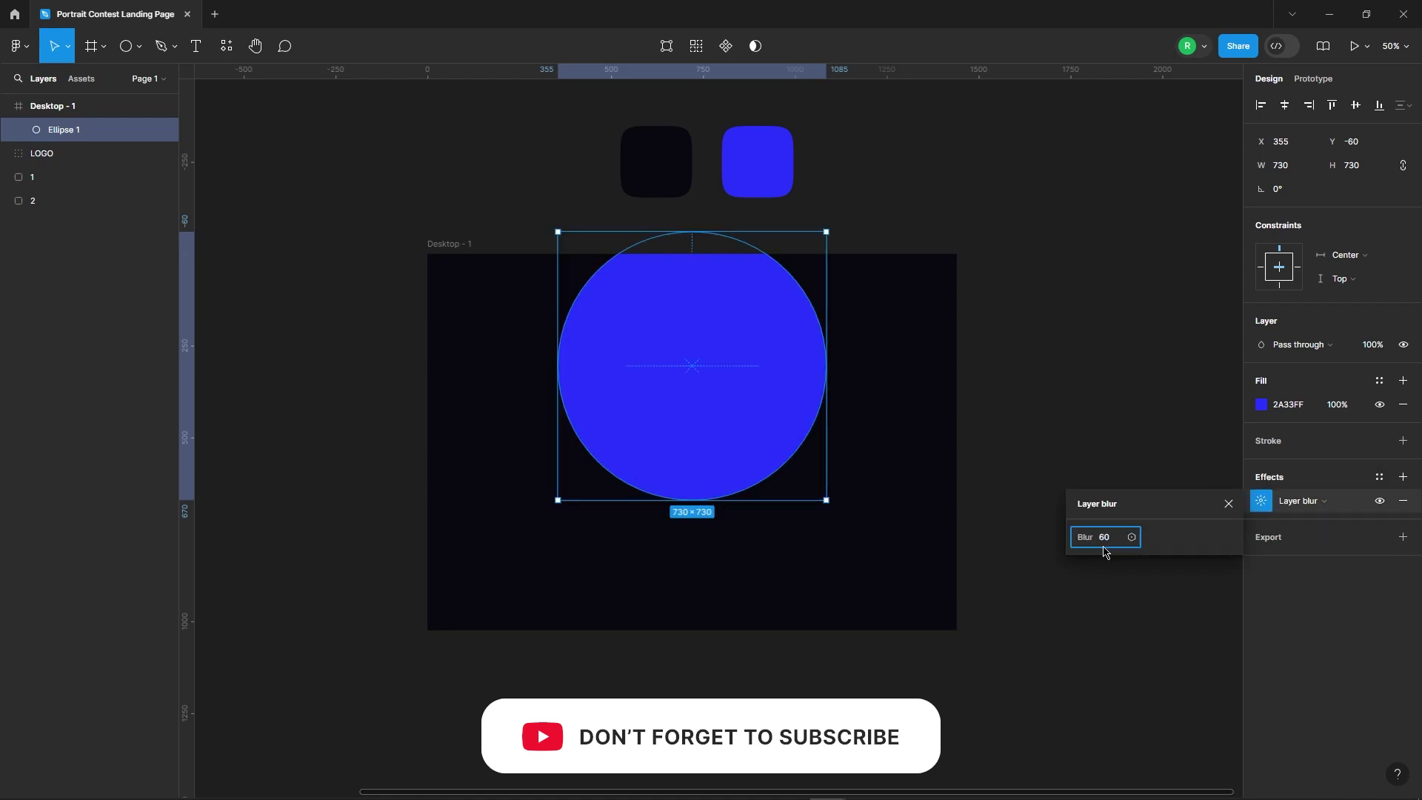
key("Return")
left_click(914, 390)
Nudge the blurred circle slightly upward and lock its layer
left_click(713, 451)
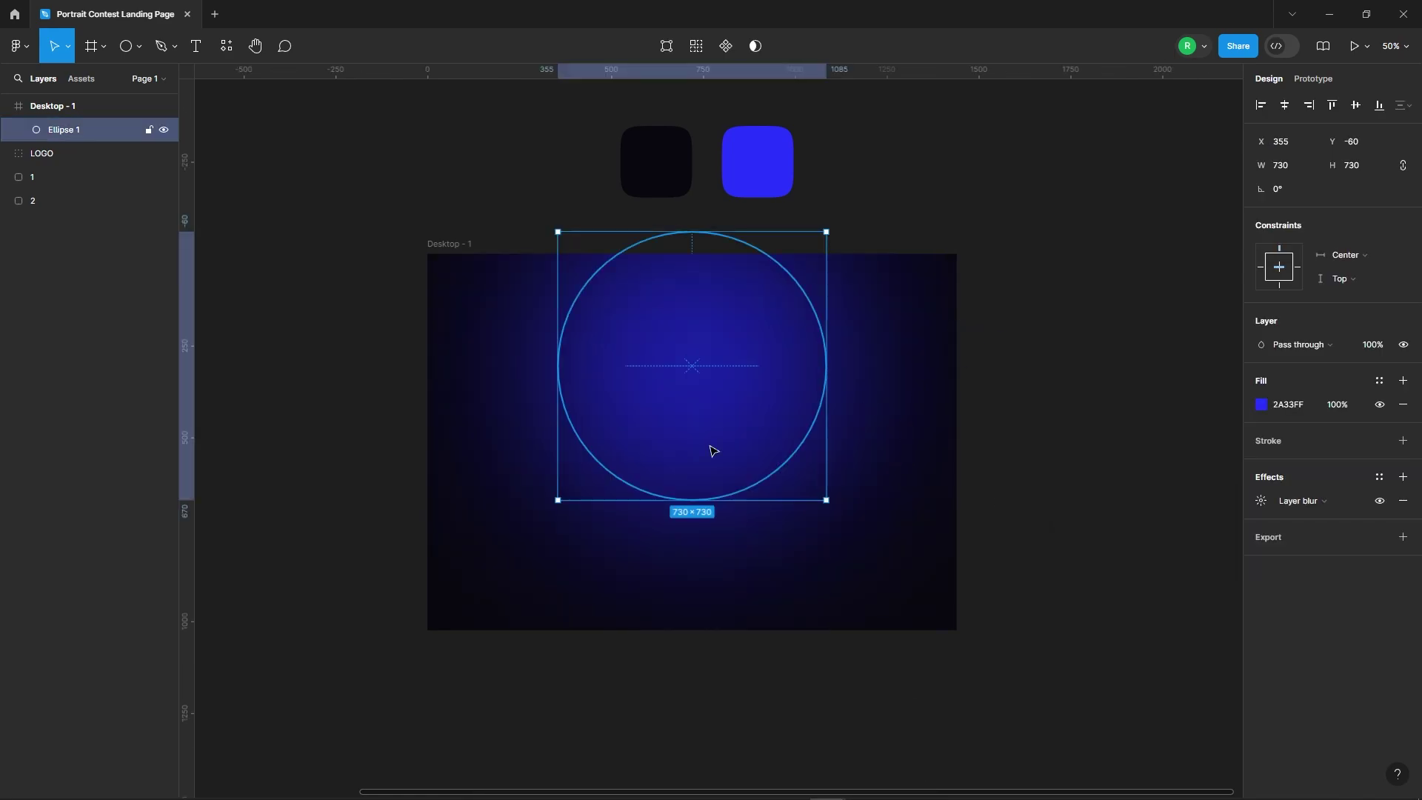
left_click_drag(709, 444, 709, 439)
left_click(1035, 367)
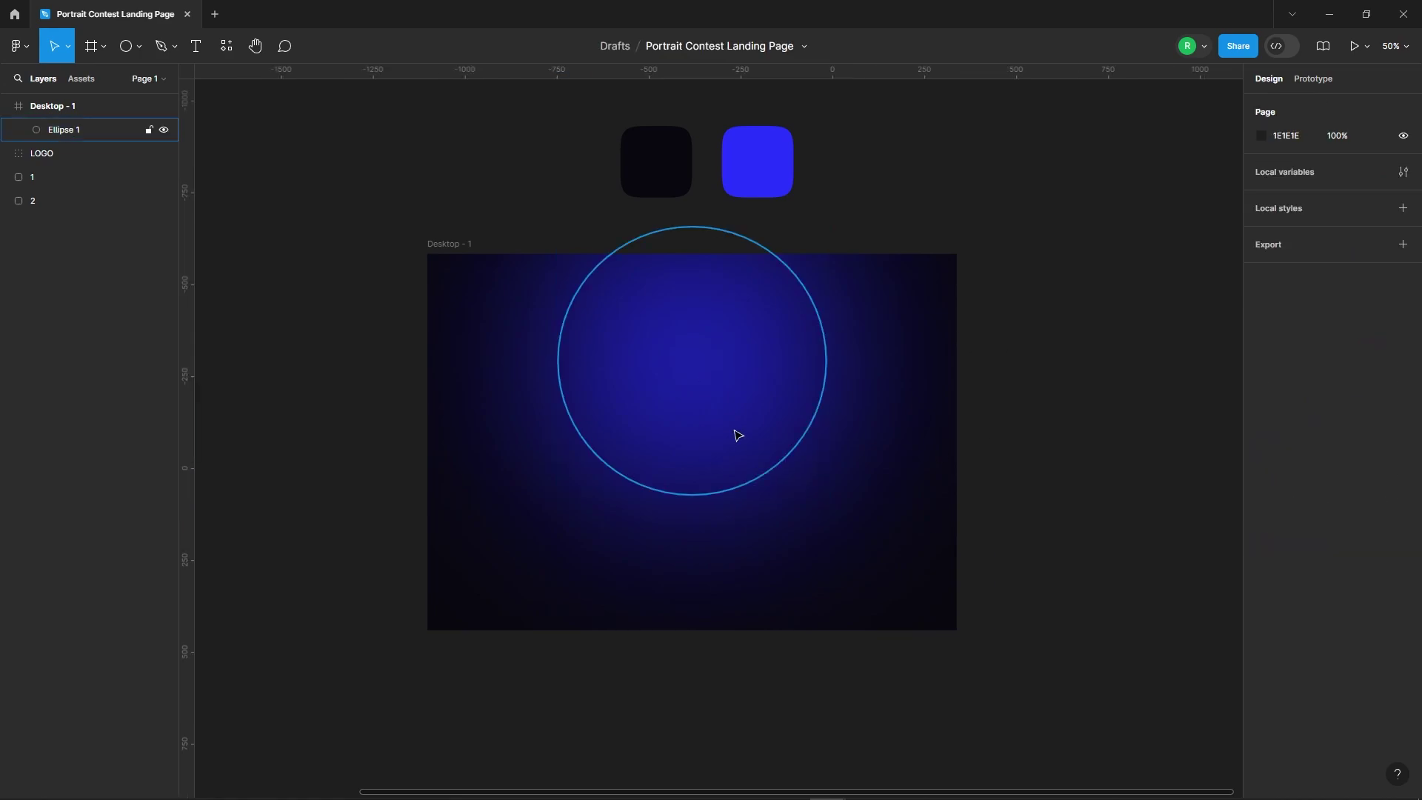
scroll(1110, 475, "down", 2)
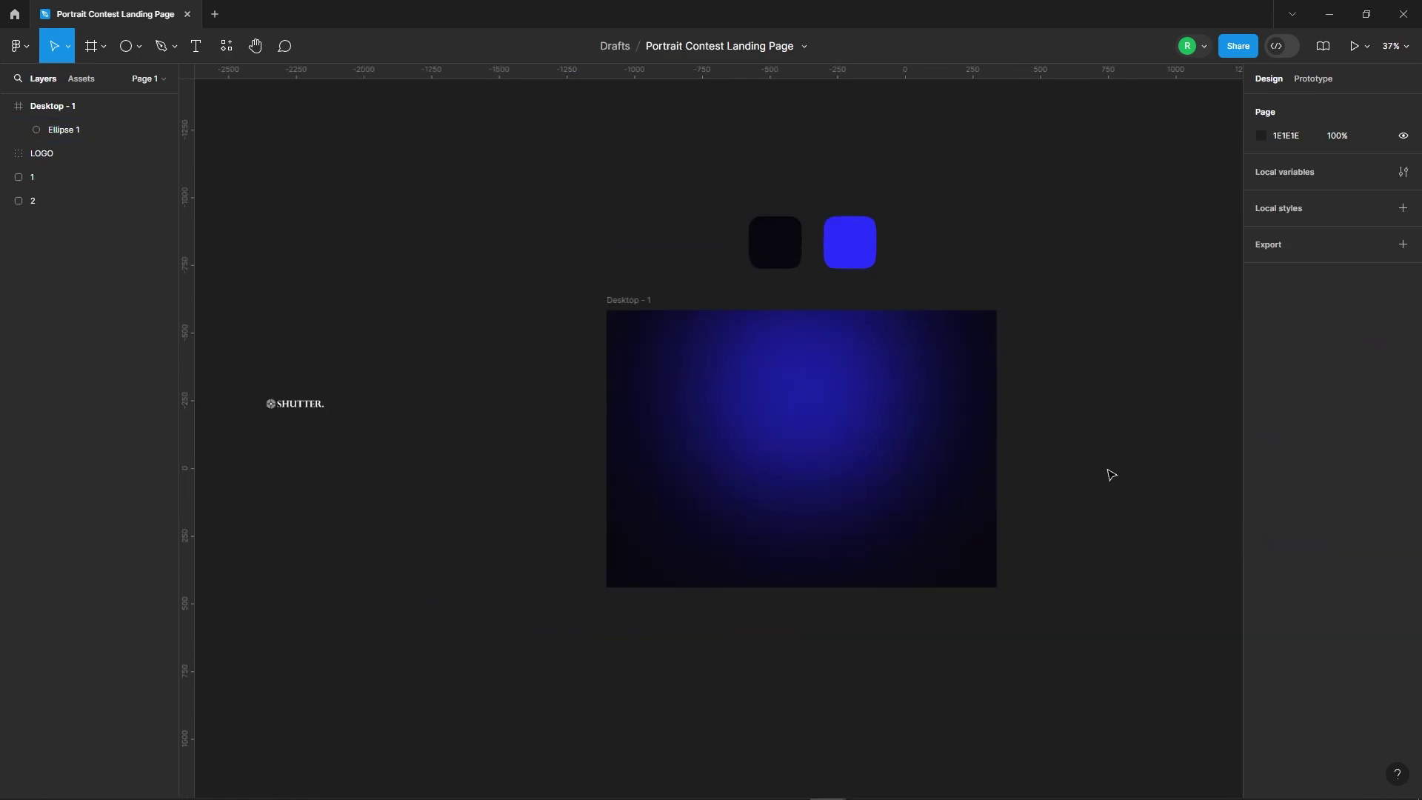
left_click(781, 393)
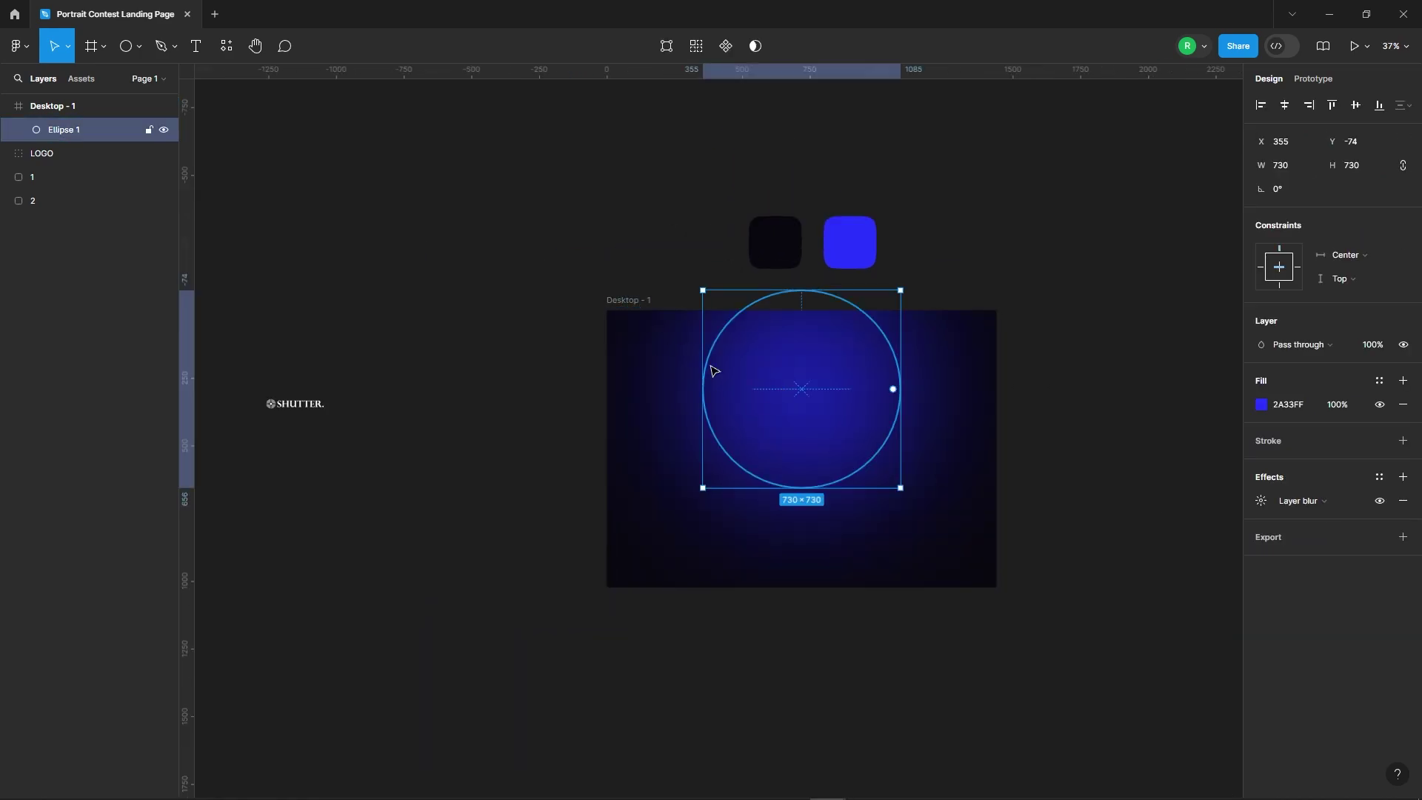
left_click(148, 131)
Add a 10-column layout grid to Desktop - 1
left_click(646, 300)
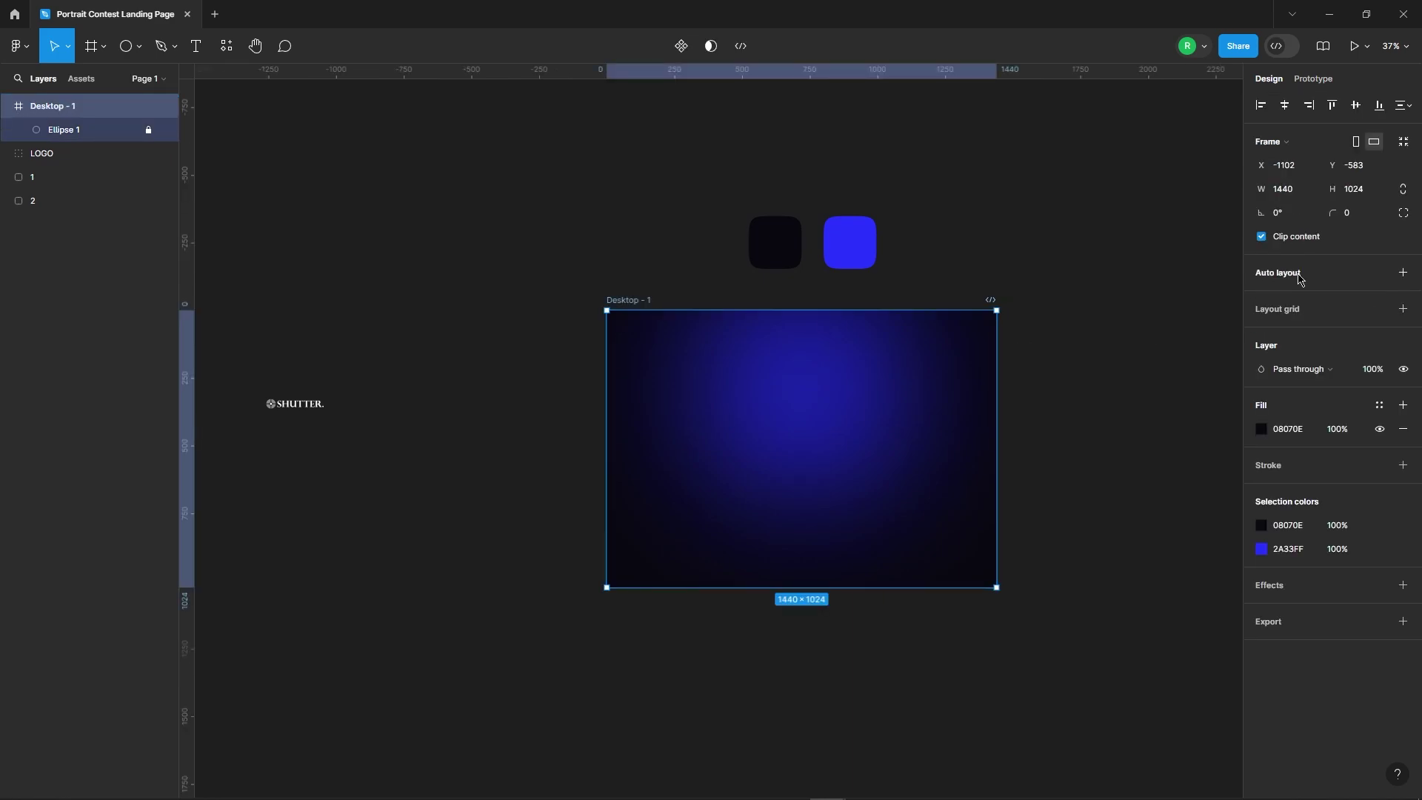
left_click(1282, 310)
left_click(1270, 339)
left_click(1103, 337)
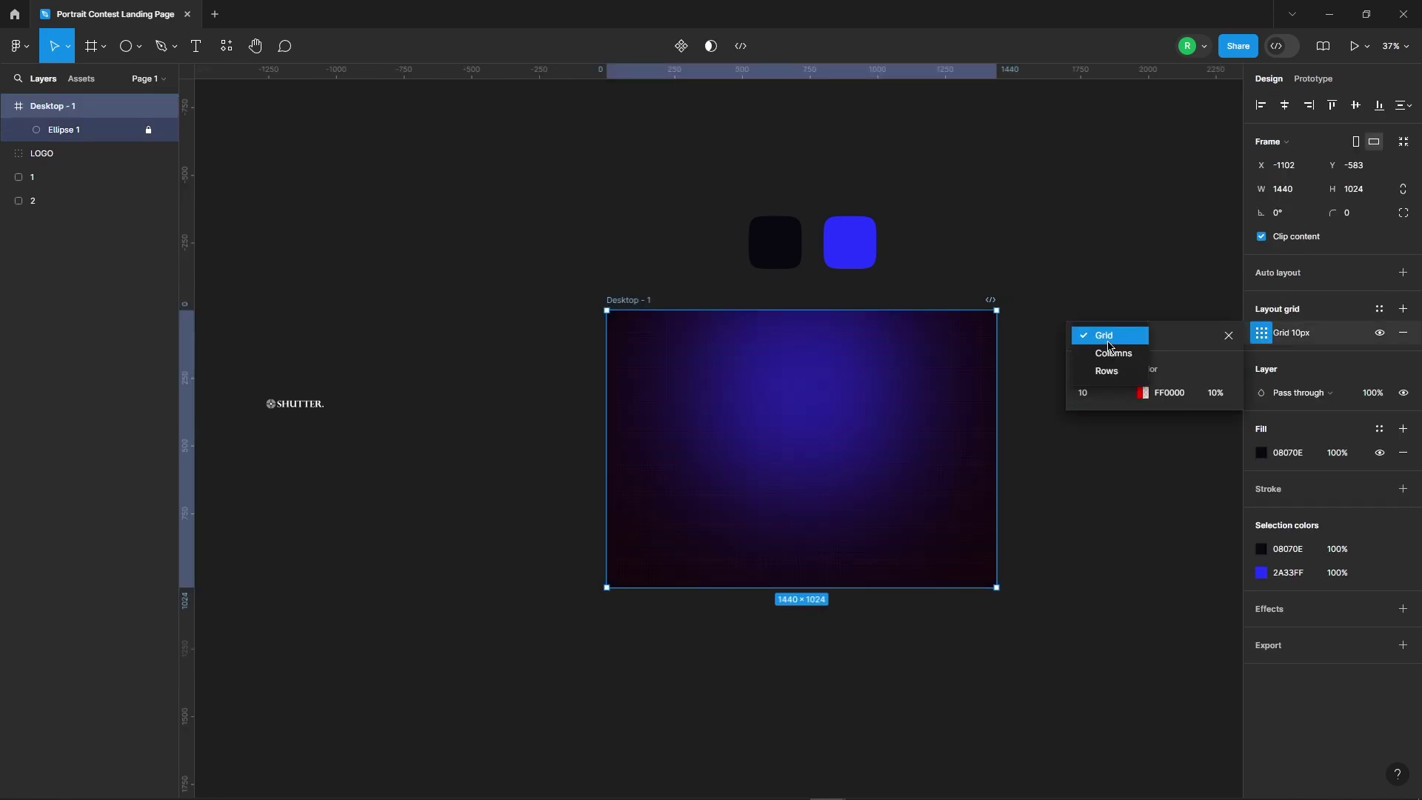
left_click(1119, 354)
left_click(1096, 393)
type("80")
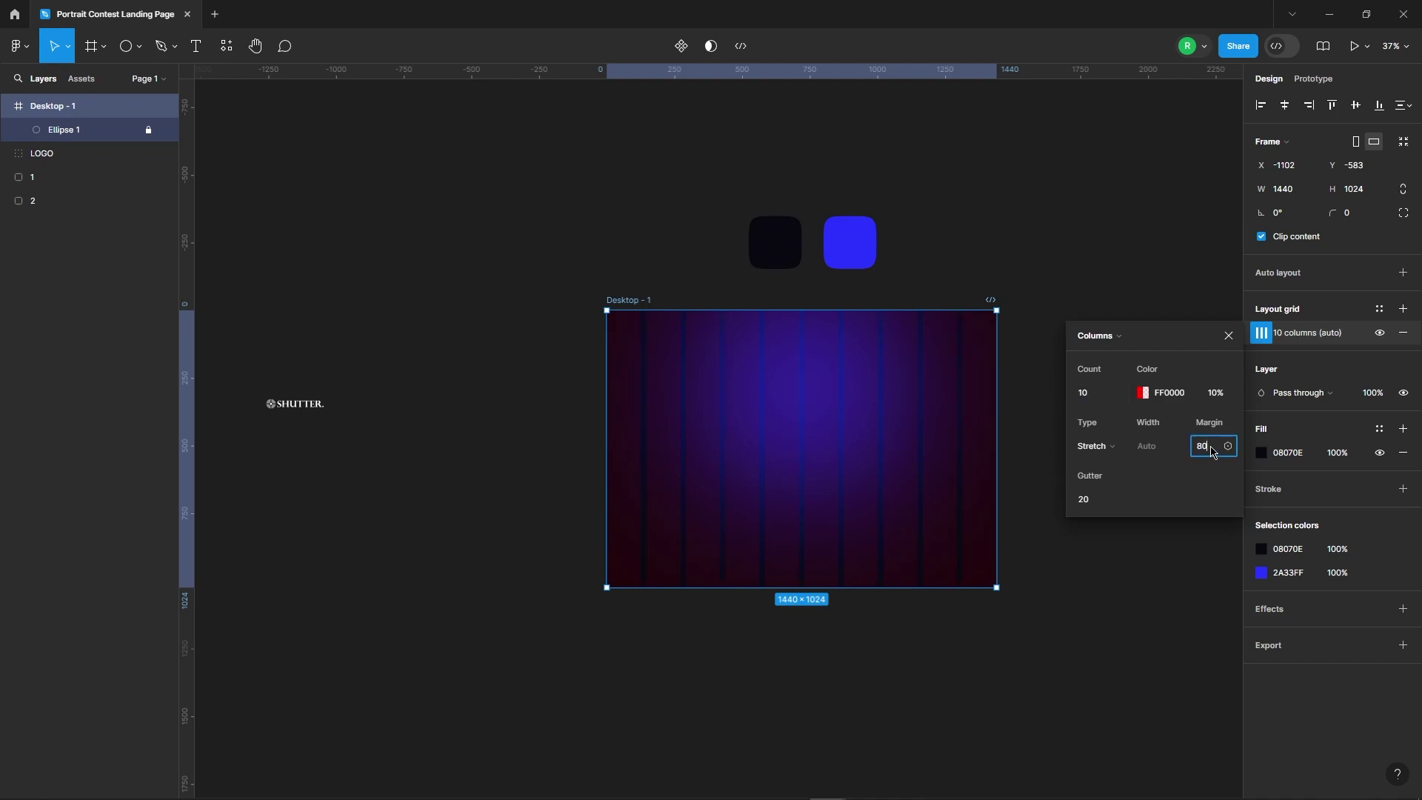
scroll(934, 381, "up", 5)
left_click(1237, 349)
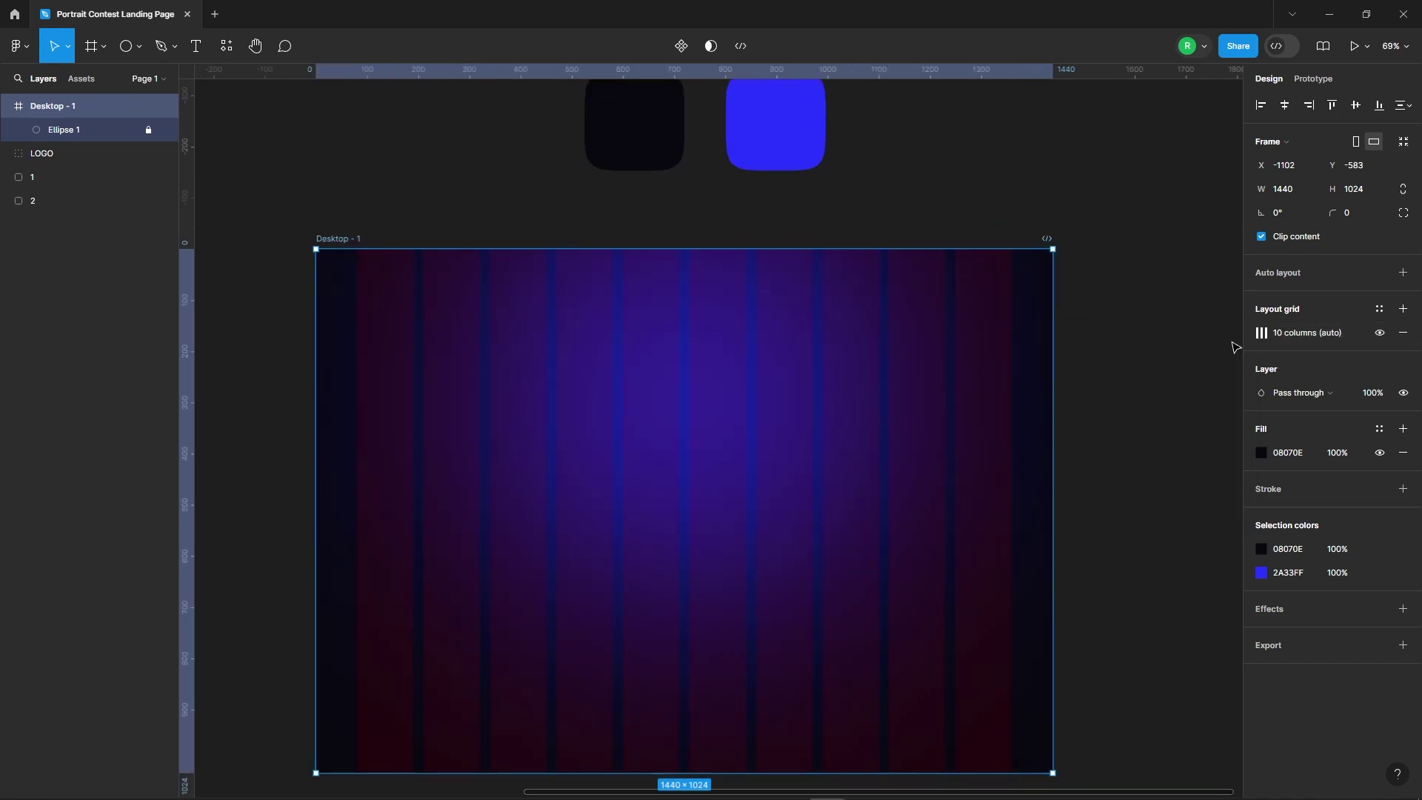
left_click(879, 345)
scroll(879, 345, "down", 5)
Move the SHUTTER logo into the top right of Desktop - 1
left_click_drag(280, 395, 798, 333)
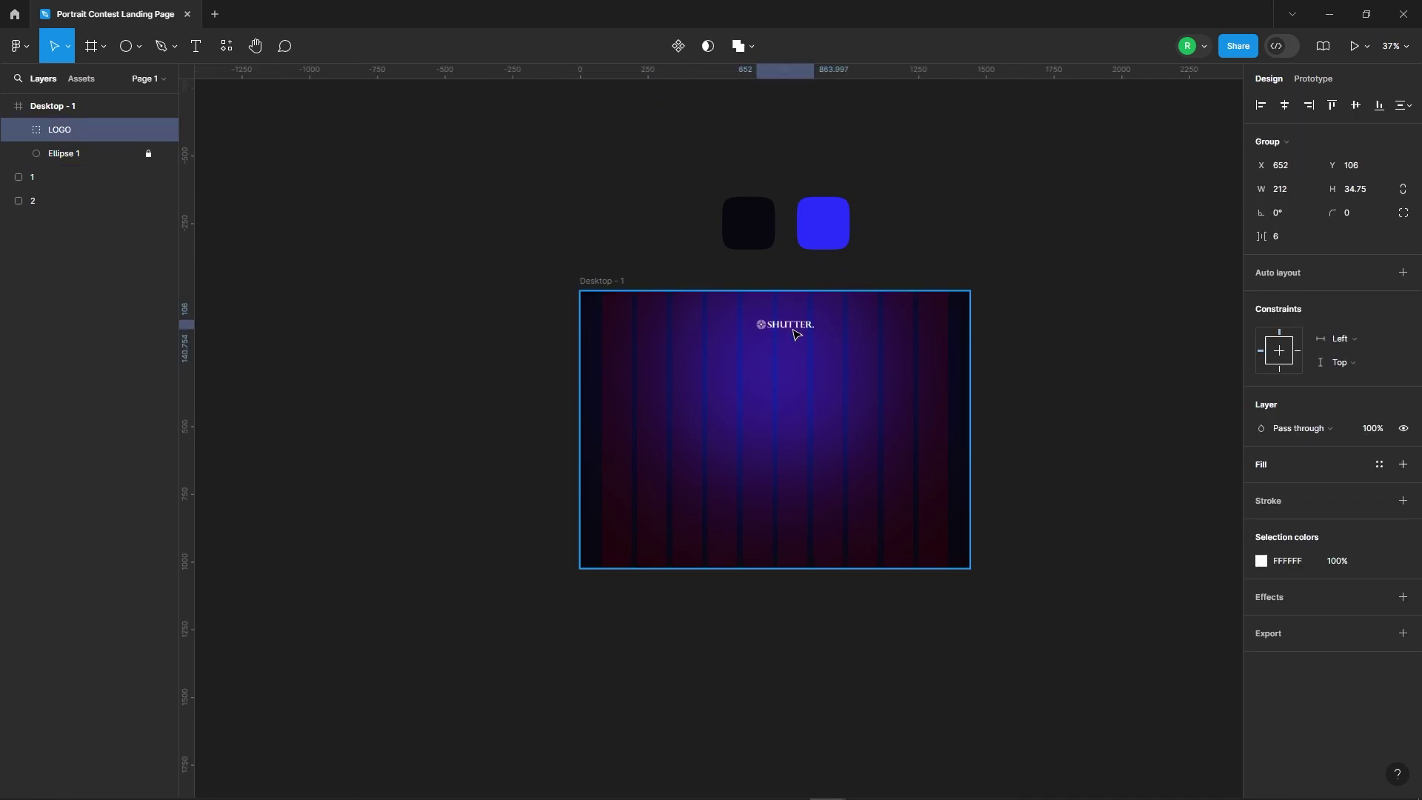
scroll(964, 343, "up", 5)
left_click_drag(630, 328, 844, 355)
left_click(1018, 324)
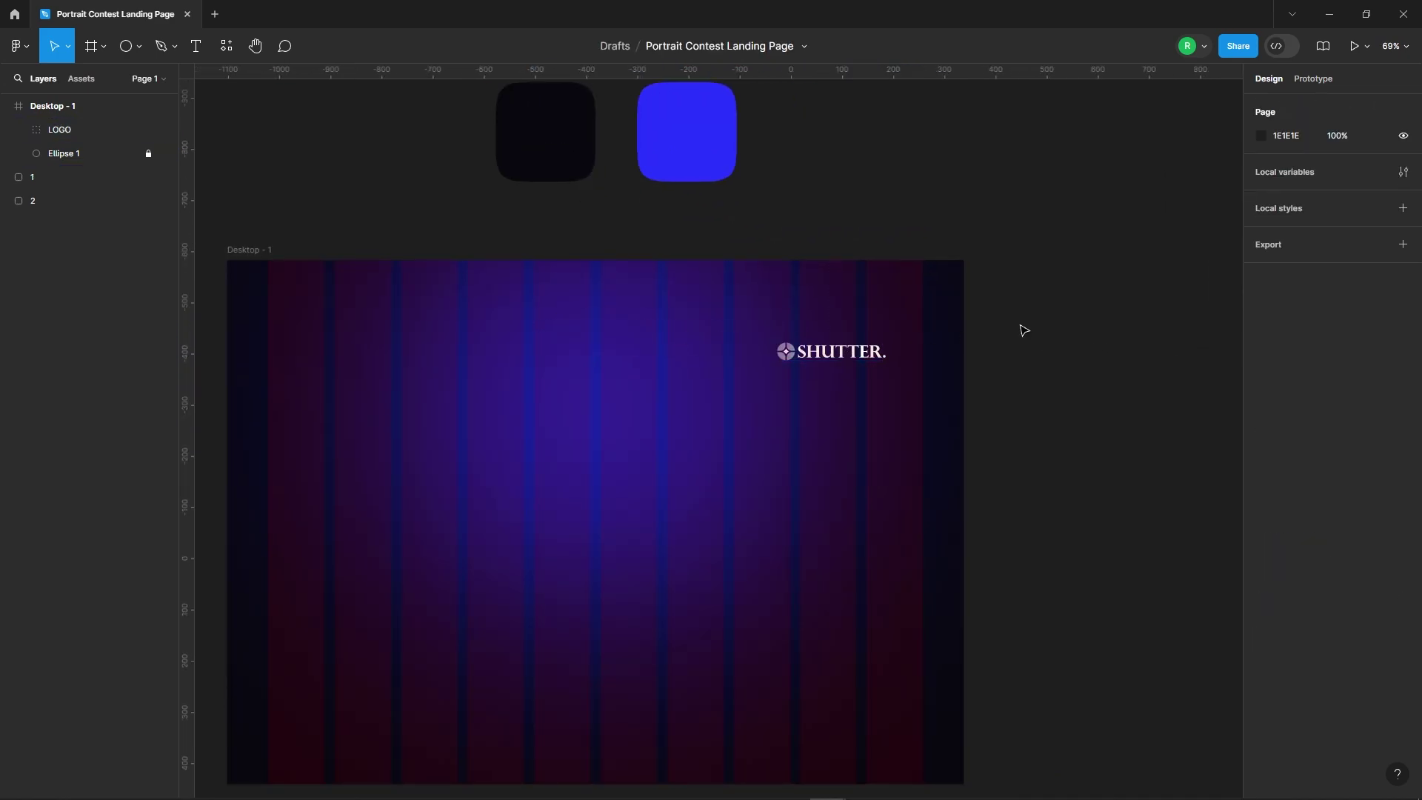
scroll(528, 222, "down", 2)
scroll(302, 276, "up", 5)
Add a PREV. WEEK label at the frame's top left in Perpetua Titling MT
left_click(305, 274)
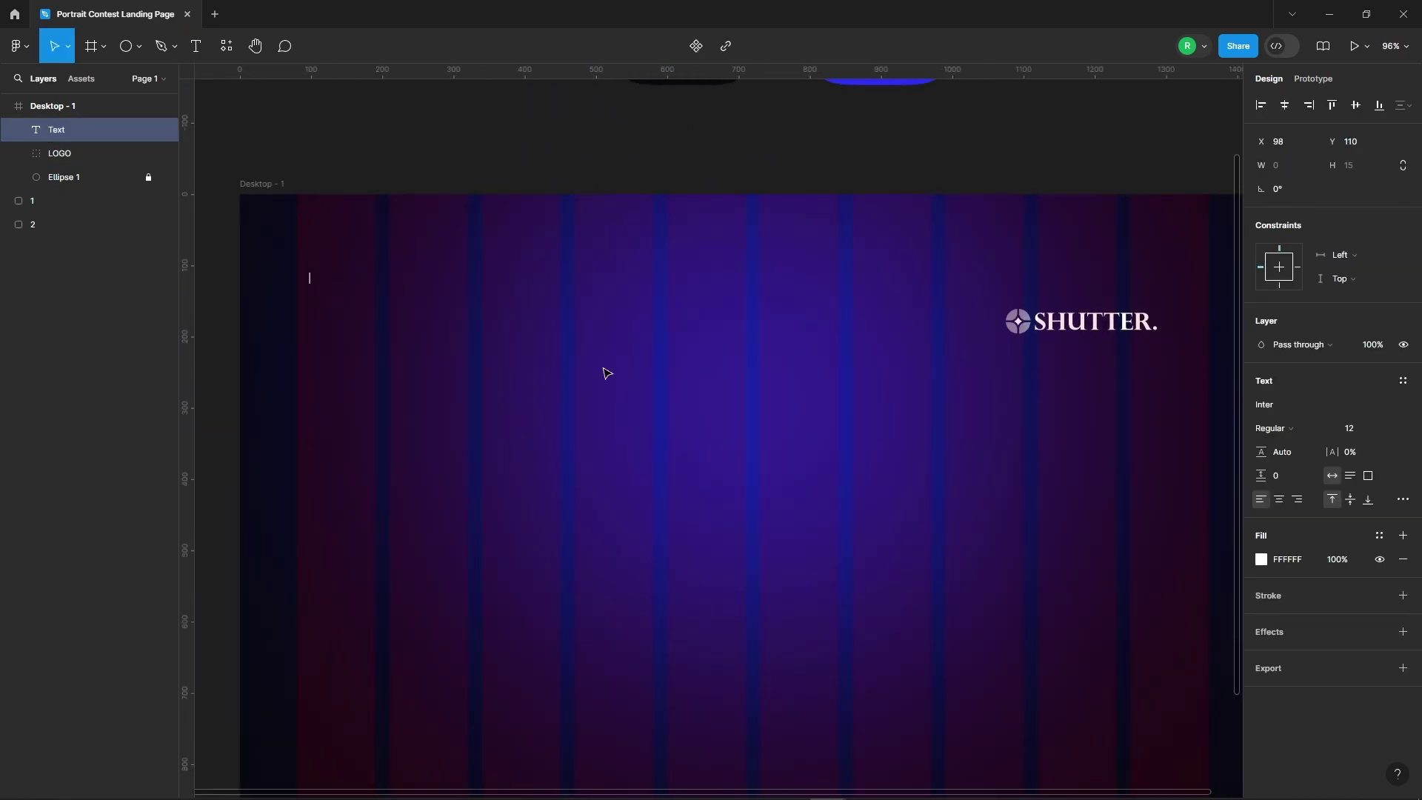
type("PREV. WEEK")
key("Escape")
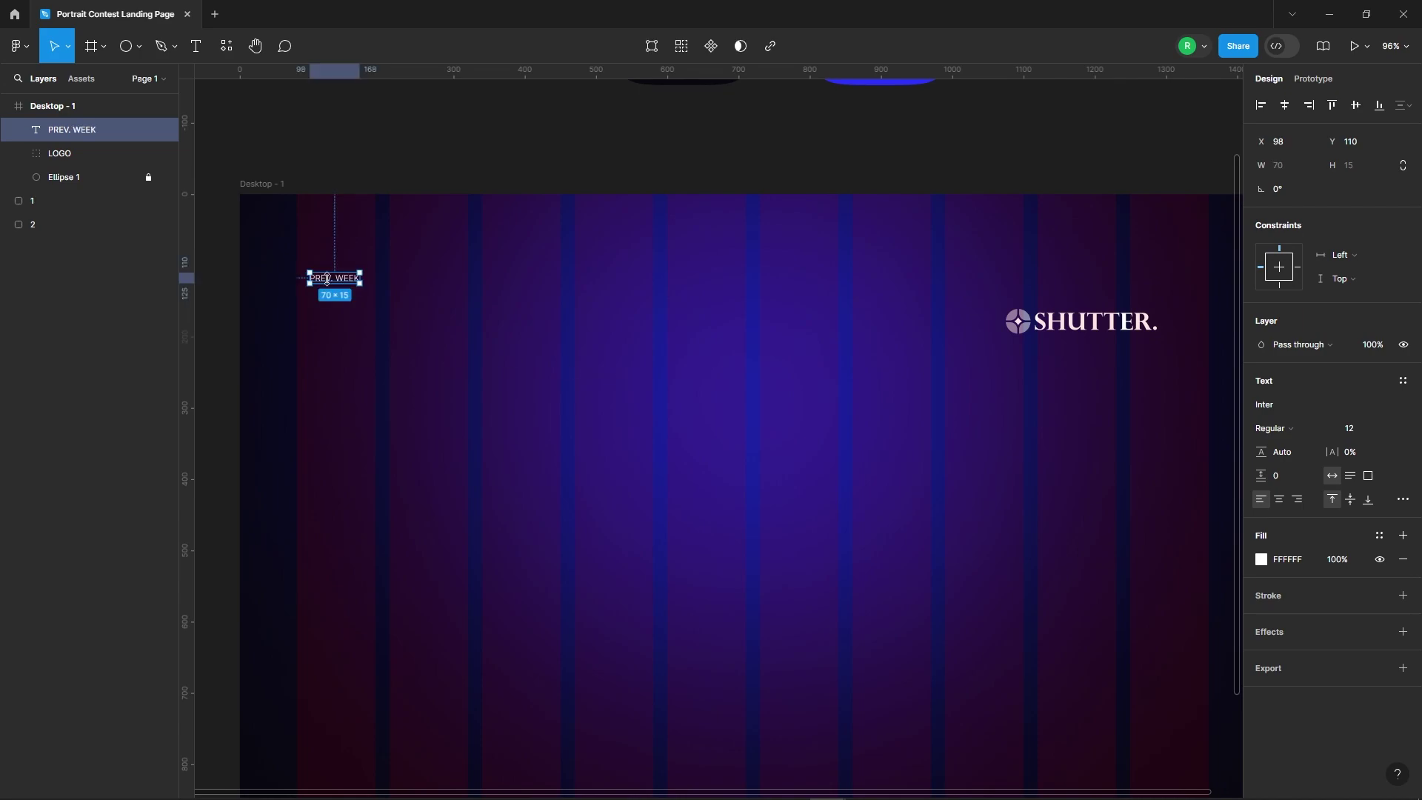
scroll(340, 275, "up", 5)
left_click(1266, 405)
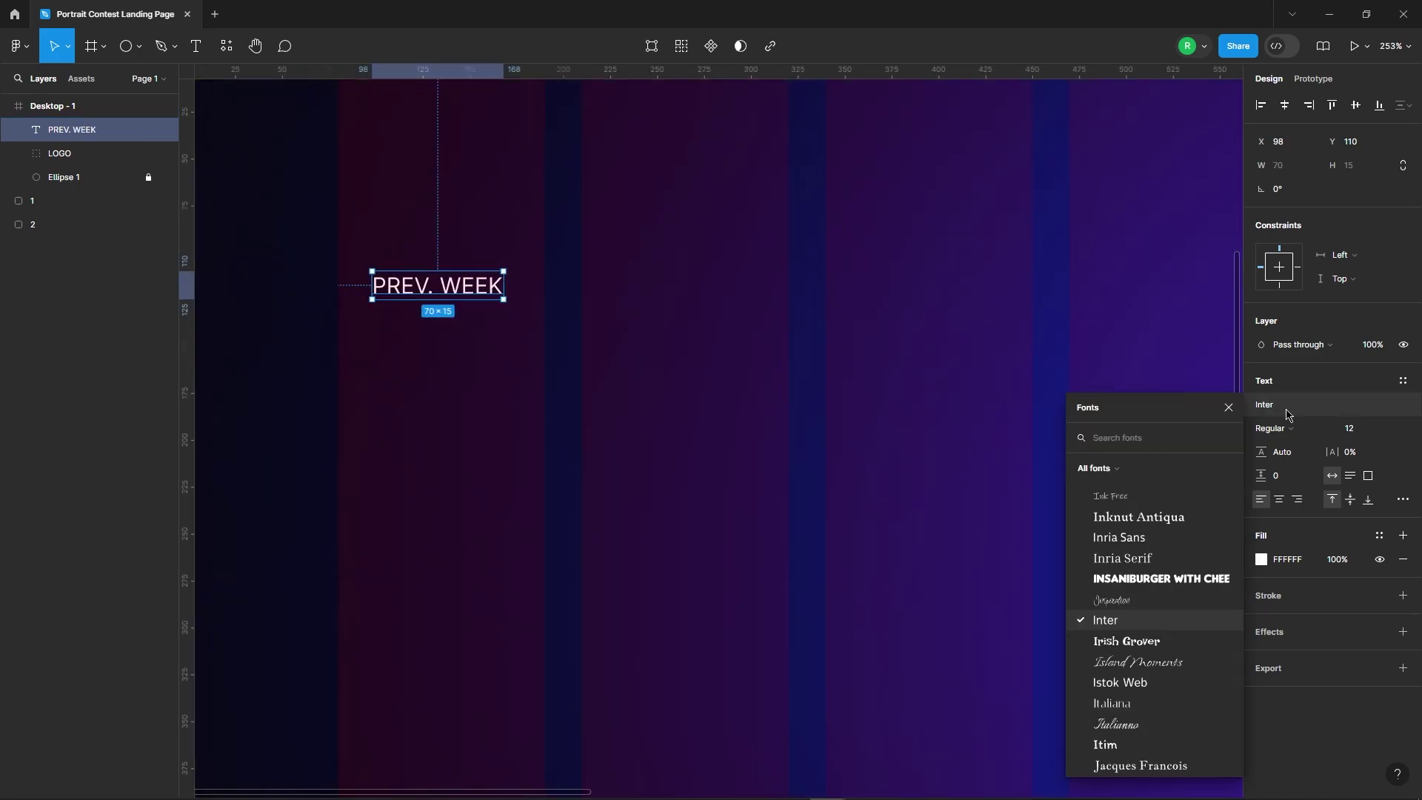
type("perpetu")
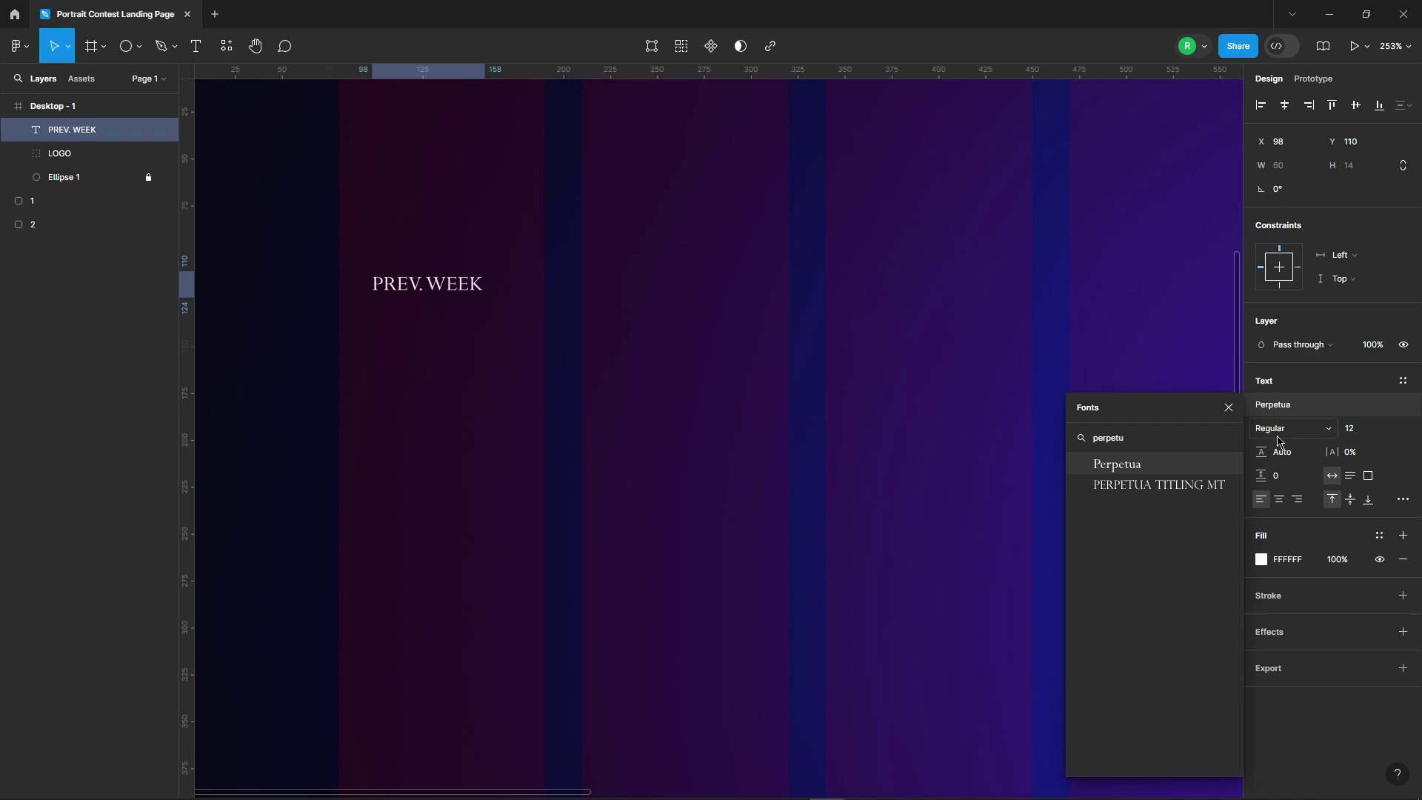
key("Down")
key("Return")
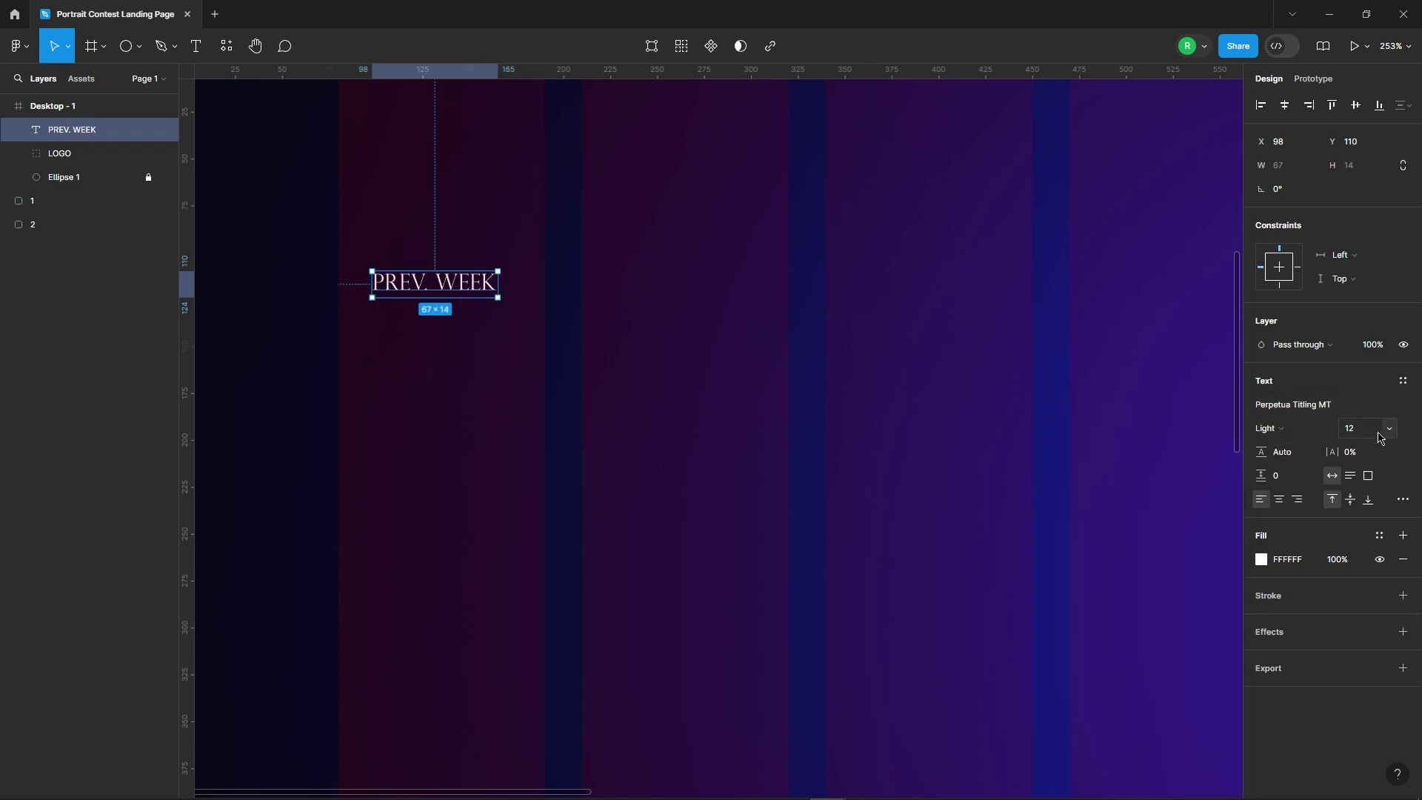
Make the label size 20, bold and underlined
type("0")
key("Return")
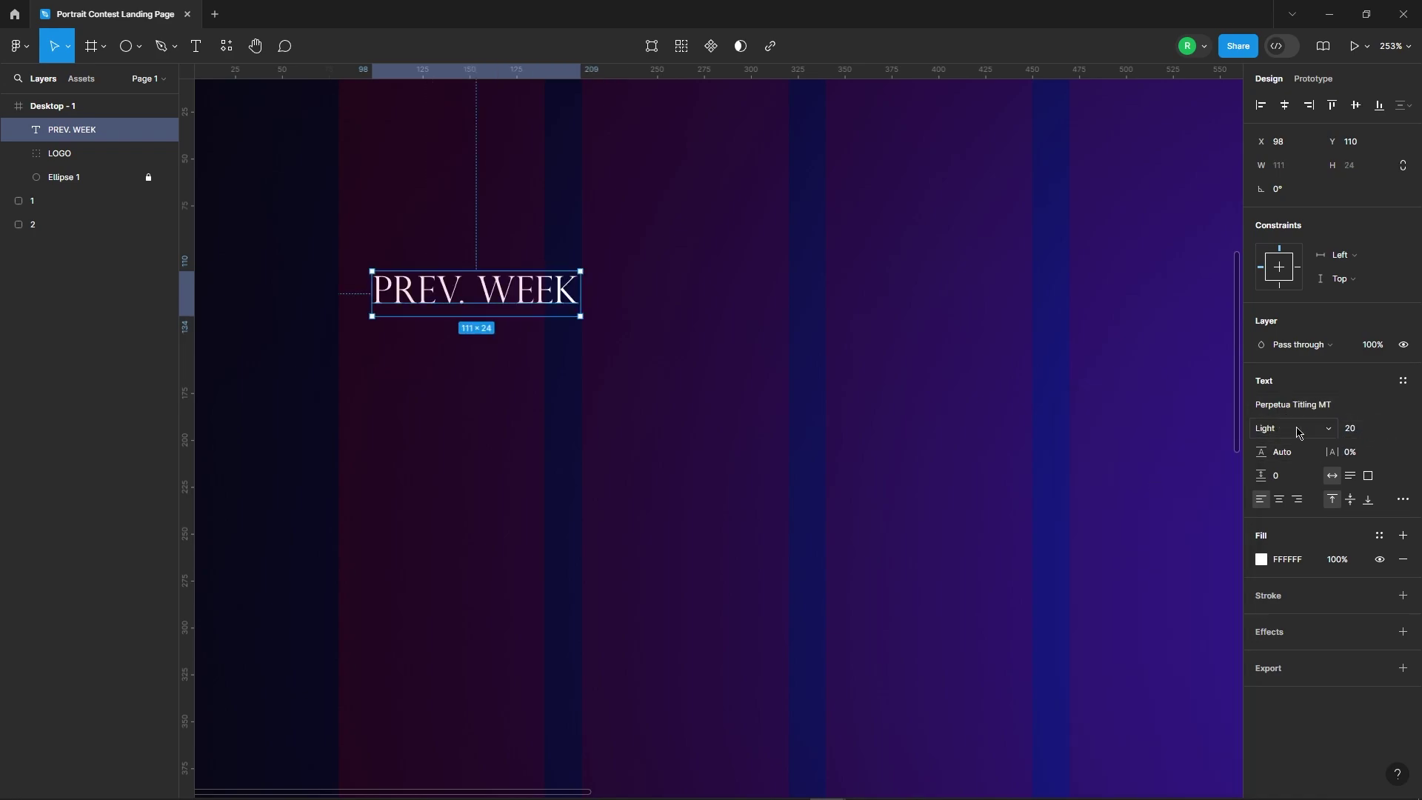
left_click(1297, 431)
left_click(1402, 499)
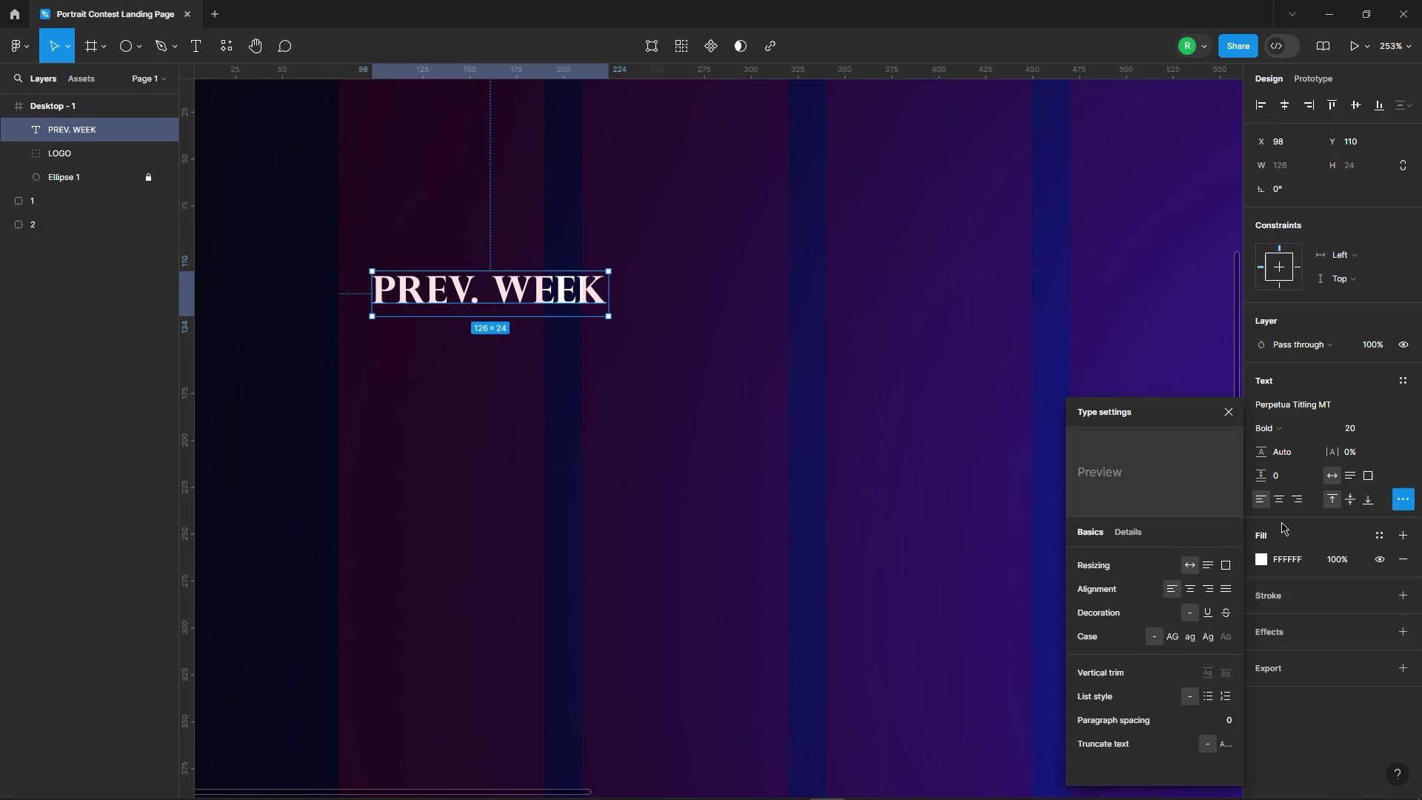
key("ctrl+u")
left_click(787, 406)
Select the PREV. WEEK label together with the SHUTTER logo
scroll(445, 435, "down", 5, "ctrl")
left_click(445, 371)
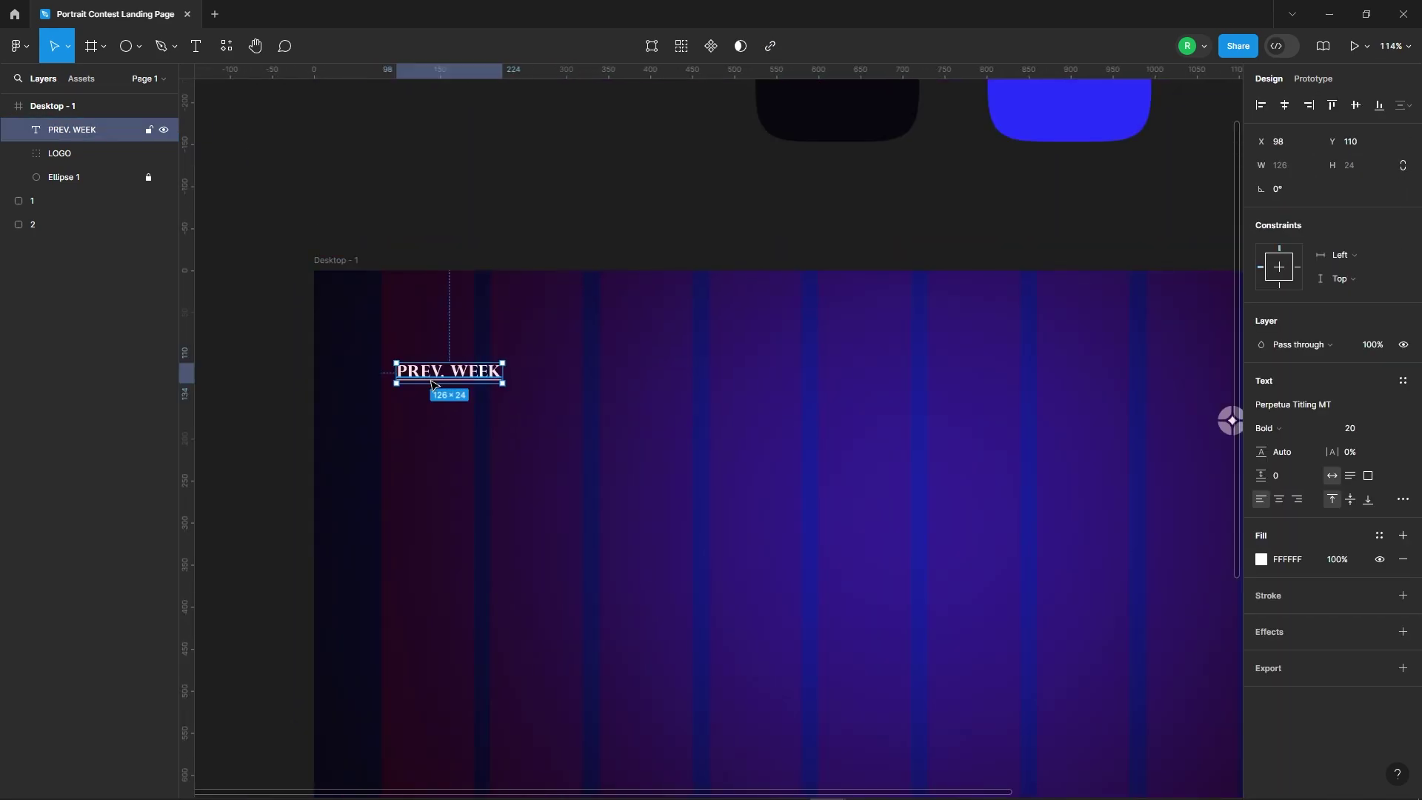
scroll(346, 359, "down", 5)
left_click(798, 399, "shift")
Wrap label and logo in auto layout, vertically centred and spread to opposite ends
right_click(759, 391)
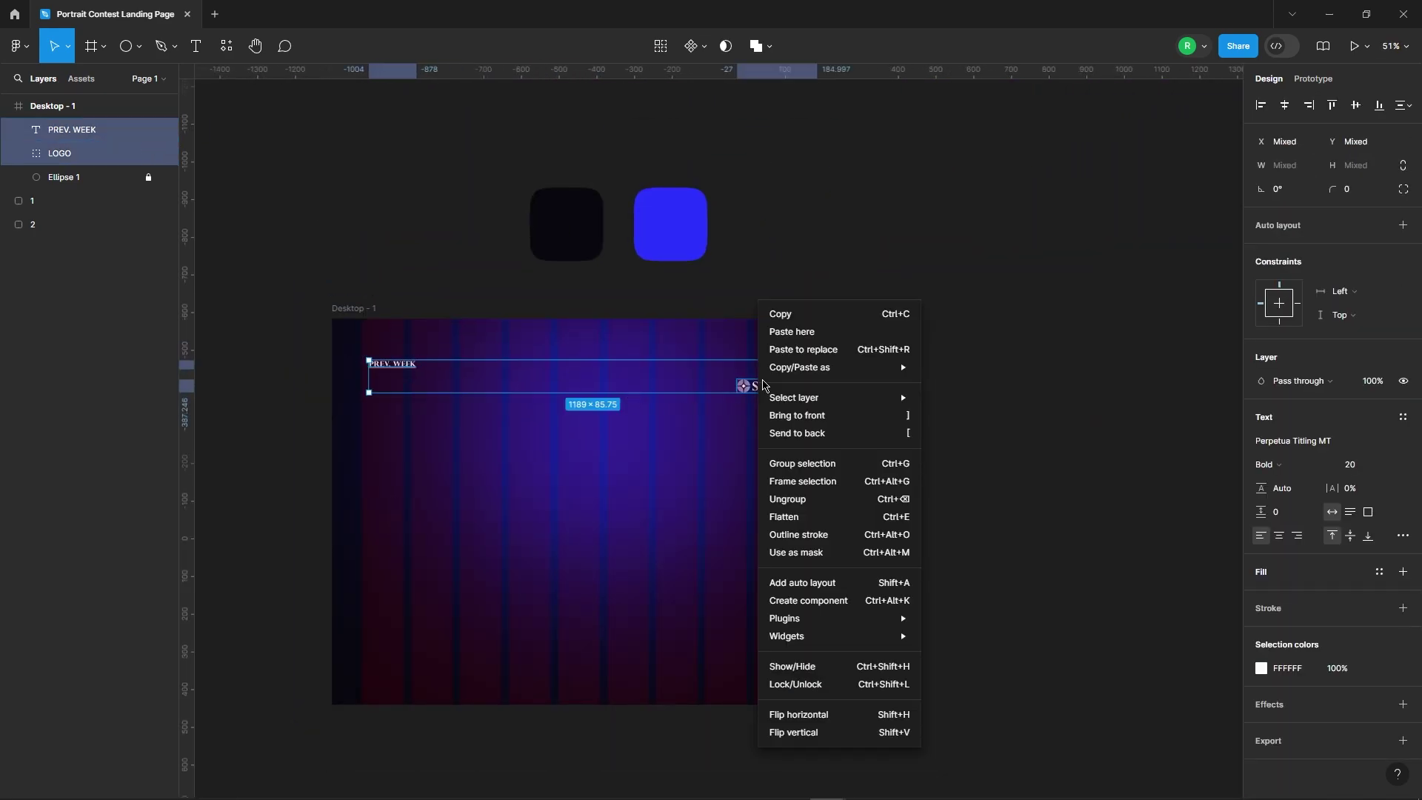
left_click(821, 585)
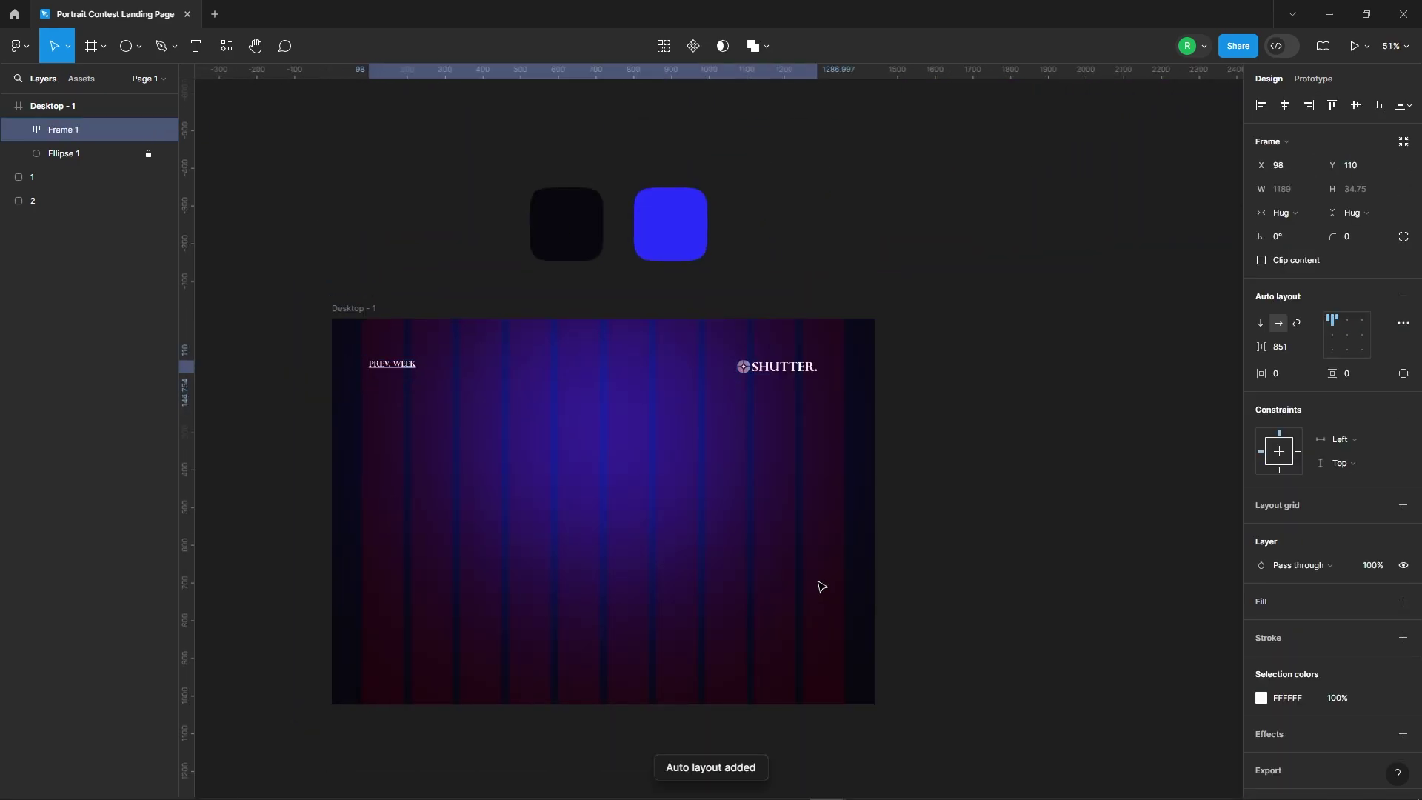
left_click(1339, 342)
mouse_move(1289, 347)
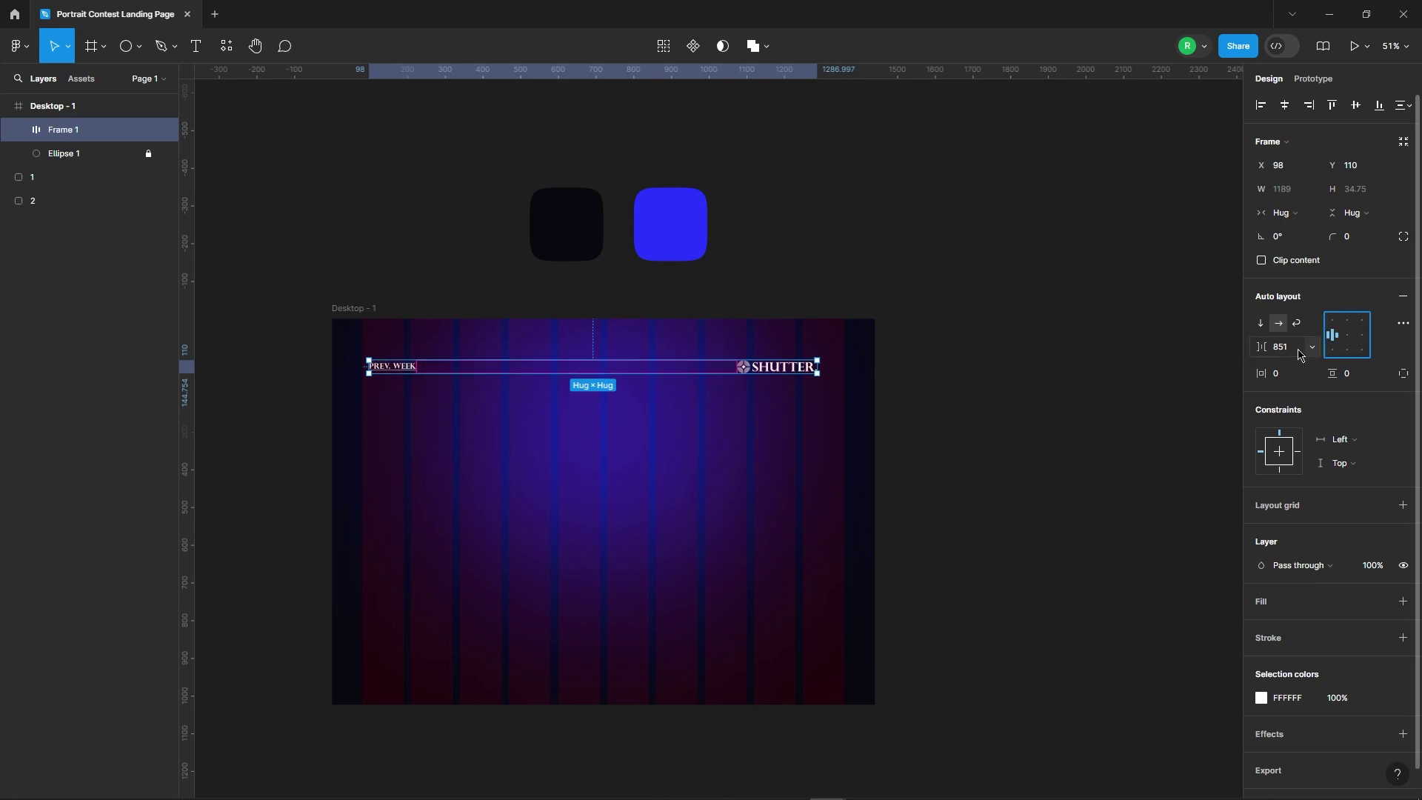
left_click(1325, 343)
left_click(1158, 397)
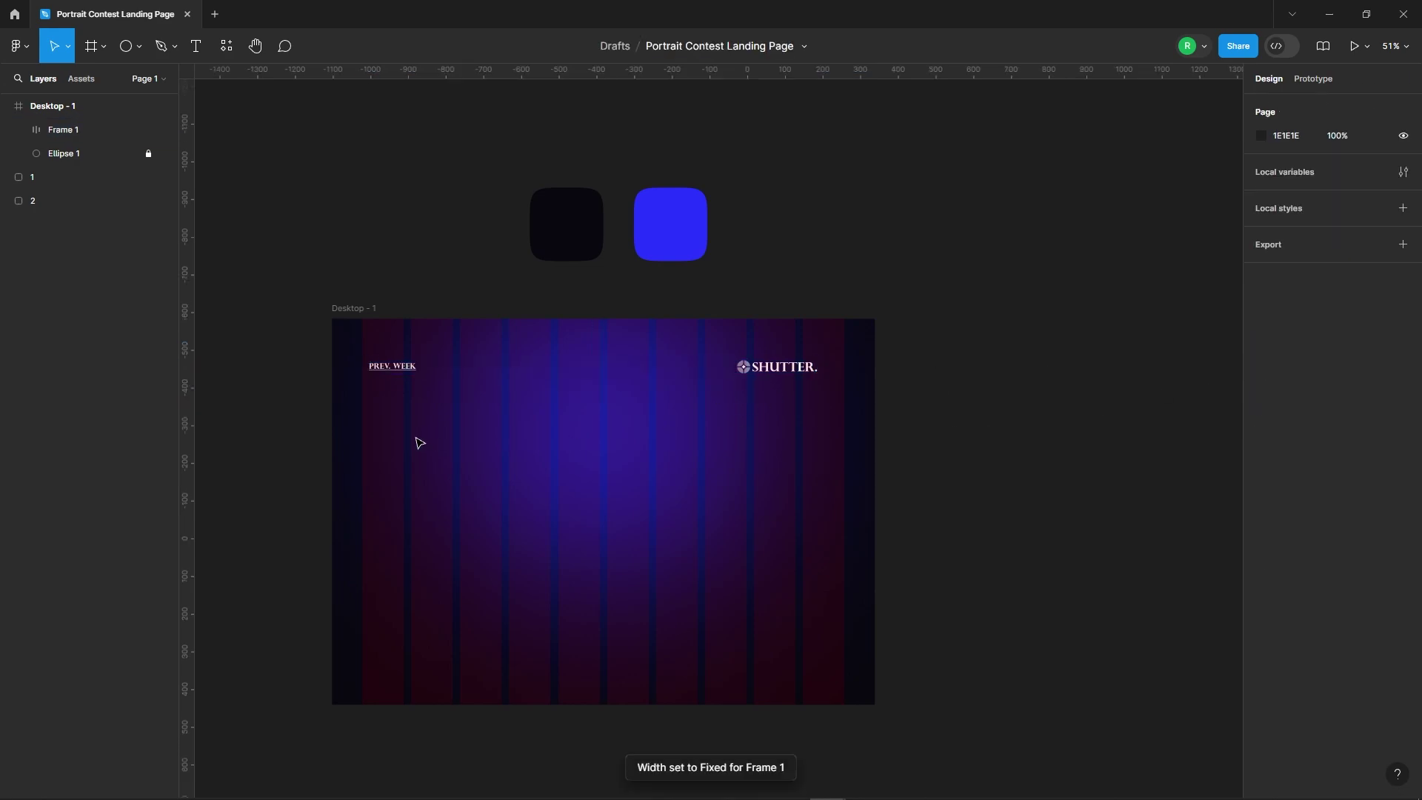
Widen the header row to 1280 and move it up near the frame top
scroll(321, 334, "up", 5)
left_click(419, 345)
scroll(419, 334, "up", 5)
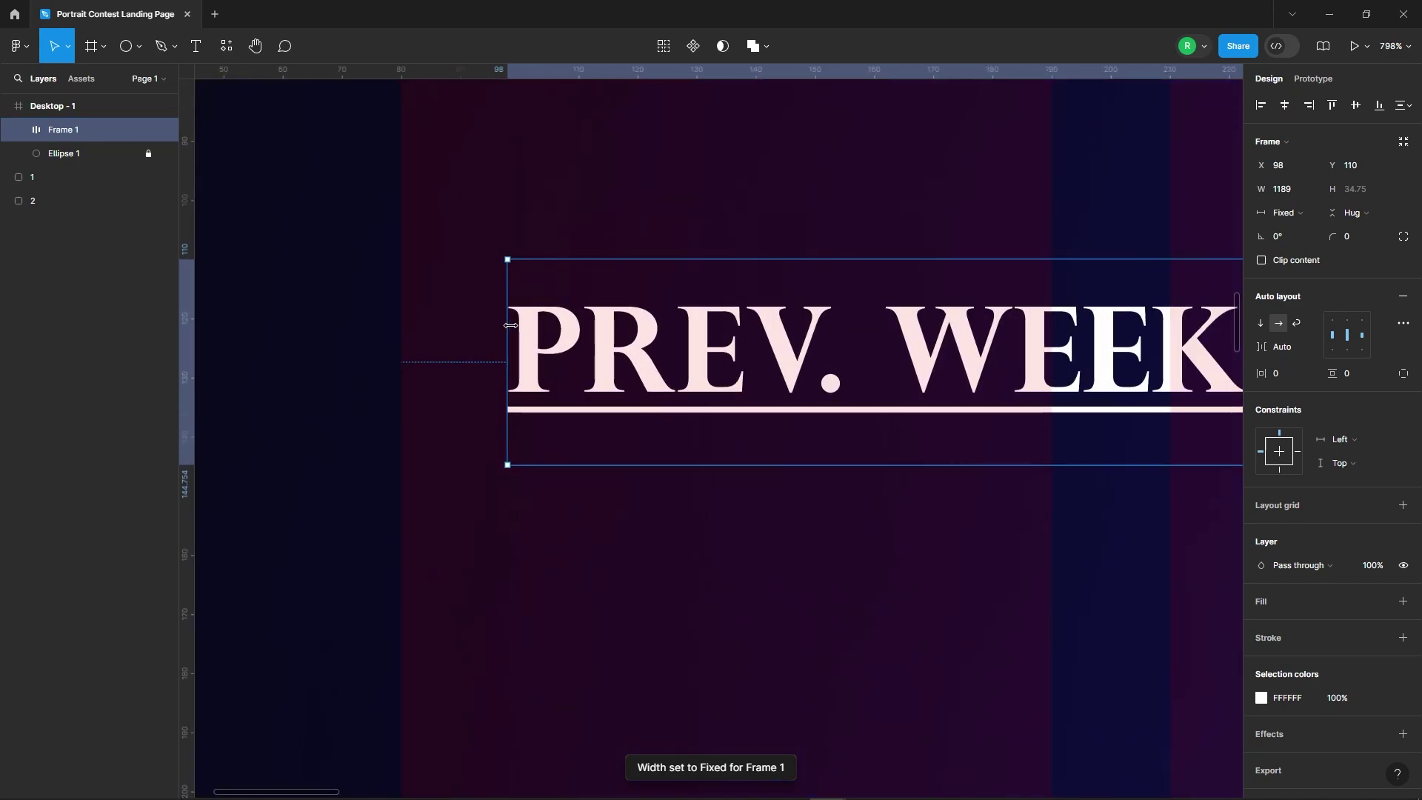
left_click_drag(401, 324, 389, 324)
scroll(353, 356, "down", 5)
scroll(283, 391, "down", 2)
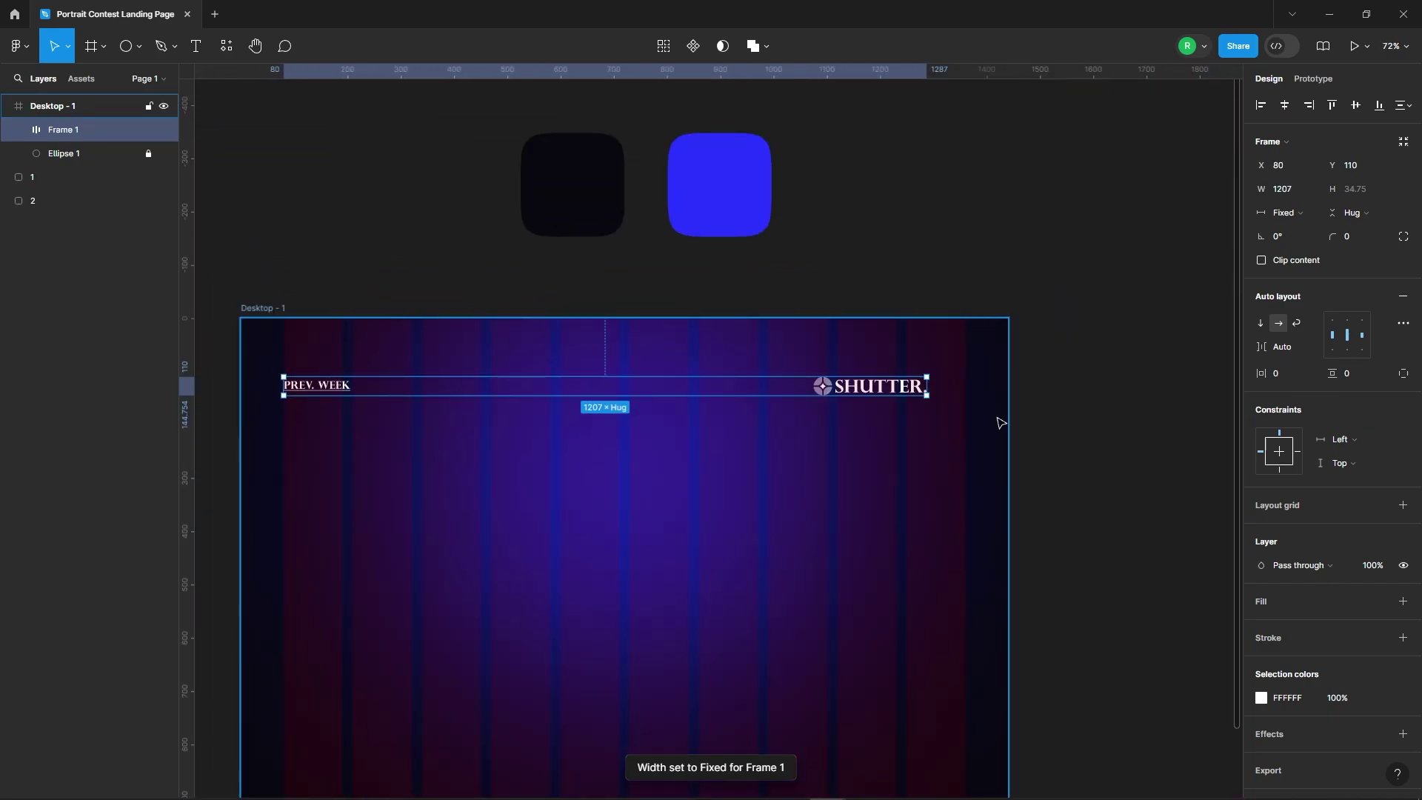
scroll(839, 323, "up", 5)
scroll(839, 324, "up", 2)
left_click_drag(835, 290, 1062, 282)
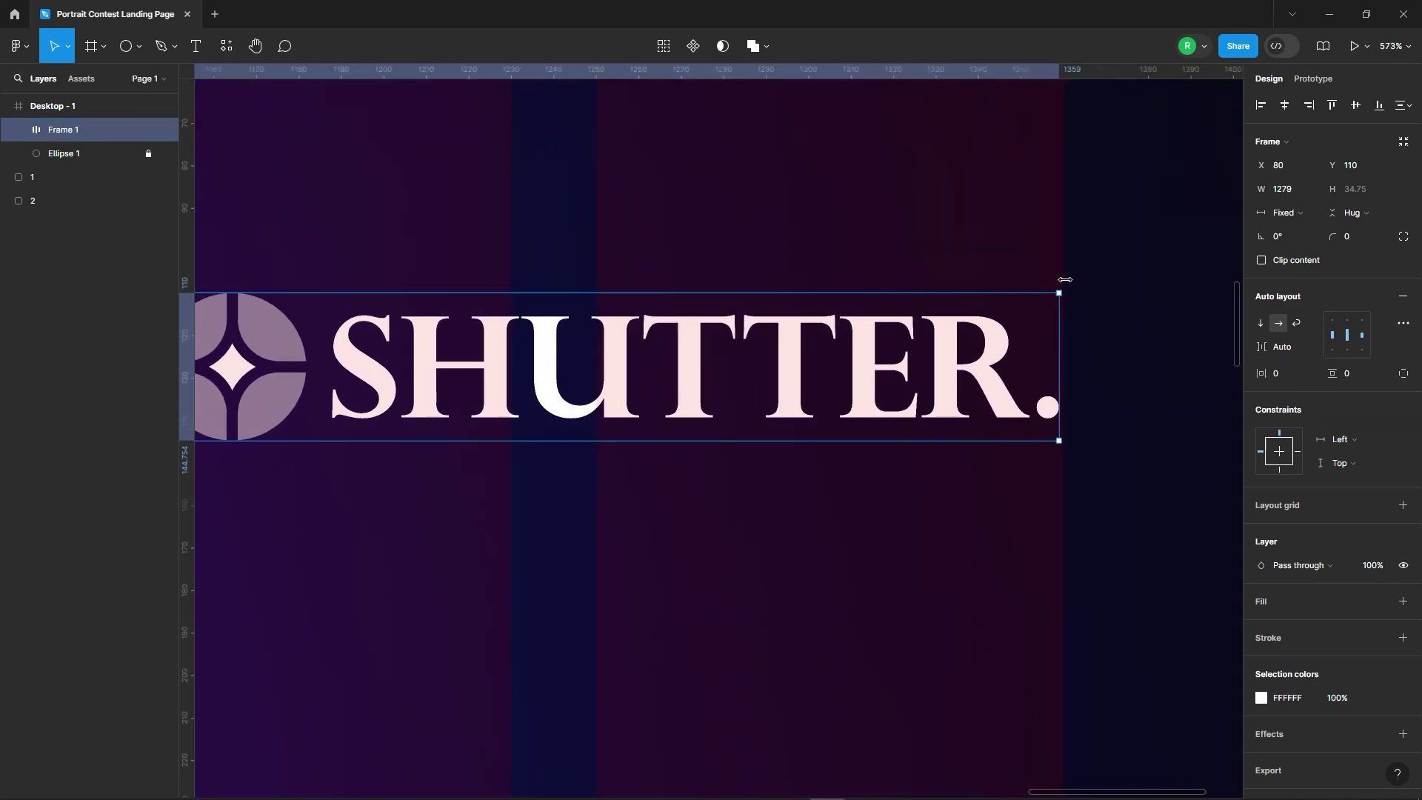
scroll(1059, 334, "down", 5)
scroll(963, 370, "down", 2)
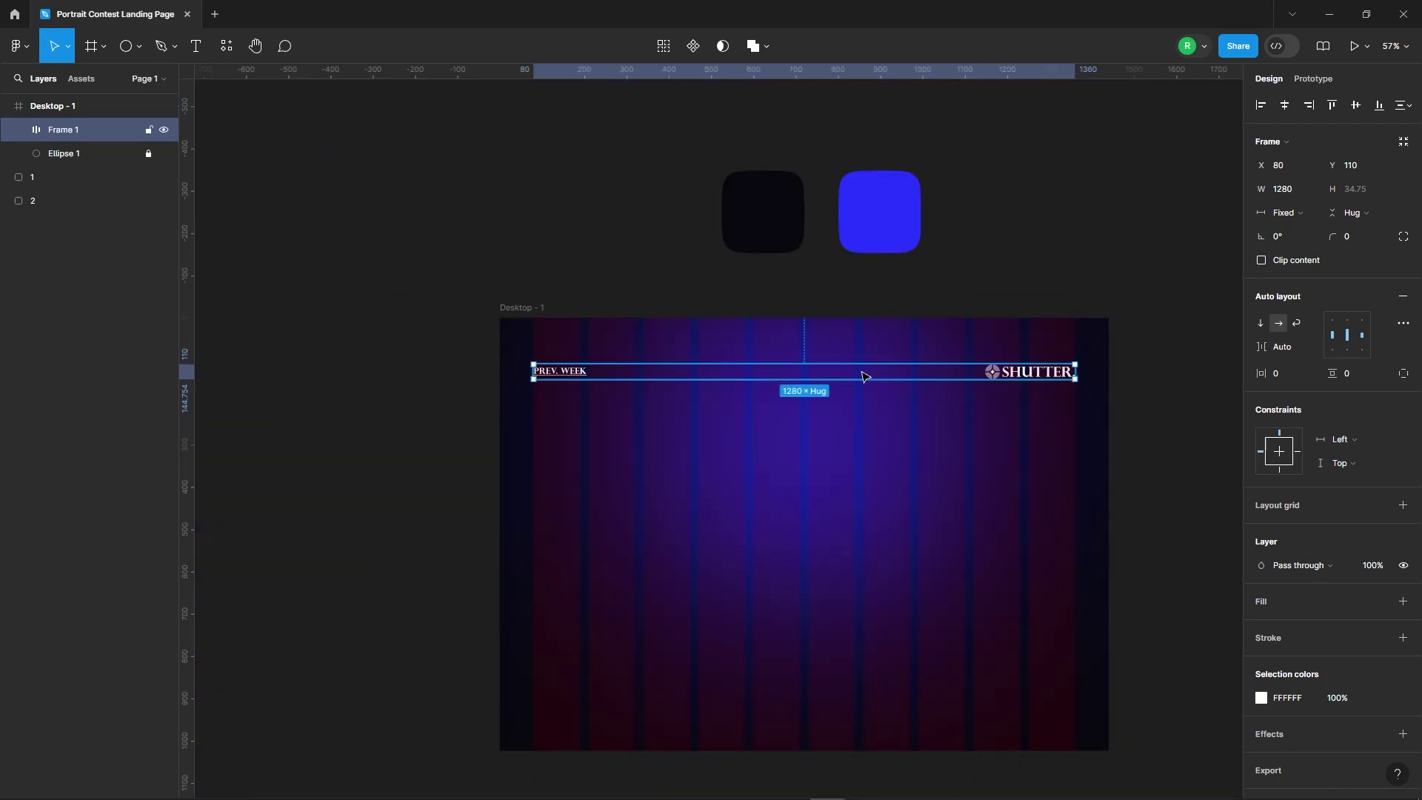
left_click_drag(863, 372, 879, 333)
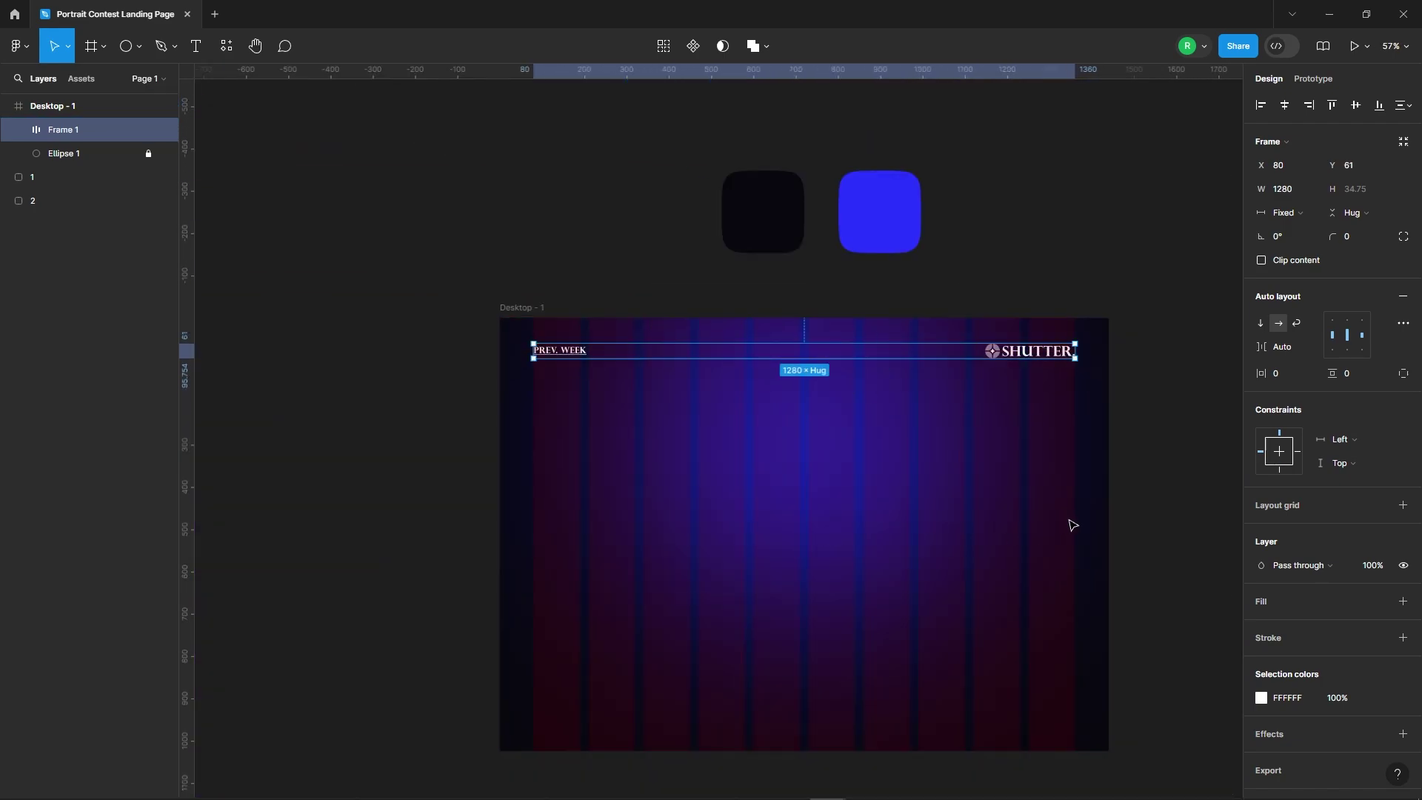
left_click(1165, 305)
scroll(612, 264, "down", 3)
Hide the column layout grid on Desktop - 1
left_click(538, 163)
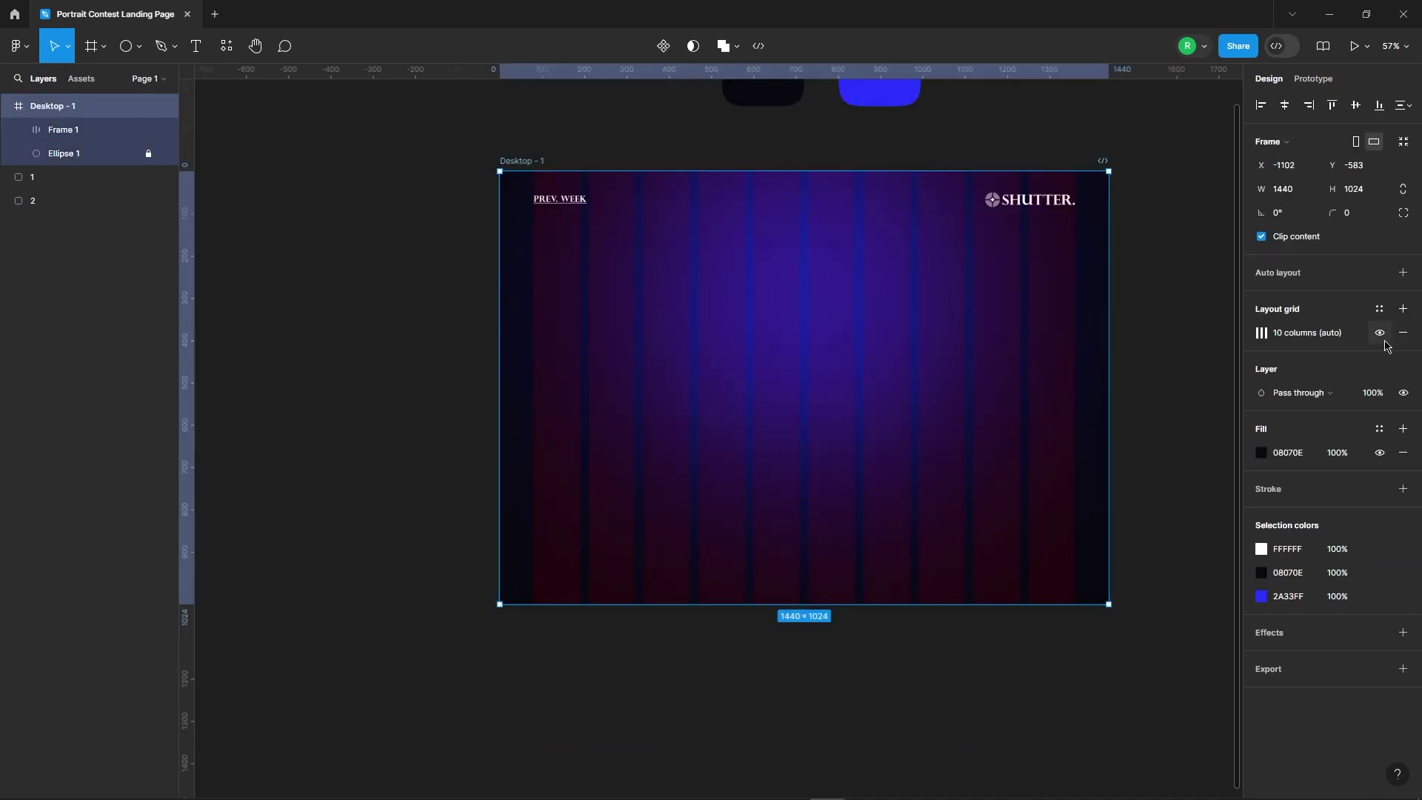
left_click(367, 286)
scroll(361, 441, "down", 1)
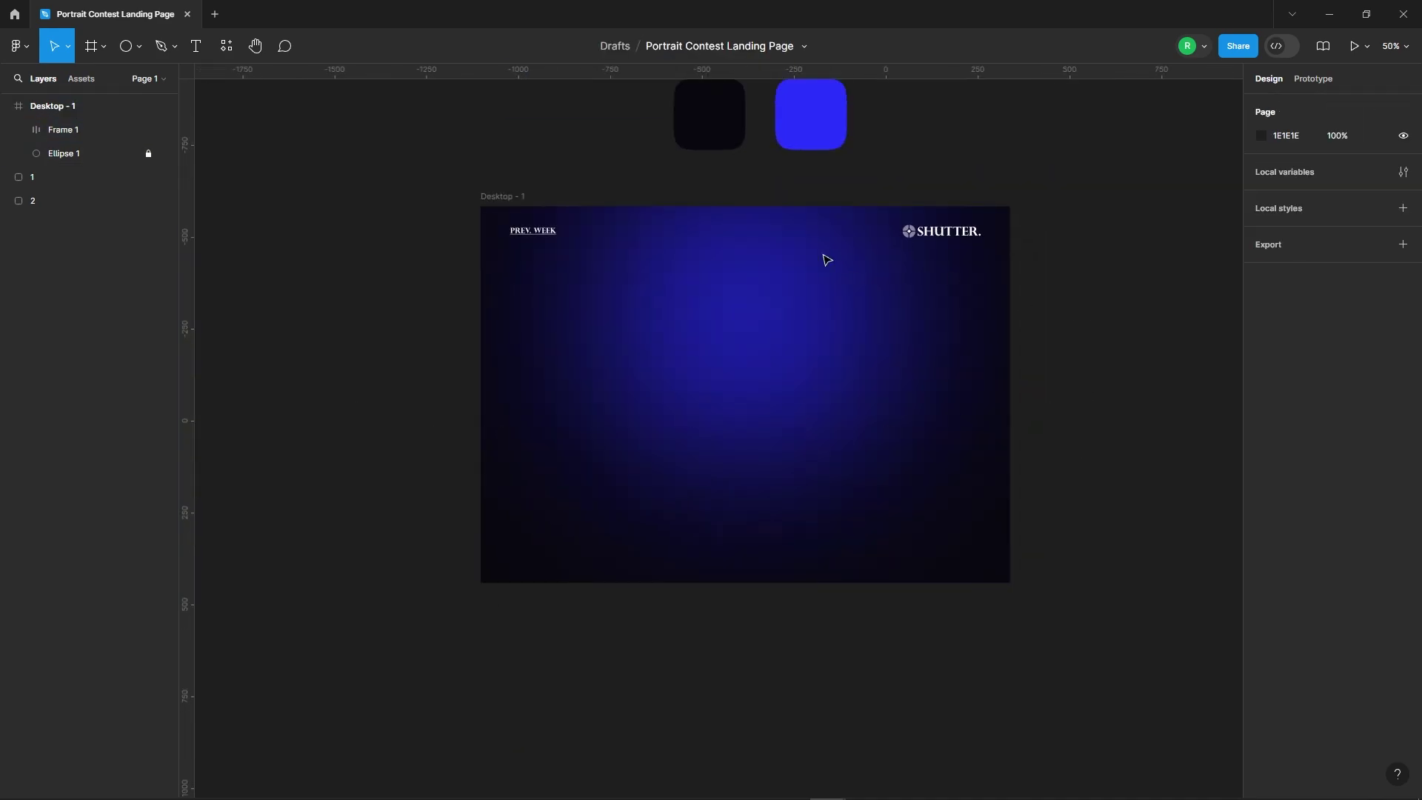
Duplicate PREV. WEEK near the frame centre and edit it into 4TH WEEK JUNE 2024
left_click(522, 234)
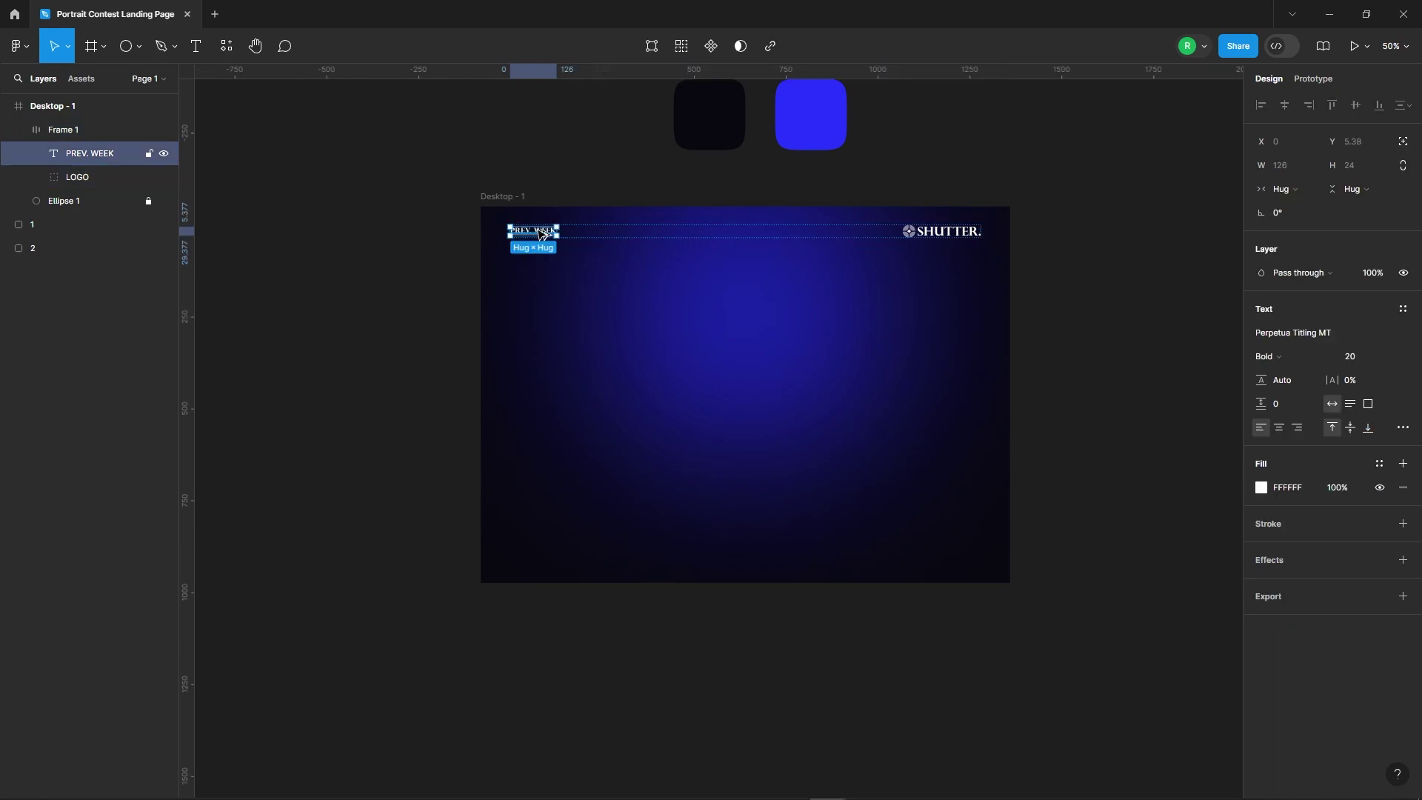
mouse_move(522, 234)
left_mouse_down()
mouse_move(717, 234)
mouse_move(686, 327)
left_mouse_up()
scroll(775, 236, "up", 2)
scroll(775, 235, "up", 3)
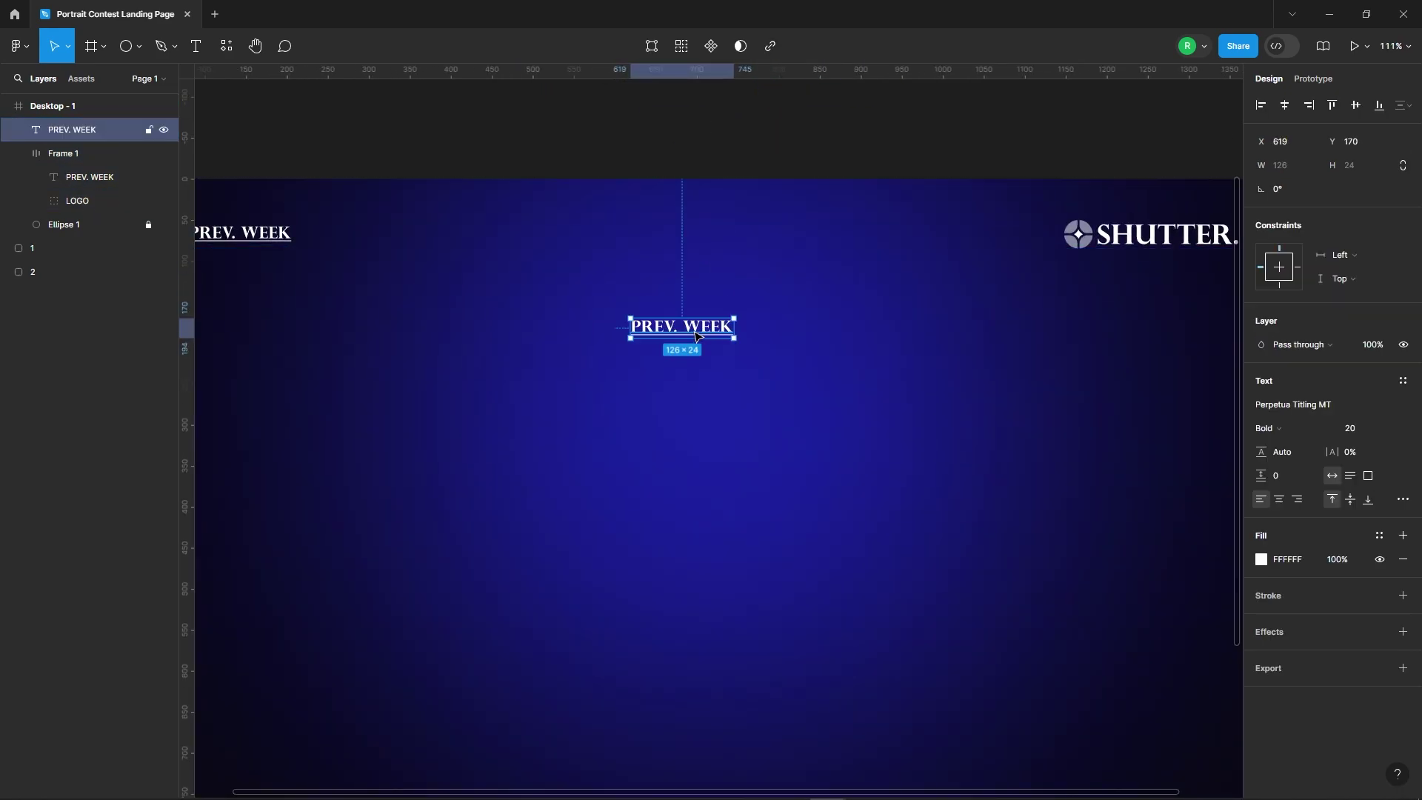
double_click(687, 327)
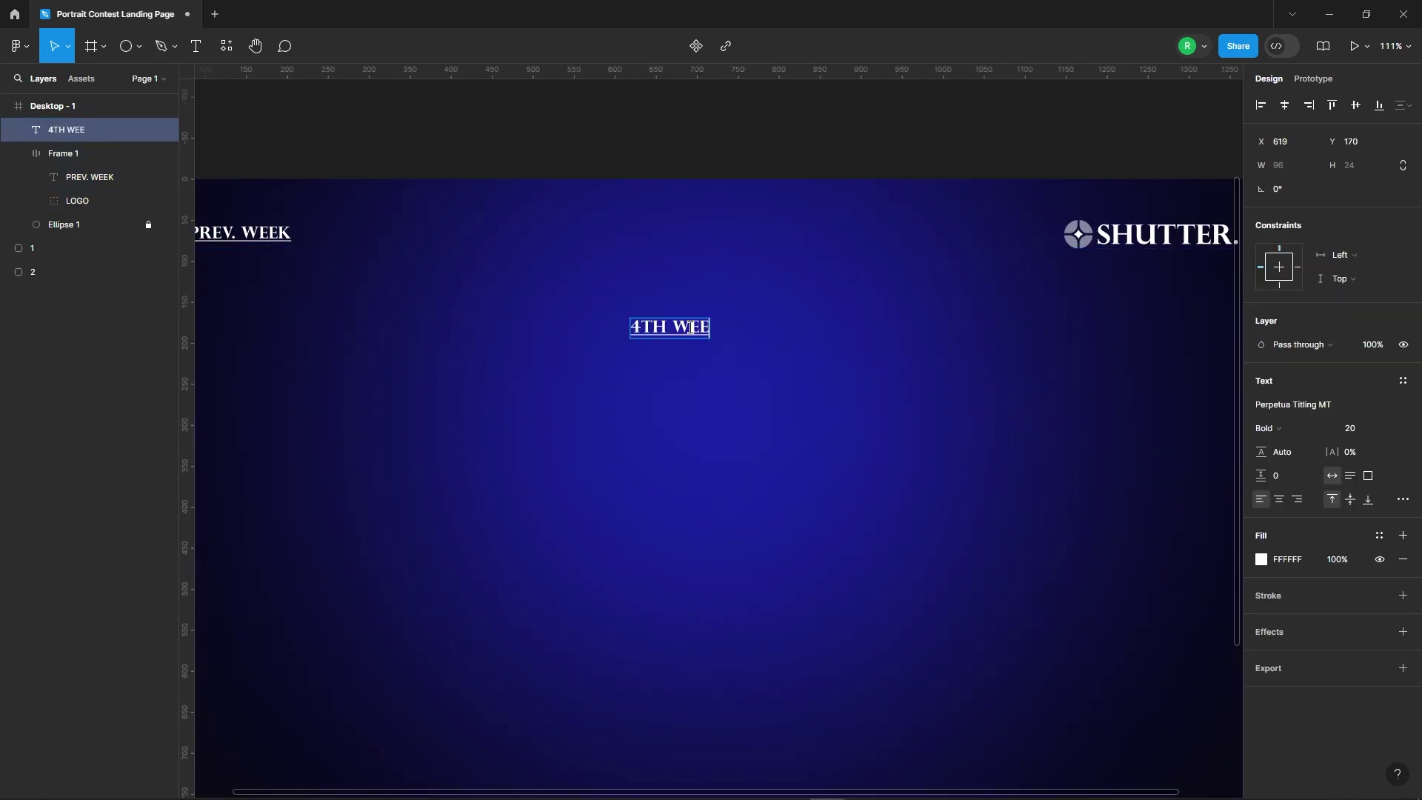
type("4")
key("Escape")
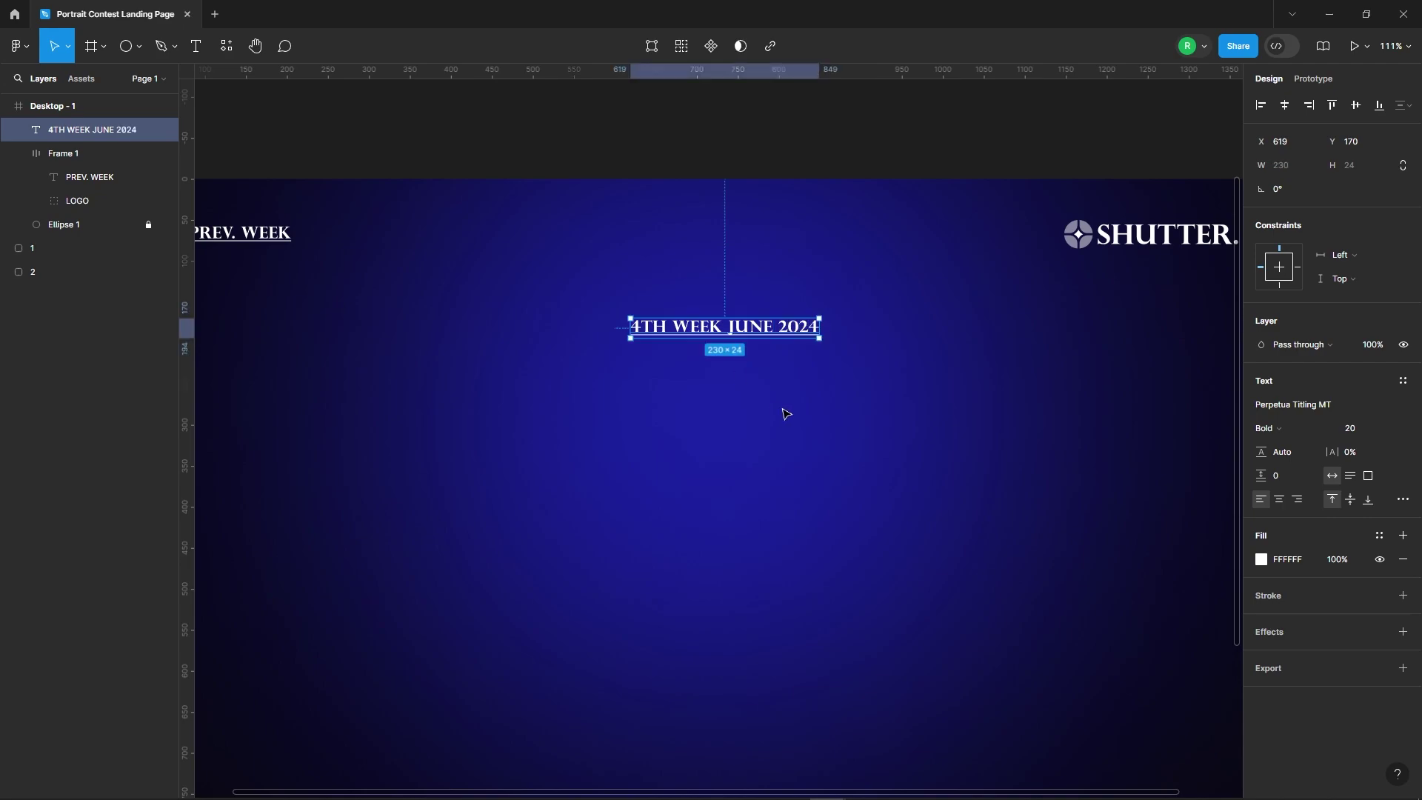
Remove the date text's underline and set its size to 24
left_click(1405, 501)
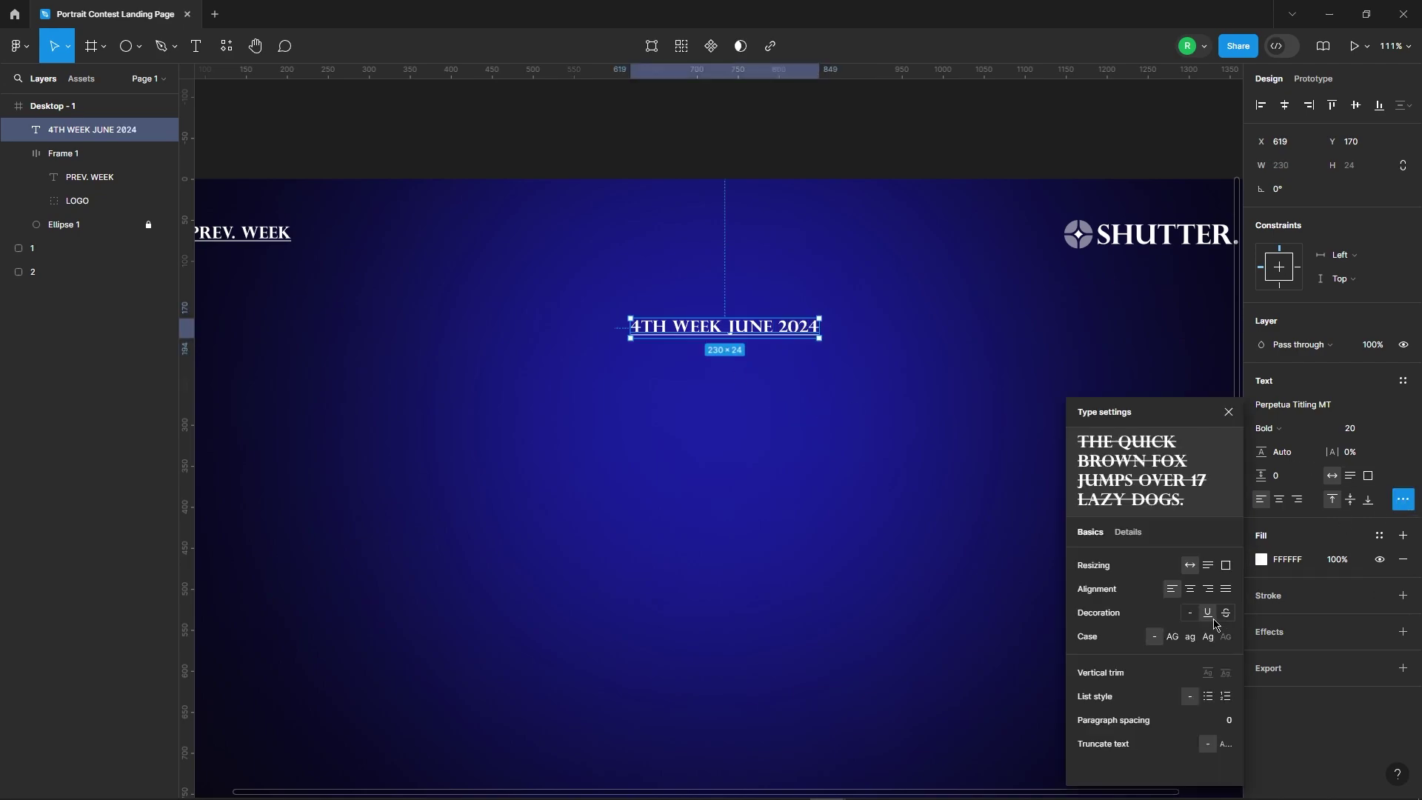
left_click(1190, 614)
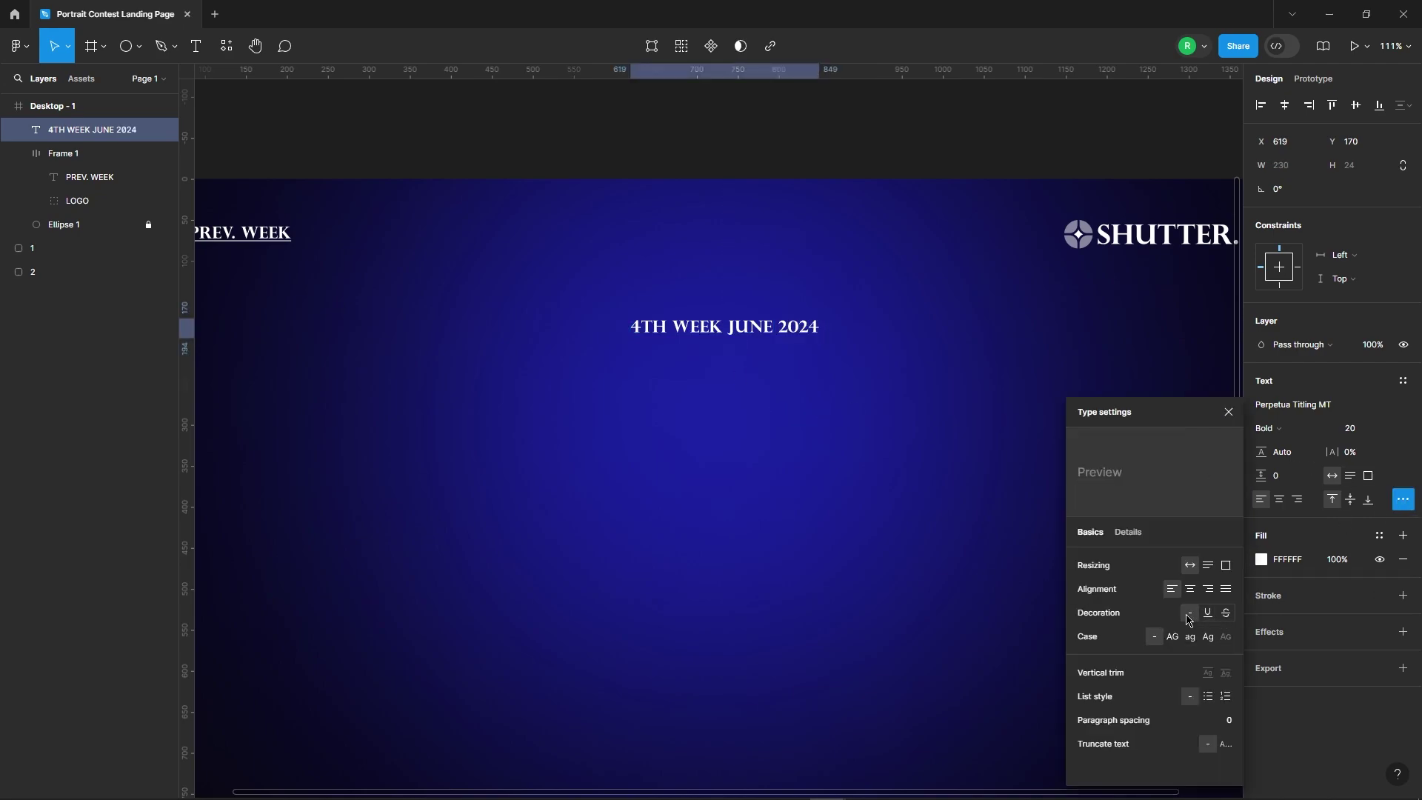
left_click(808, 418)
left_click(774, 330)
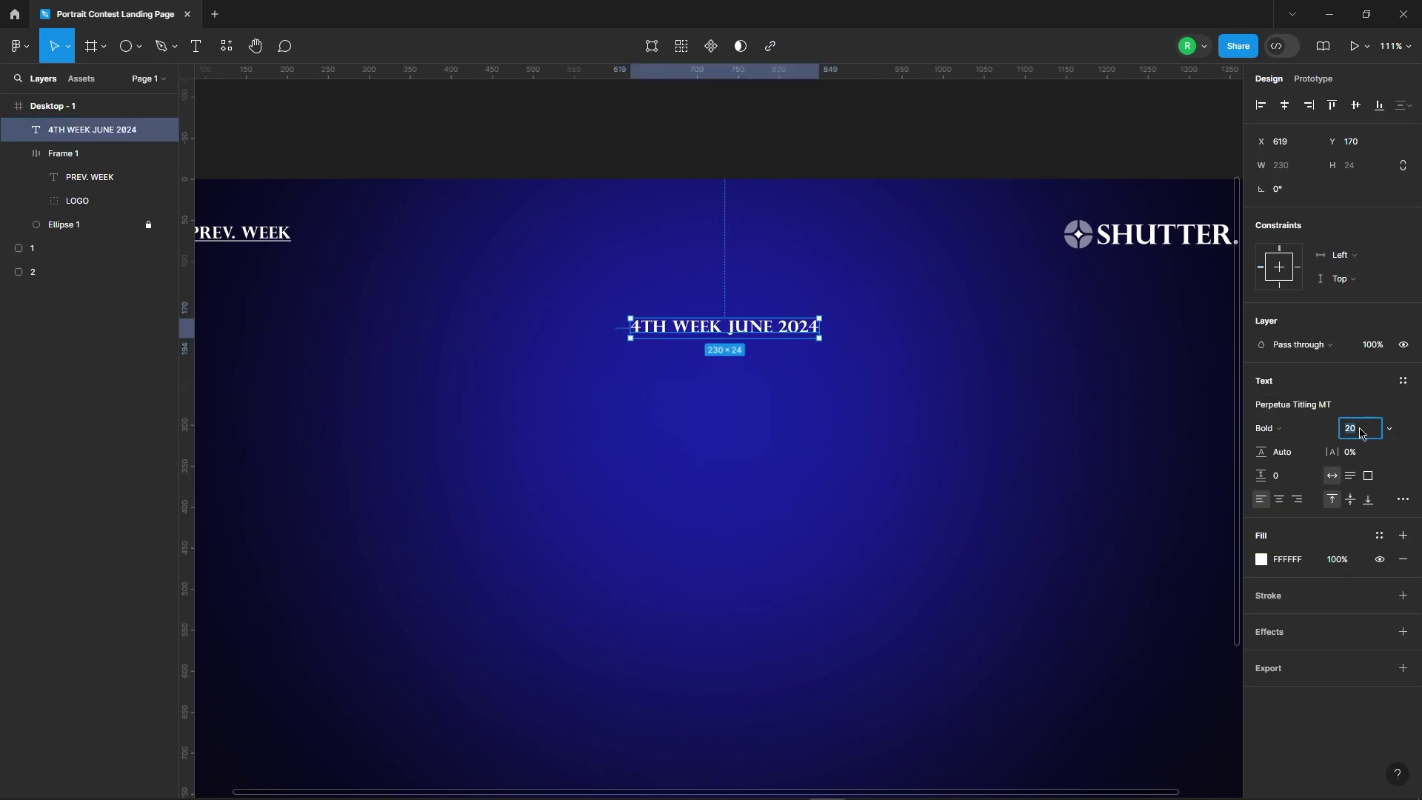
type("24")
key("Return")
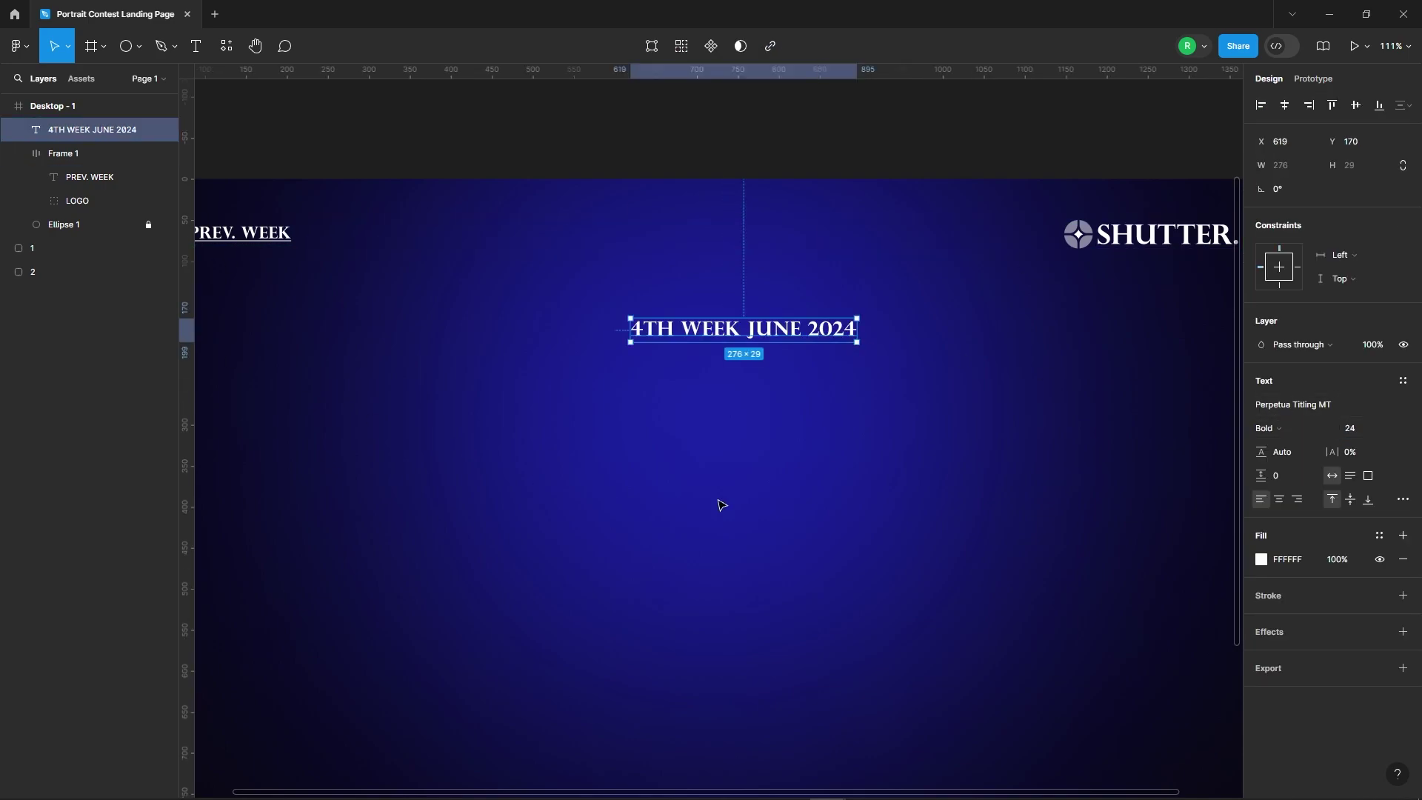
left_click(717, 502)
Duplicate the date line lower down and retype it as SHOTS OF THE WEEK
left_click(743, 332)
left_click_drag(743, 332, 745, 408, "alt")
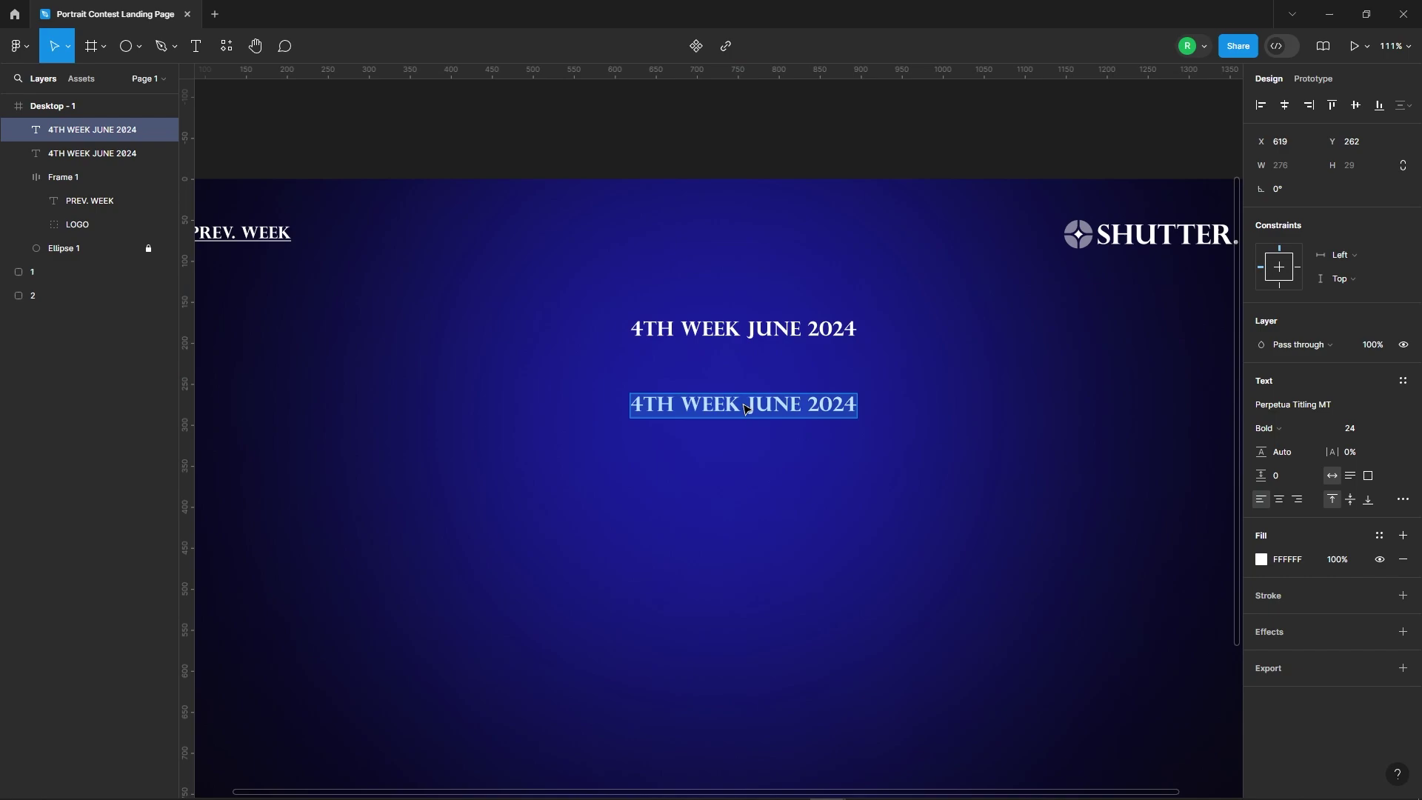
type("SHOTS OF THE WEEK")
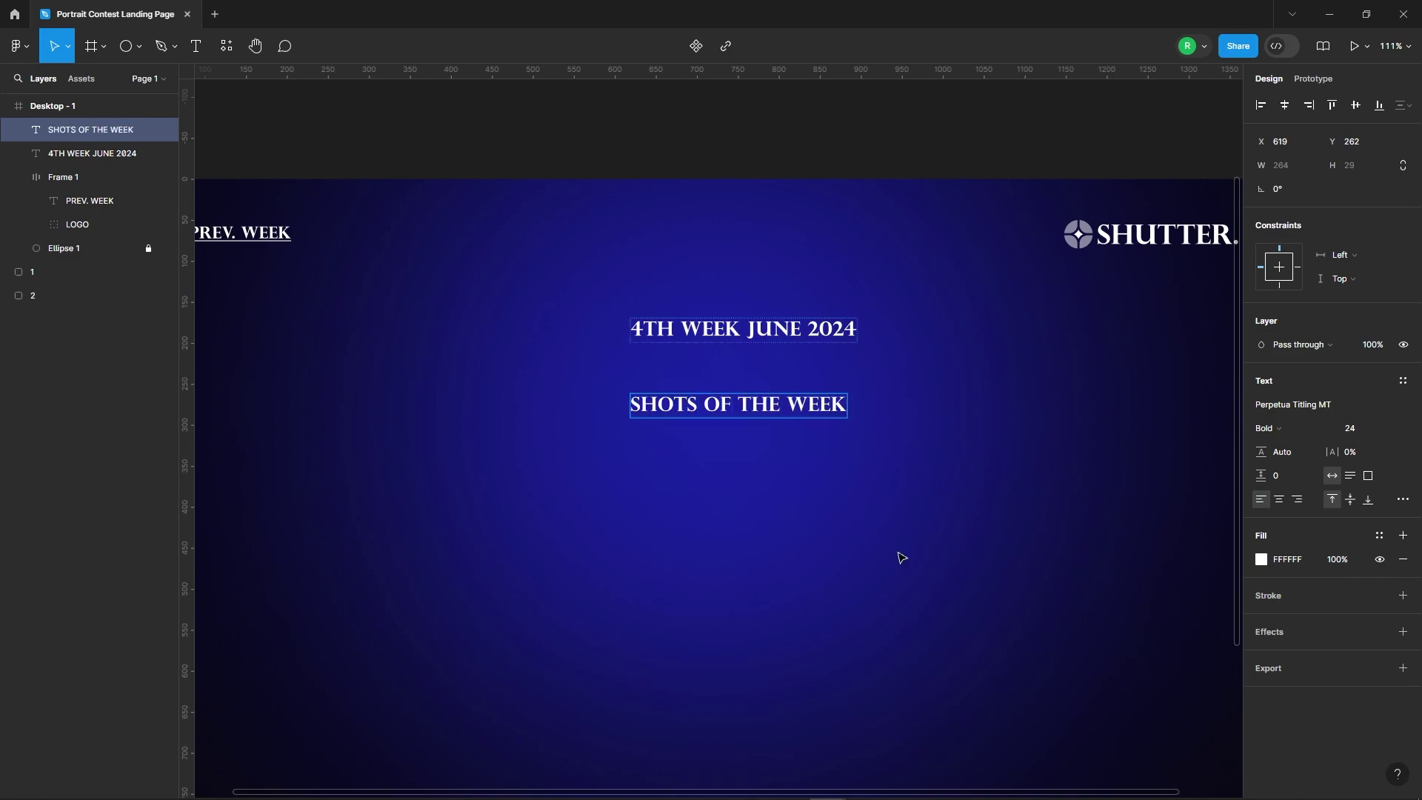
key("Escape")
type("95")
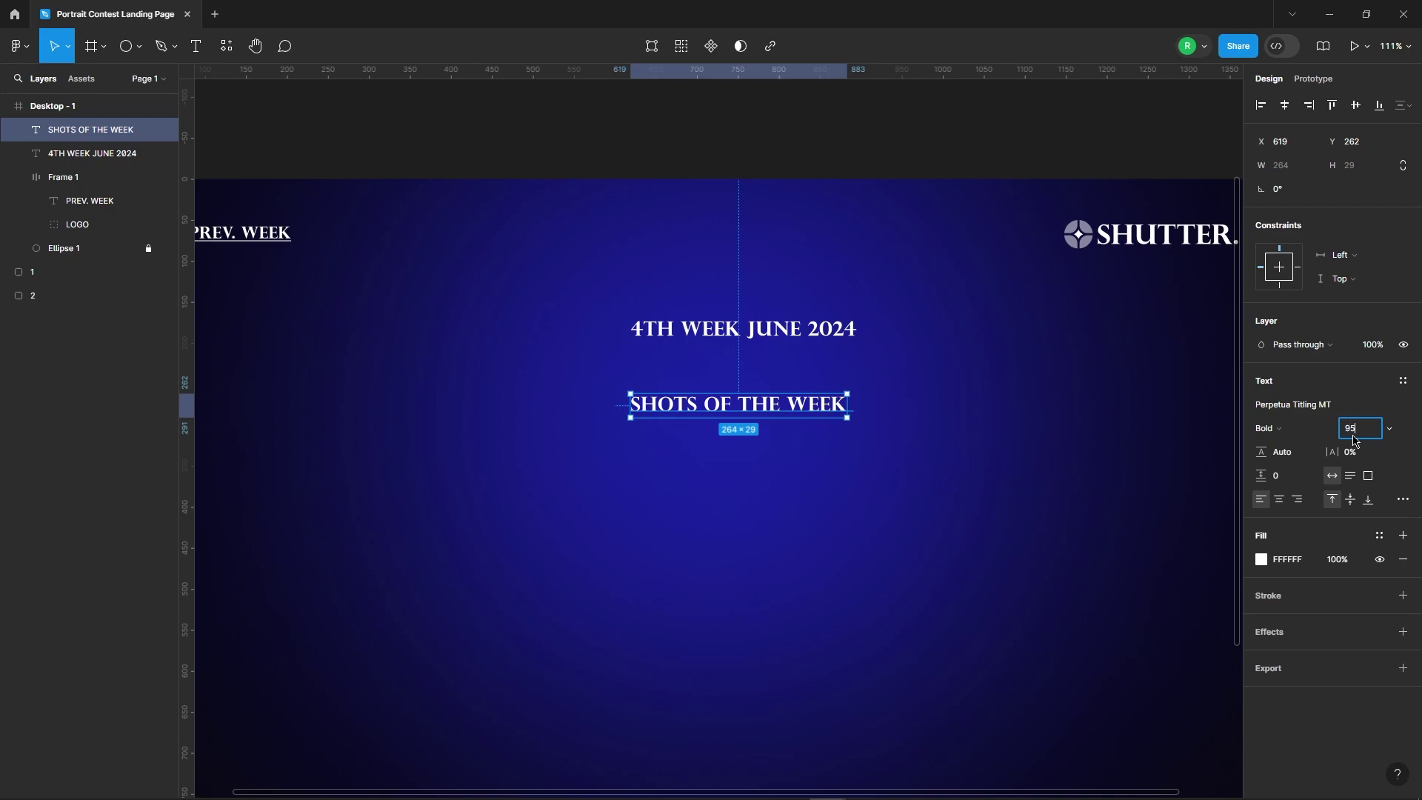
Set the title to size 95 Light, centre it horizontally, and select it with the date line
key("Return")
left_click(1268, 428)
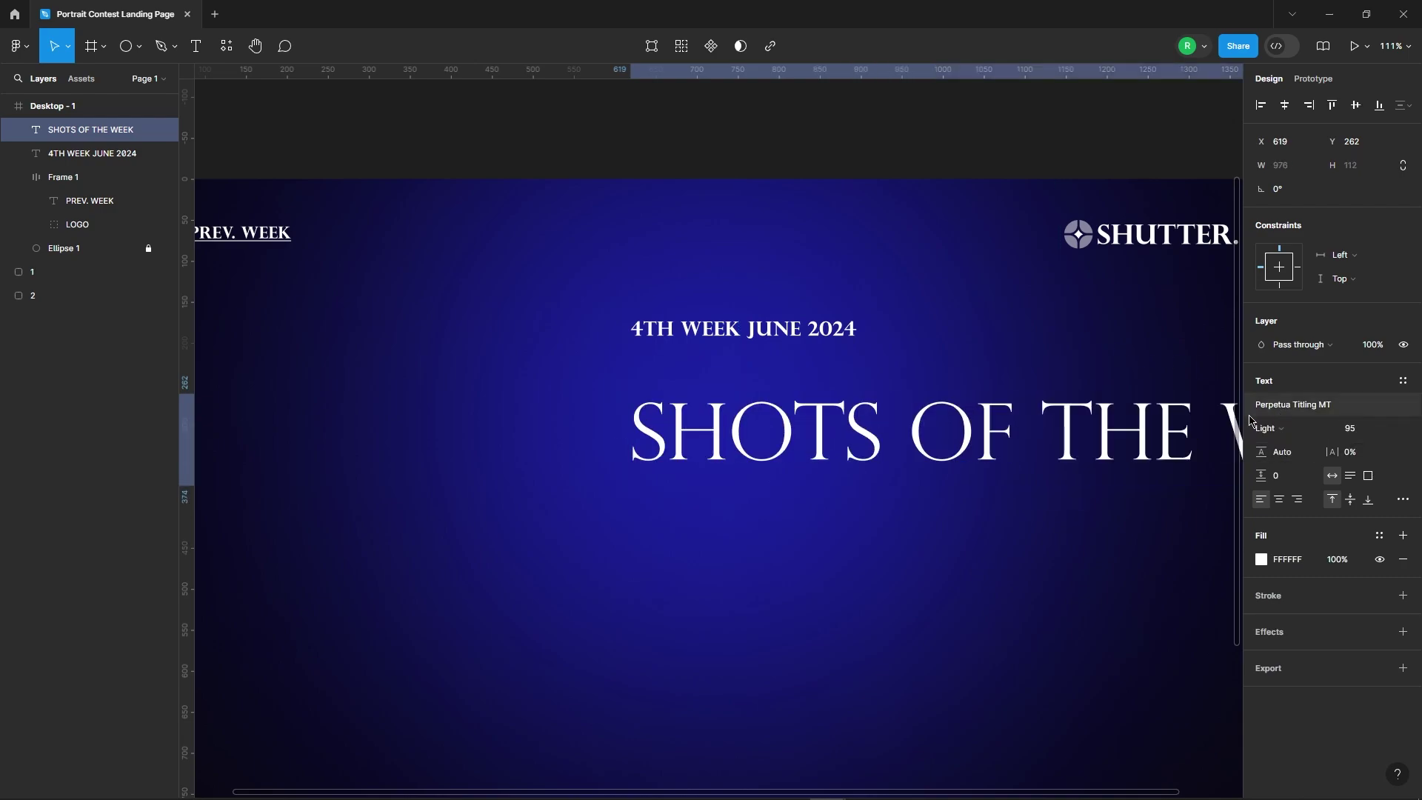
key("Escape")
key("shift+1")
left_click(741, 413)
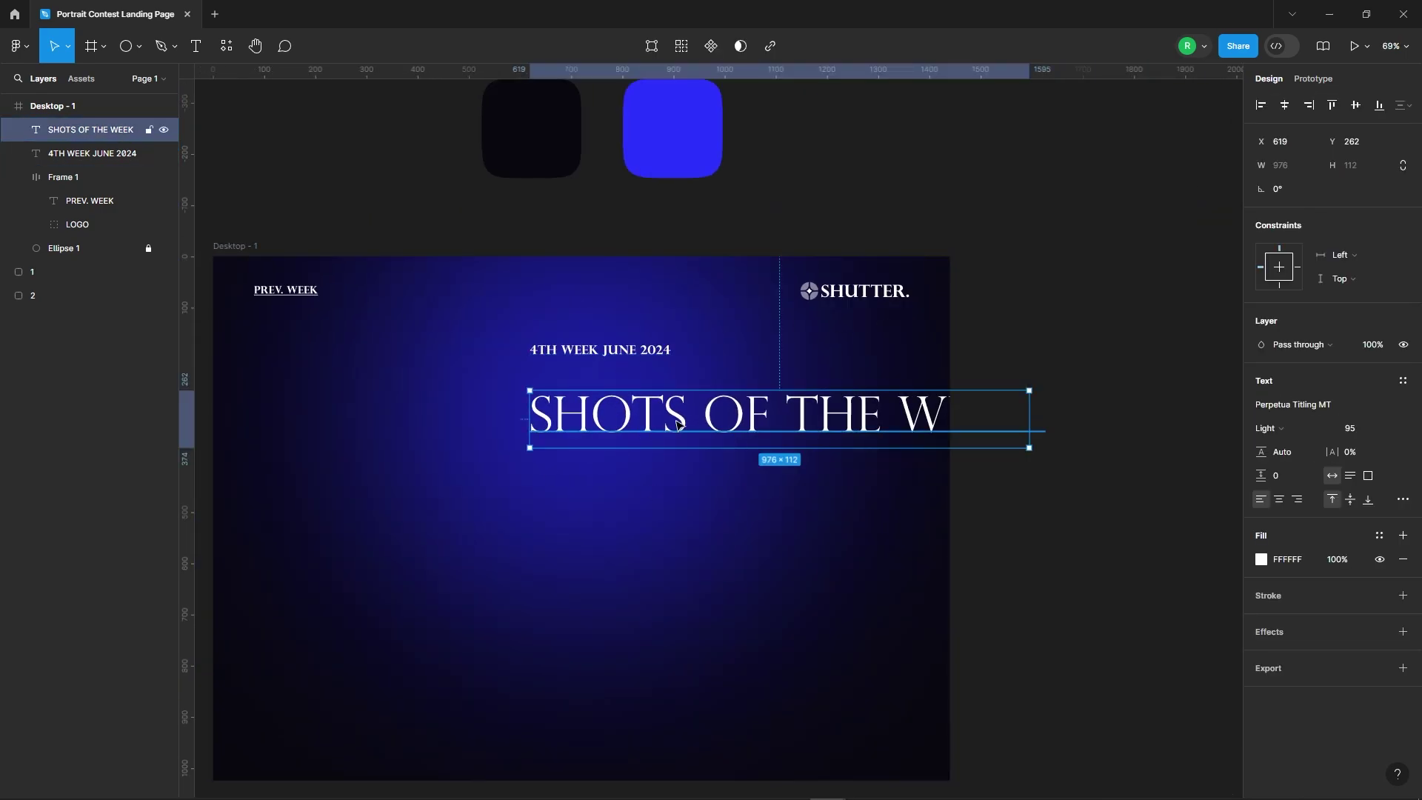
key("alt+h")
left_click(584, 345)
left_click(666, 404, "shift")
Wrap the date and title in an auto-layout frame with a 12 gap
right_click(671, 404)
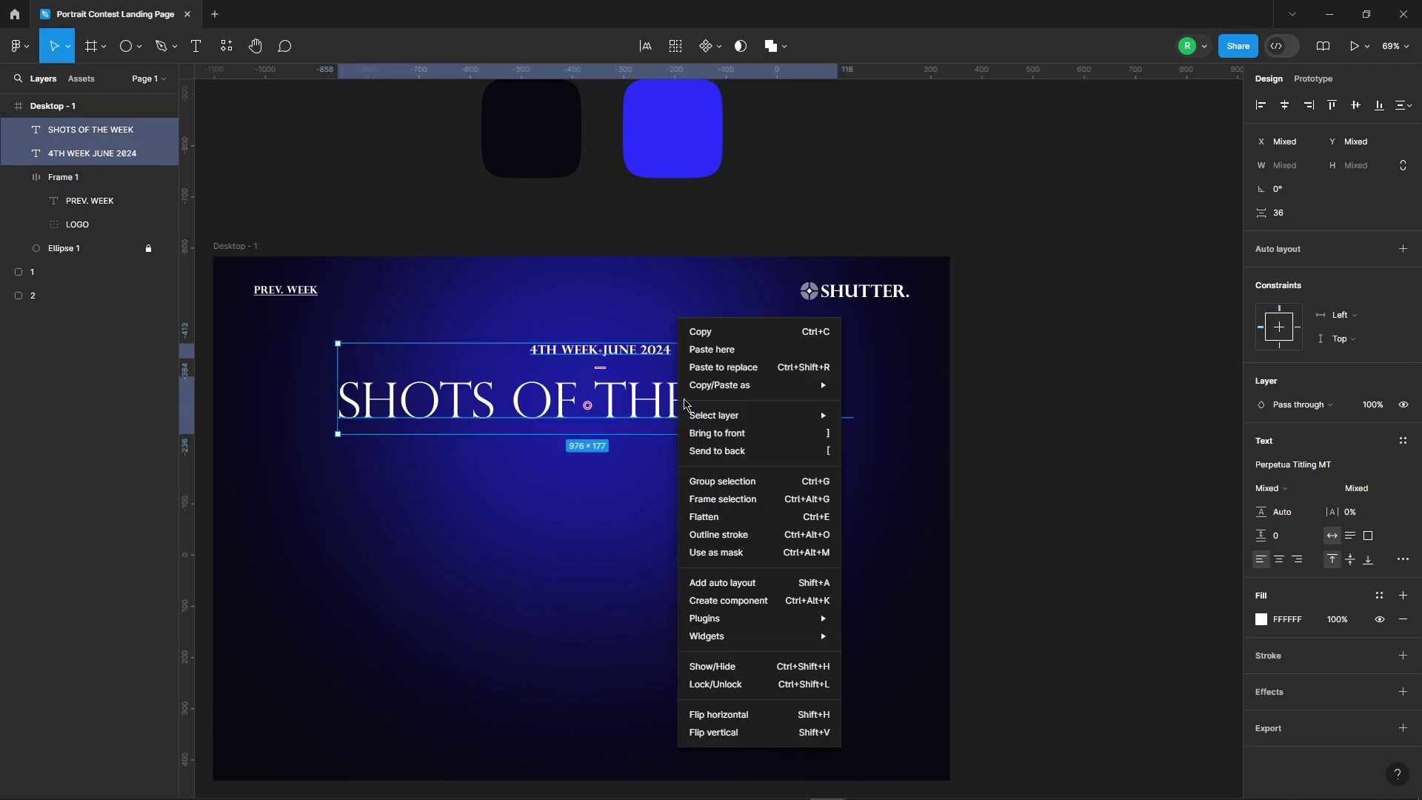
left_click(711, 583)
mouse_move(1281, 348)
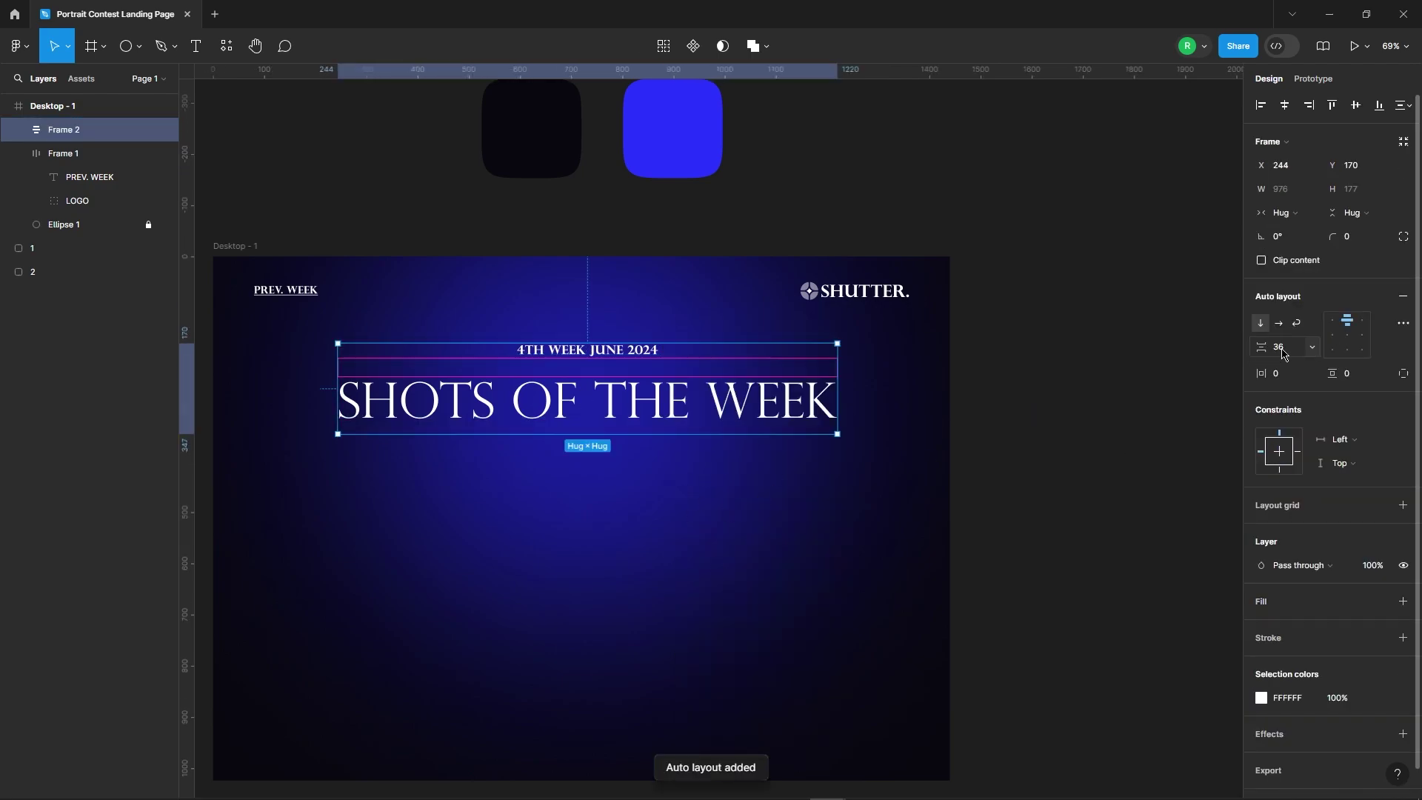
type("0")
key("Return")
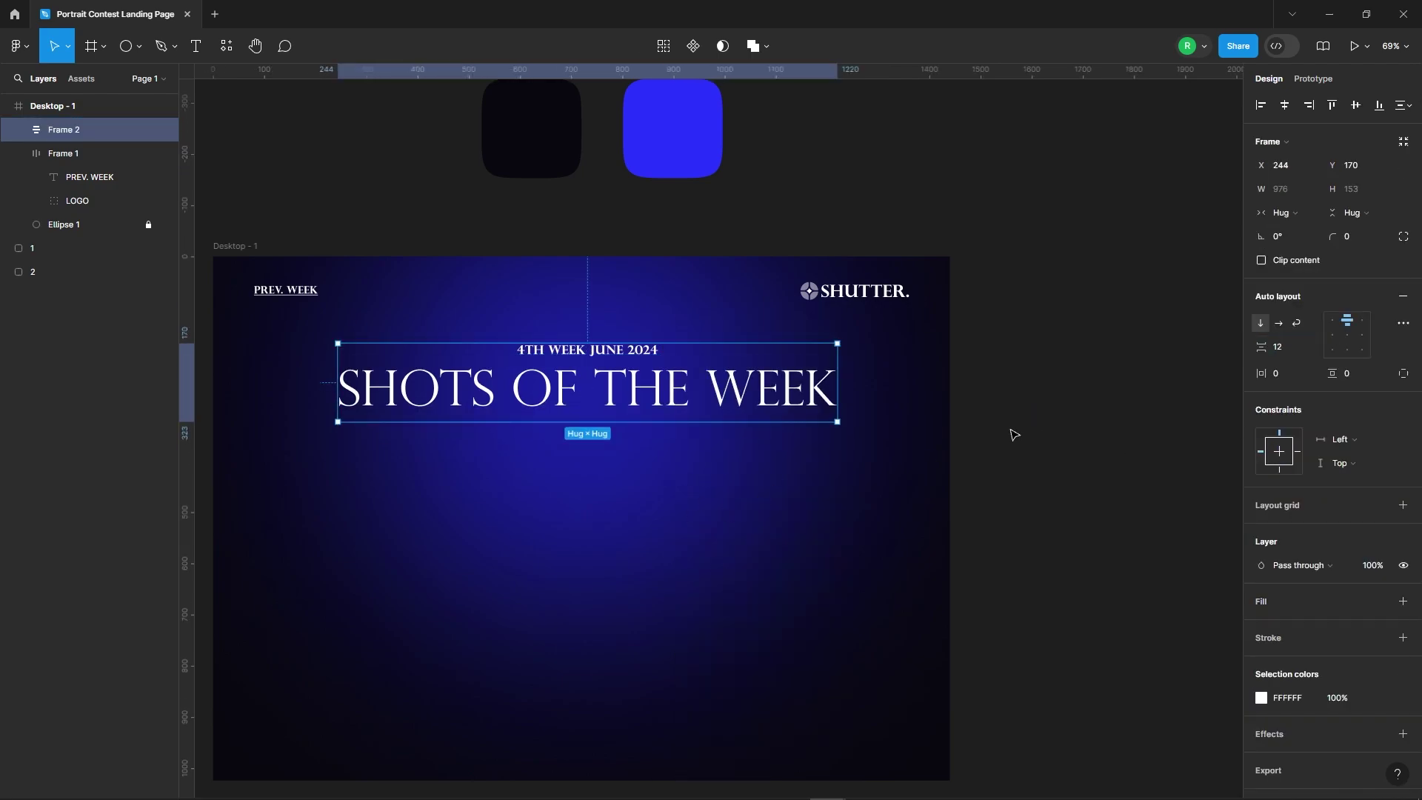
Centre the title block horizontally and position it near the frame top at Y 150
left_click(988, 408)
left_click_drag(702, 396, 696, 396)
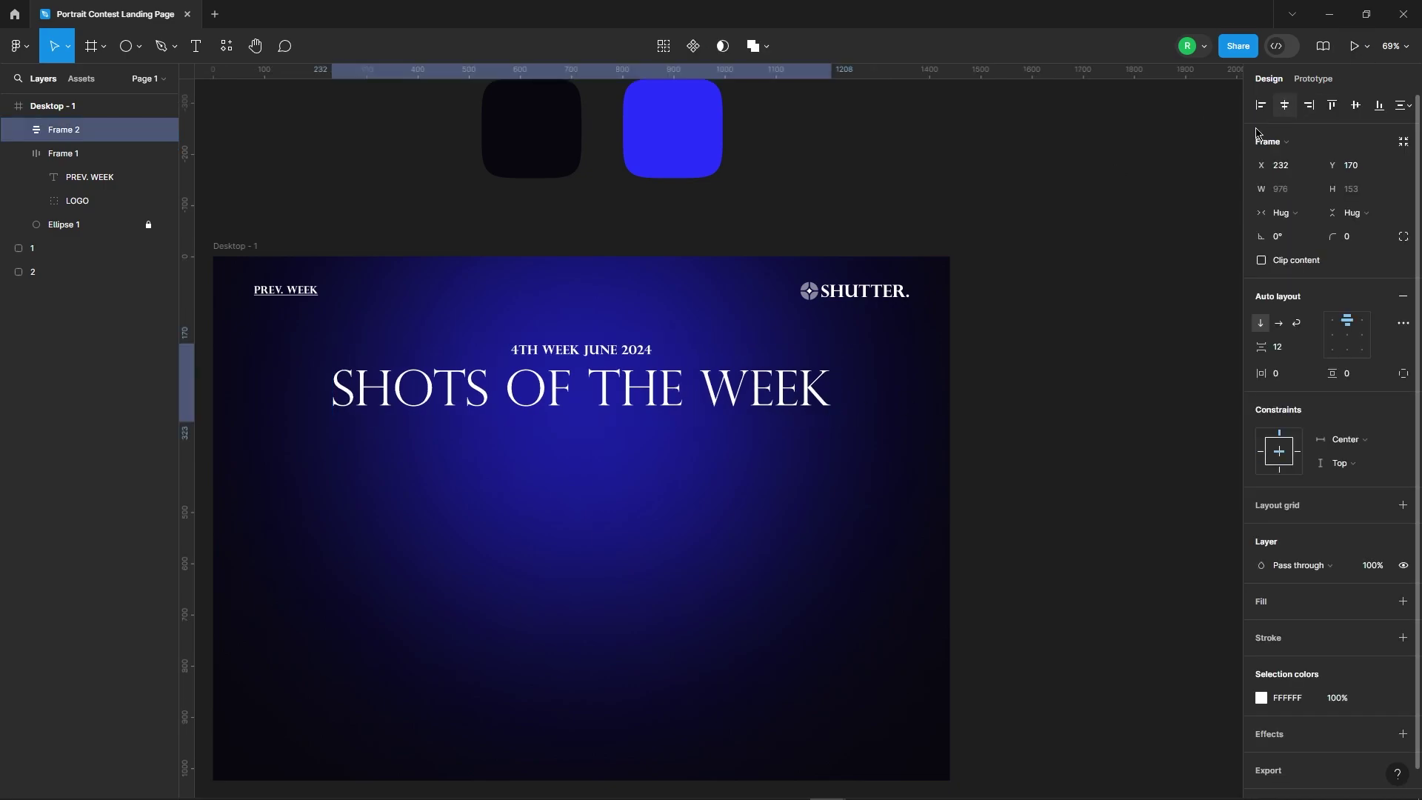
left_click(1117, 377)
left_click(666, 392)
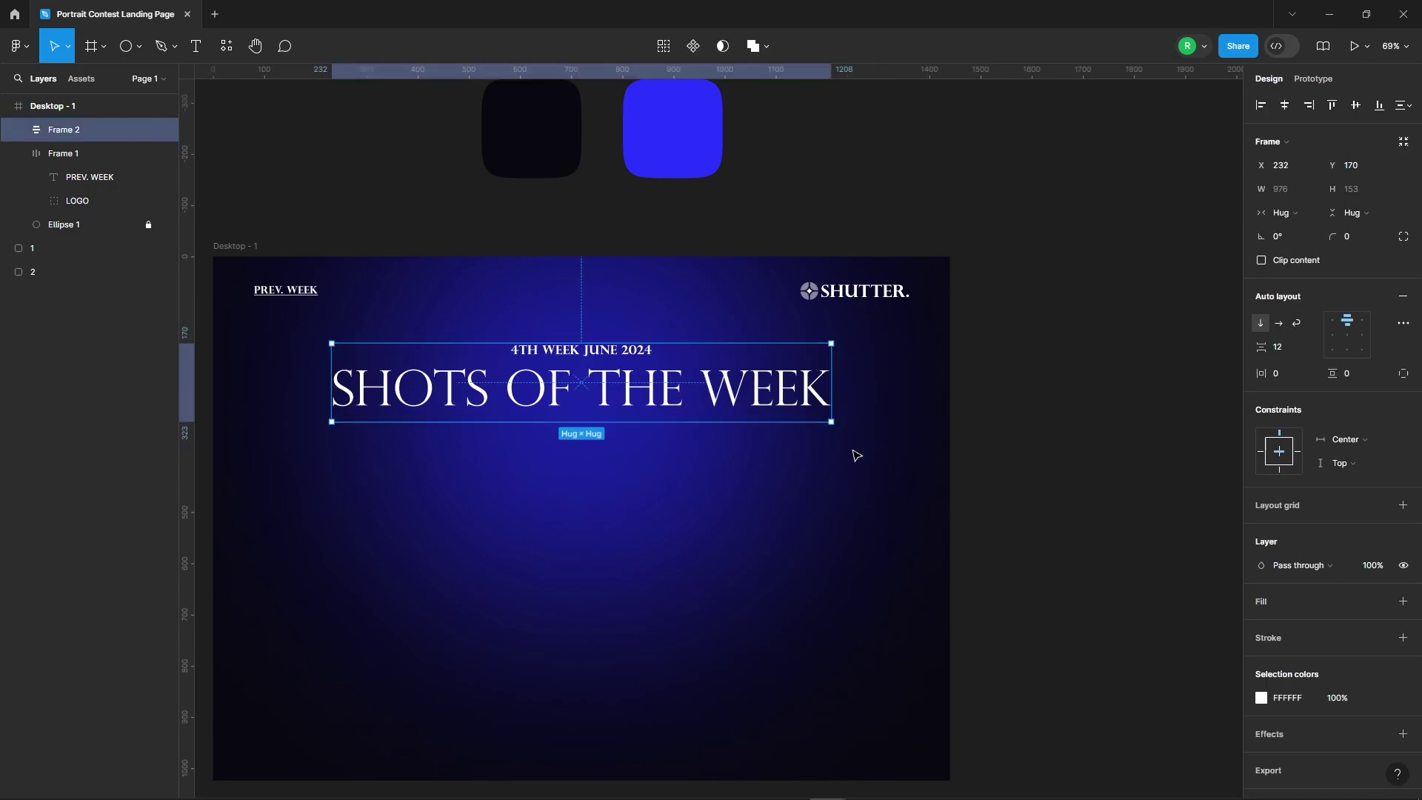
left_click(796, 444)
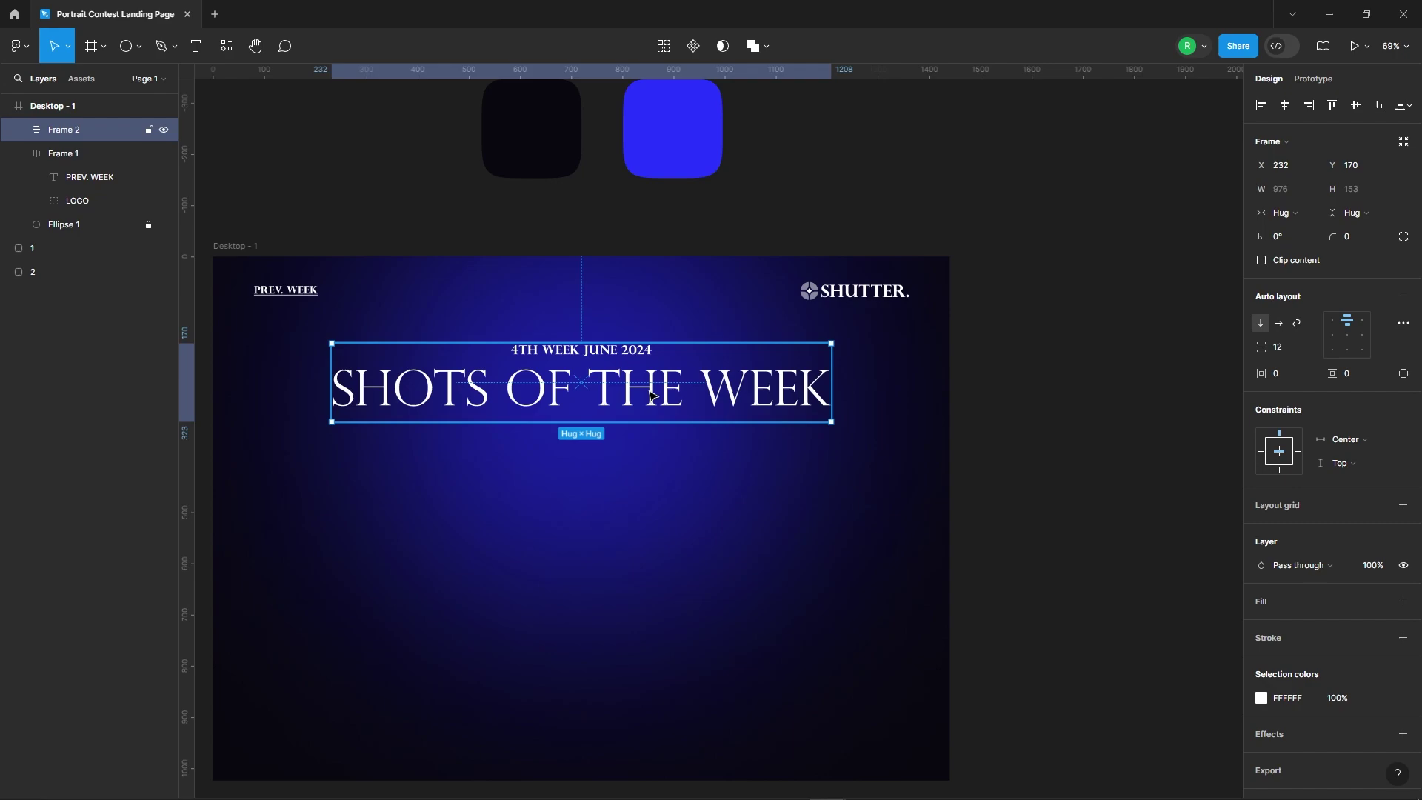
left_click_drag(770, 389, 770, 373)
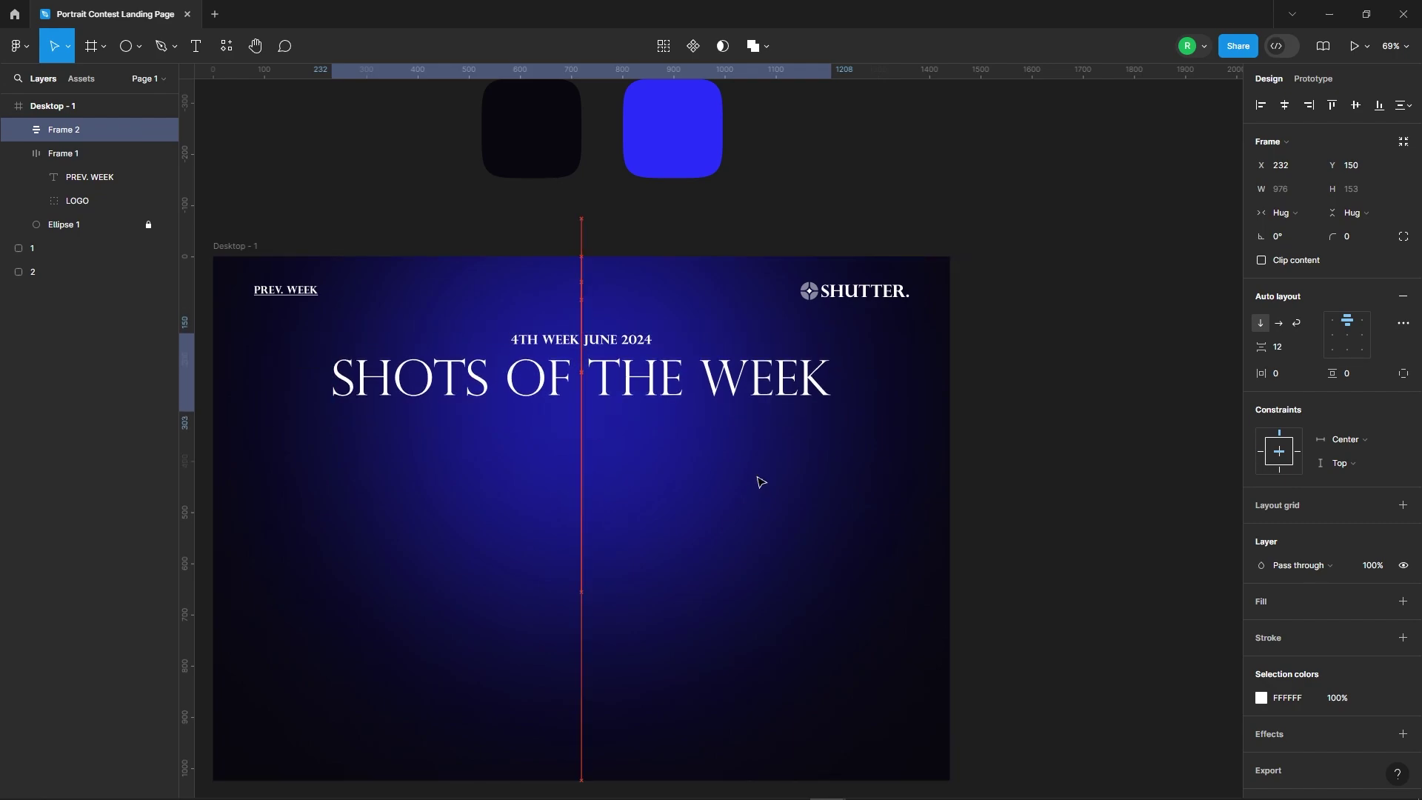
key("shift+Down")
key("Down")
key("Down")
left_click(1059, 311)
scroll(1049, 236, "down", 3)
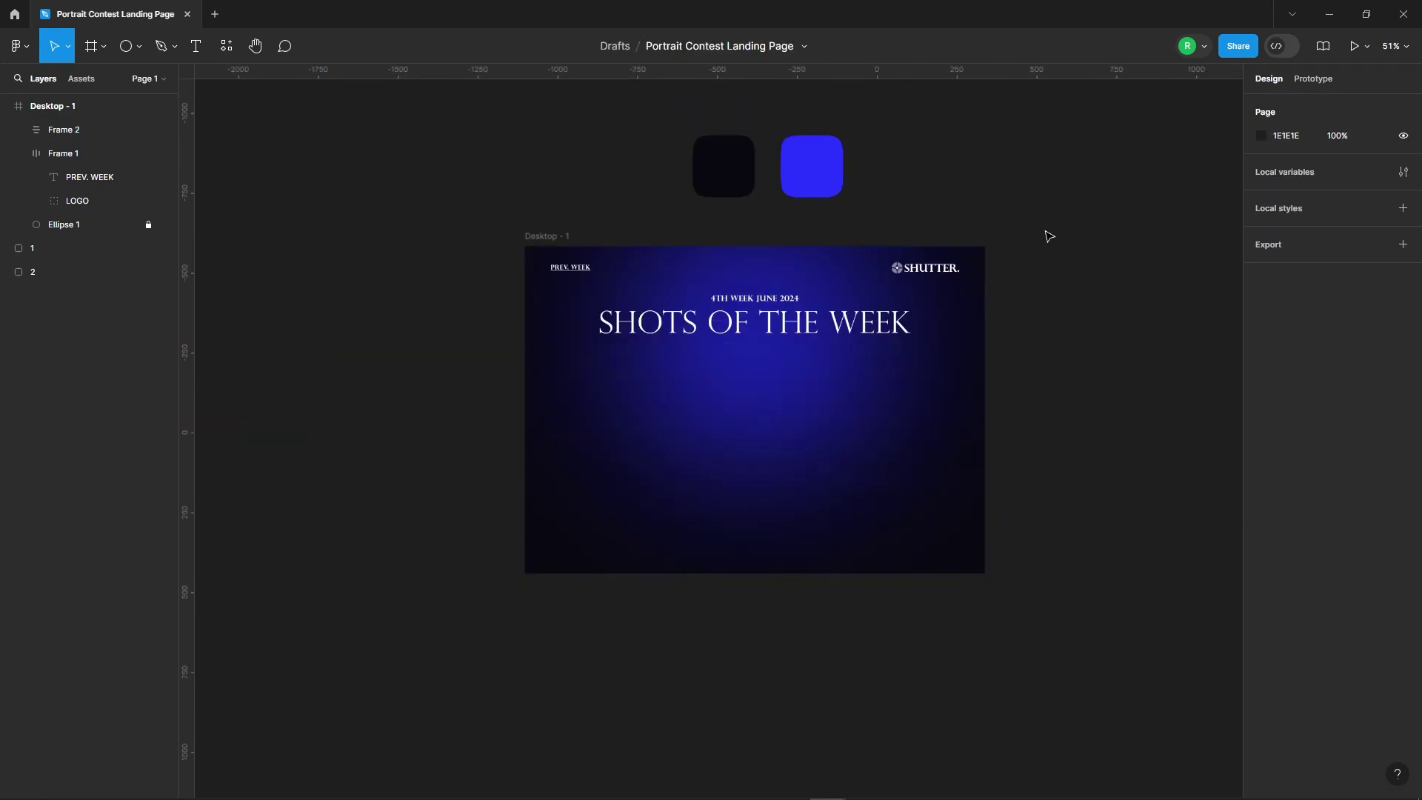
scroll(1062, 481, "up", 2)
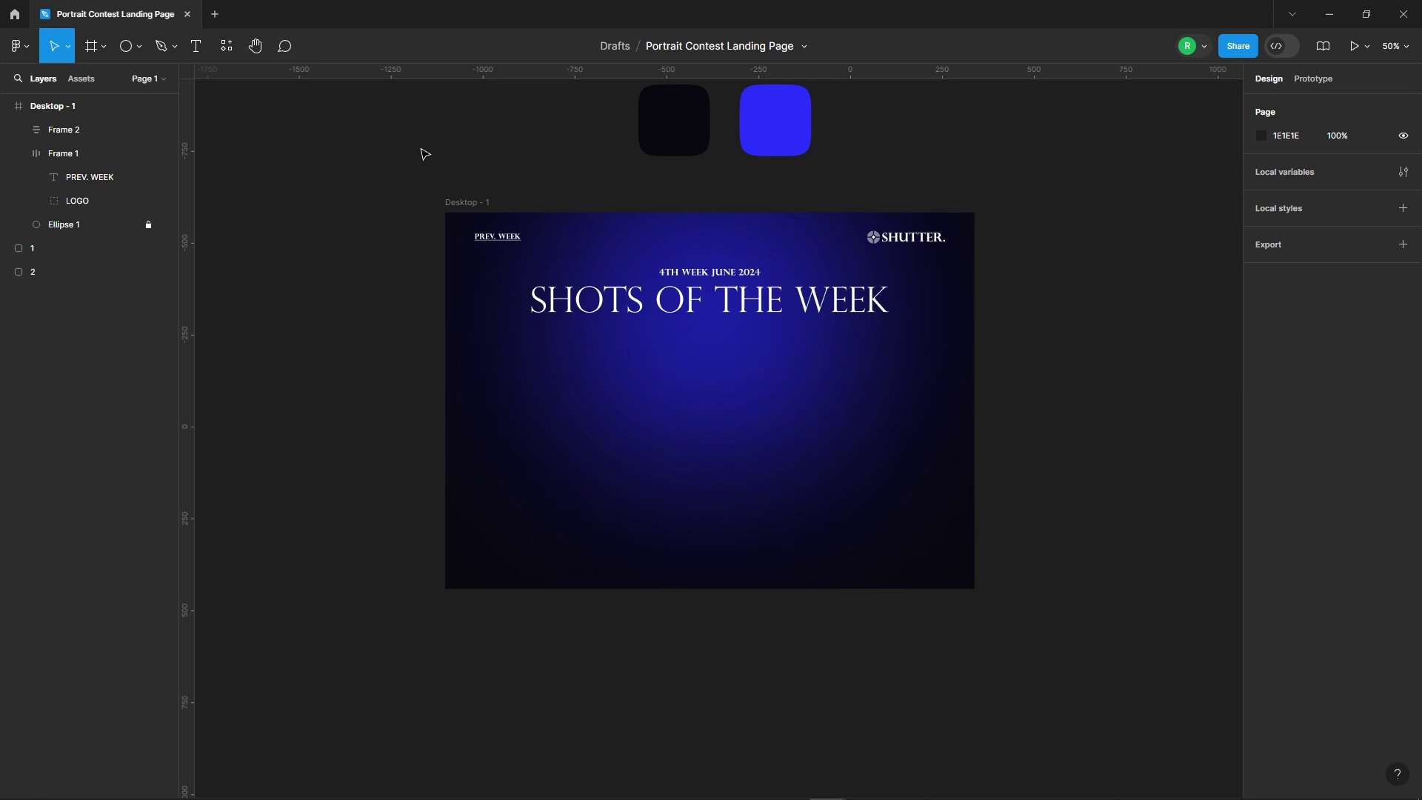
Draw a rectangle beside the desktop frame and size it 325 × 420
left_click(138, 49)
left_click(111, 77)
left_click_drag(1009, 285, 1081, 380)
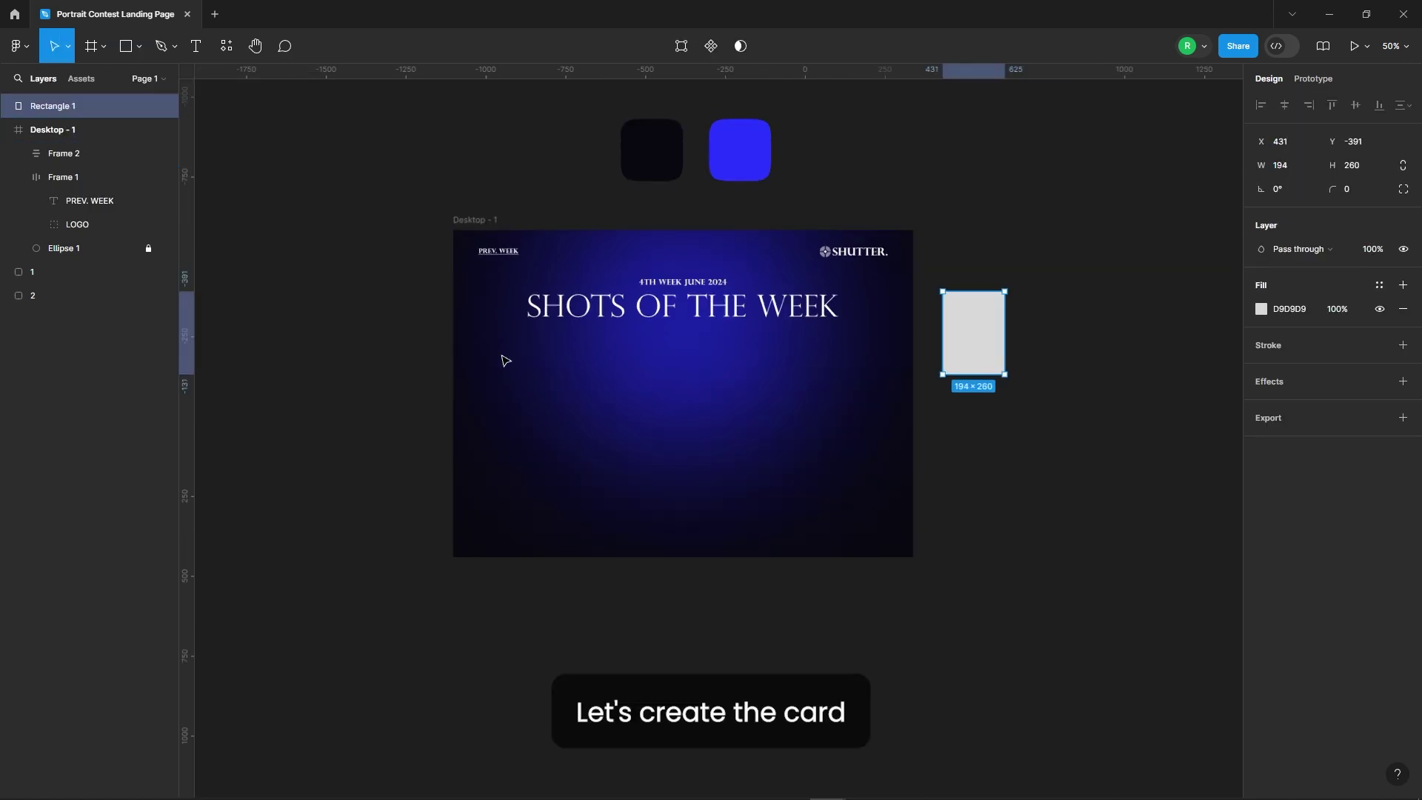
scroll(784, 336, "up", 3)
scroll(784, 337, "up", 3)
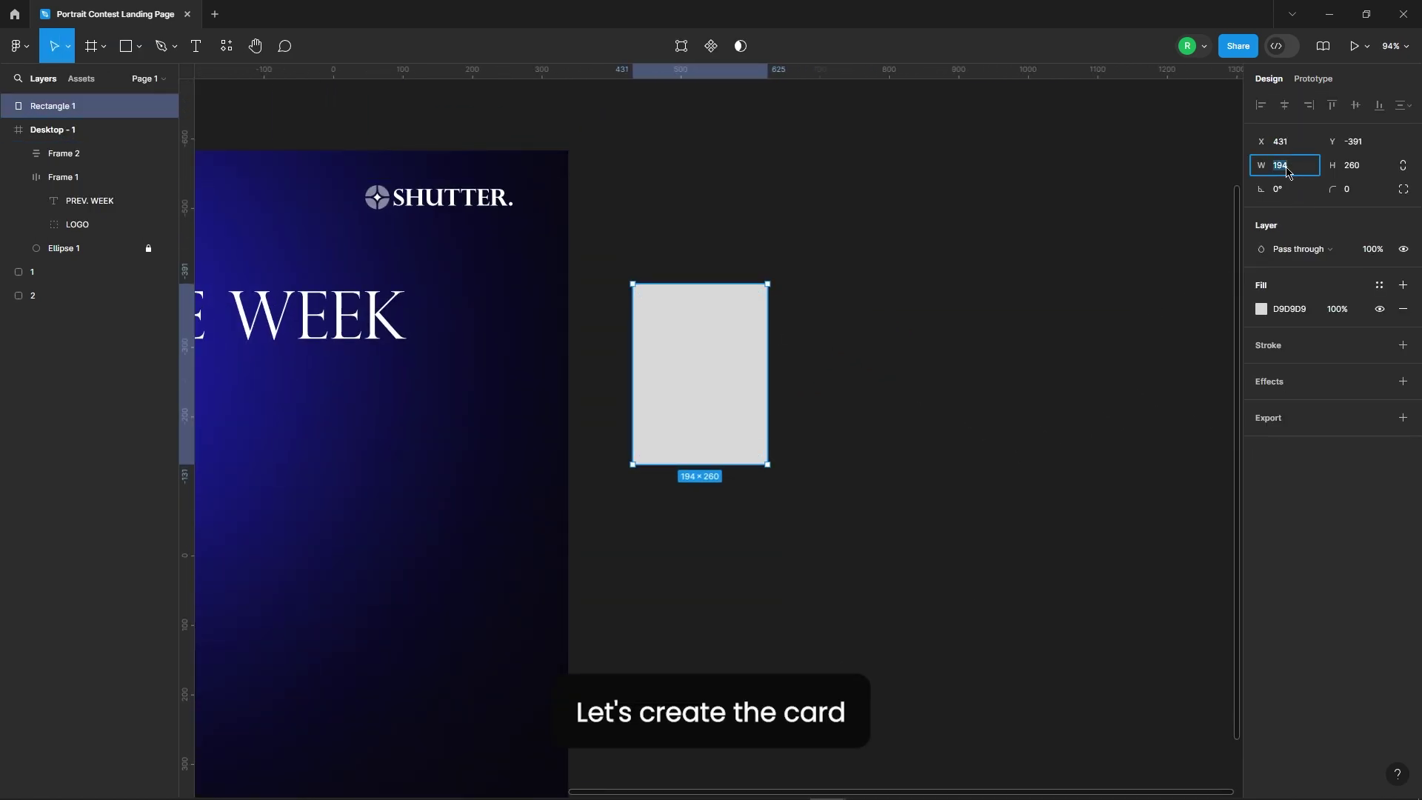
type("325")
key("Return")
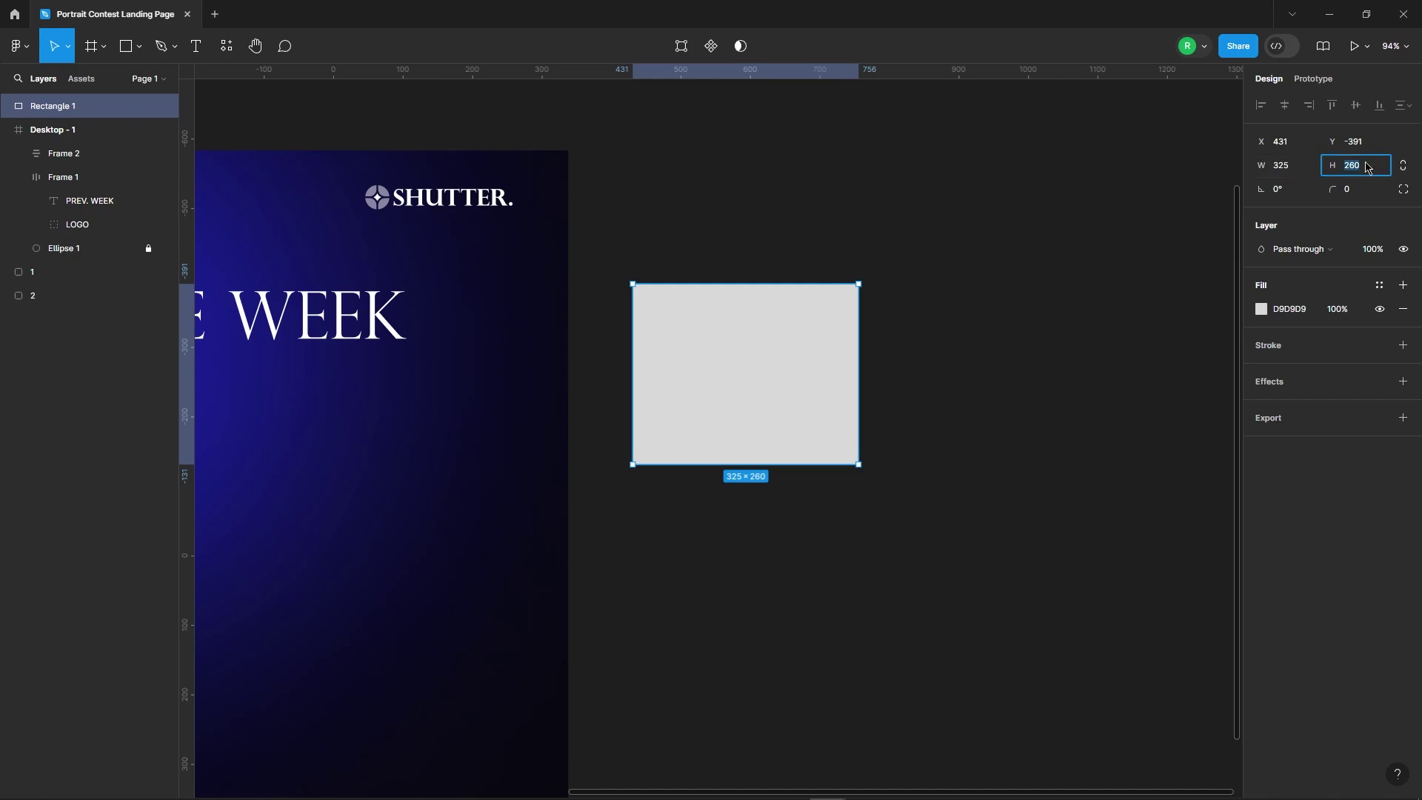
type("0")
key("Return")
scroll(793, 212, "down", 3)
key("Escape")
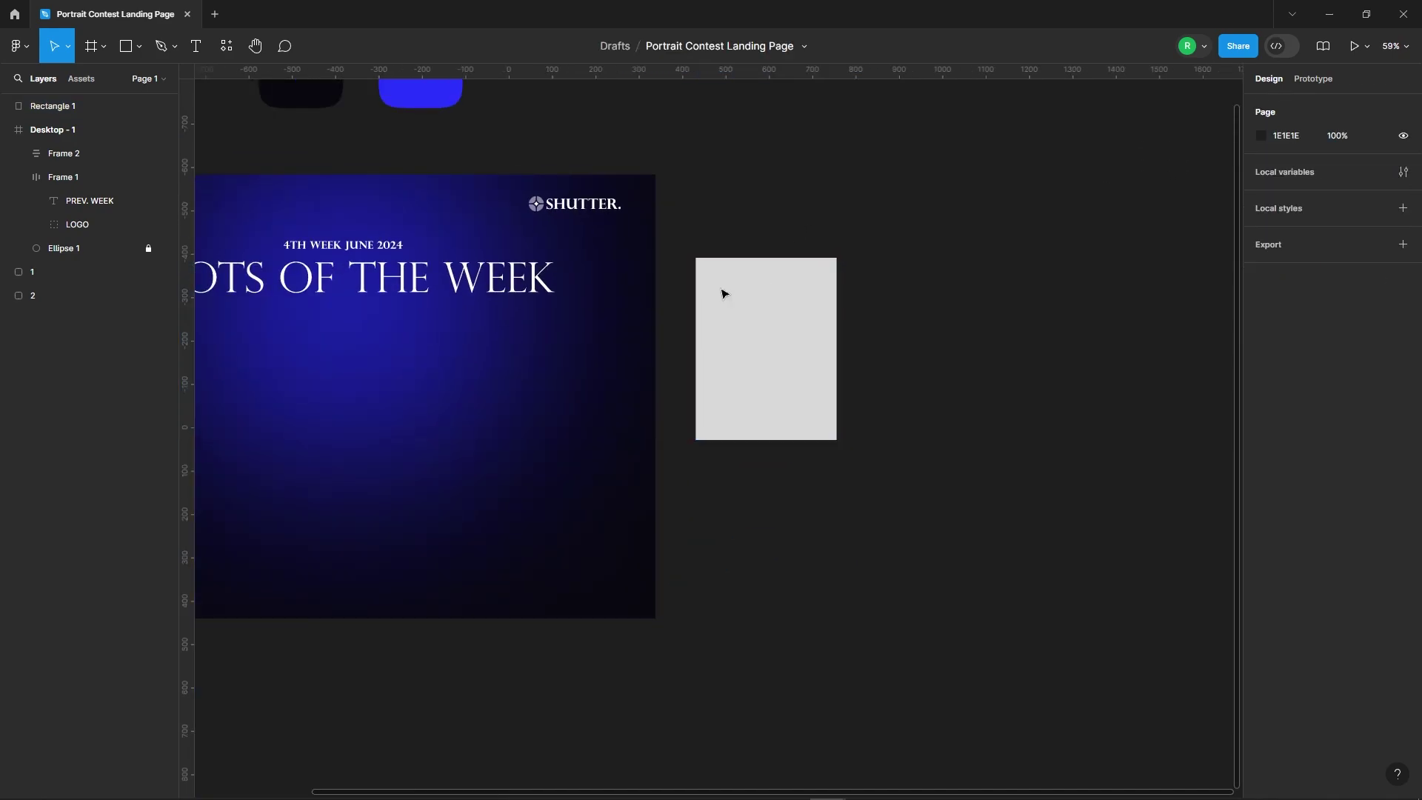
scroll(801, 355, "down", 2)
scroll(801, 355, "up", 2)
Select the card and show the Plugins list in Resources
left_click(682, 365)
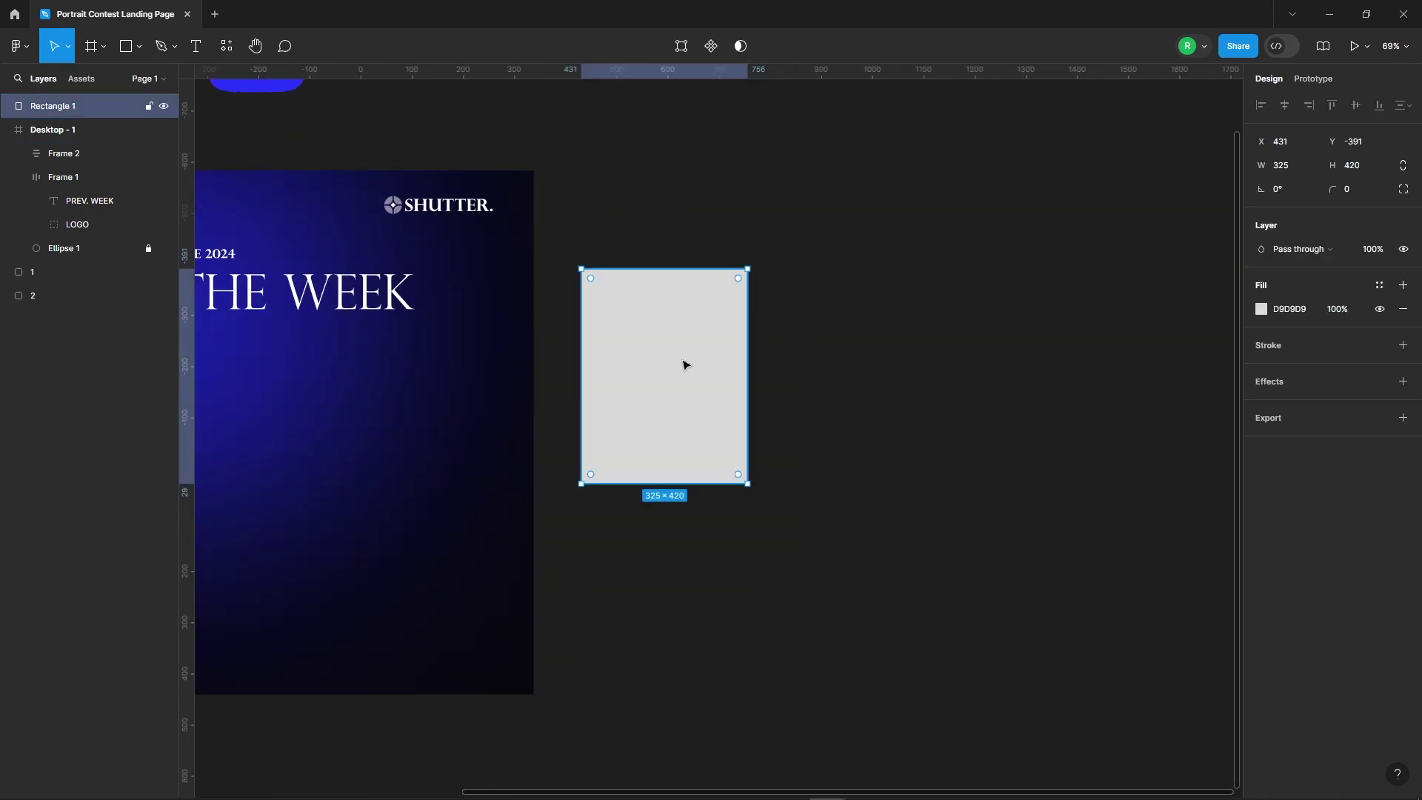
left_click(226, 46)
left_click(311, 83)
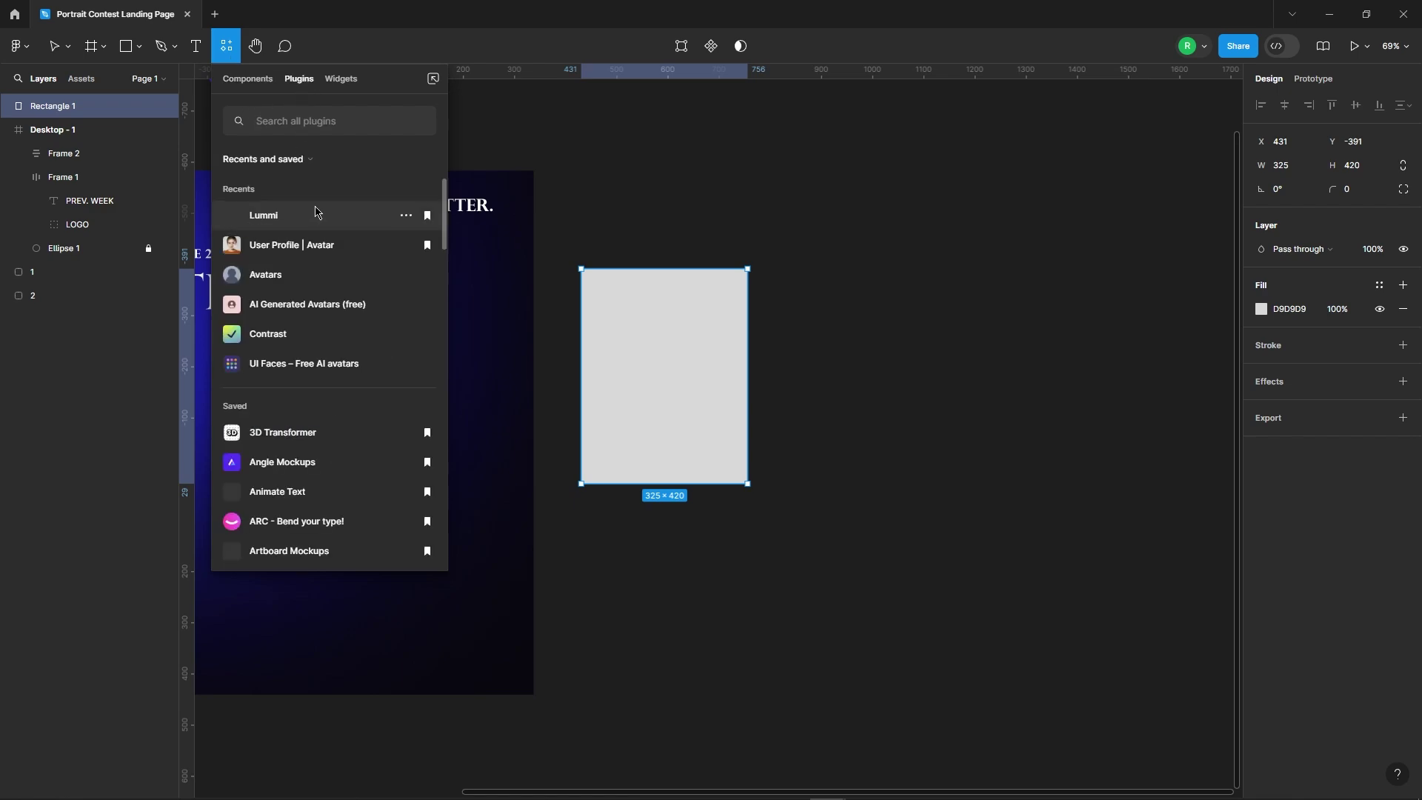
Fill the card with a neon portrait from Lummi and remove its grey base fill
left_click(265, 215)
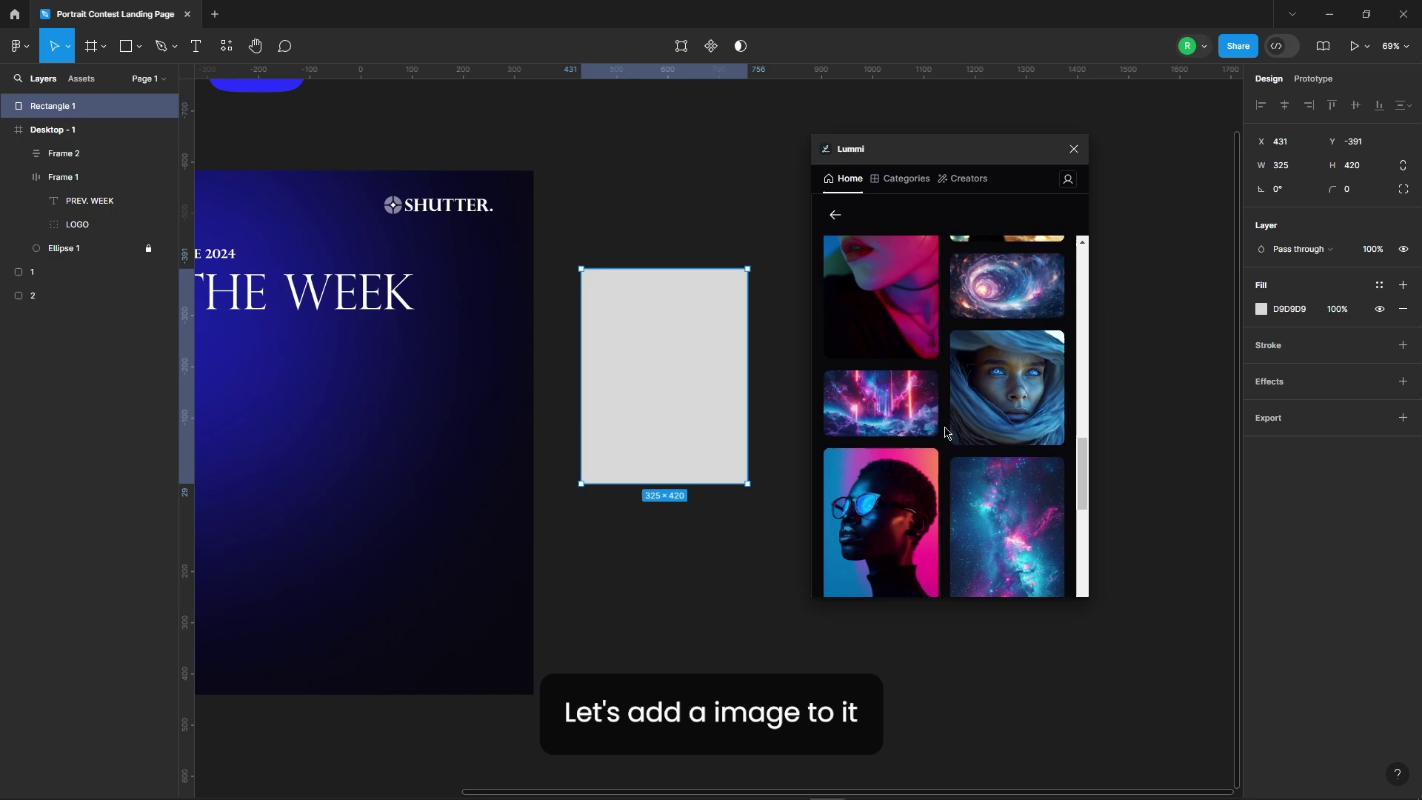
scroll(877, 393, "down", 3)
left_click(877, 393)
left_click(707, 375)
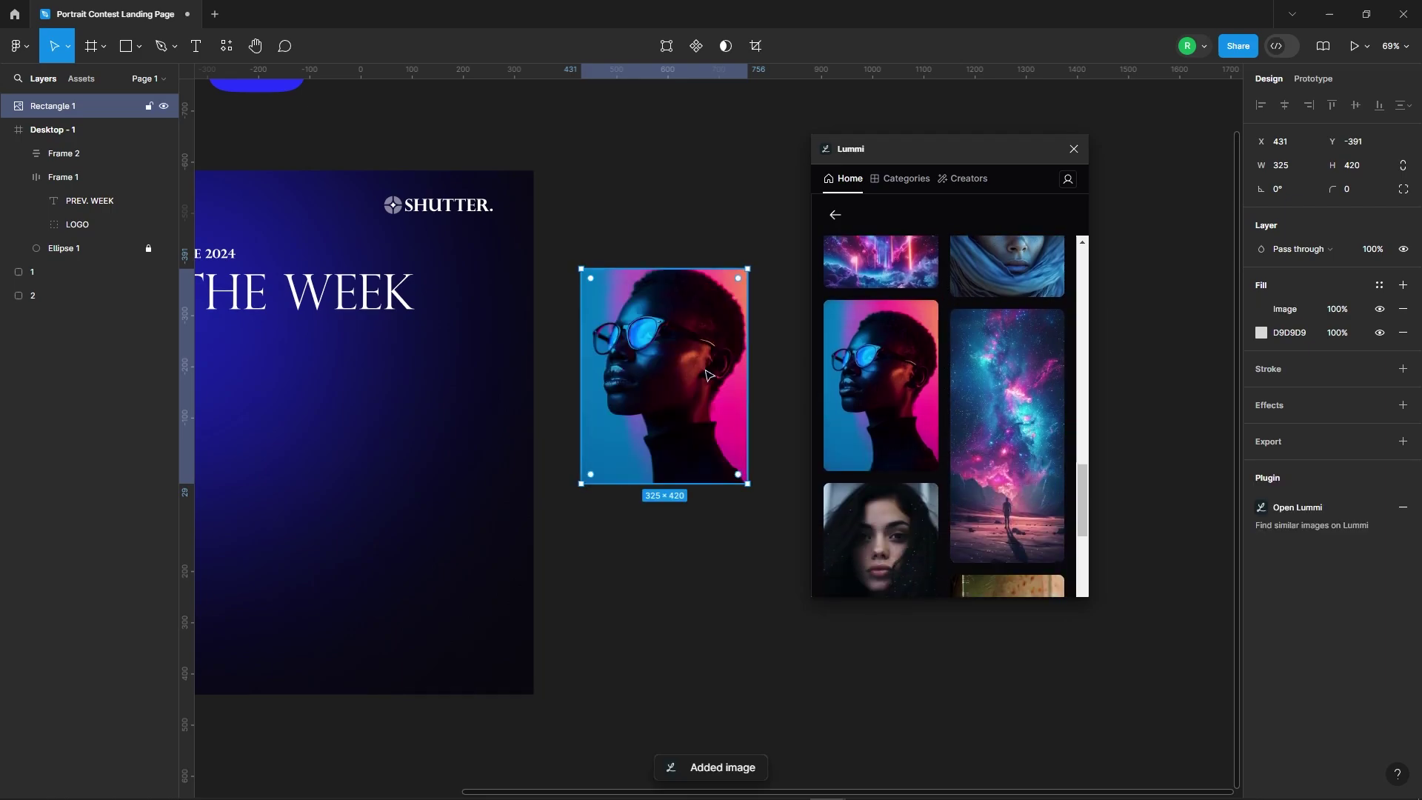
left_click(797, 372)
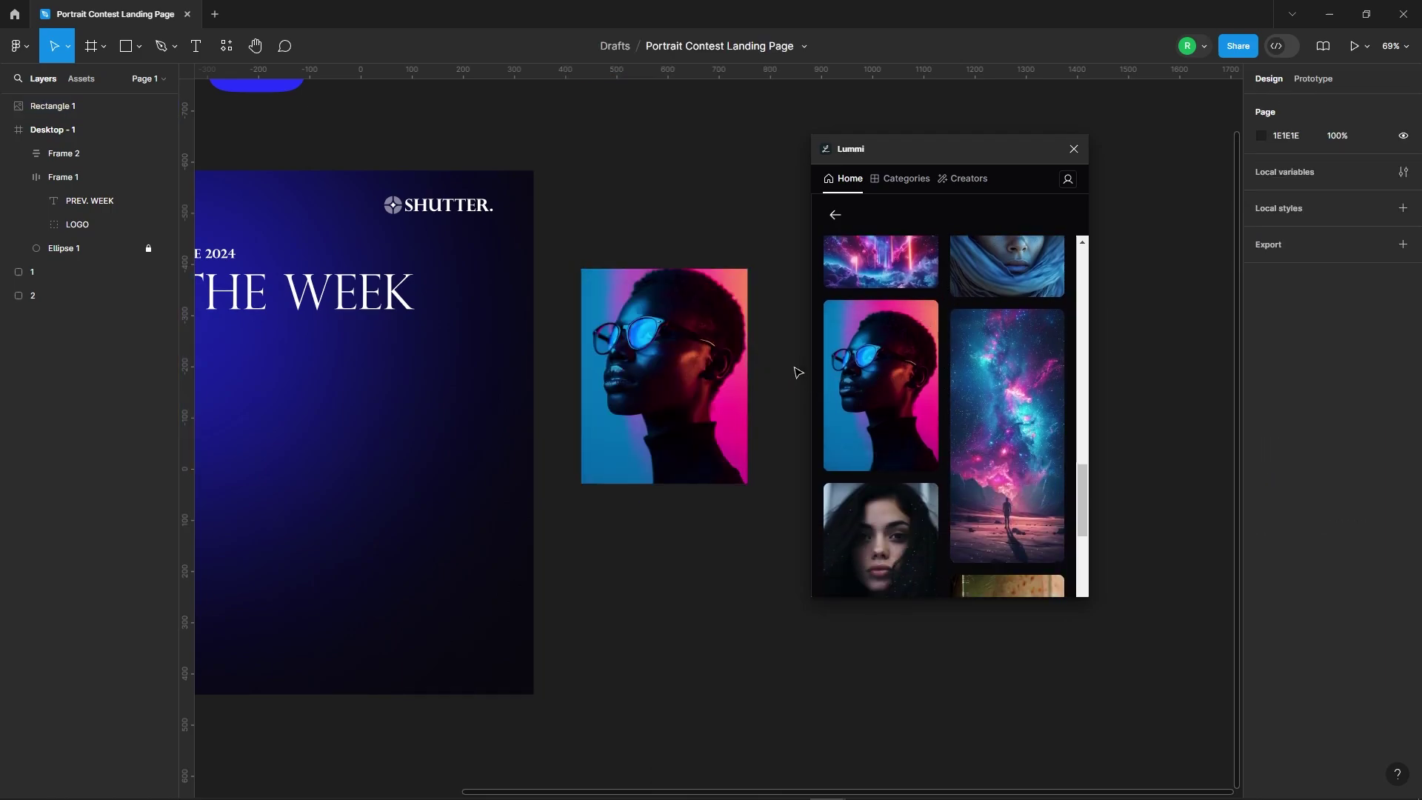
left_click_drag(928, 155, 1047, 156)
left_click(579, 374)
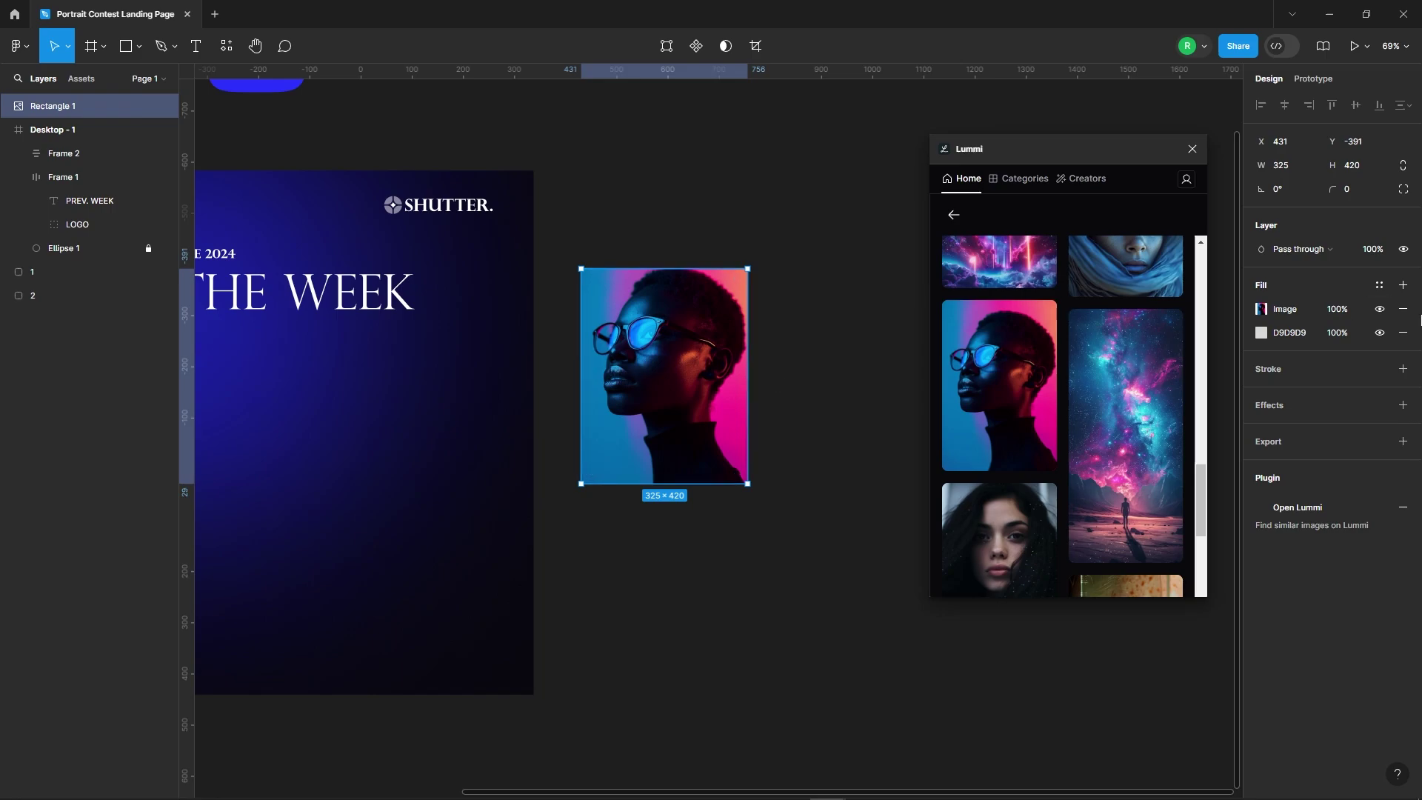
left_click(1403, 333)
left_click_drag(926, 166, 247, 177)
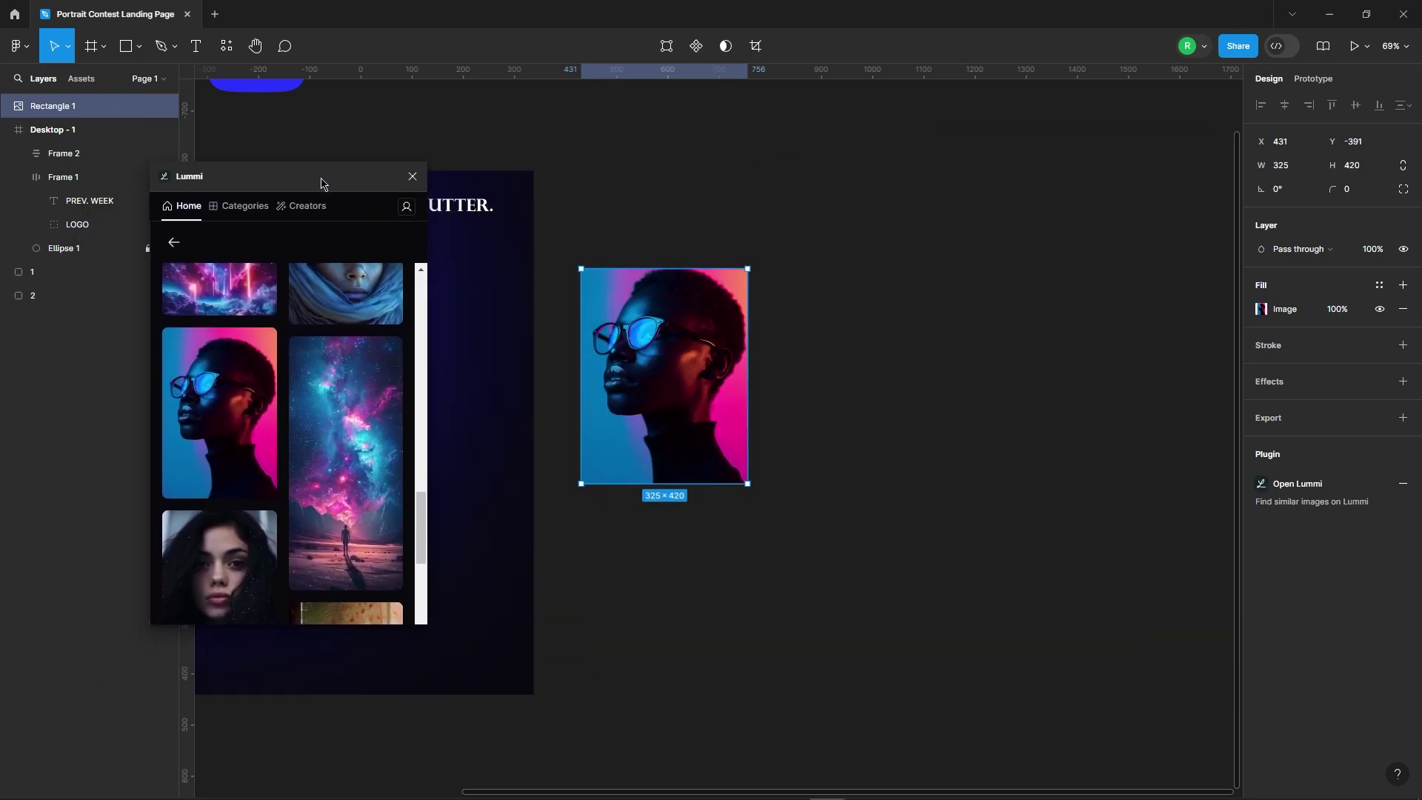
left_click(845, 397)
scroll(740, 451, "down", 3)
scroll(725, 444, "up", 2)
Duplicate the portrait card into a row of five to the right
left_click(612, 391)
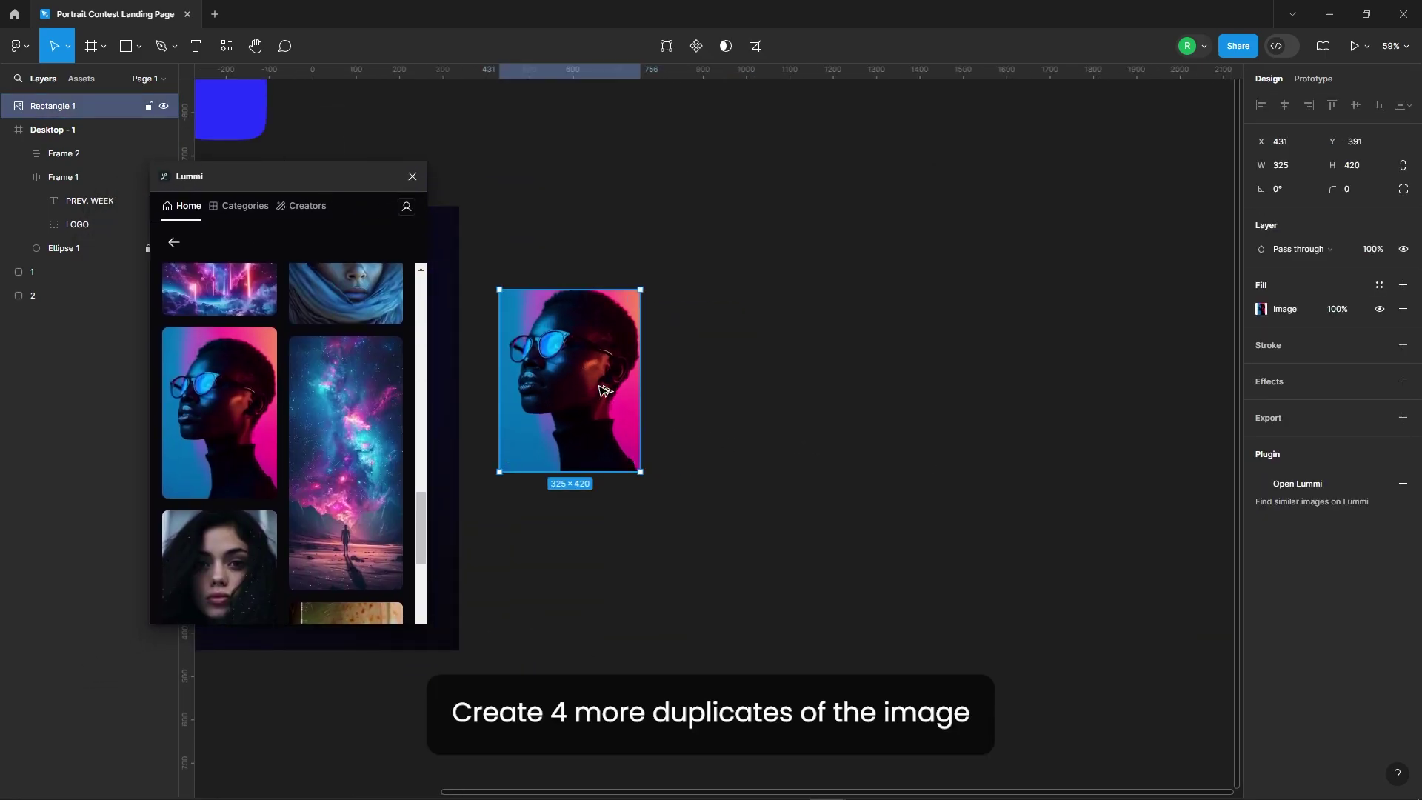
left_click_drag(612, 391, 766, 392)
key("ctrl+d")
key("ctrl+d")
key("ctrl+d")
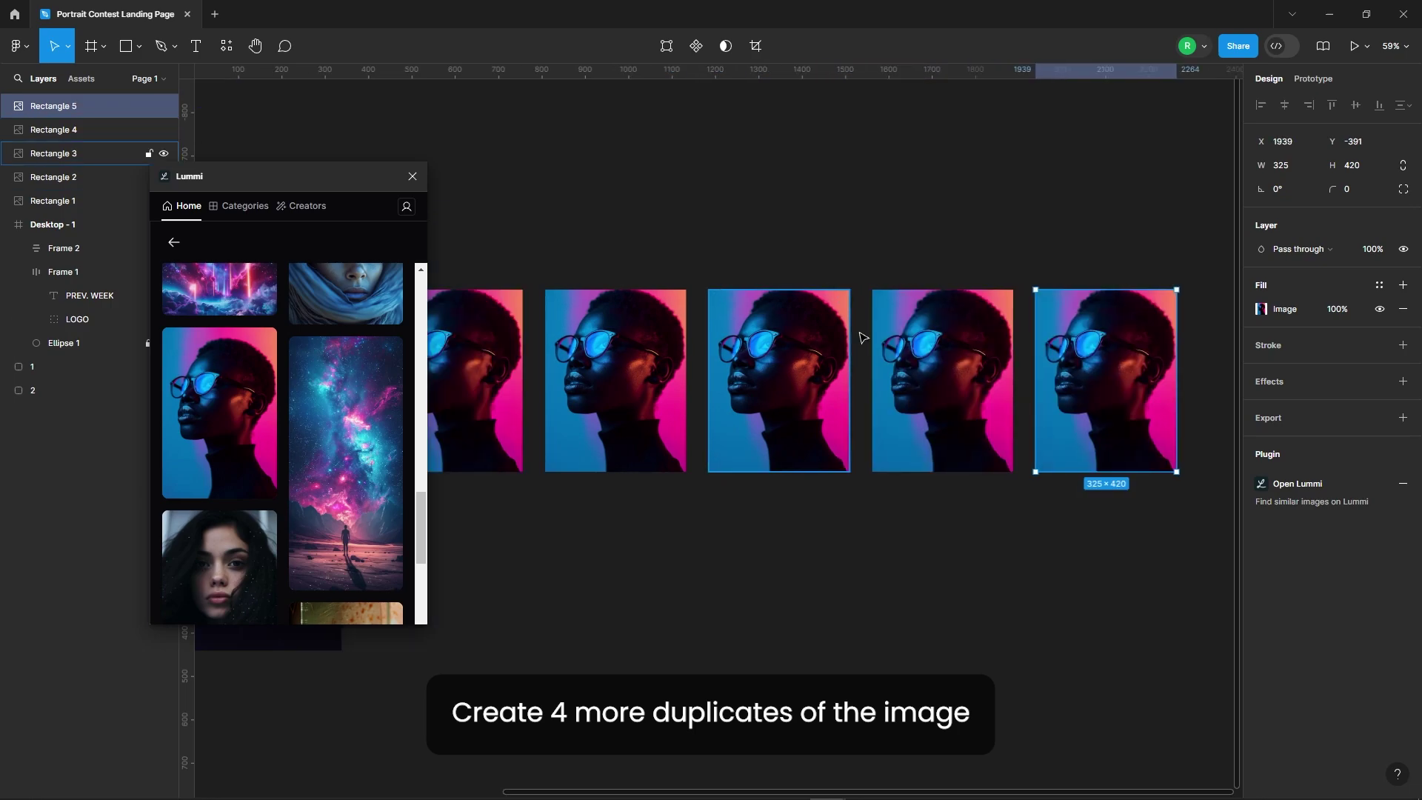
scroll(792, 267, "down", 1)
left_click(677, 499)
left_click(670, 413)
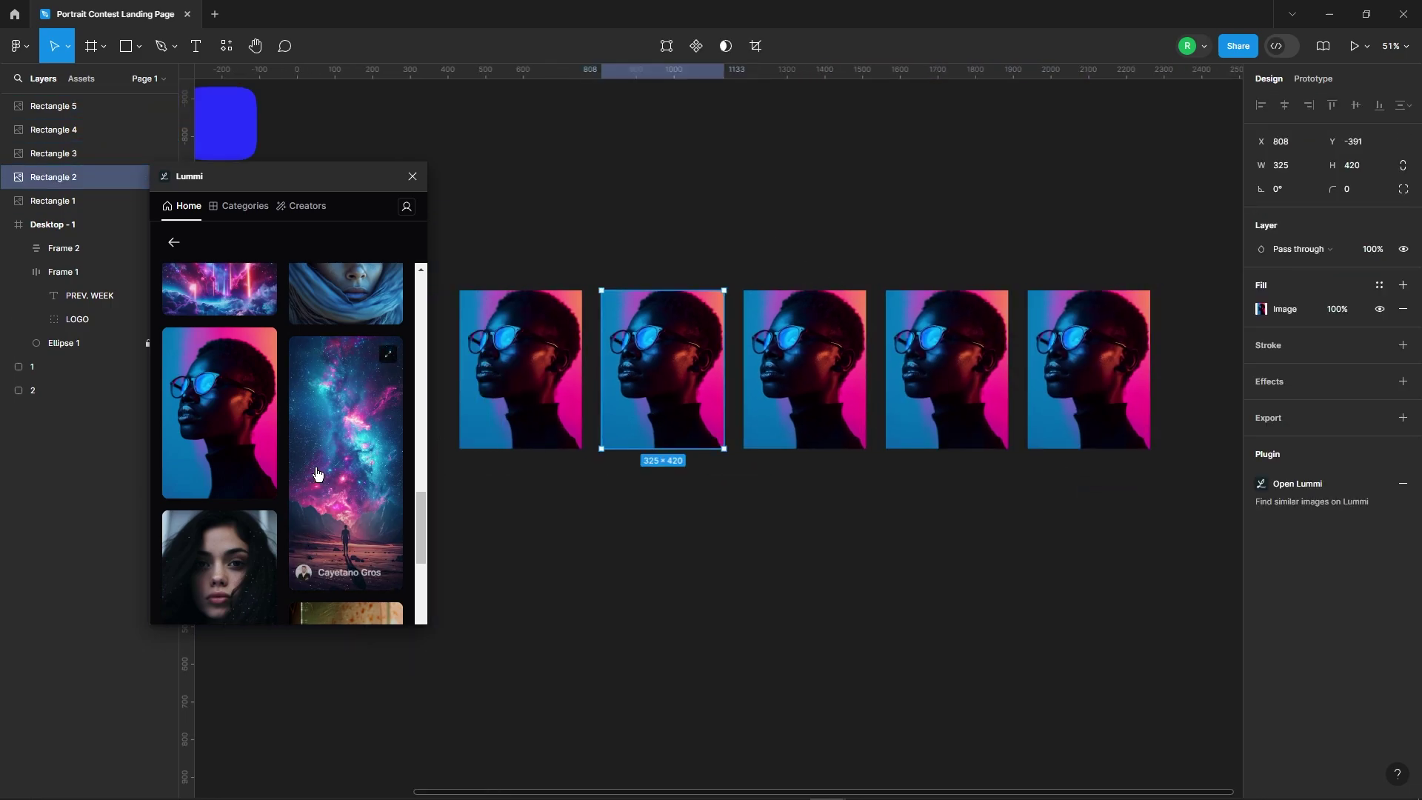
Fill the other four cards with blonde, orange-lit, red-lit and red neon-circle photos, then close Lummi
scroll(276, 422, "down", 5)
left_click(336, 370)
left_click(850, 358)
left_click(345, 348)
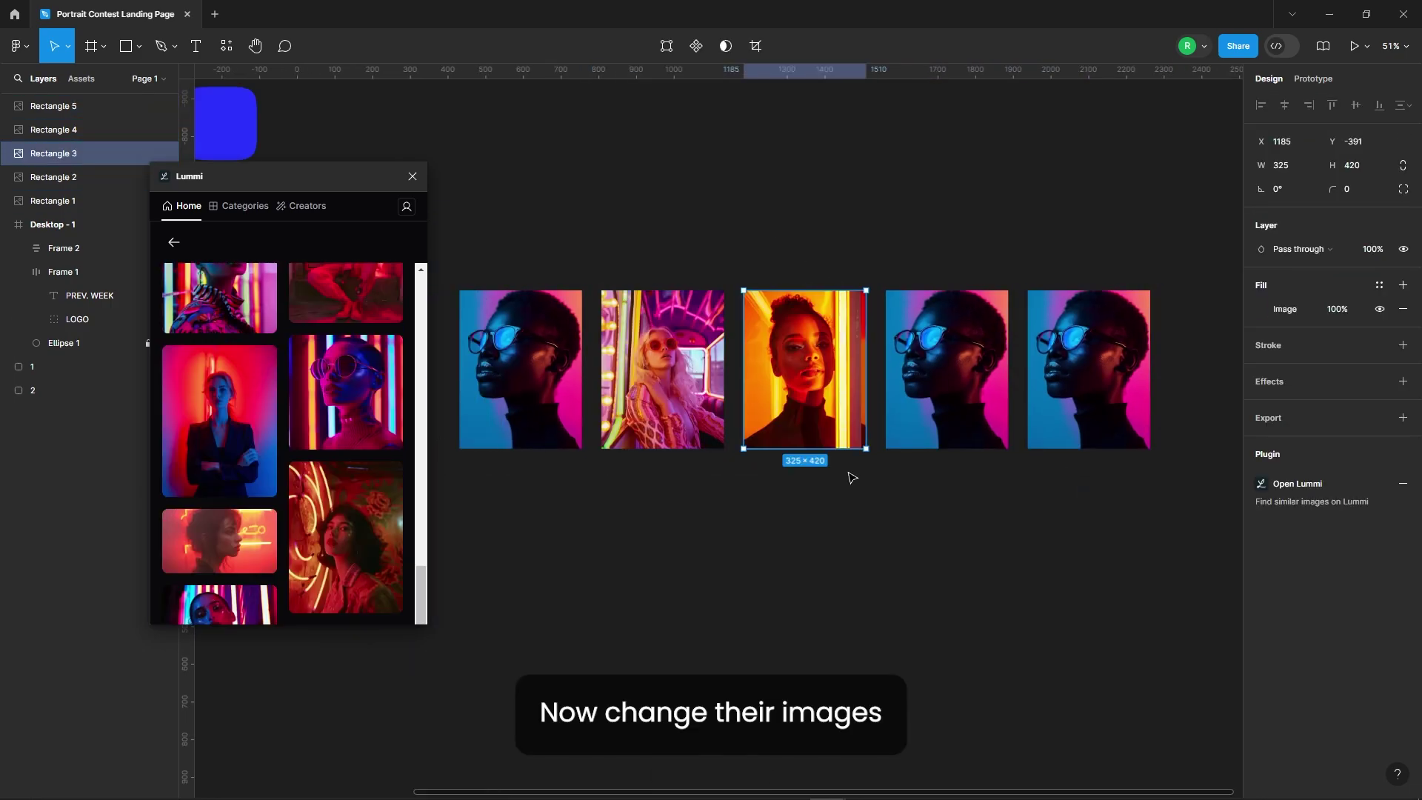
left_click(946, 370)
left_click(345, 348)
left_click(1088, 371)
scroll(344, 341, "up", 3)
left_click(345, 341)
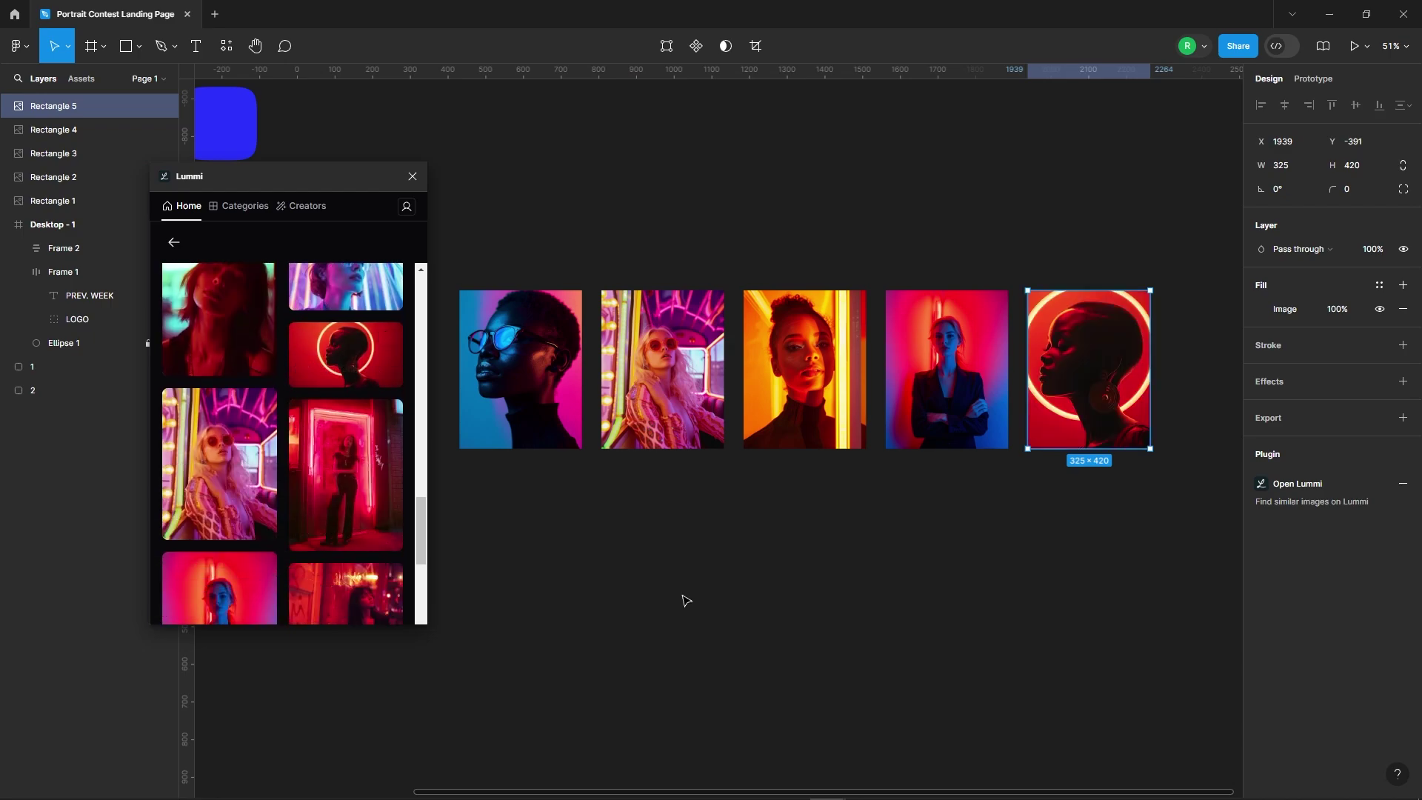
left_click(679, 600)
left_click(412, 178)
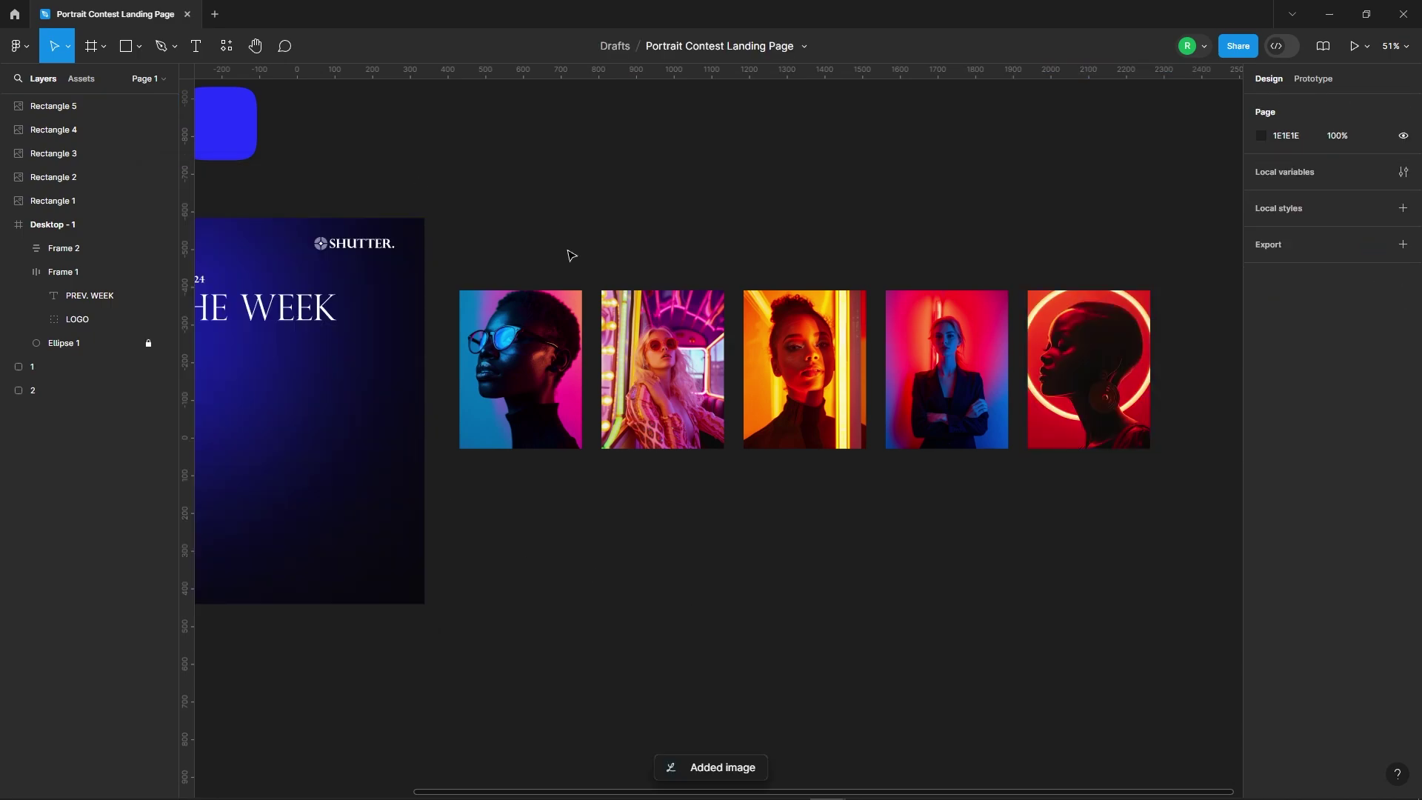
Give all five portraits a drop shadow with blur 12
scroll(598, 492, "down", 3)
left_click_drag(539, 245, 1055, 618)
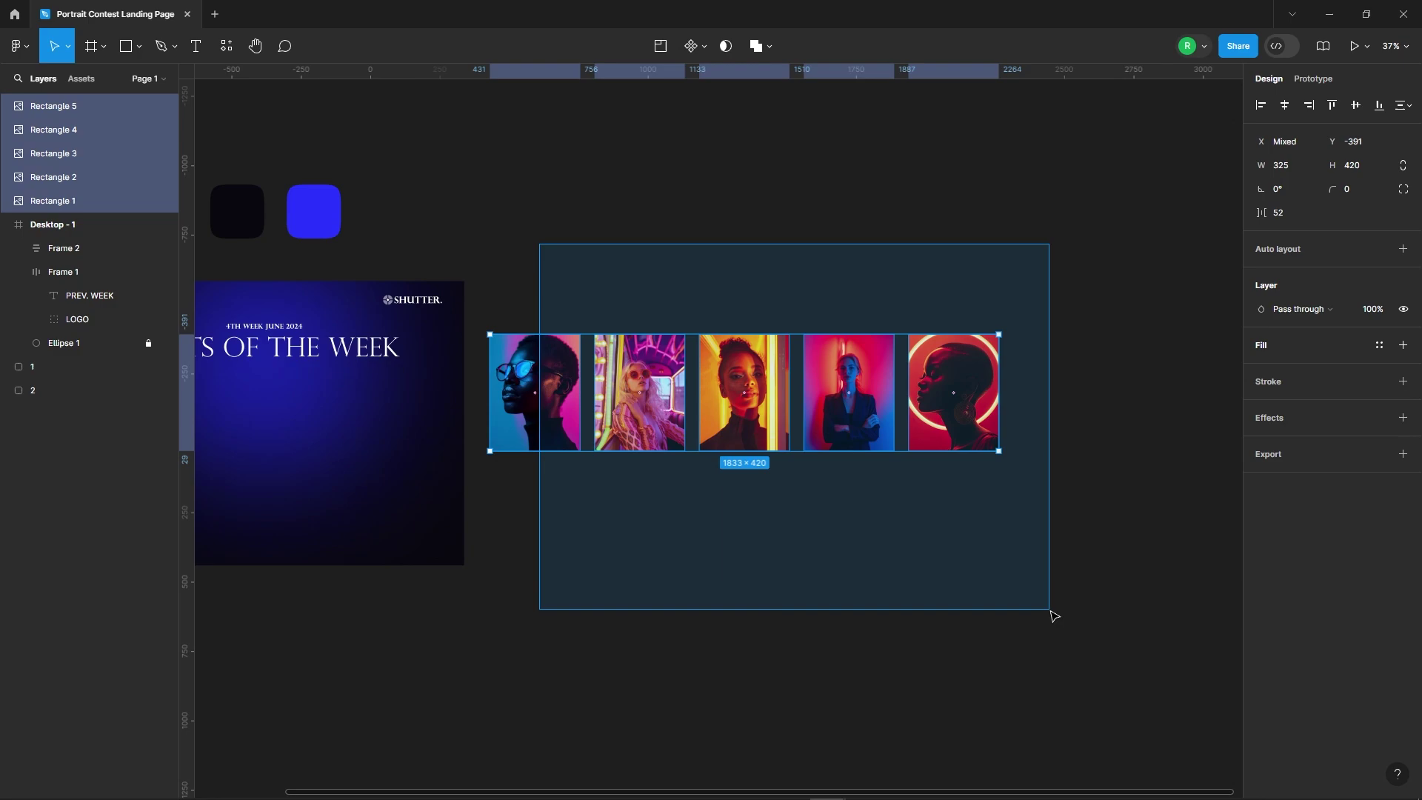
left_click(1318, 430)
left_click(1262, 442)
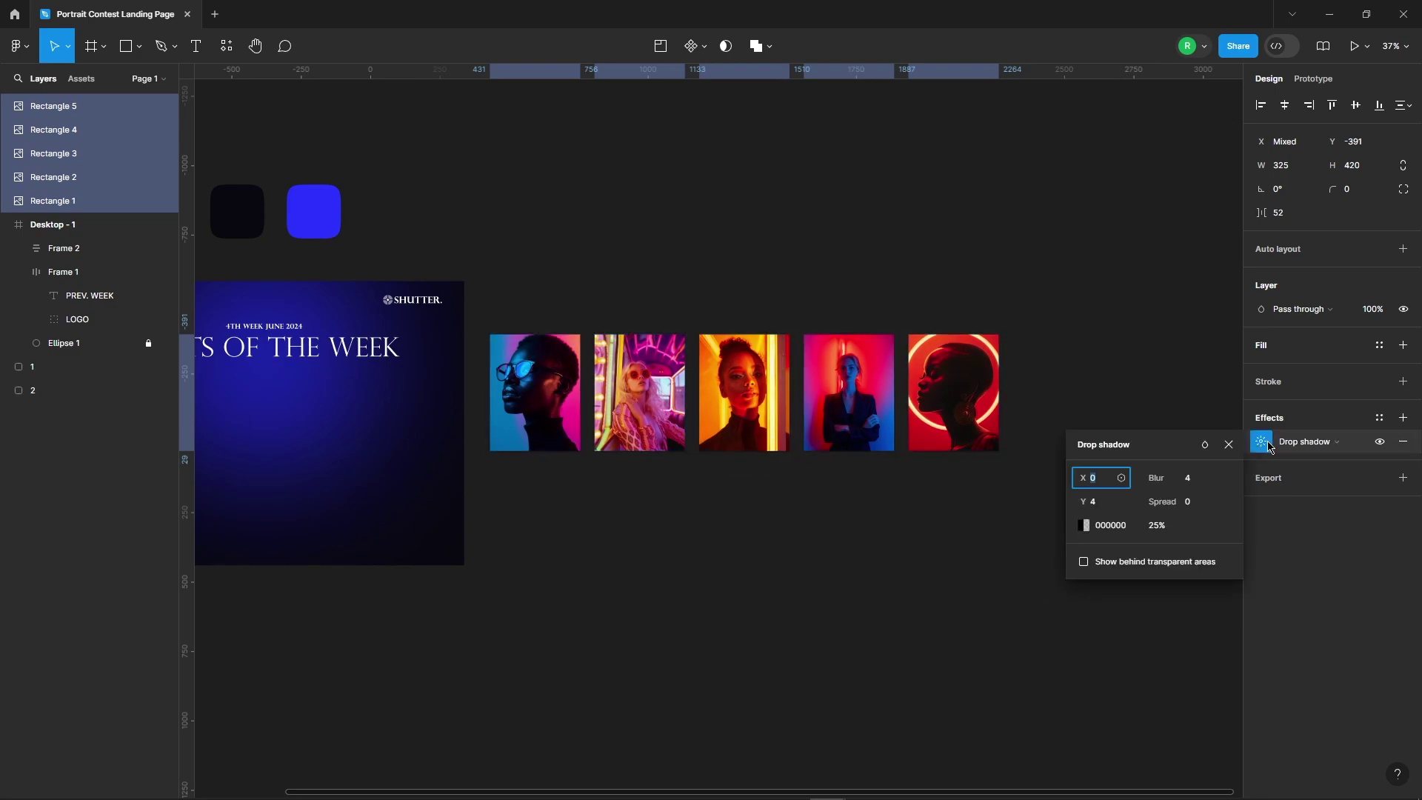
left_click(1201, 483)
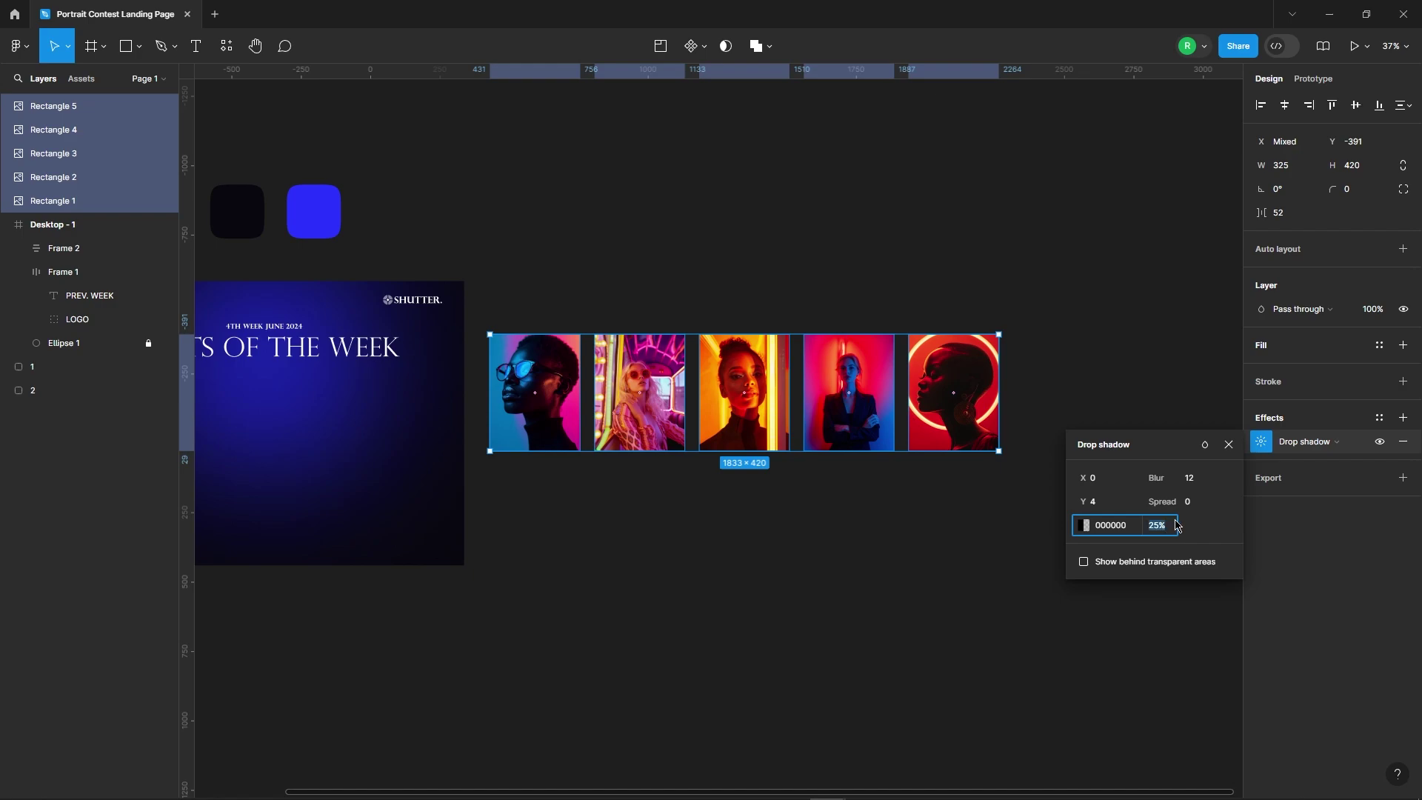
left_click(1161, 525)
type("50")
left_click(1126, 289)
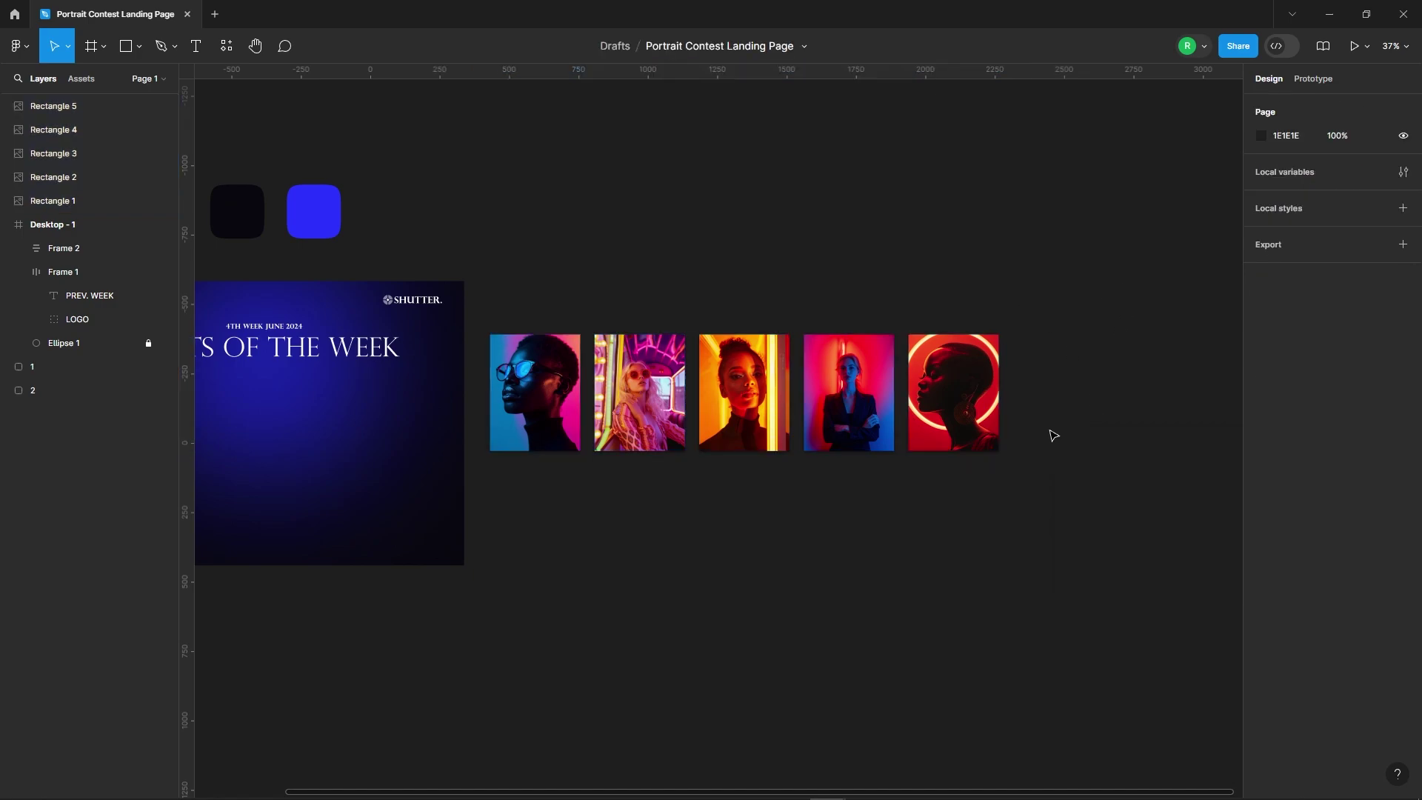
scroll(1050, 434, "up", 3)
Align the five portraits on a shared horizontal centre into one stack
left_click_drag(1098, 237, 438, 476)
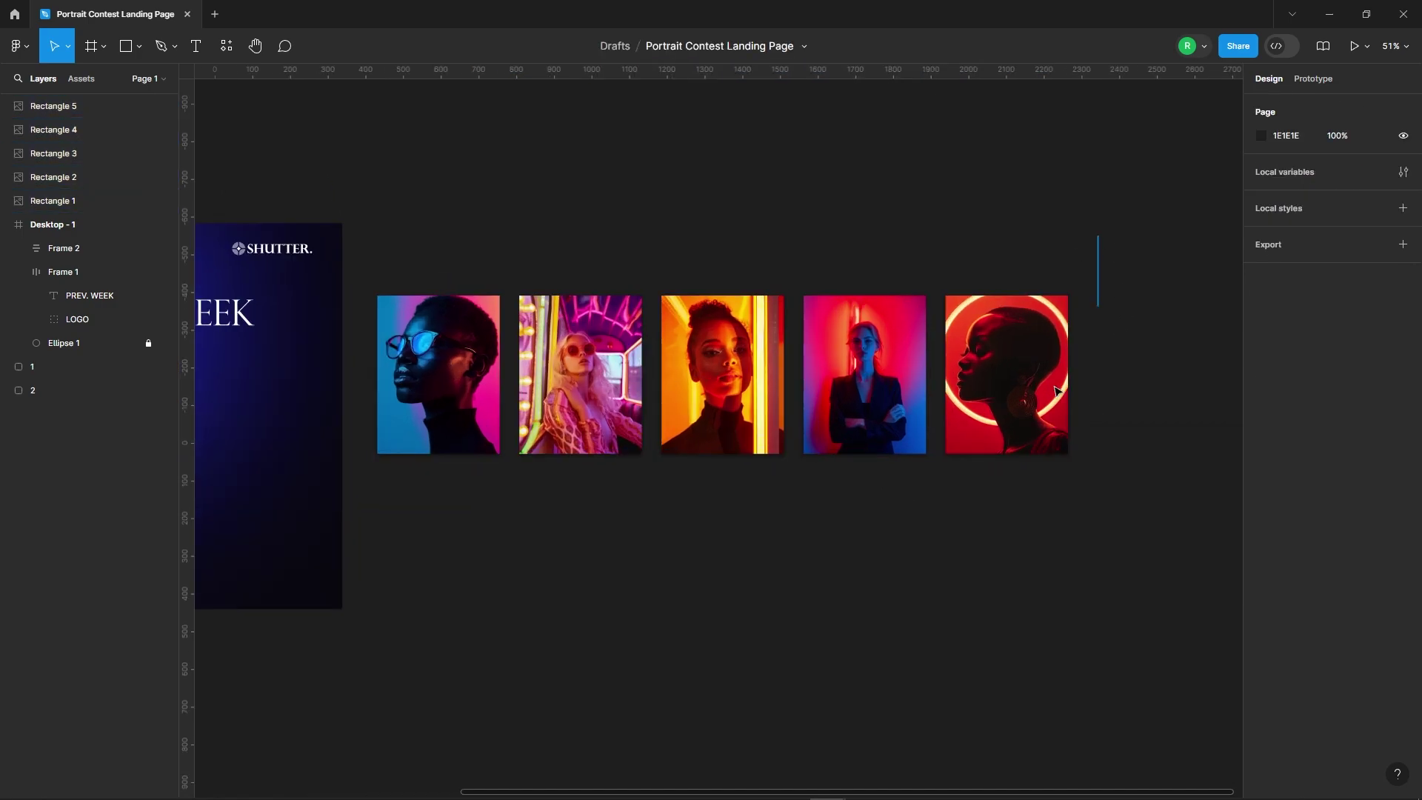
left_click(1289, 111)
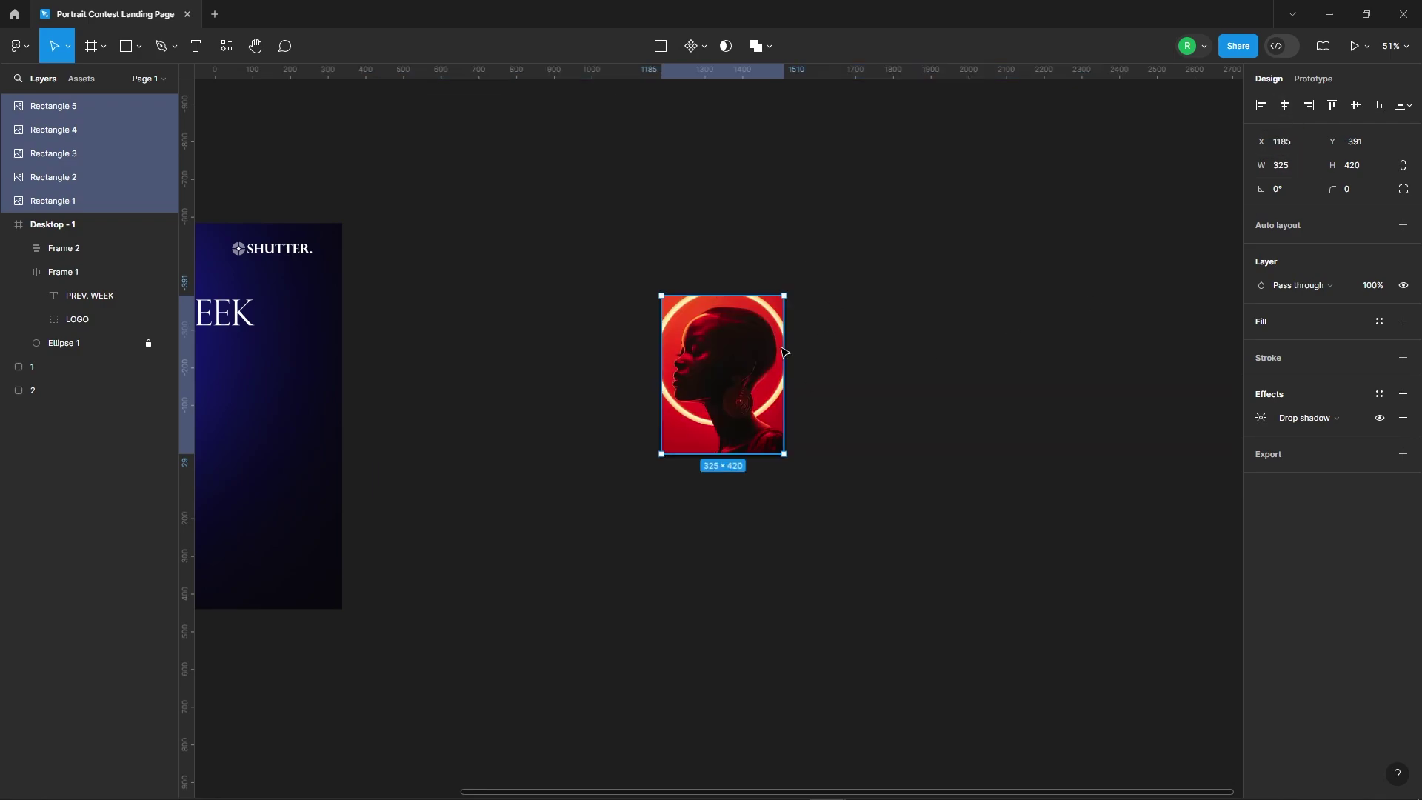
left_click(940, 293)
left_click_drag(711, 209, 835, 576)
left_click(883, 288)
scroll(1020, 285, "down", 3)
left_click_drag(902, 207, 811, 407)
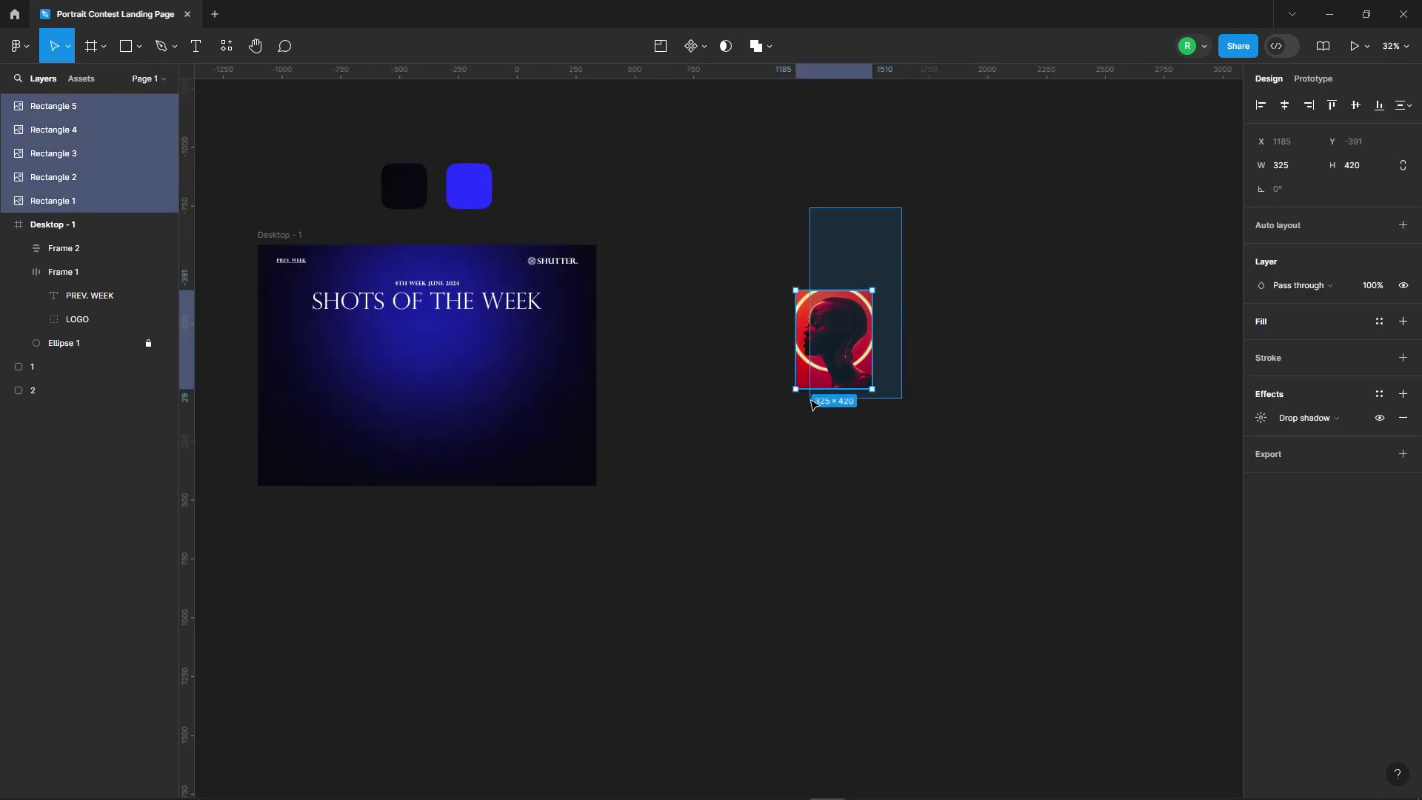
Move the portrait stack into Desktop - 1, centred beneath the title
left_click_drag(848, 339, 433, 379)
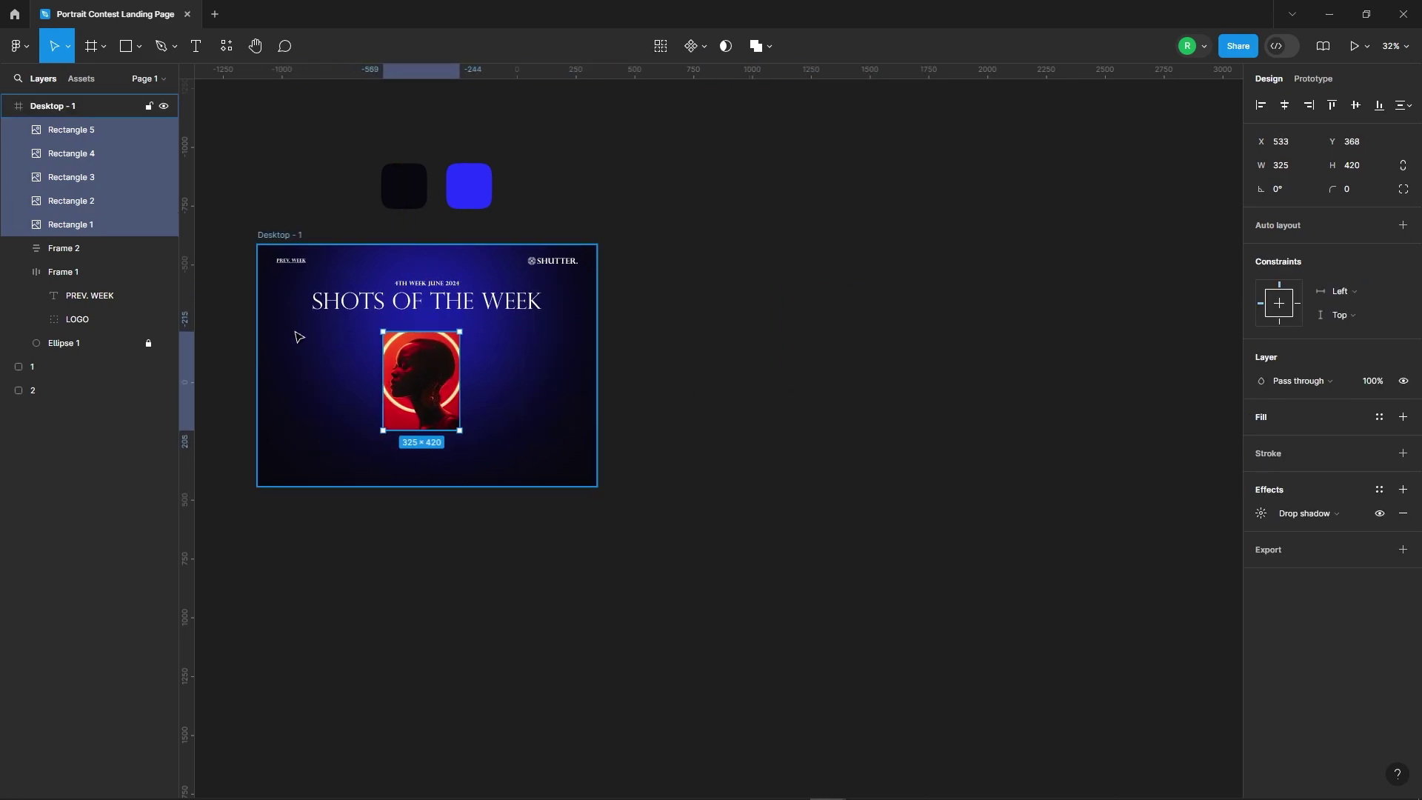
scroll(432, 379, "up", 5)
left_click_drag(547, 416, 561, 417)
scroll(682, 434, "down", 3)
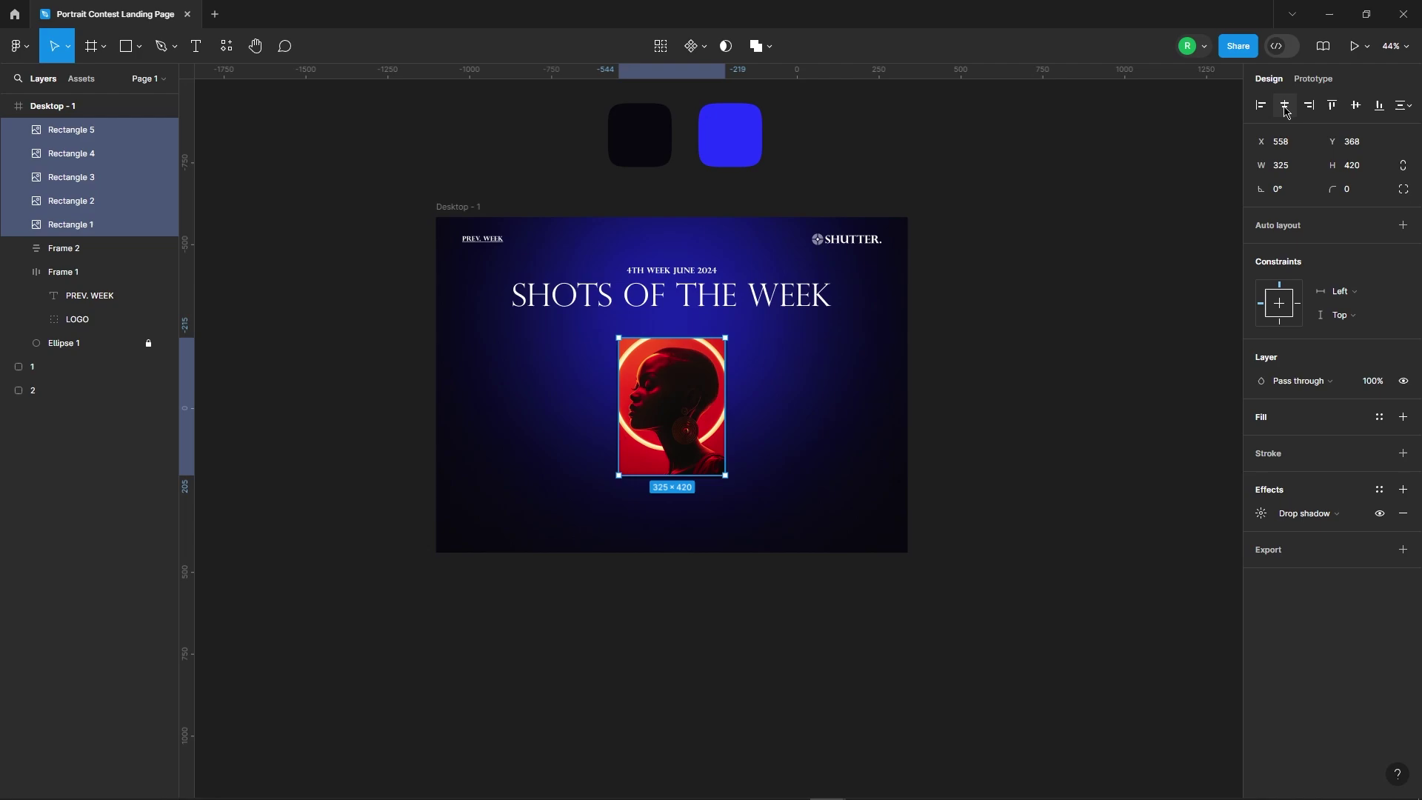
key("alt")
left_click(778, 411)
scroll(762, 406, "up", 3)
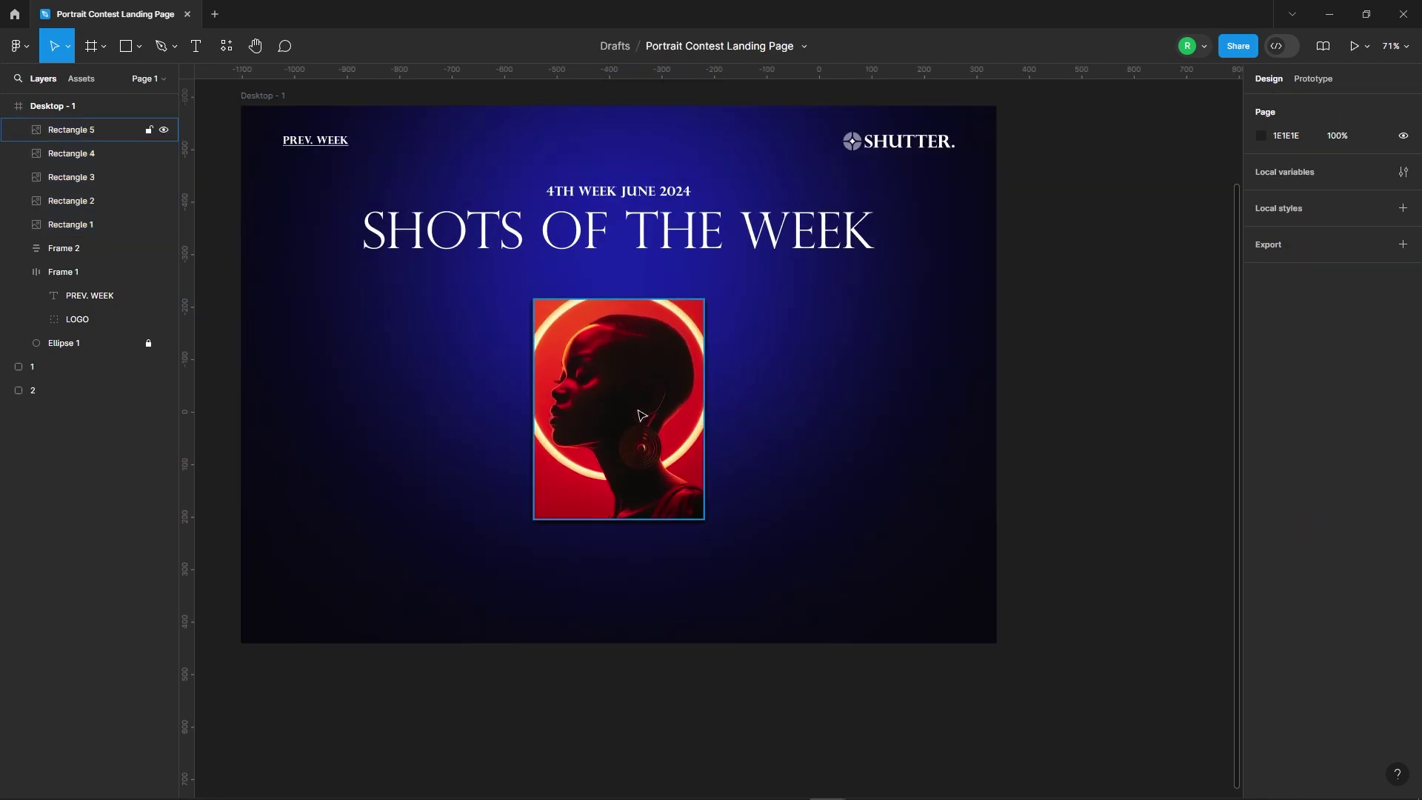
Rotate the back four portraits to 28°, 21°, 14° and 7°
left_click(602, 368)
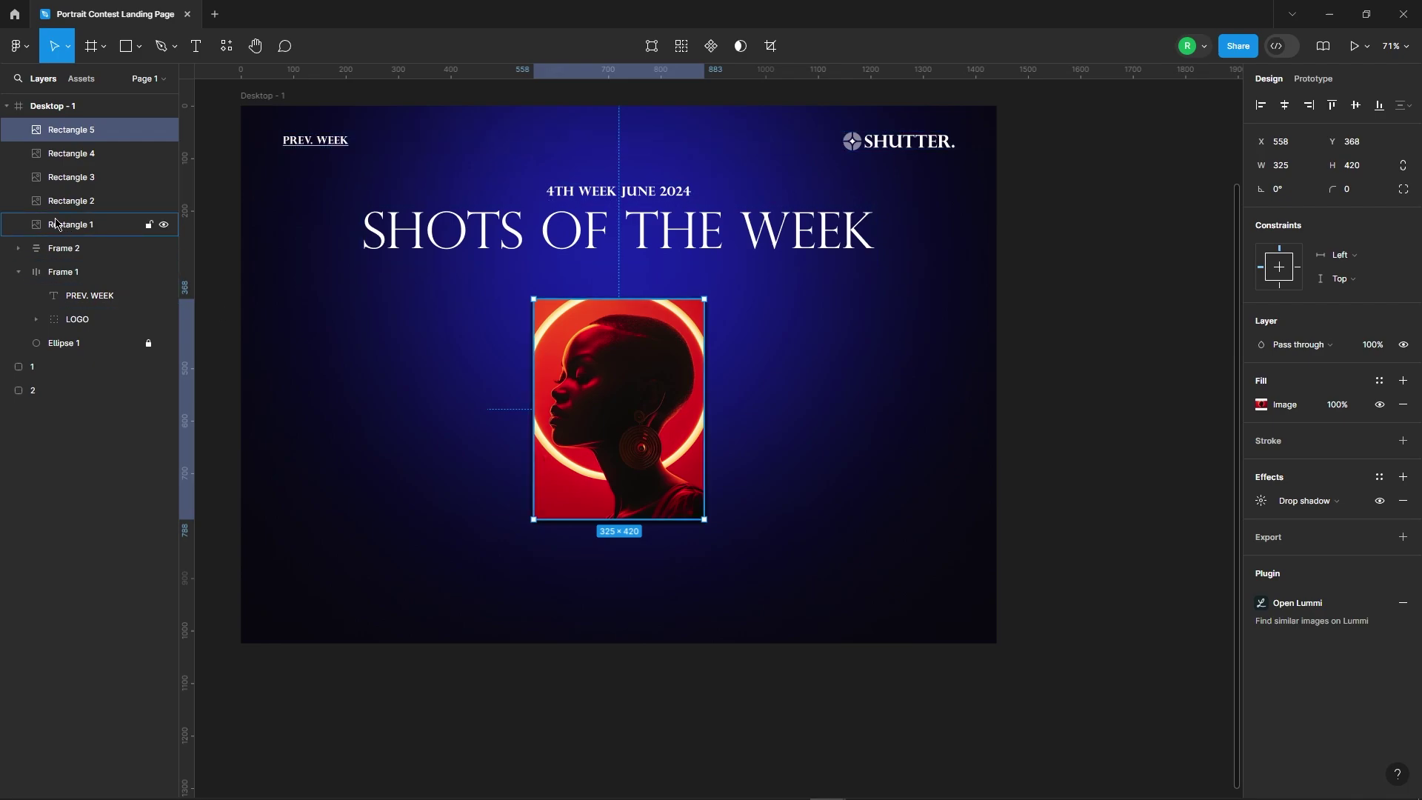
left_click(99, 225)
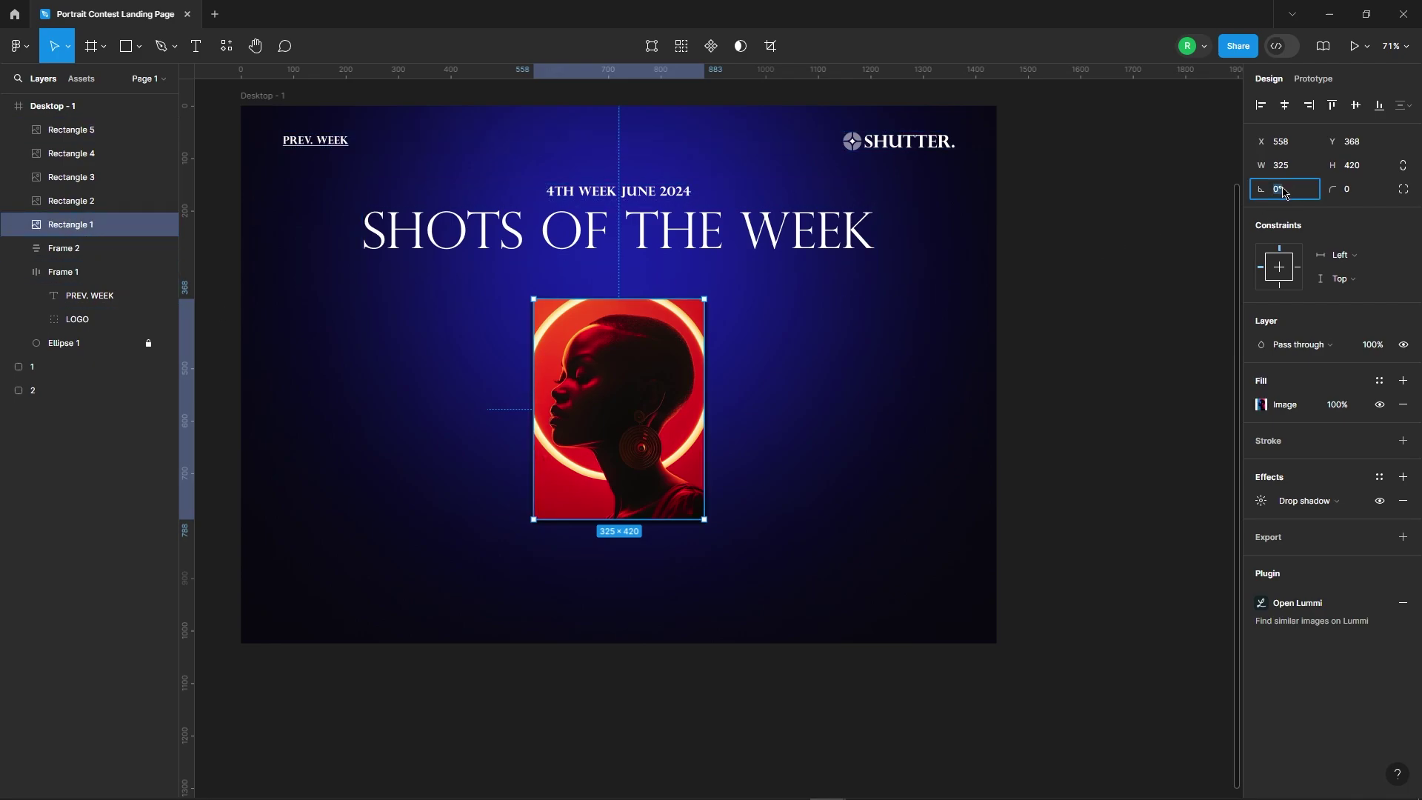
type("28")
key("Return")
key("shift+Tab")
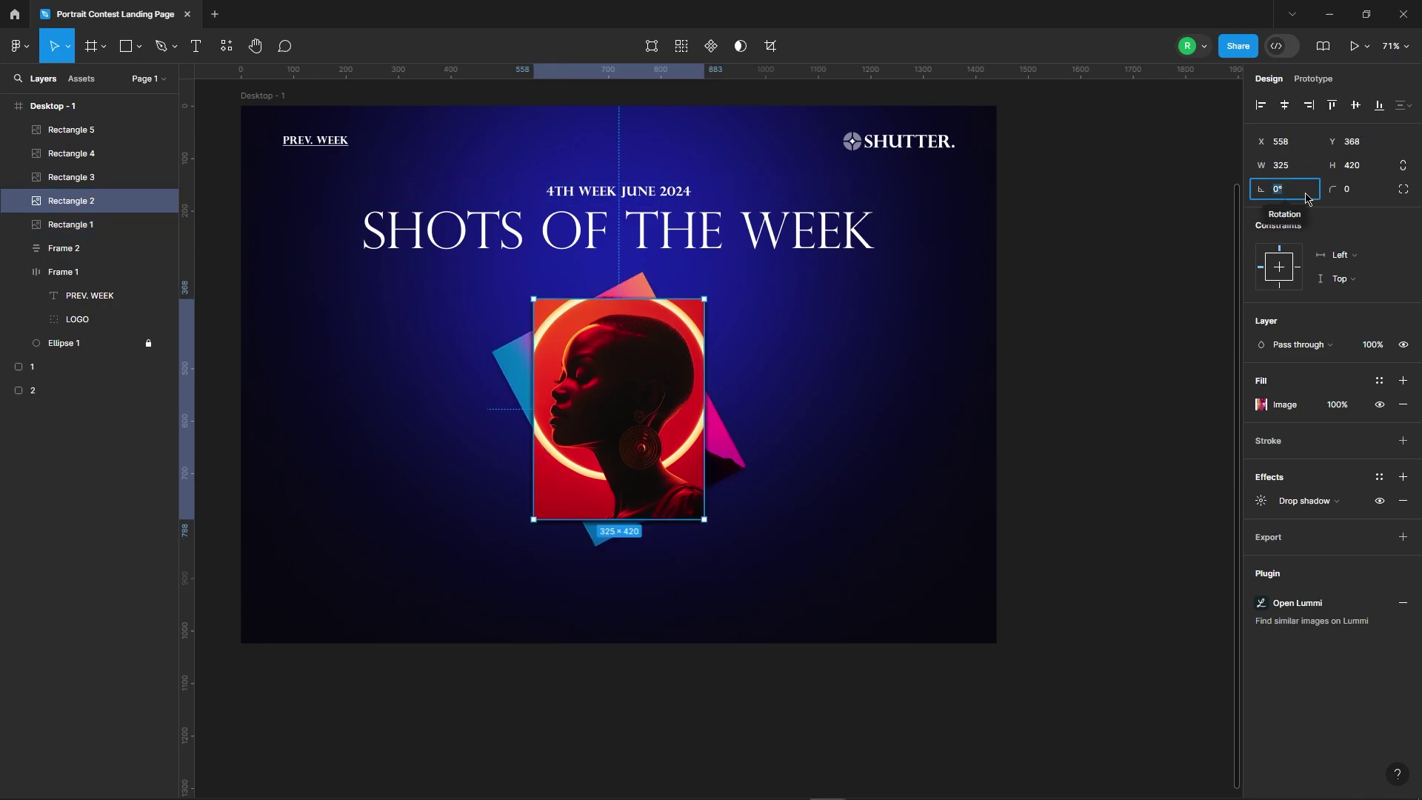
type("21")
key("Return")
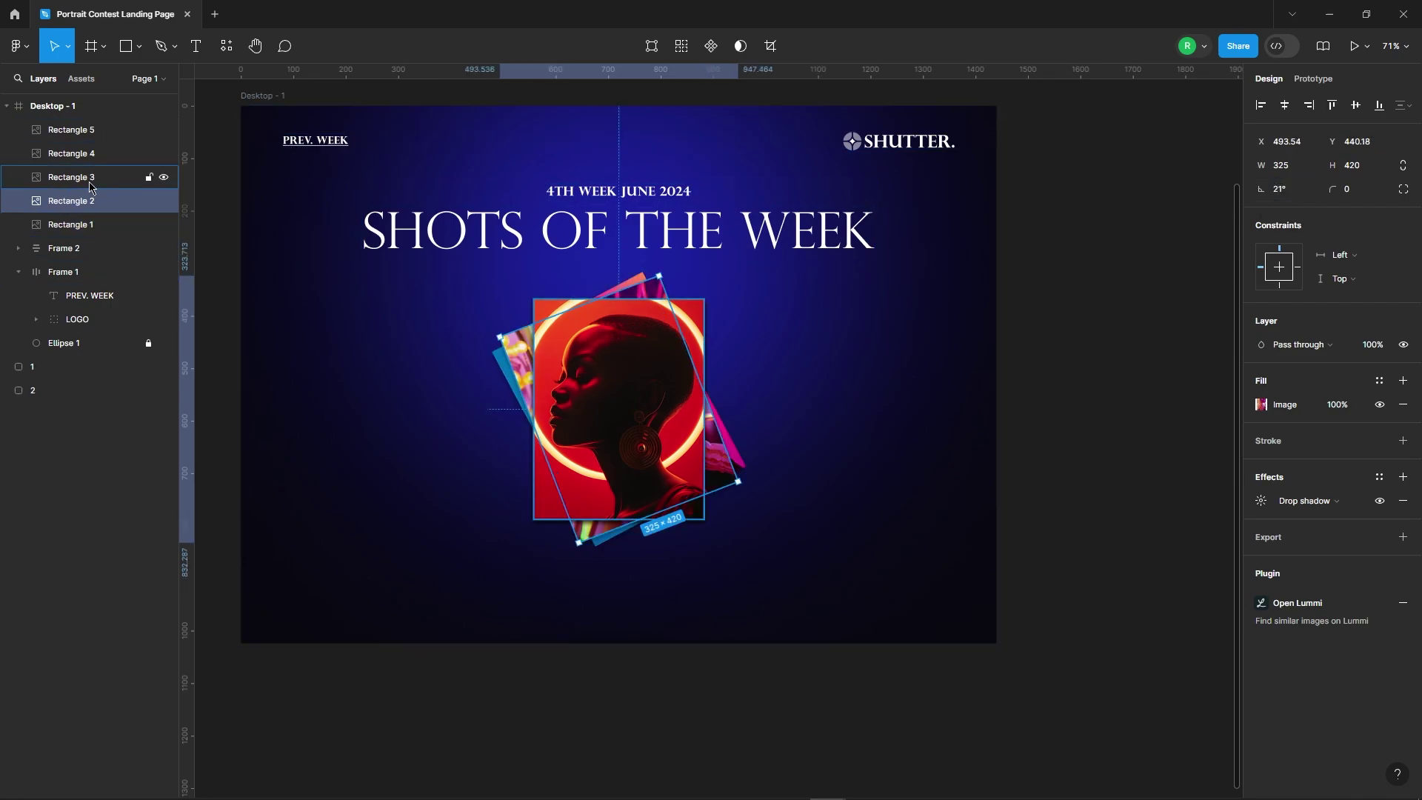
key("shift+Tab")
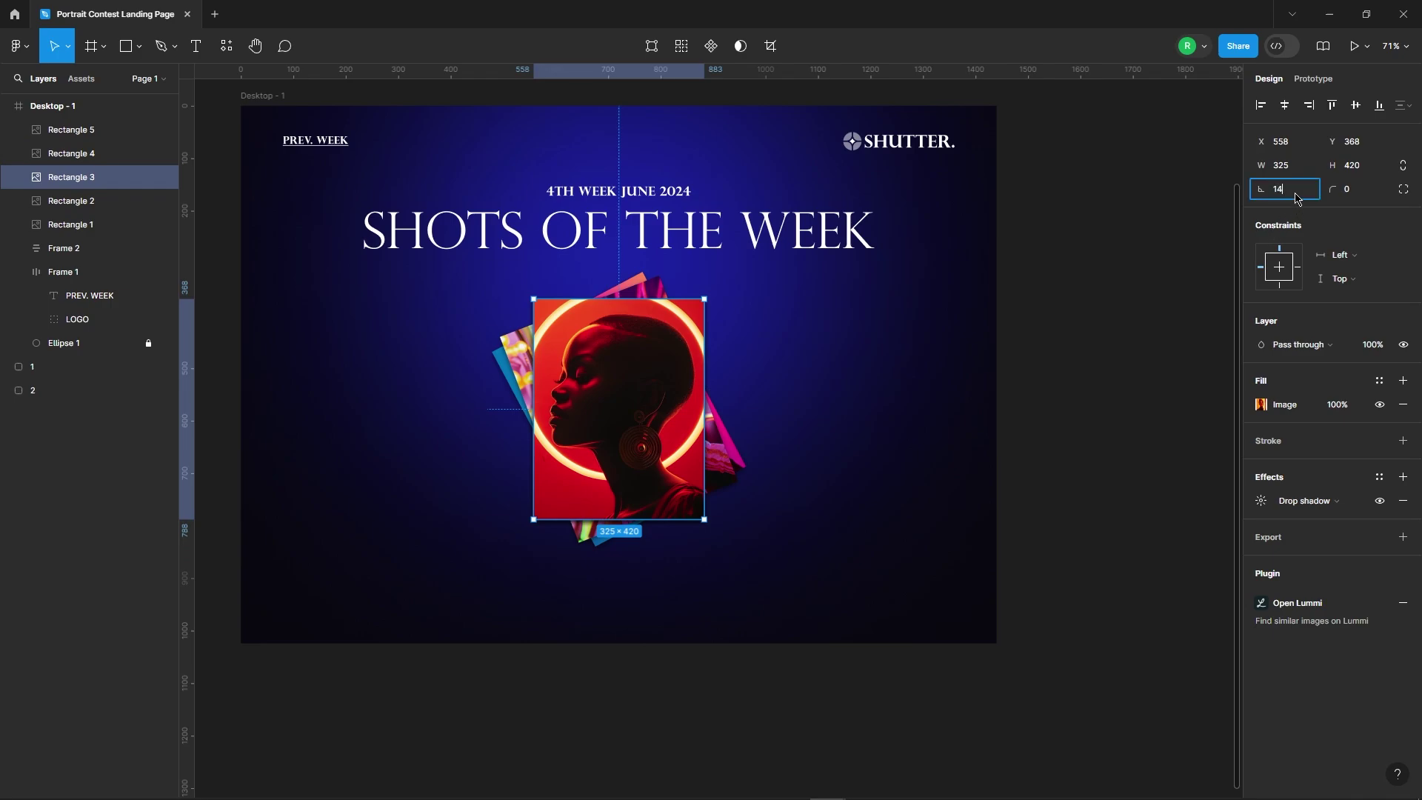
key("Return")
left_click(67, 150)
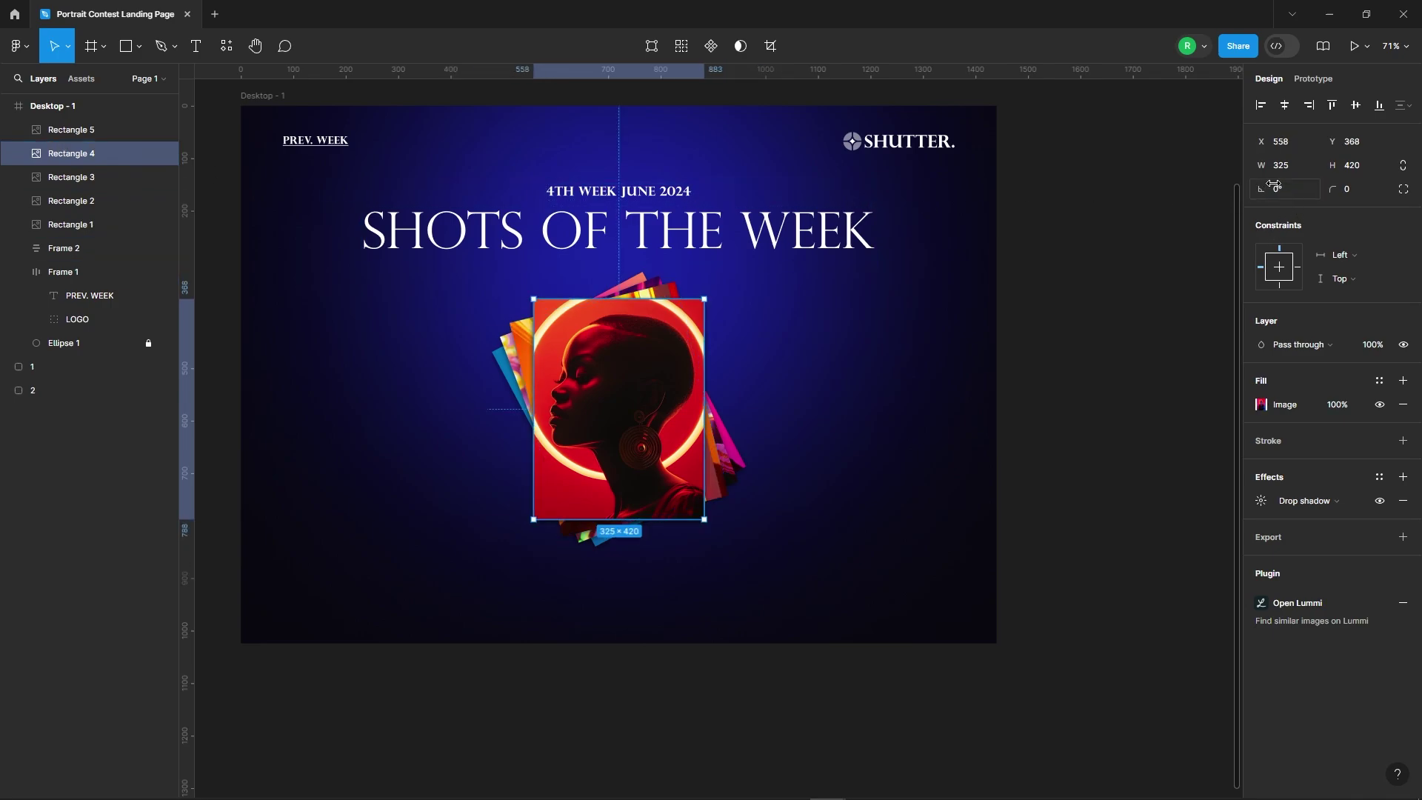
type("7")
key("Return")
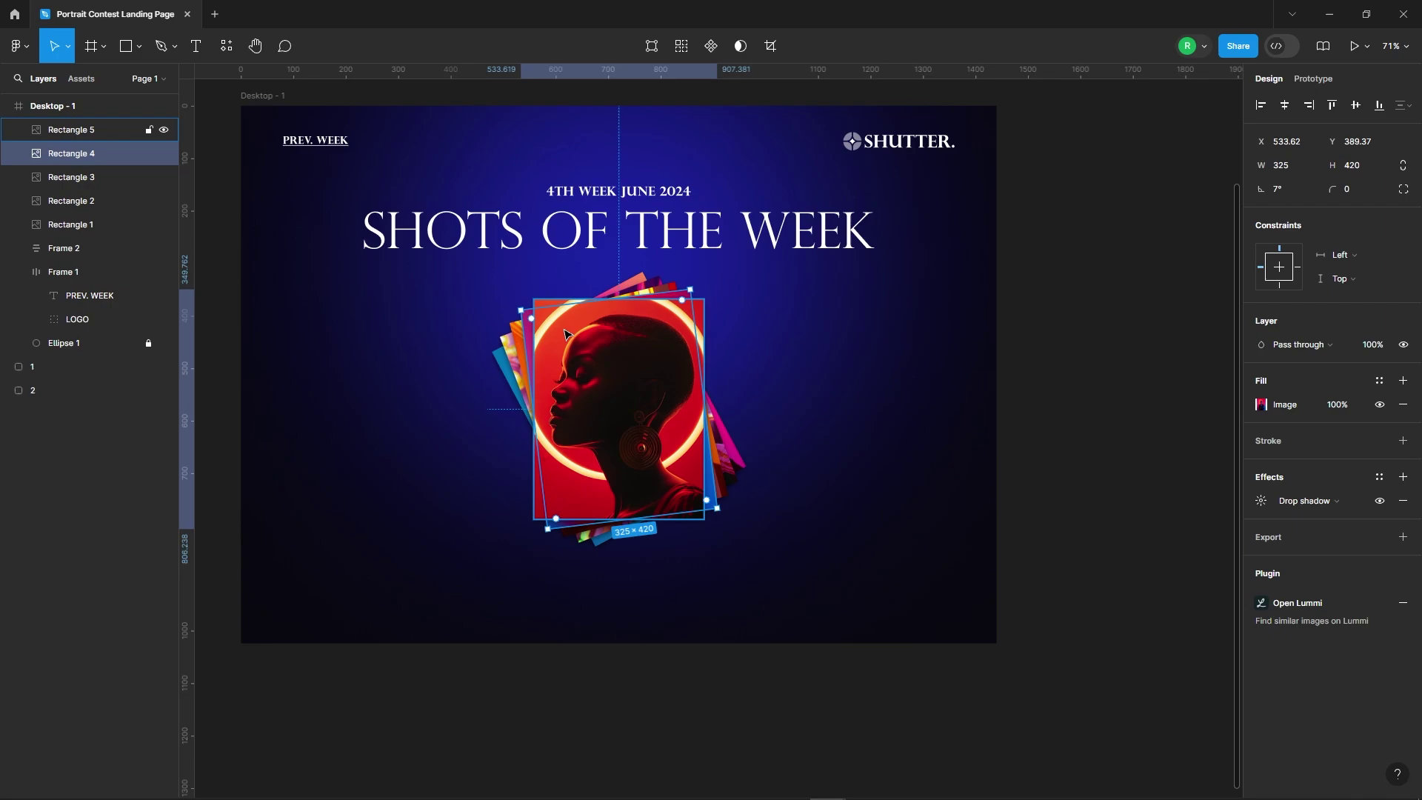
Nudge the whole fanned portrait stack up slightly
left_click(602, 346)
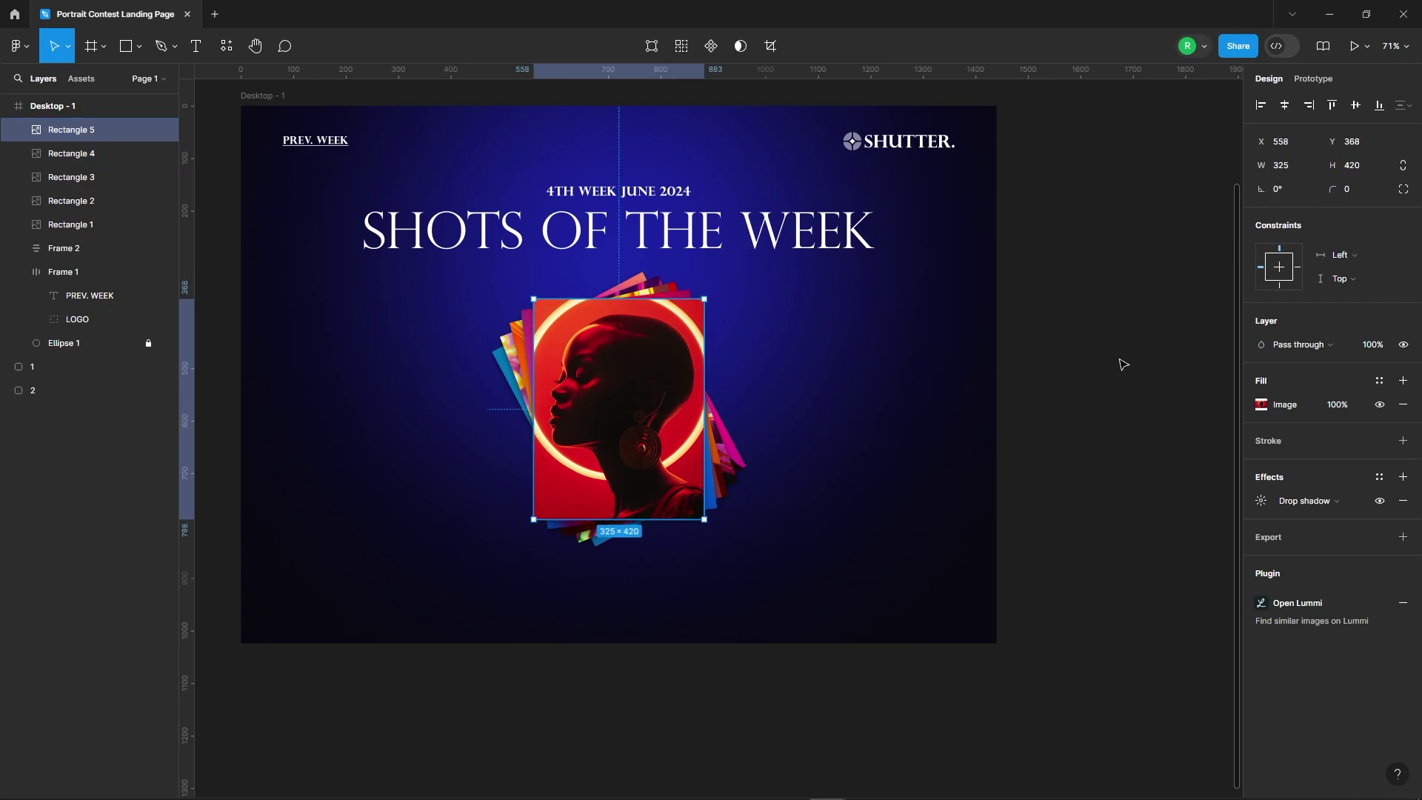
left_click(849, 621)
left_click_drag(453, 309, 843, 565)
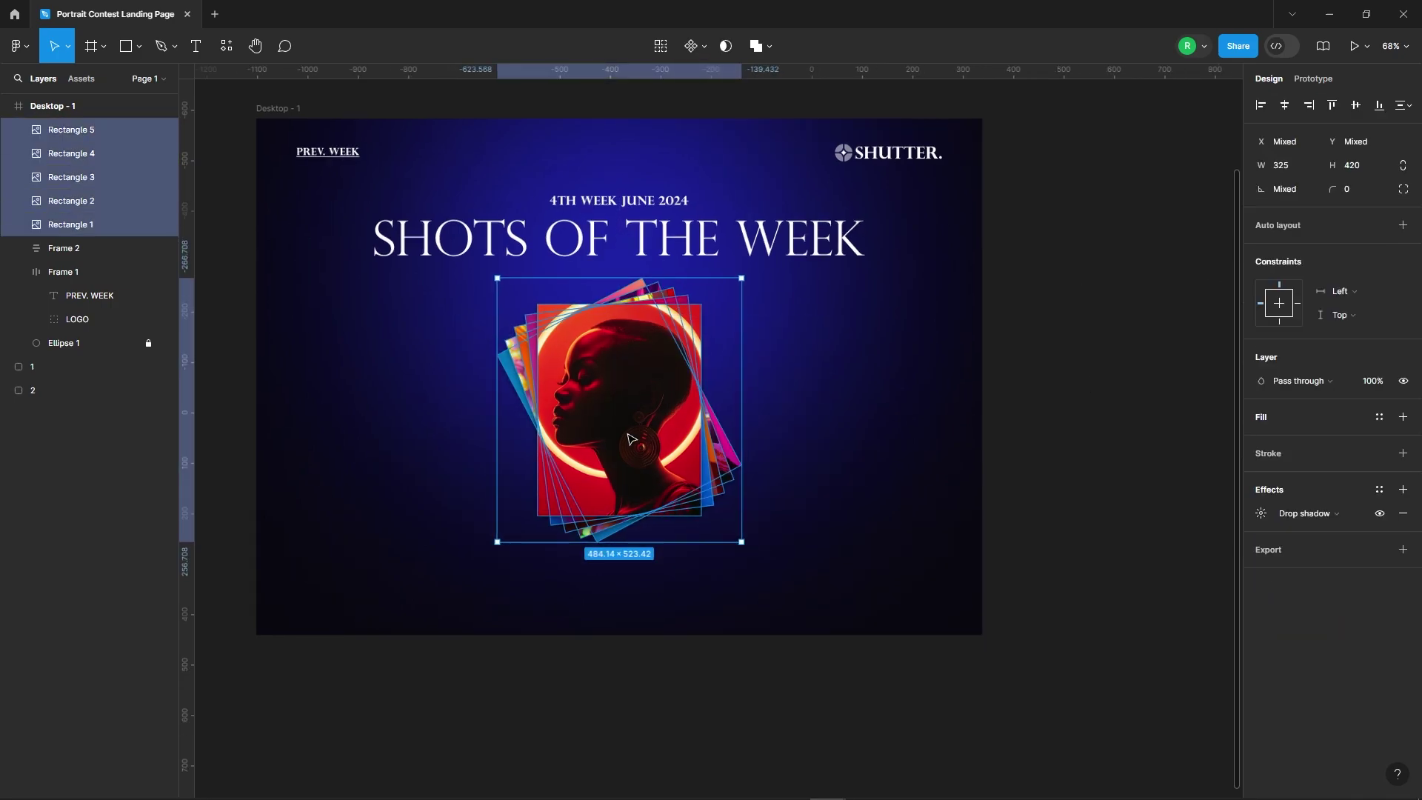
left_click_drag(635, 413, 635, 411)
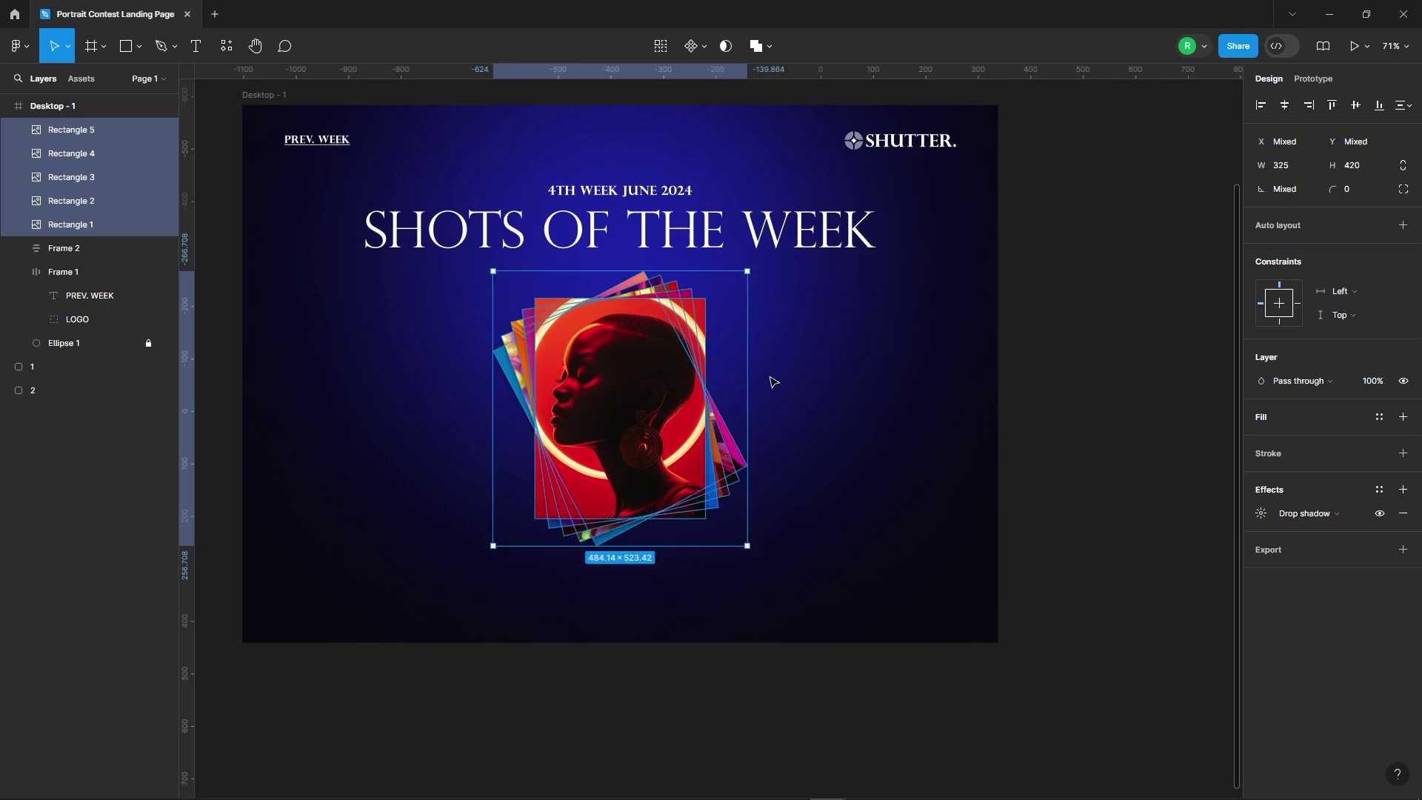
left_click(731, 345)
scroll(732, 345, "down", 1, "ctrl")
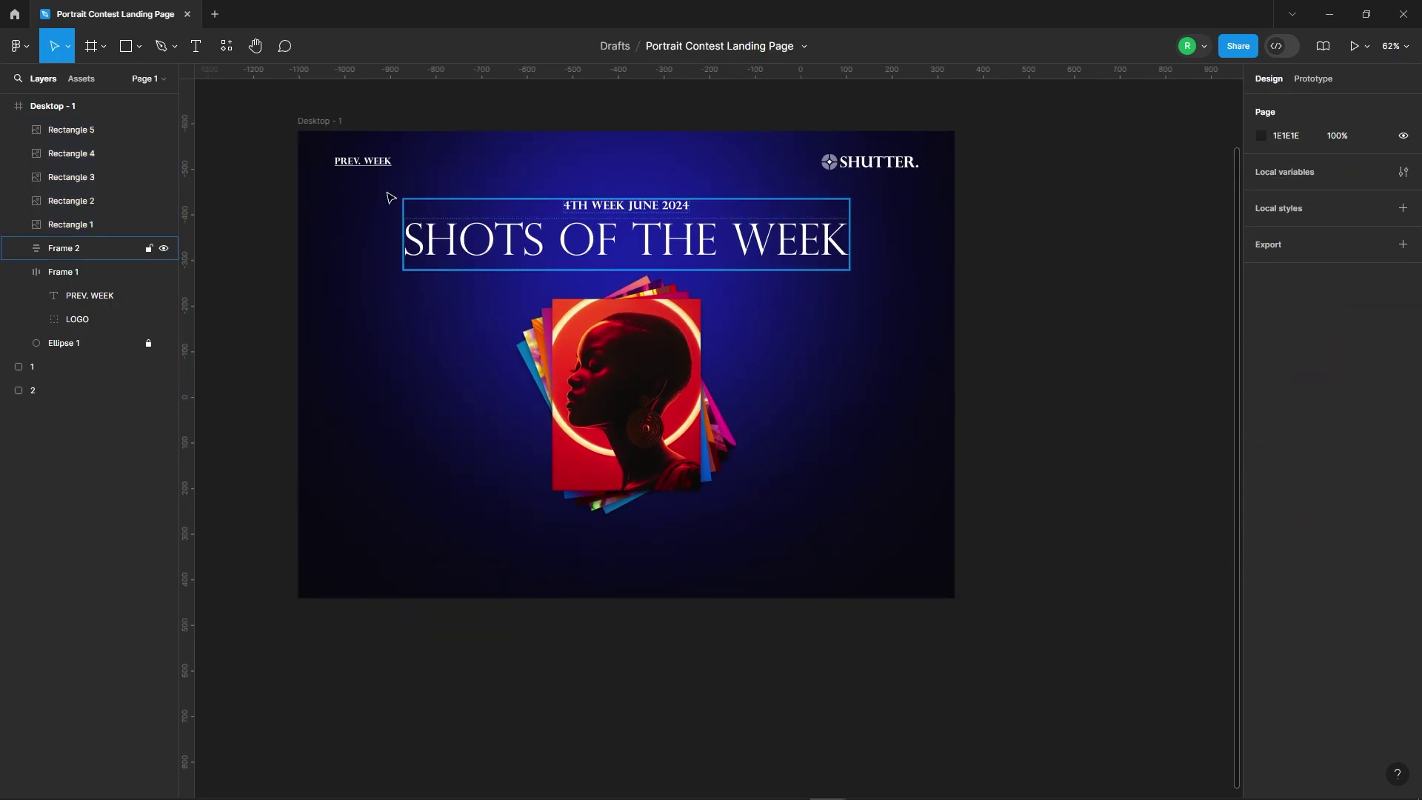
Copy PREV. WEEK below the photos as PREVIOUS, plus a NEXT copy to its right
left_click(363, 168)
left_click_drag(364, 167, 470, 530)
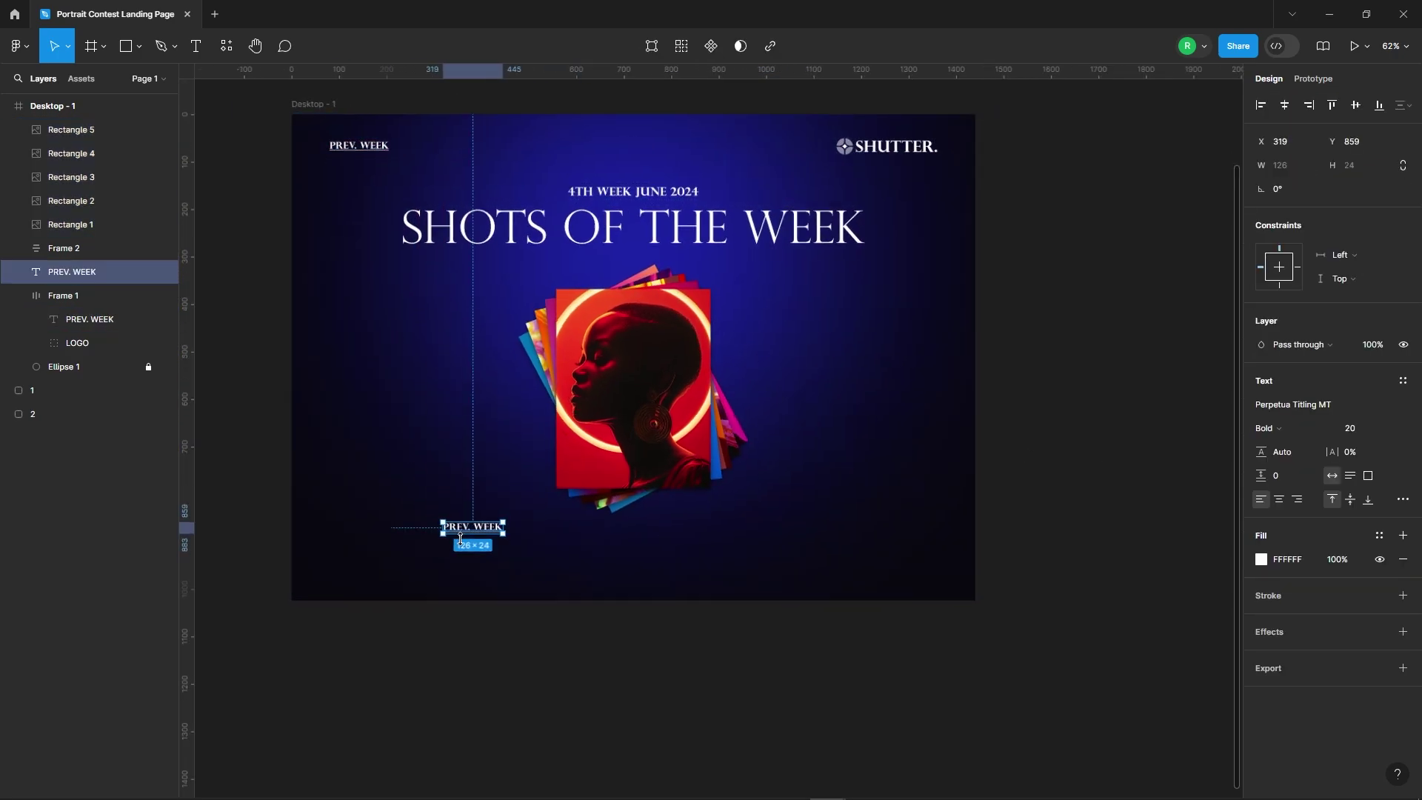
scroll(474, 526, "up", 5)
type("Pre")
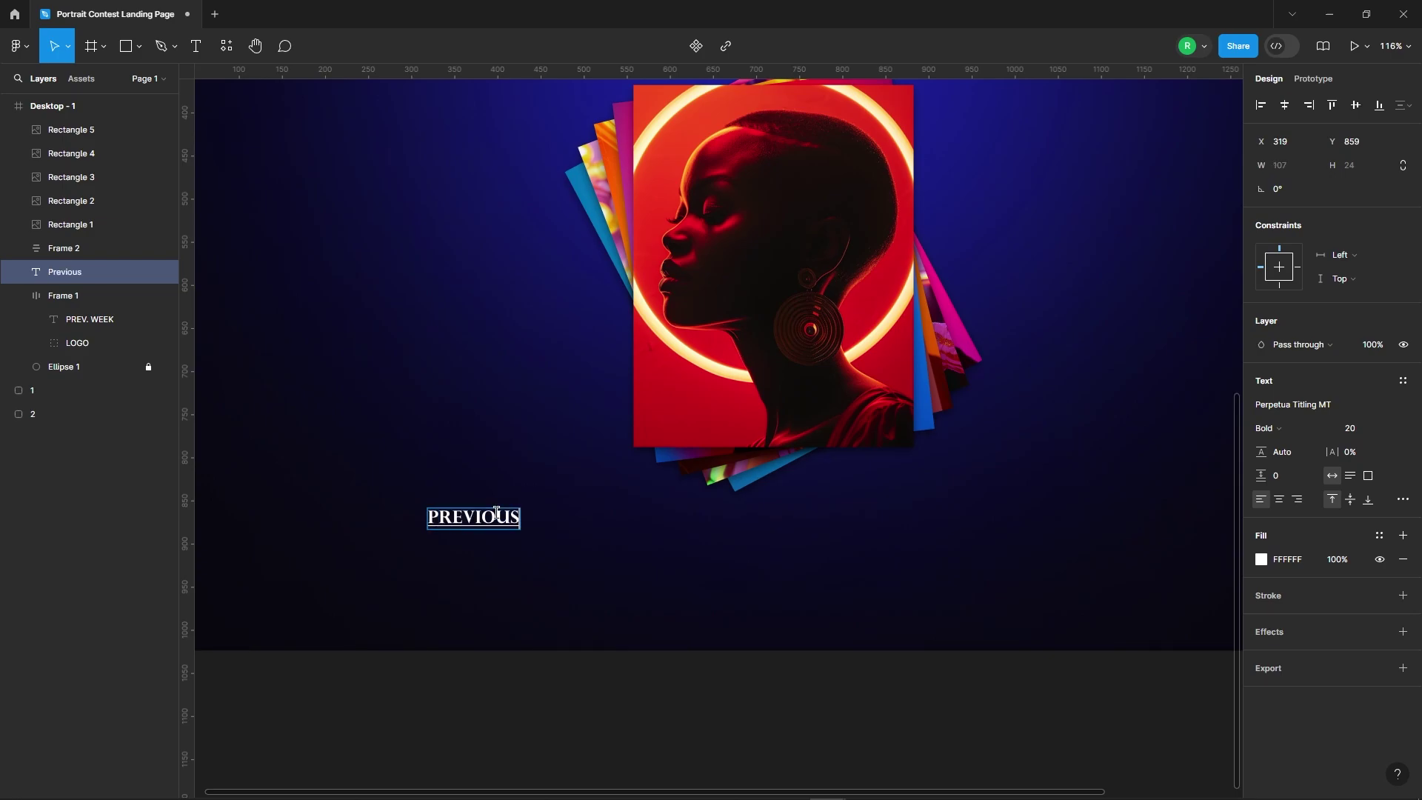
key("Escape")
left_click_drag(471, 529, 727, 528)
key("Return")
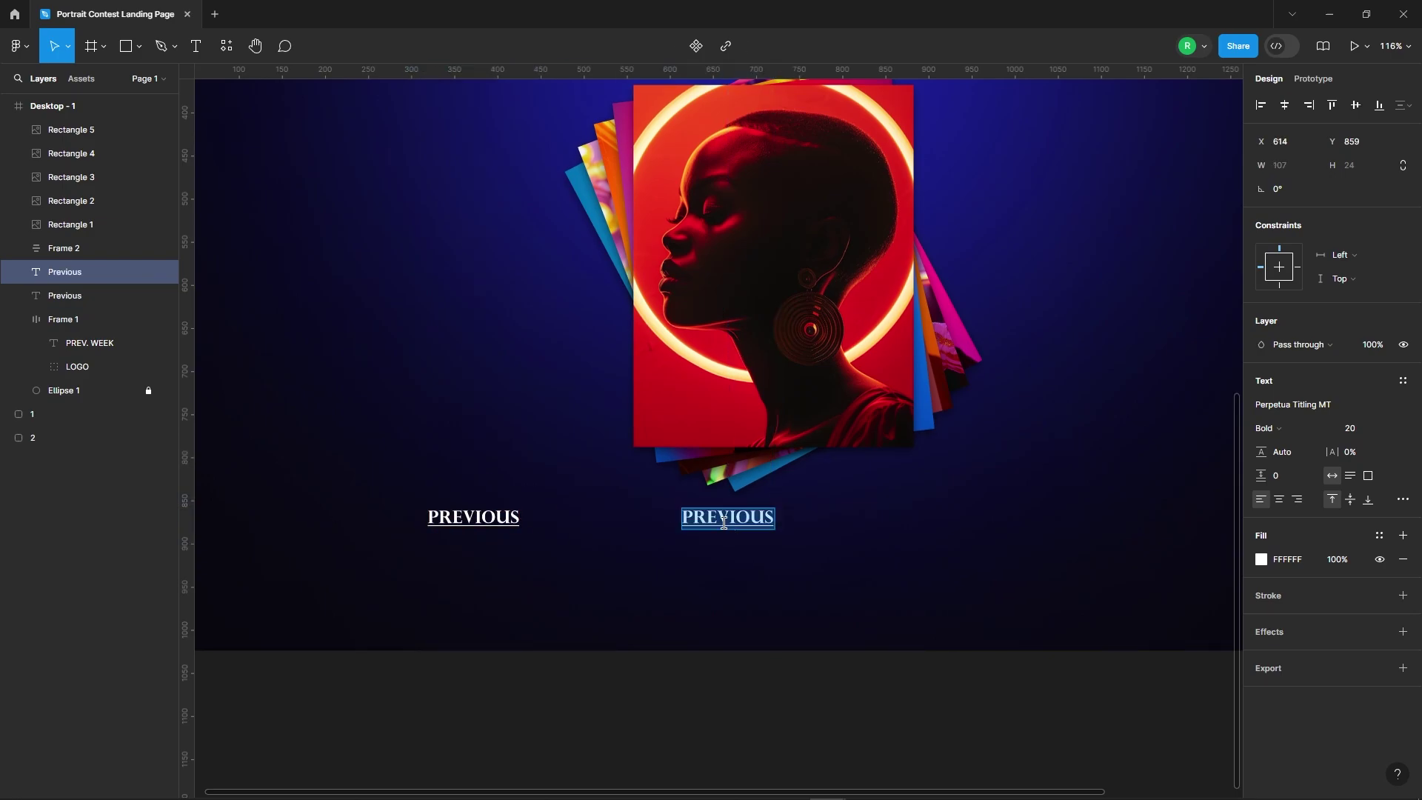
type("N")
key("Escape")
key("Escape")
scroll(670, 578, "down", 2, "ctrl")
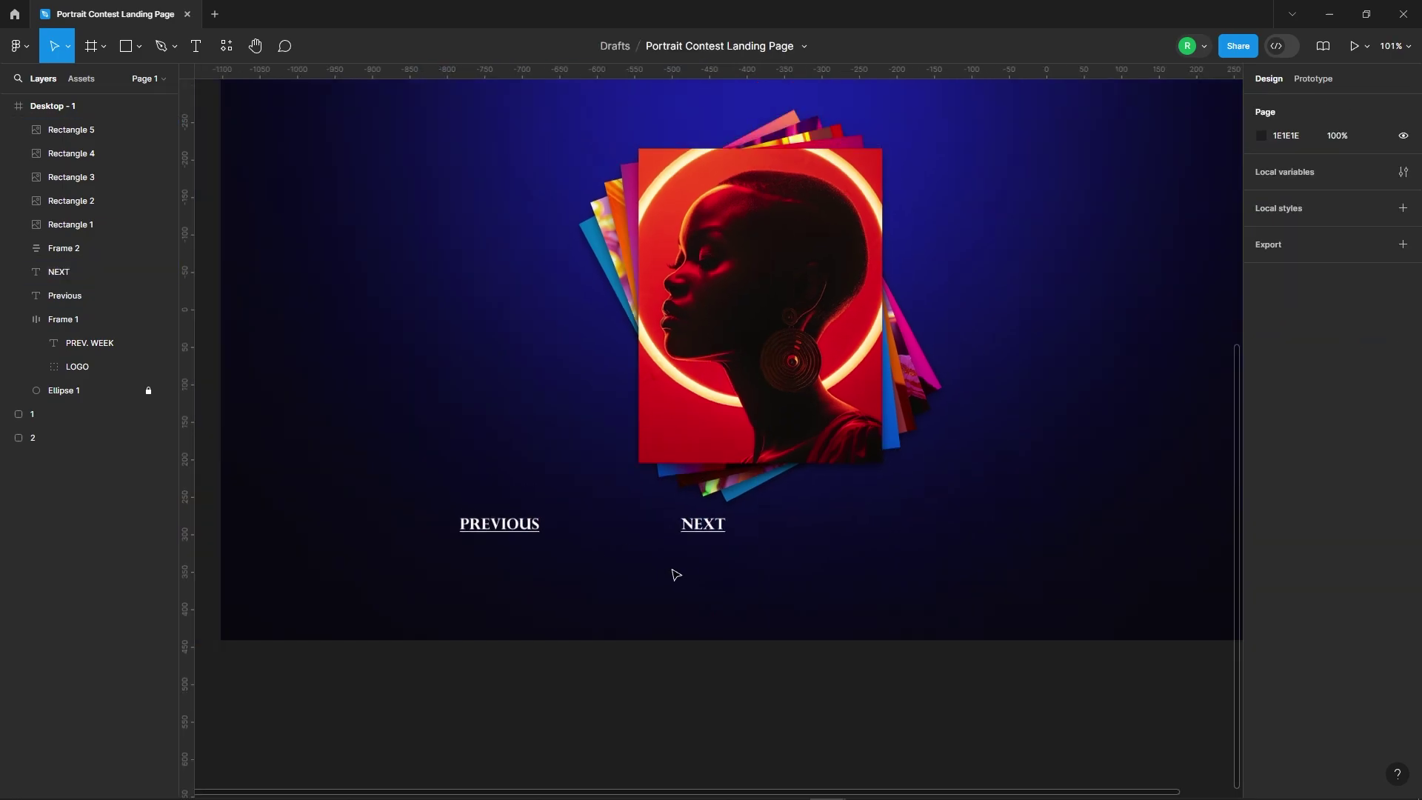
Wrap PREVIOUS and NEXT in auto layout with a 340 gap, centred horizontally
left_click_drag(782, 593, 451, 509)
right_click(530, 526)
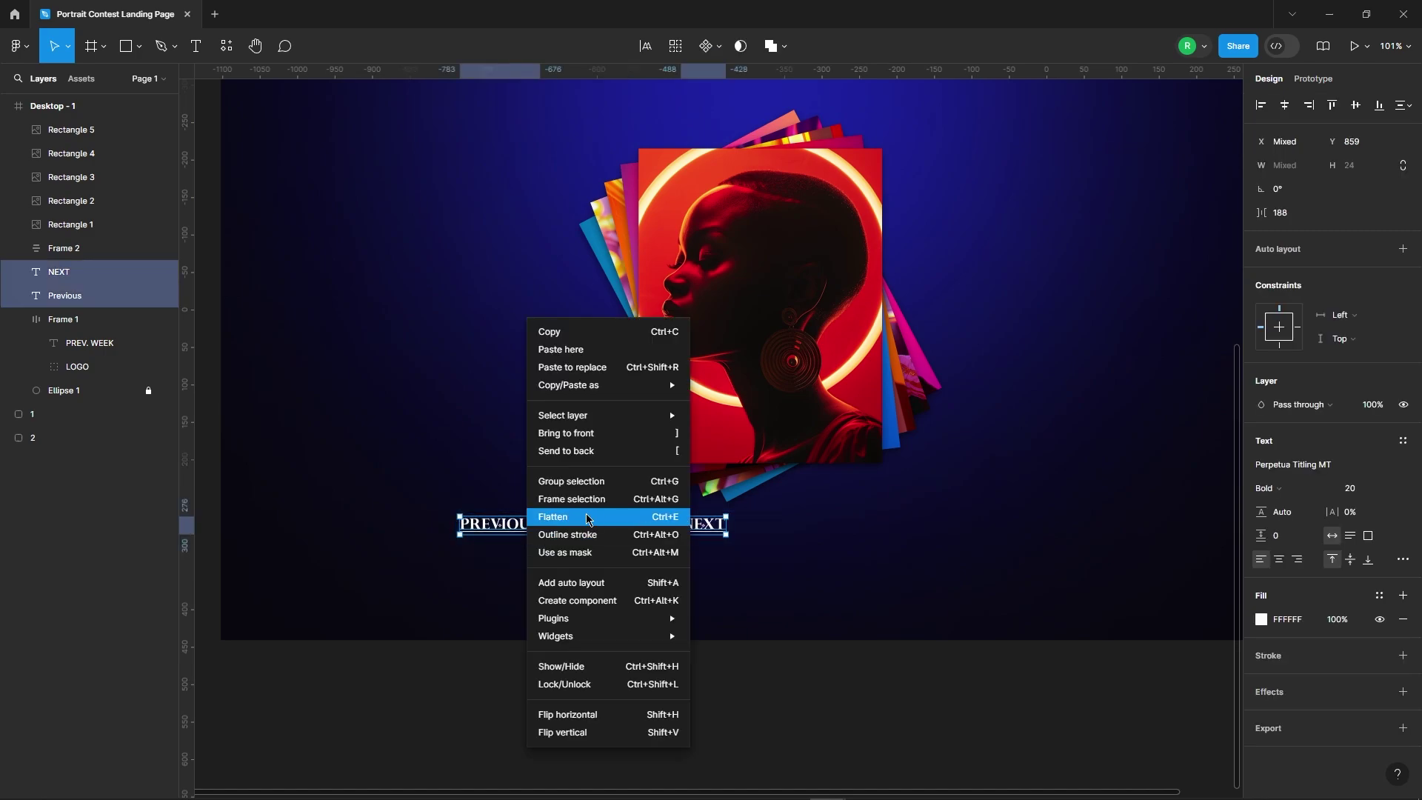
left_click(580, 589)
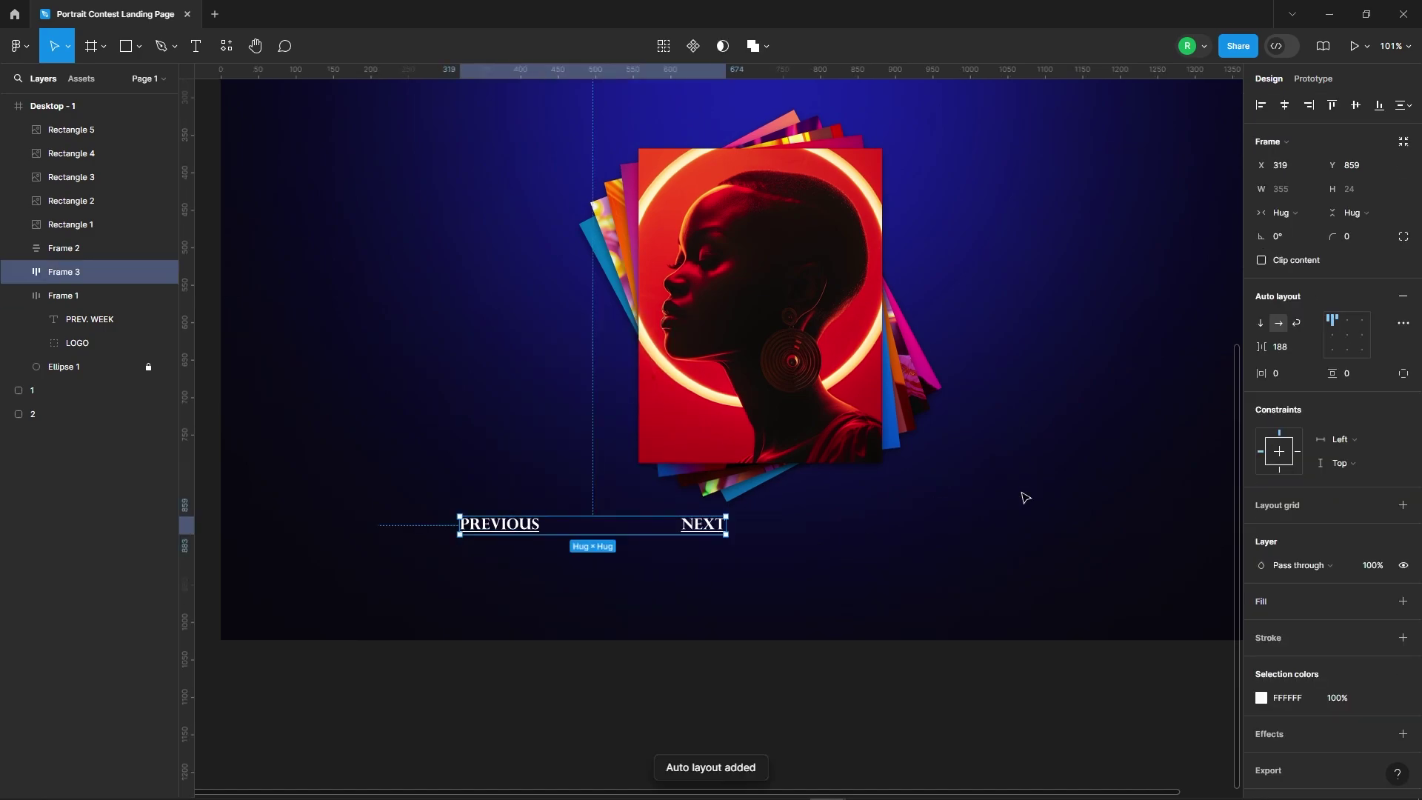
mouse_move(1283, 346)
type("190")
key("Return")
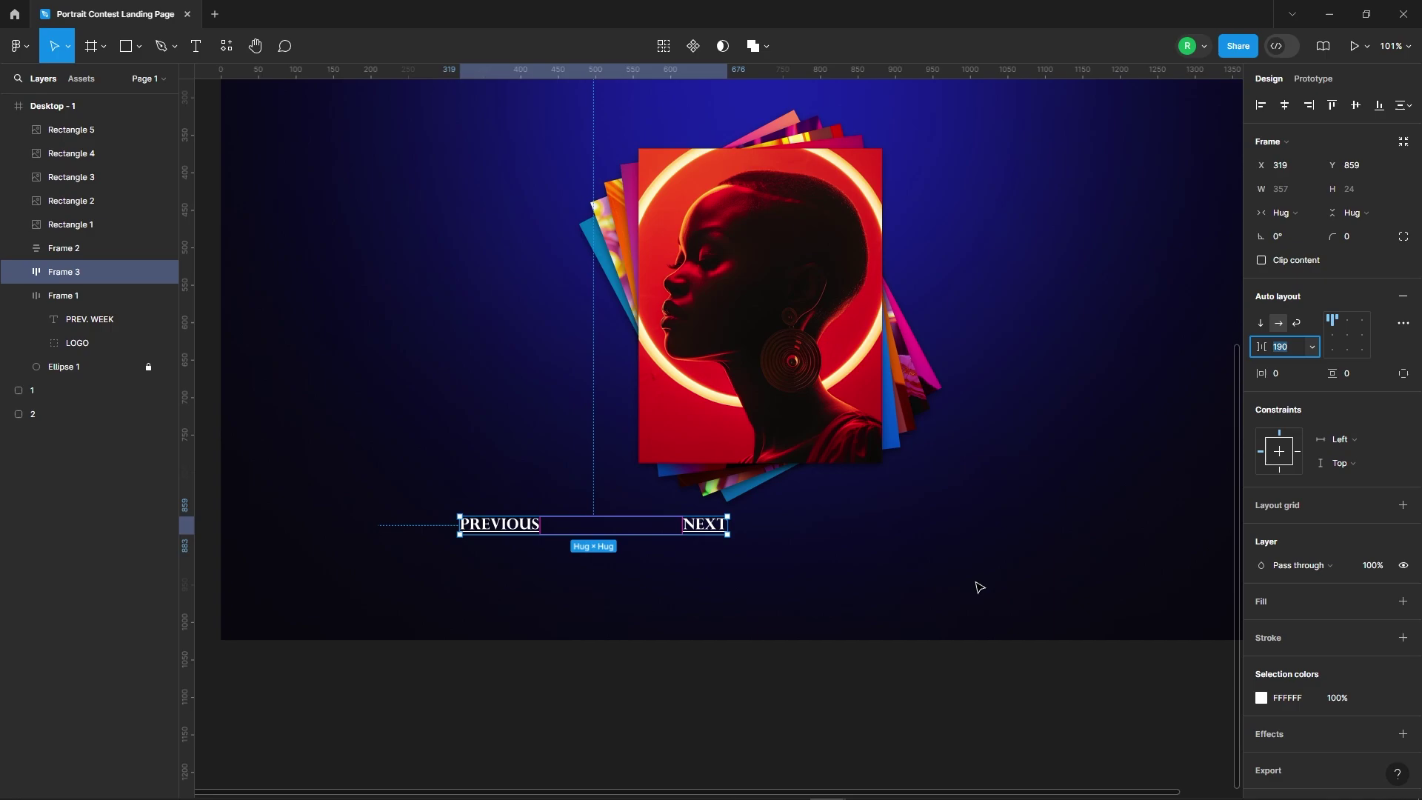
left_click(977, 585)
left_click(593, 526)
left_click(1284, 104)
scroll(517, 360, "down", 4)
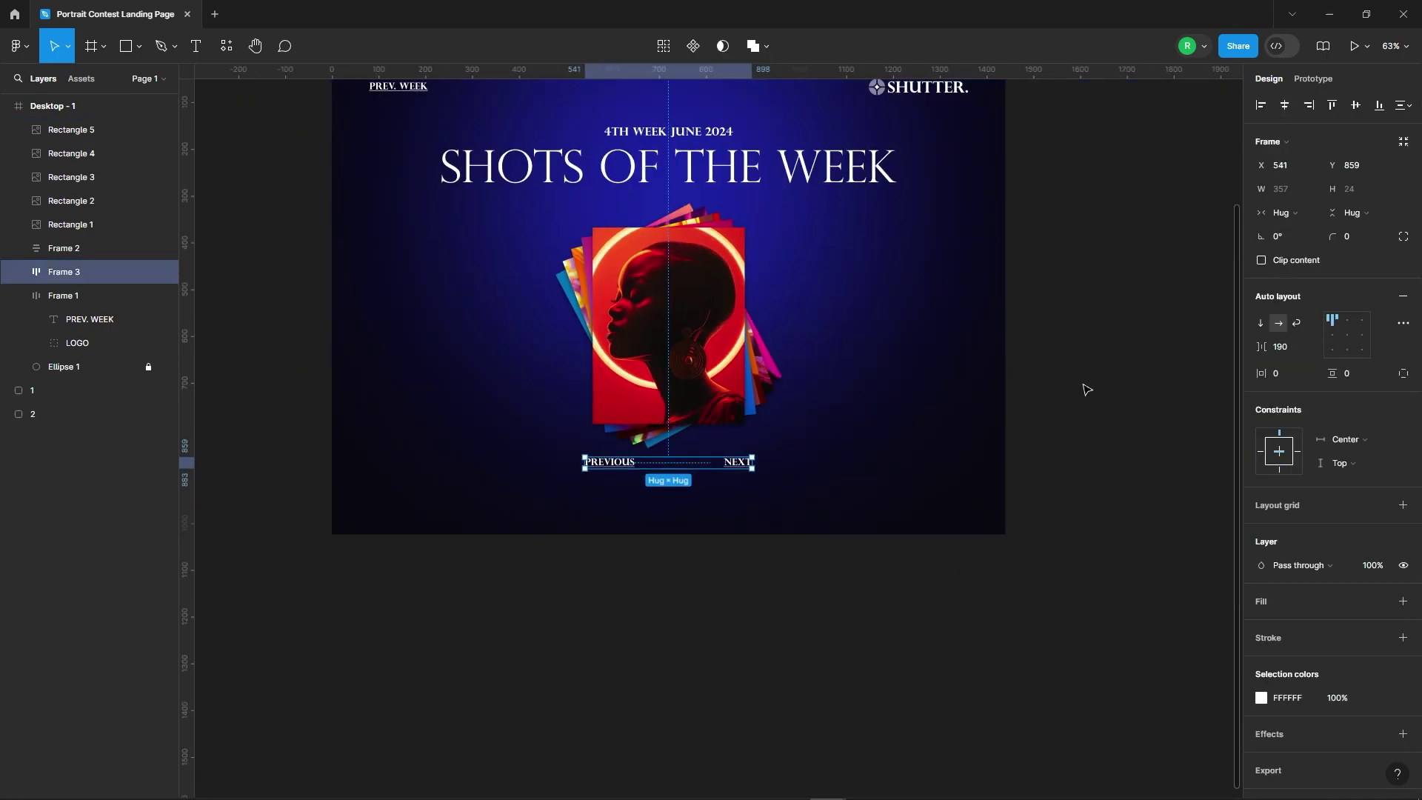
left_click_drag(1263, 347, 1263, 346)
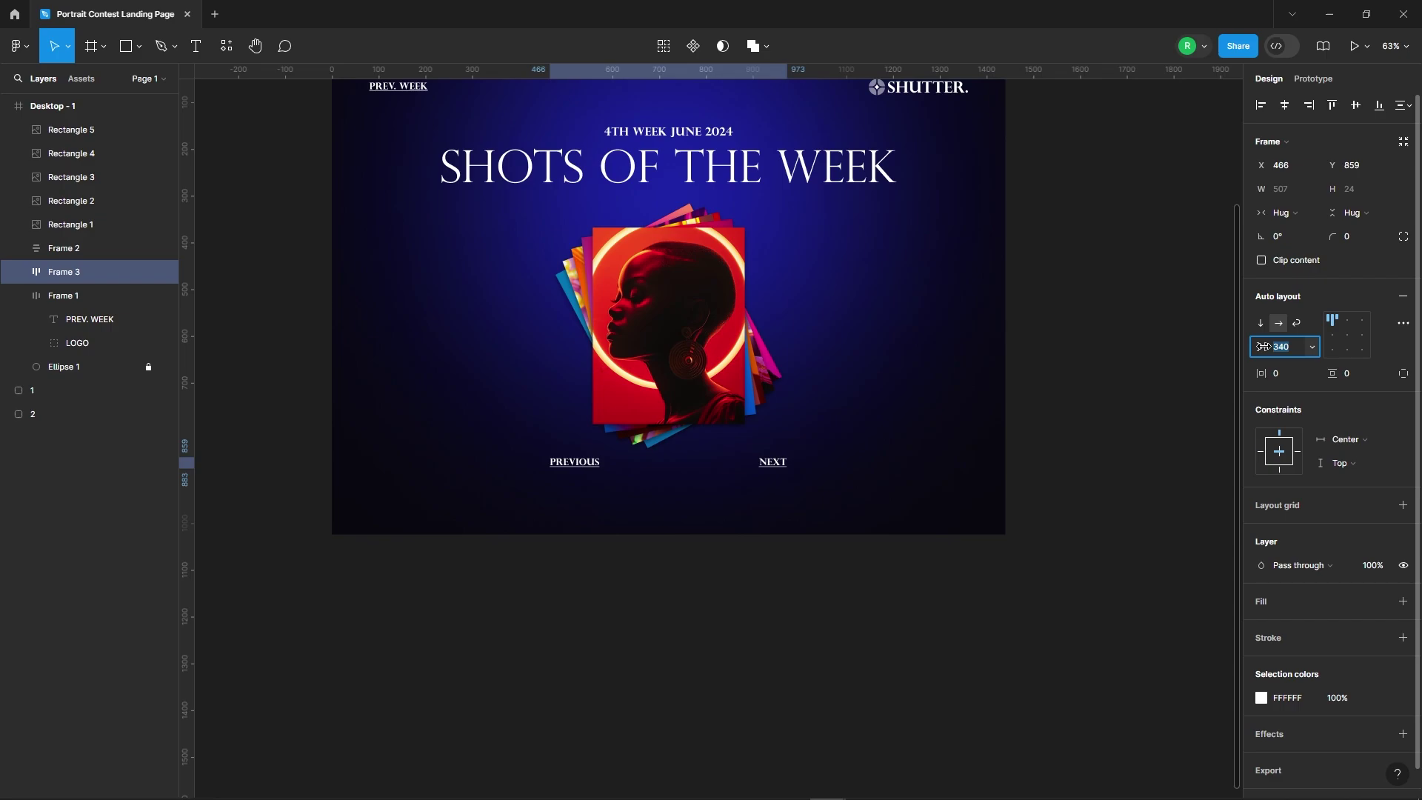
Check the label row's spacing and nudge it further down in the frame
left_click(889, 428)
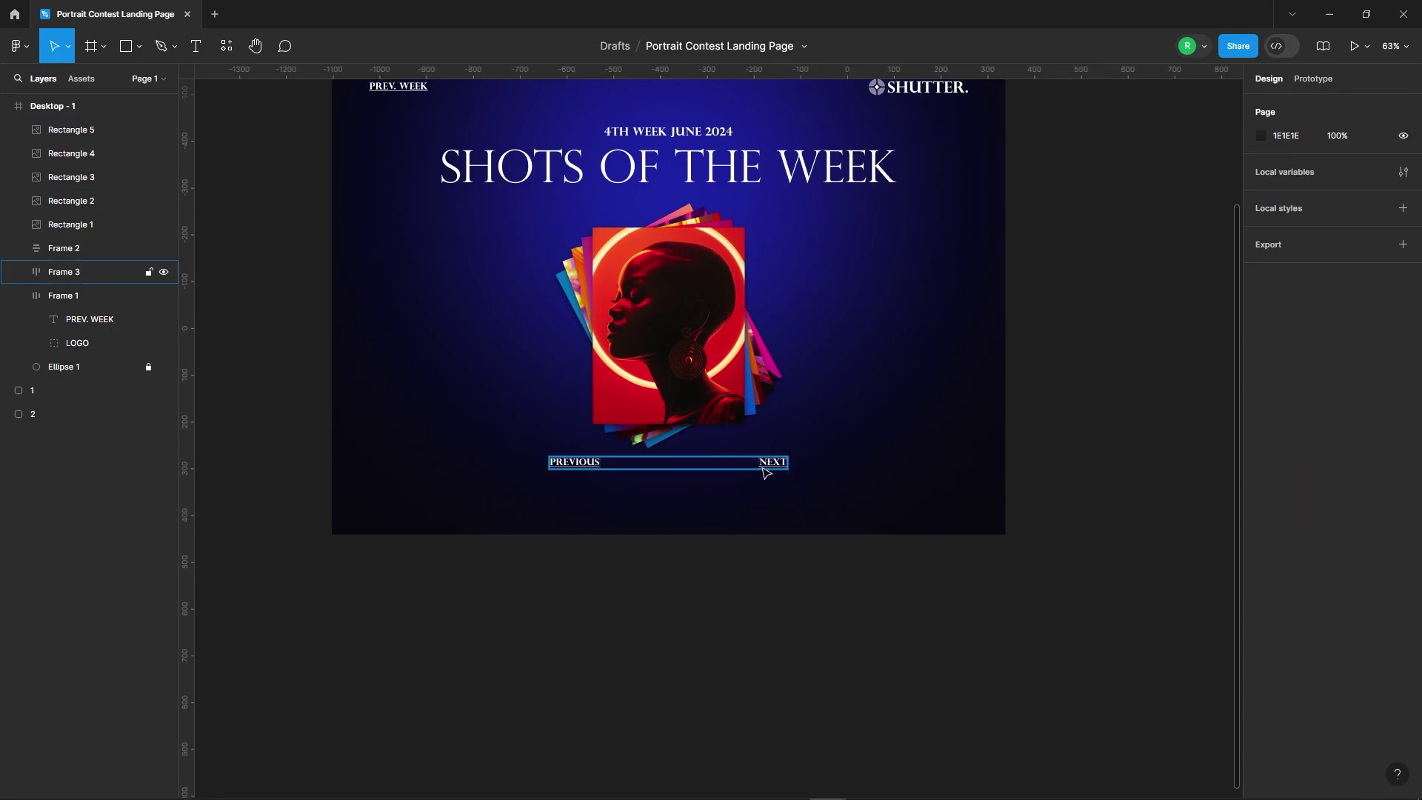
left_click(770, 462)
left_click(841, 546)
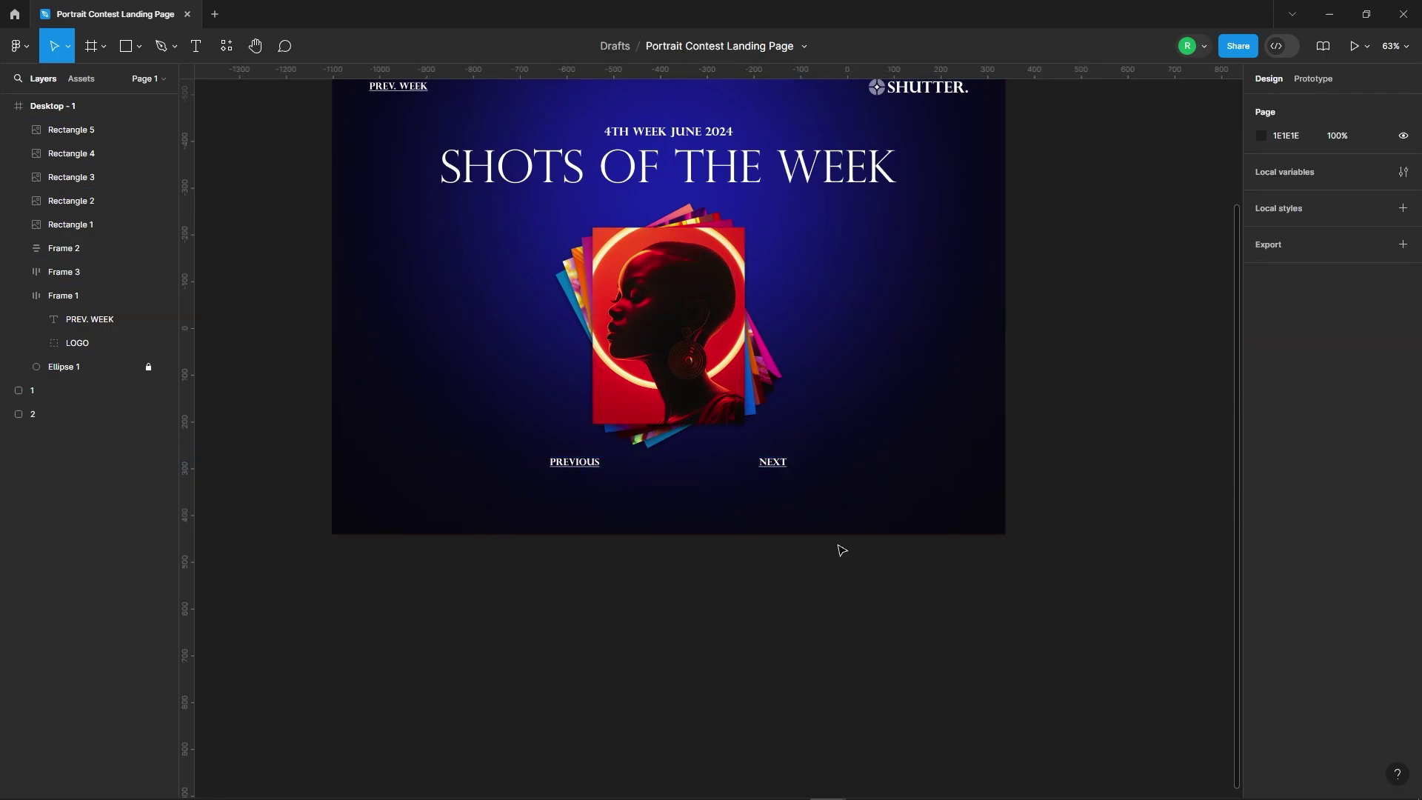
left_click(770, 462)
left_click(1077, 348)
scroll(502, 660, "down", 1)
left_click(720, 486)
key("shift+Down")
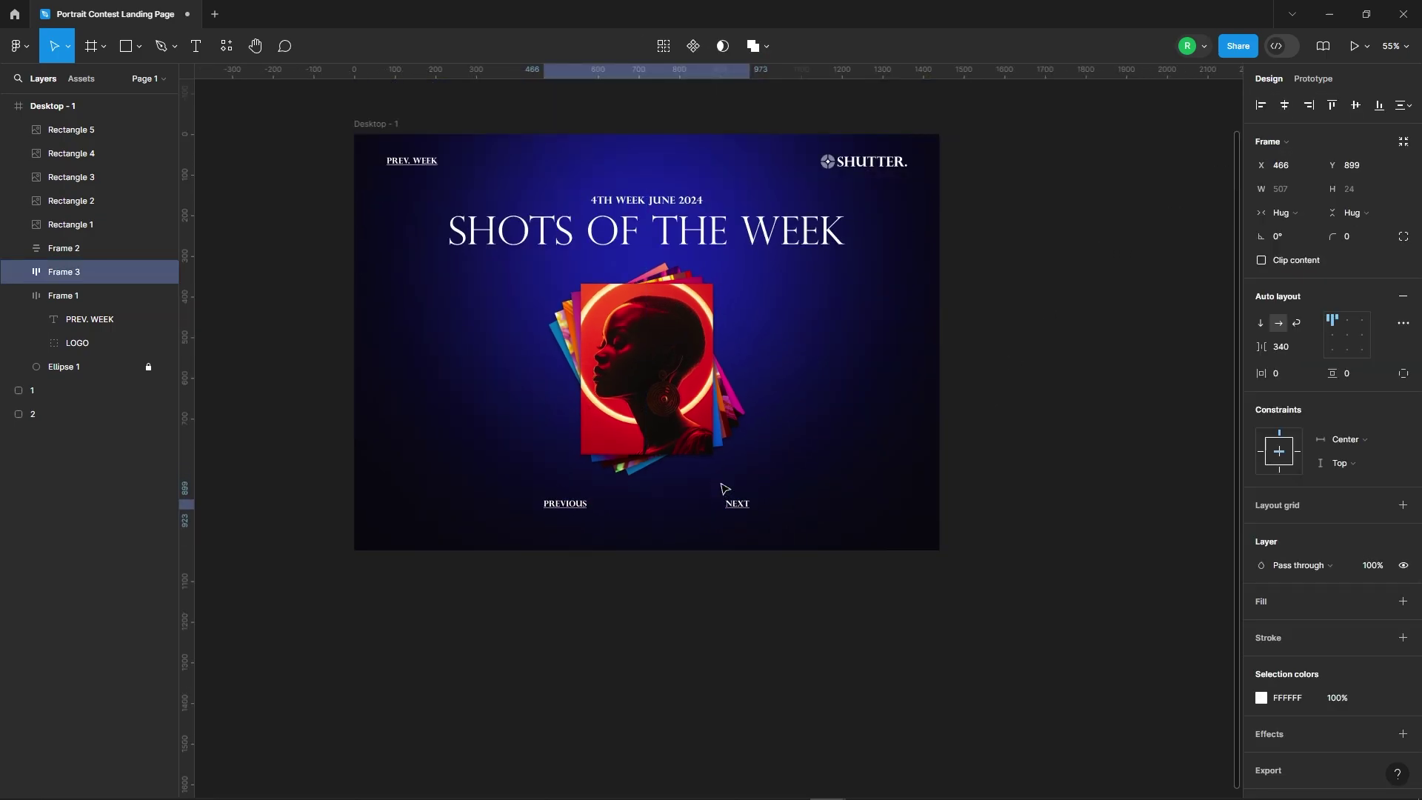
left_click(762, 307)
left_click_drag(818, 296, 736, 415)
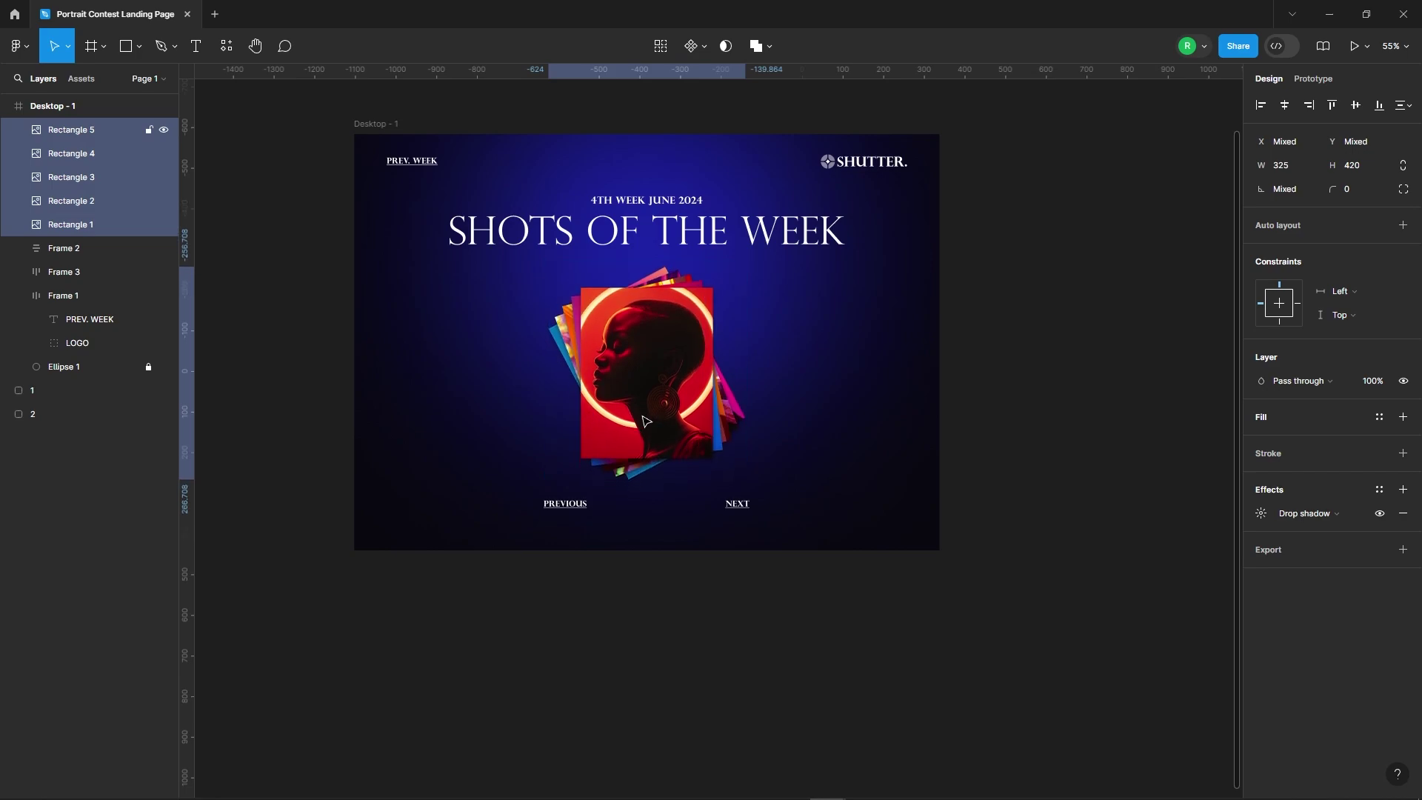
Place a copy of NEXT right of the photos, set to Light weight and size 50
left_click(1070, 443)
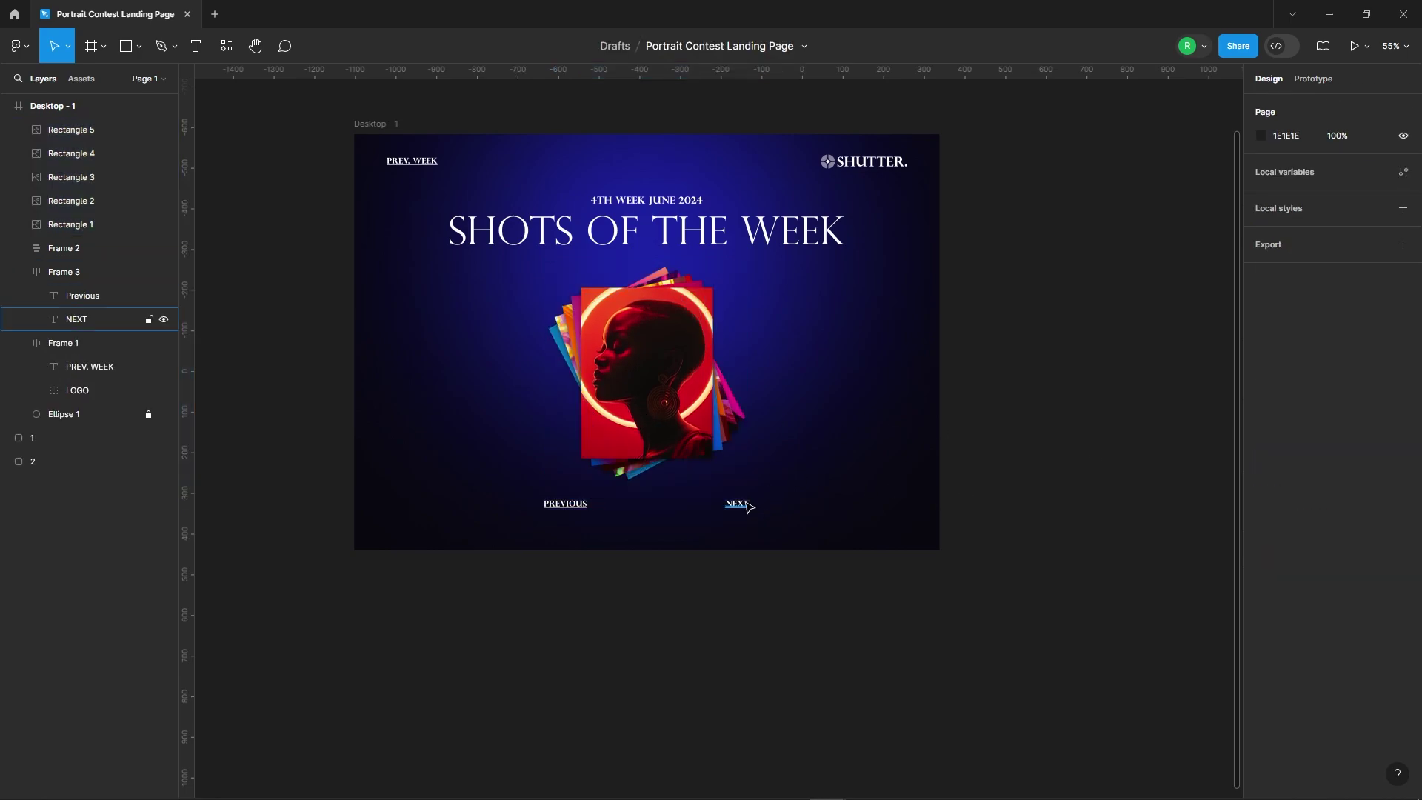
double_click(739, 505)
left_click_drag(741, 506, 843, 378)
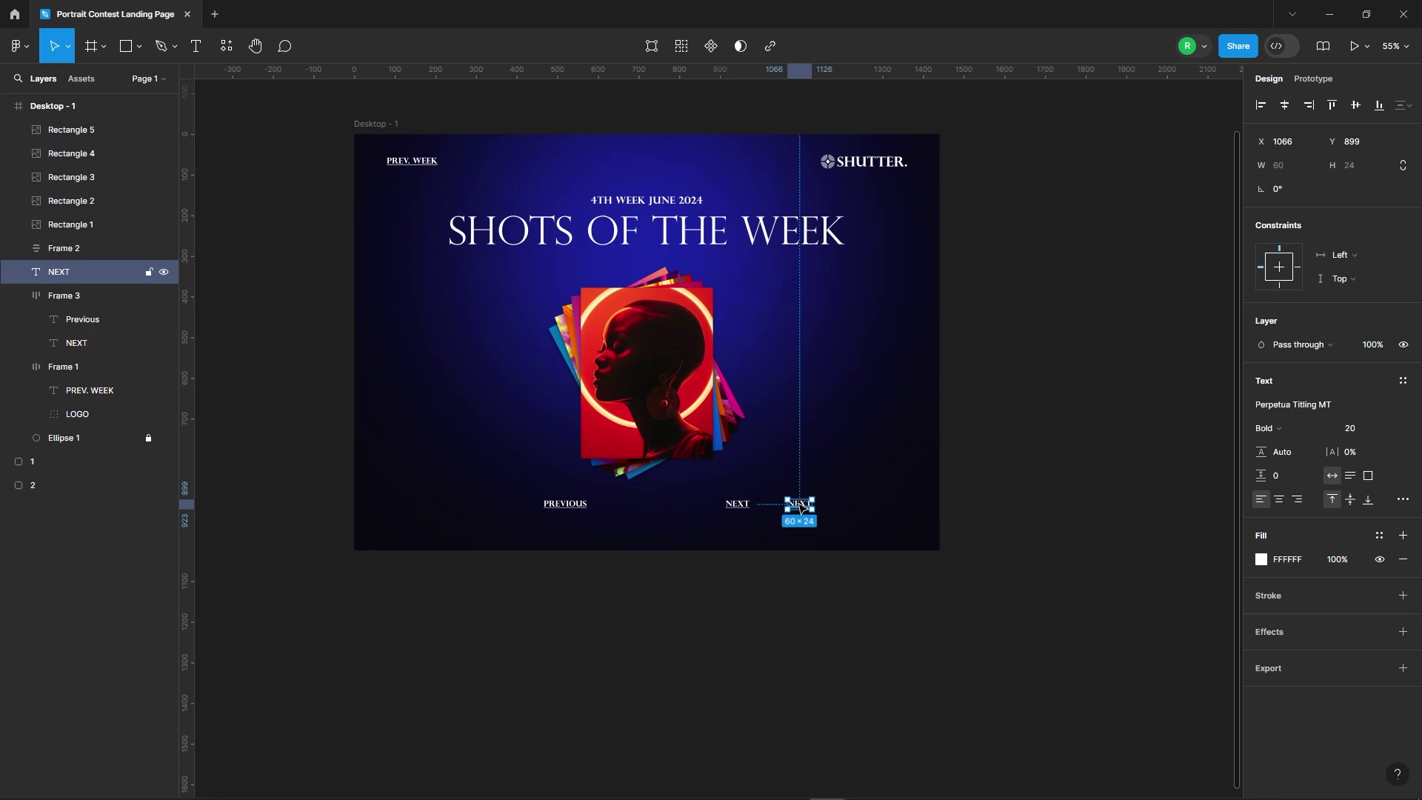
scroll(844, 374, "up", 3)
scroll(870, 368, "up", 2)
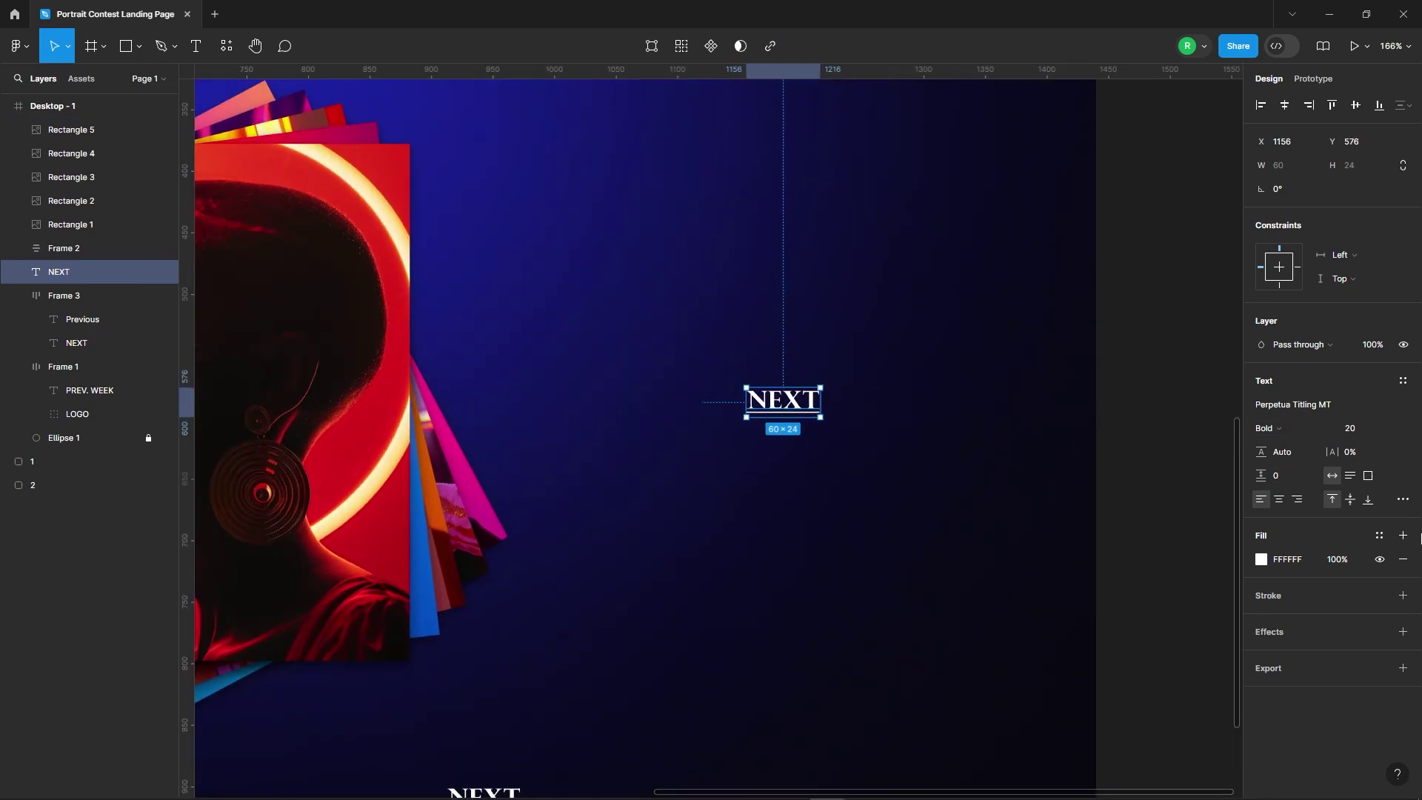
left_click(1402, 499)
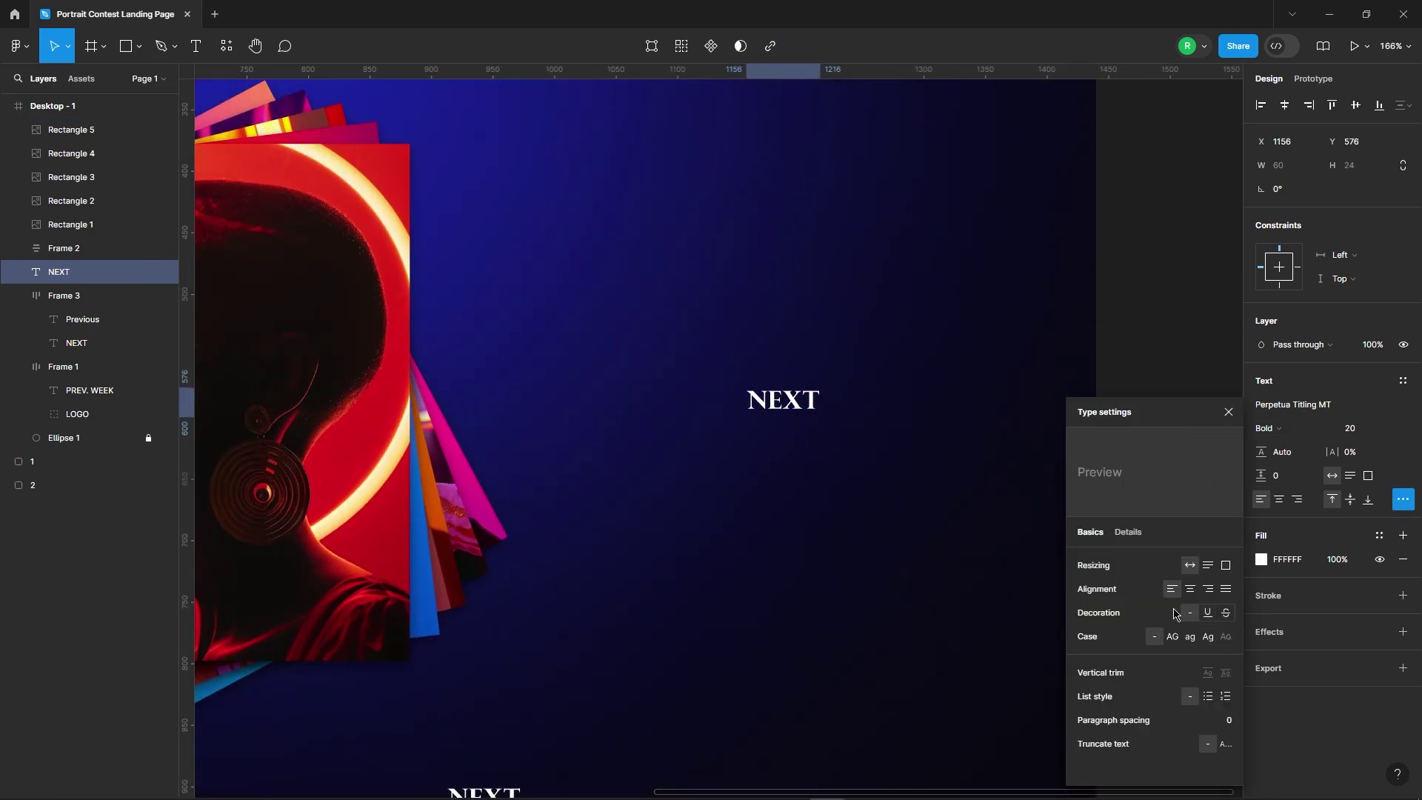
left_click(1227, 413)
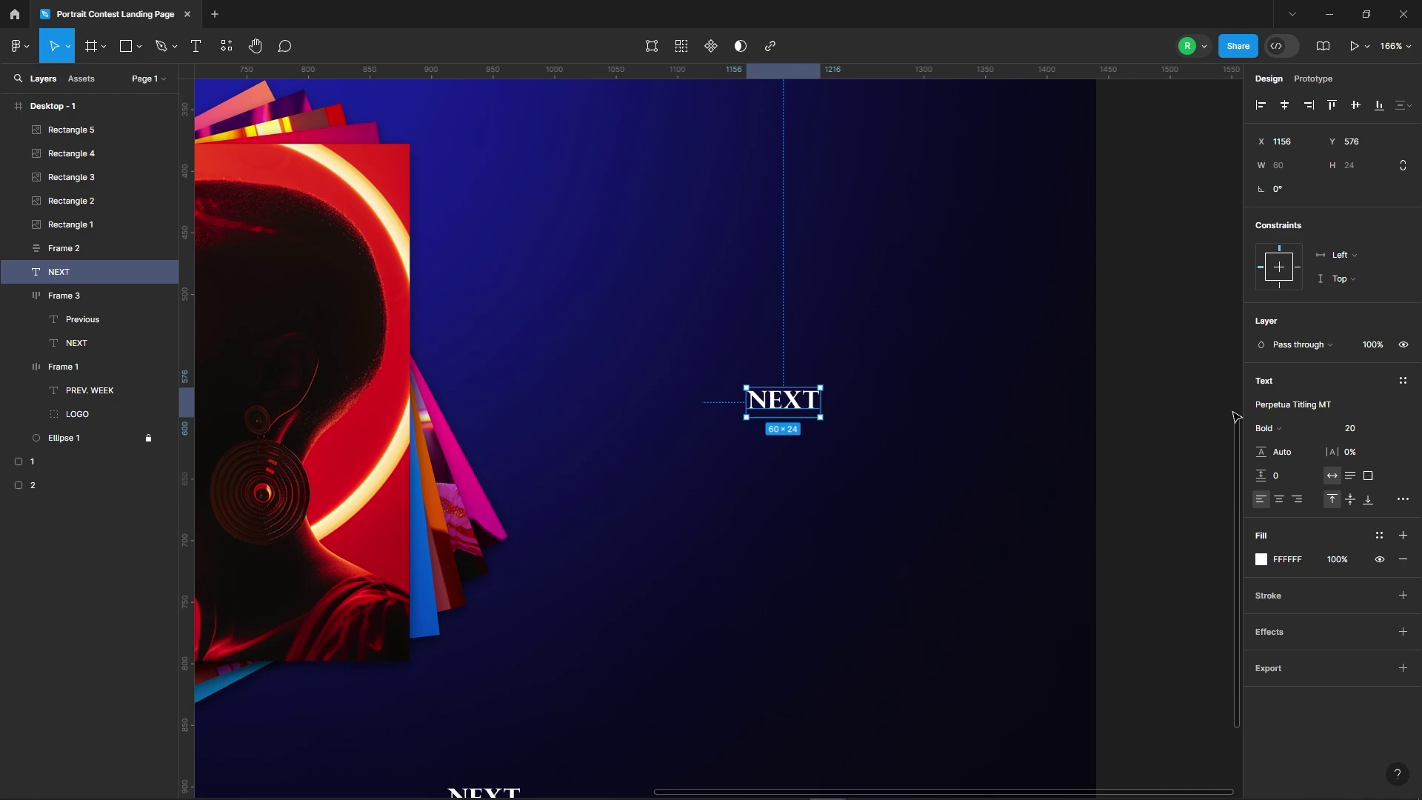
left_click(1286, 429)
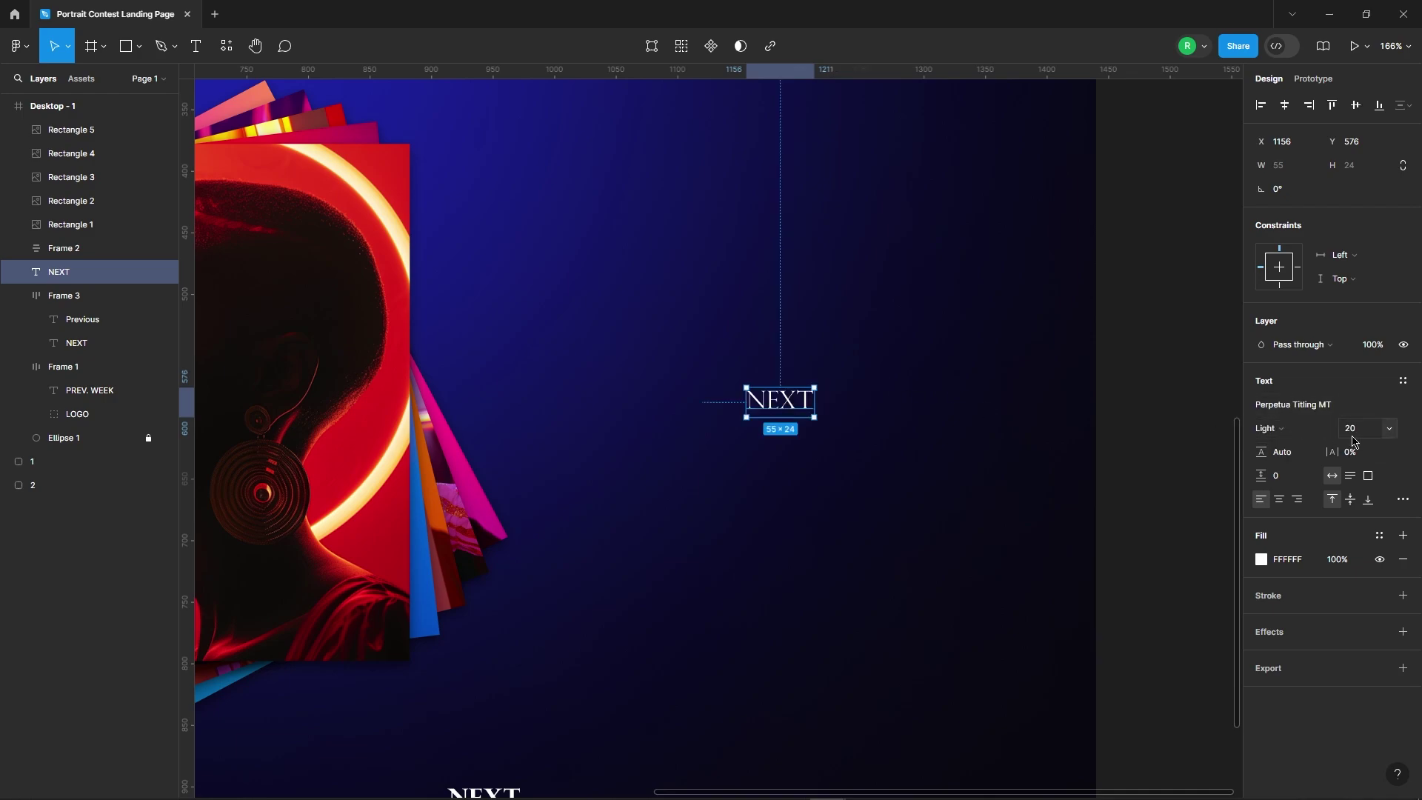
type("50")
key("Return")
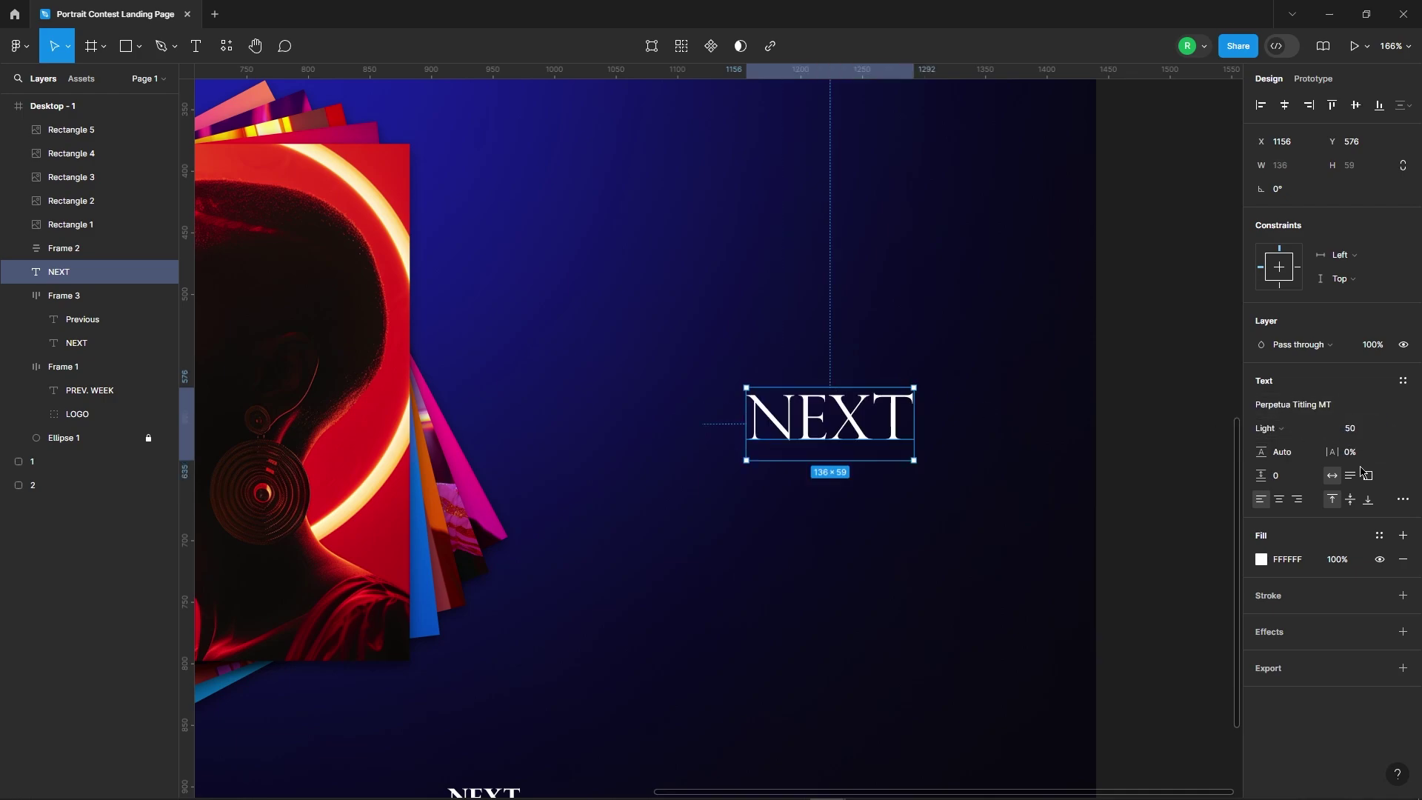
scroll(766, 253, "down", 3)
Duplicate the large NEXT twice below itself and retype the copies as WEEK and CONTEST
left_click(771, 381)
mouse_move(770, 381)
left_mouse_down()
mouse_move(770, 331)
mouse_move(774, 405)
left_mouse_up()
left_click_drag(773, 405, 790, 487)
double_click(777, 407)
type("WEEK")
double_click(788, 481)
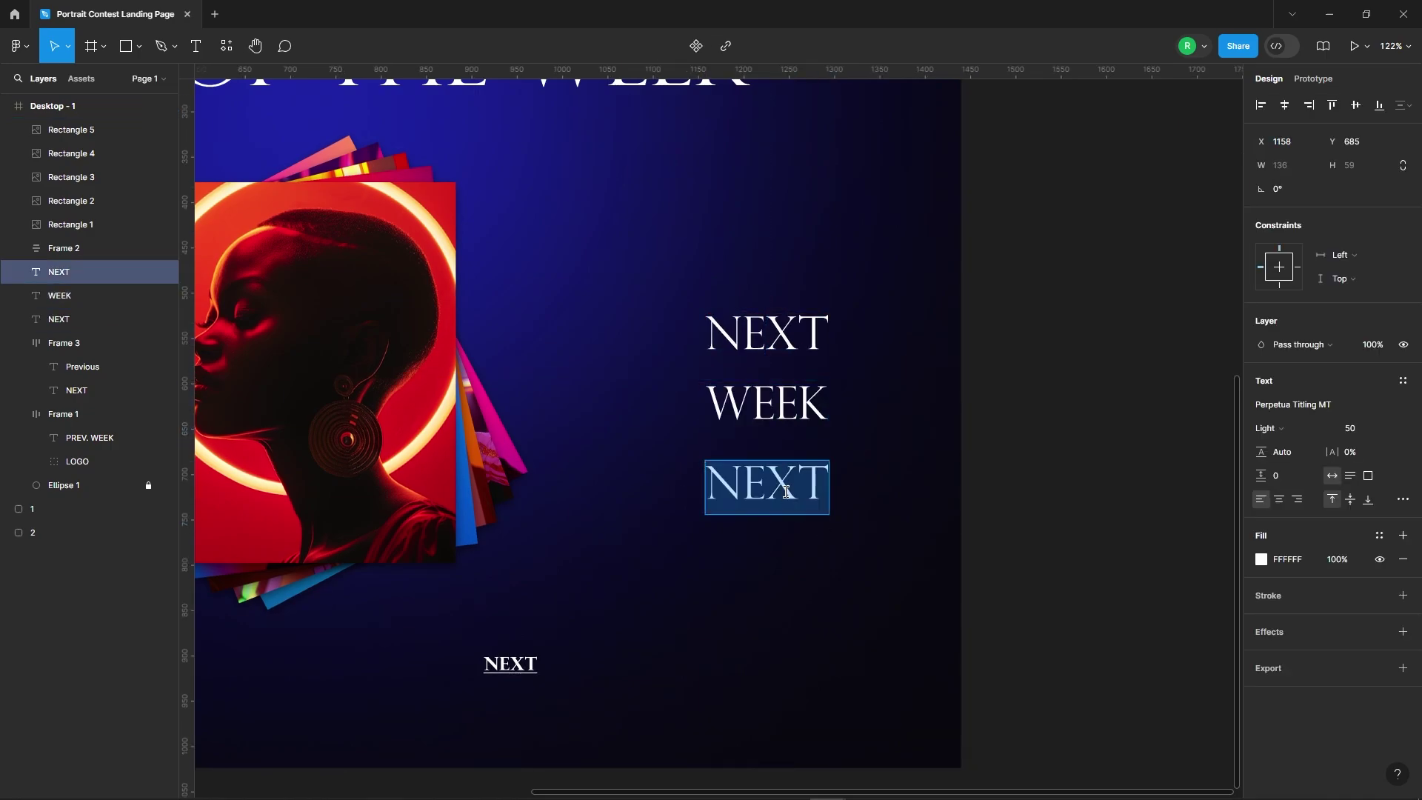
type("CONTEST")
left_click(933, 568)
Right-align the NEXT, WEEK and CONTEST lines and wrap them in auto layout
left_click_drag(932, 567, 700, 270)
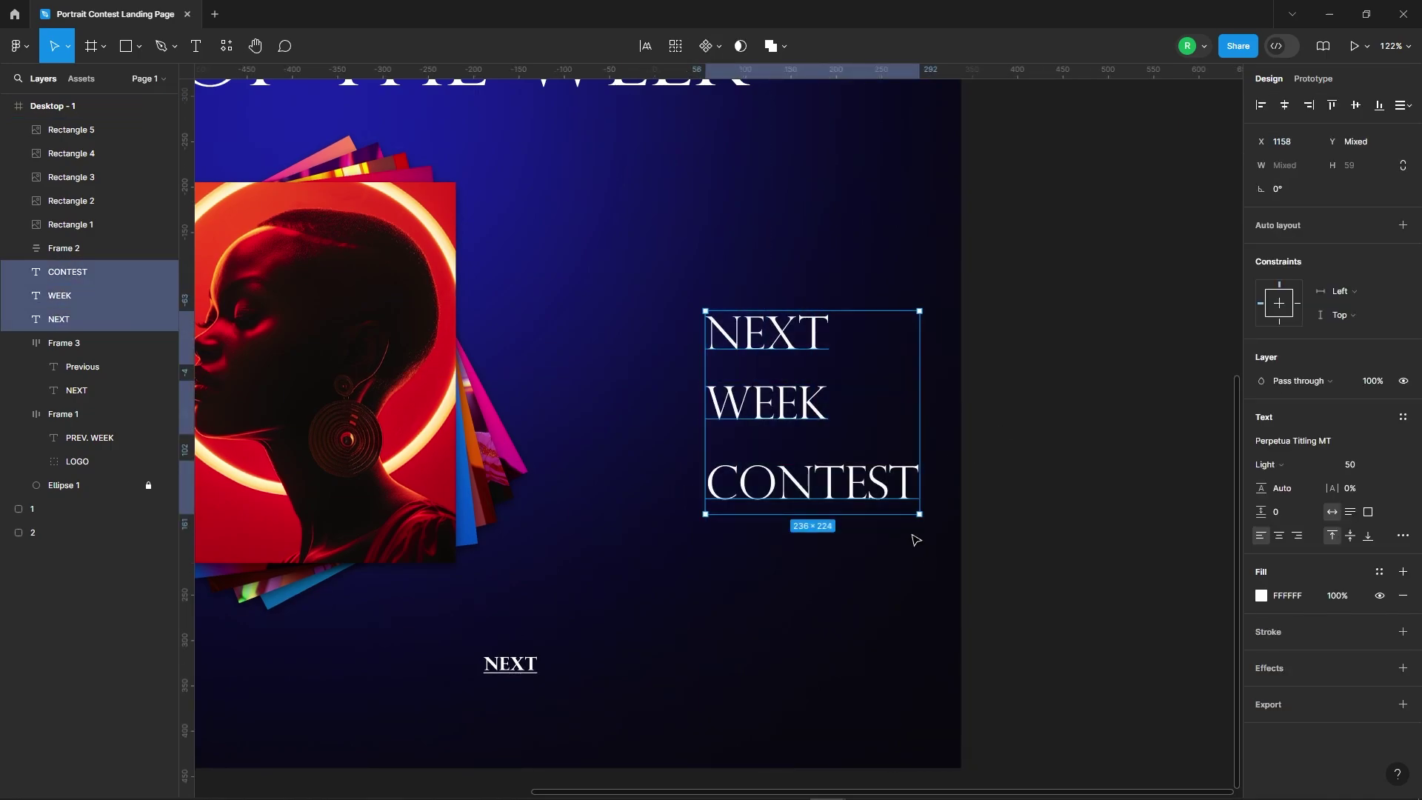
left_click(1309, 105)
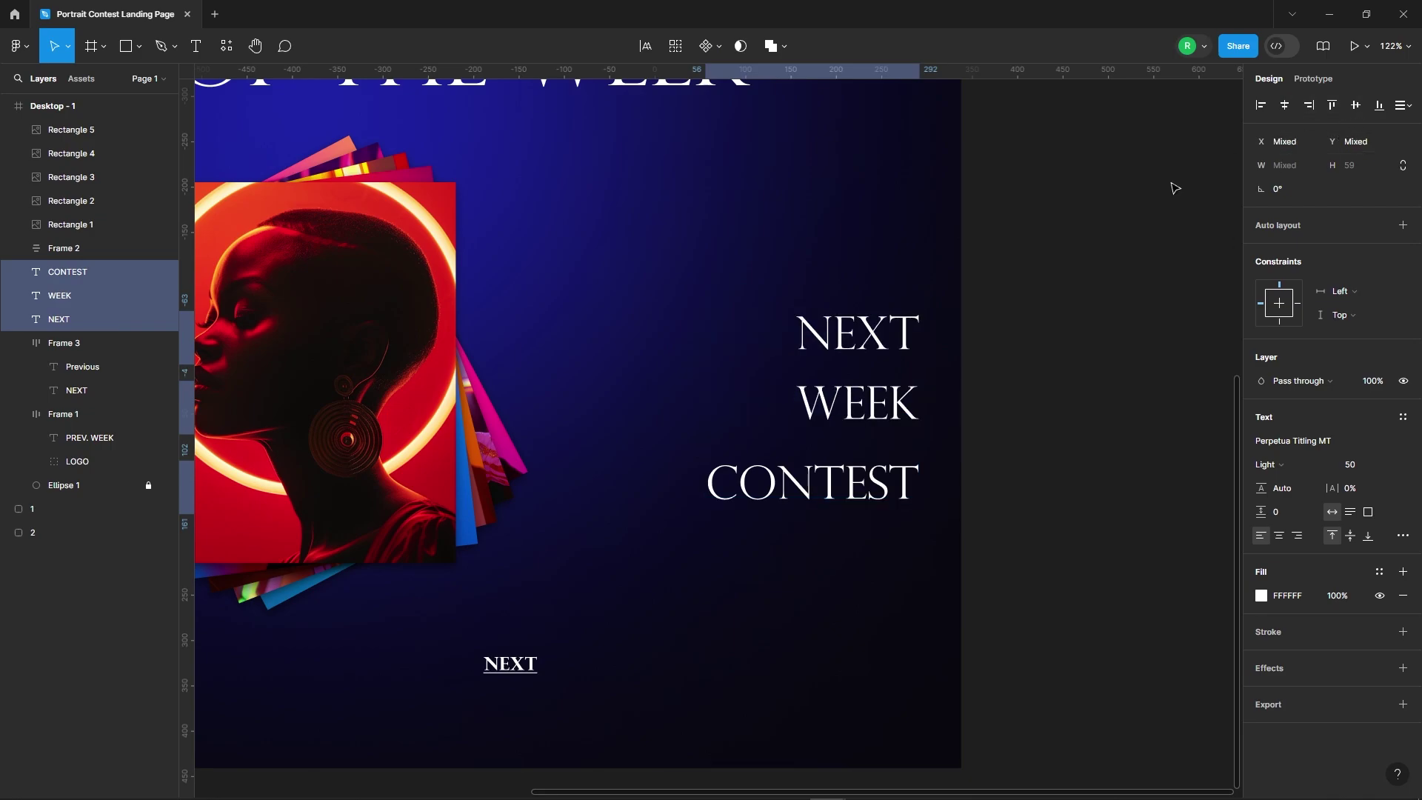
right_click(884, 322)
left_click(936, 581)
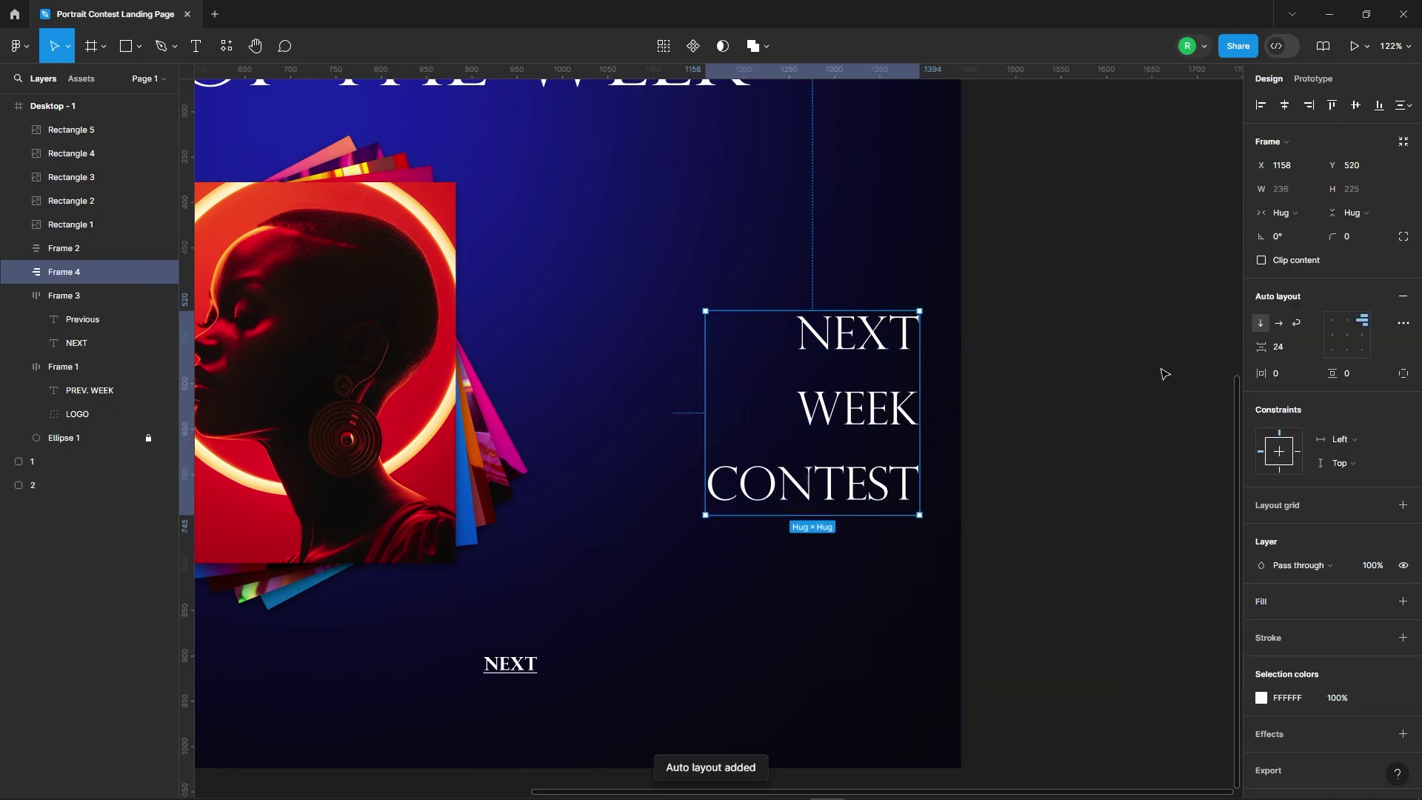
type("0")
Set the heading auto-layout gap to 0 so the lines stack tightly
key("Return")
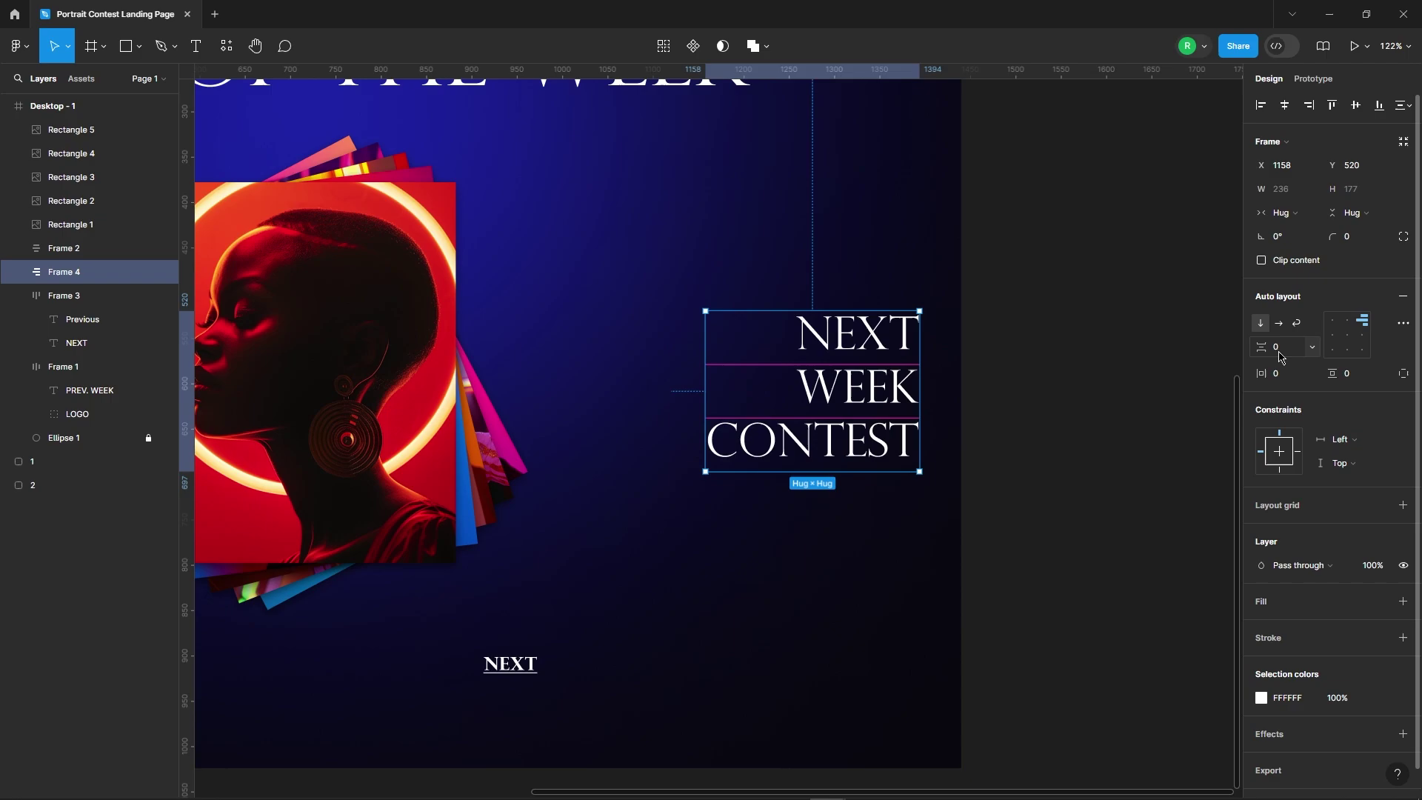
left_click(1033, 353)
left_click(814, 393)
Copy the NEXT link below CONTEST and start retyping it as JOIN NOW
scroll(781, 261, "down", 3)
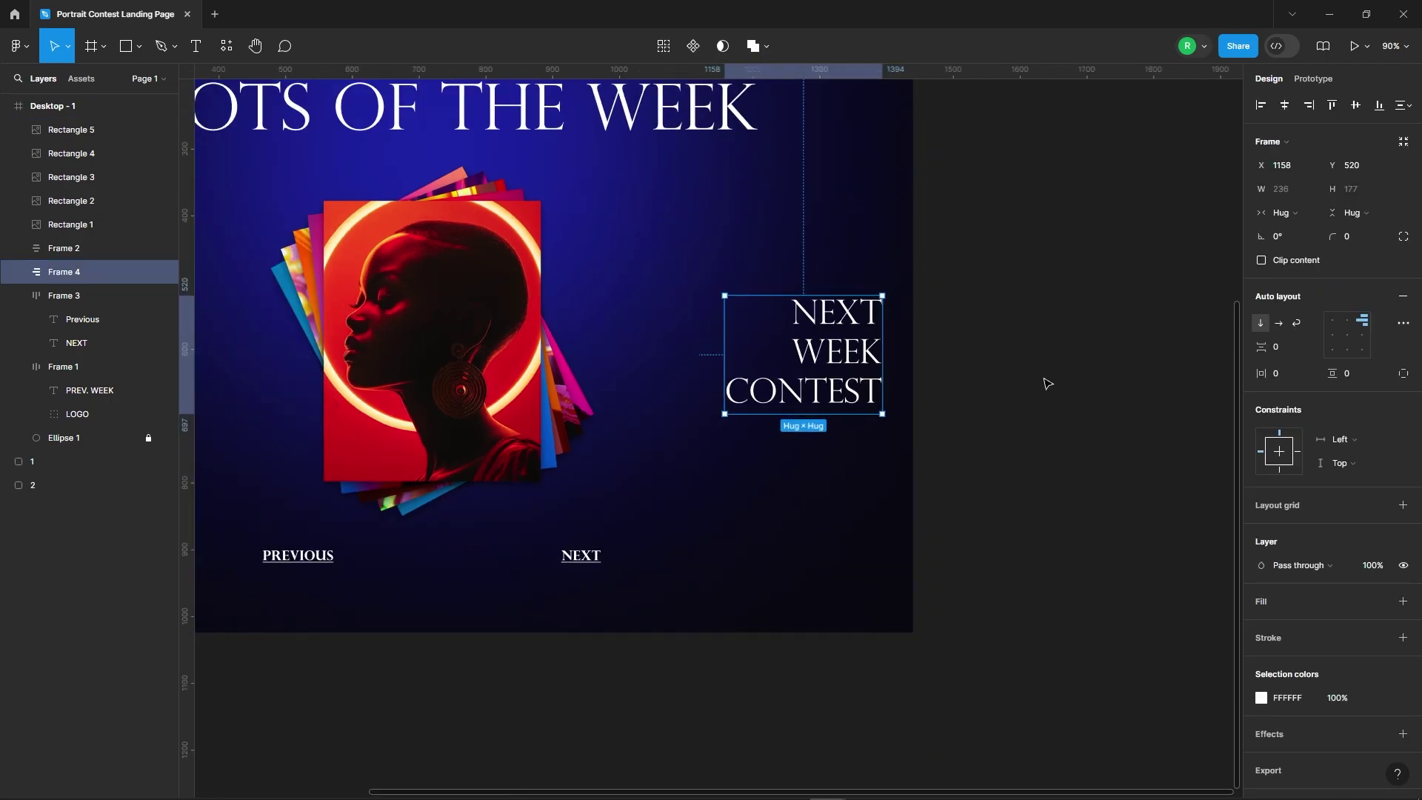
left_click(1044, 380)
double_click(585, 557)
left_click_drag(795, 483, 785, 476)
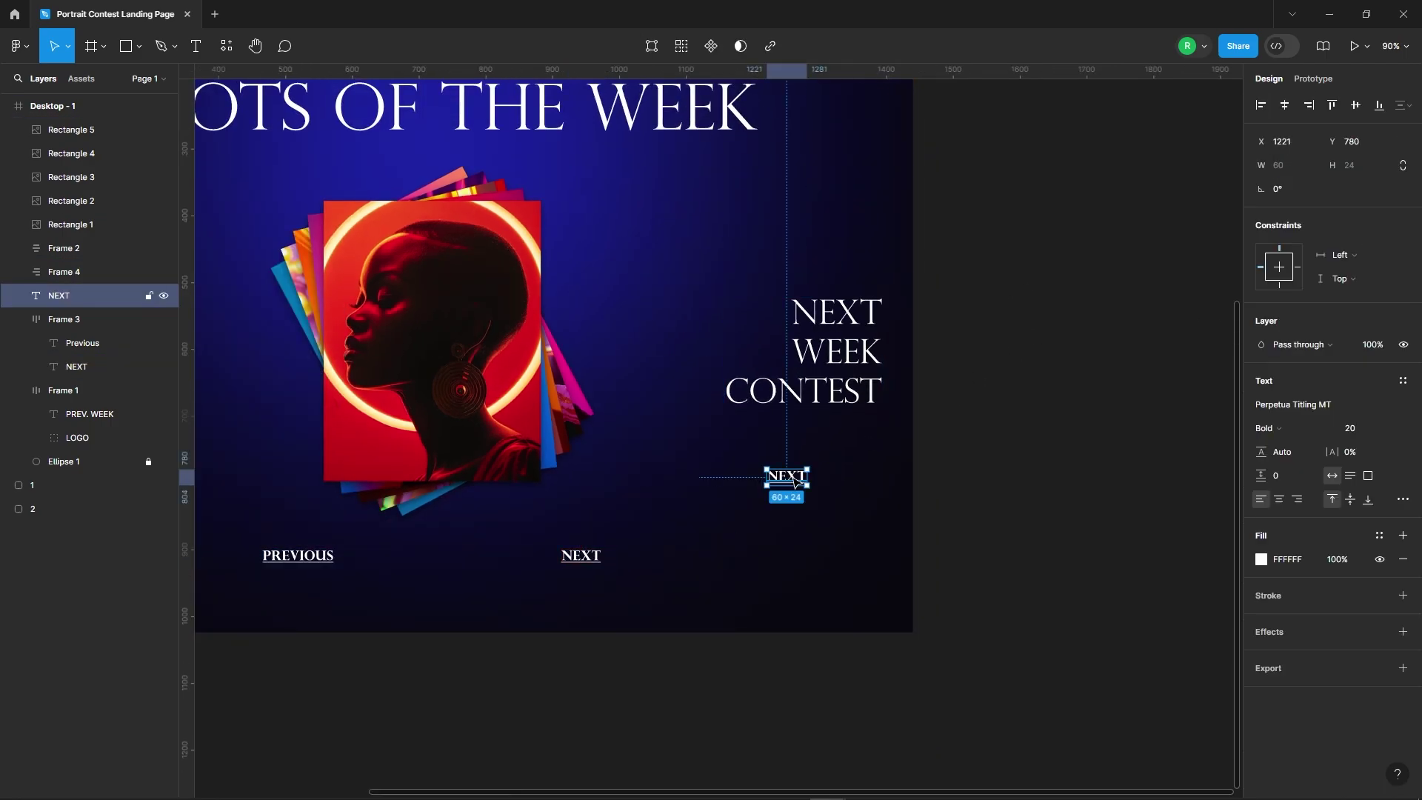
double_click(792, 475)
type("JOIN NOW")
Lower the layer opacity of the NEXT, WEEK and CONTEST lines
left_click(980, 469)
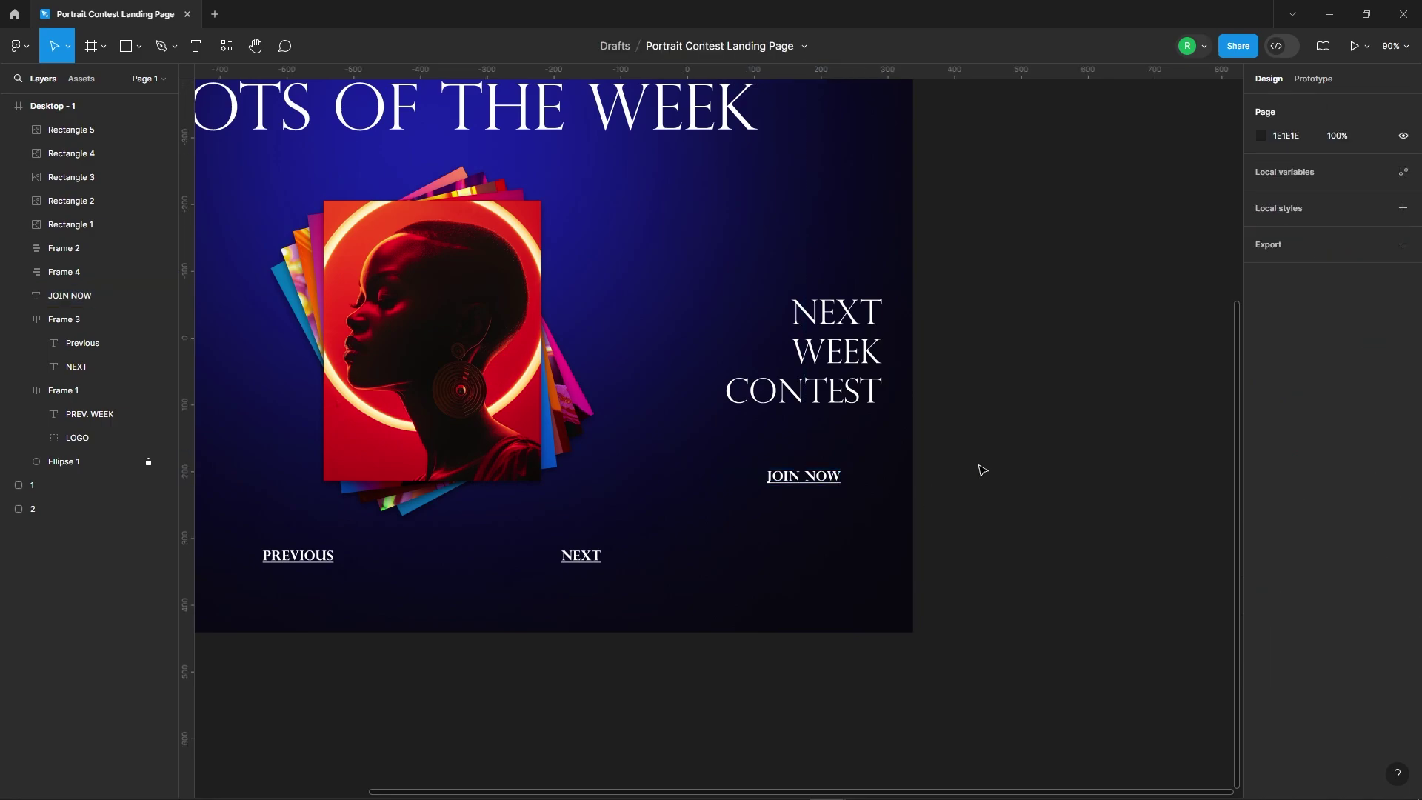
double_click(833, 390)
left_click(835, 348, "shift")
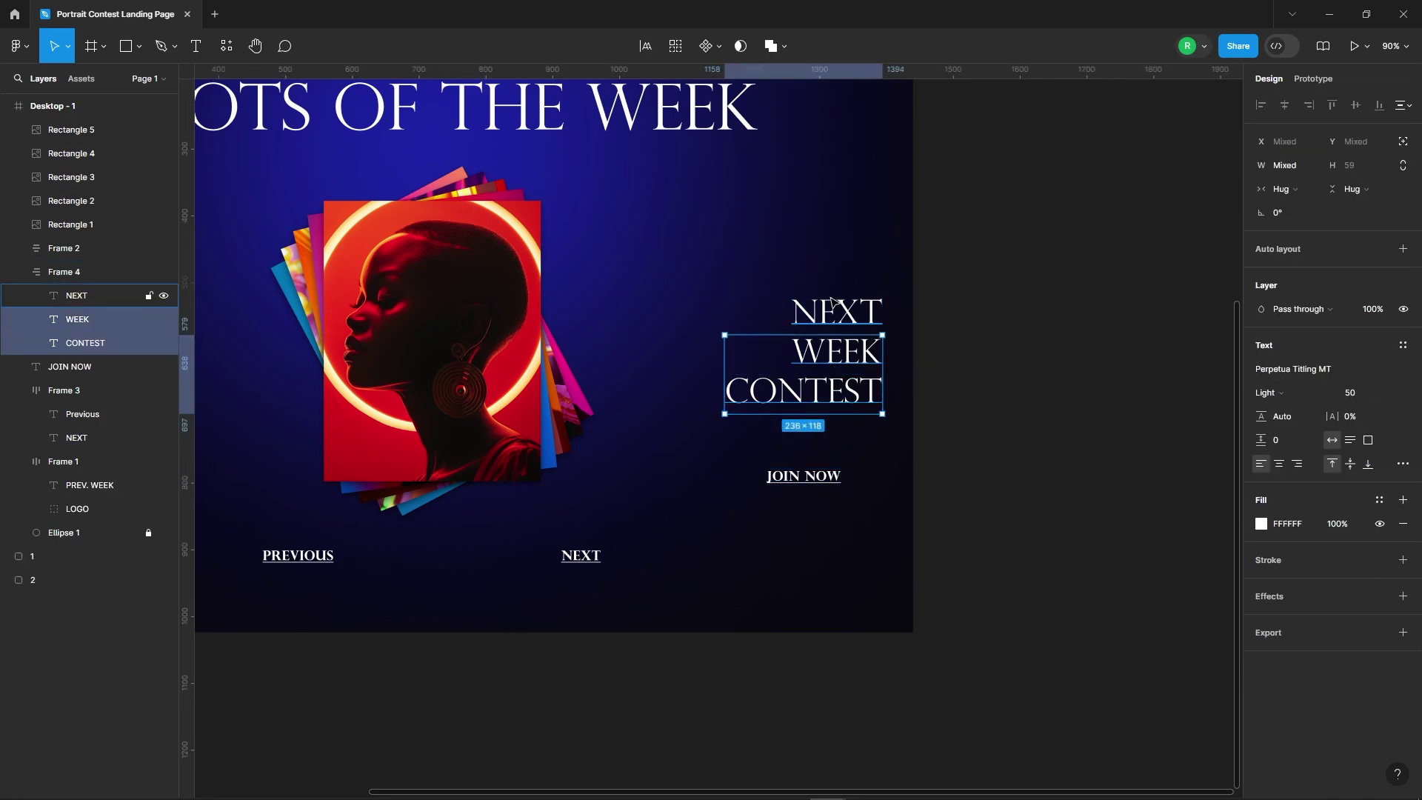
left_click(830, 300, "shift")
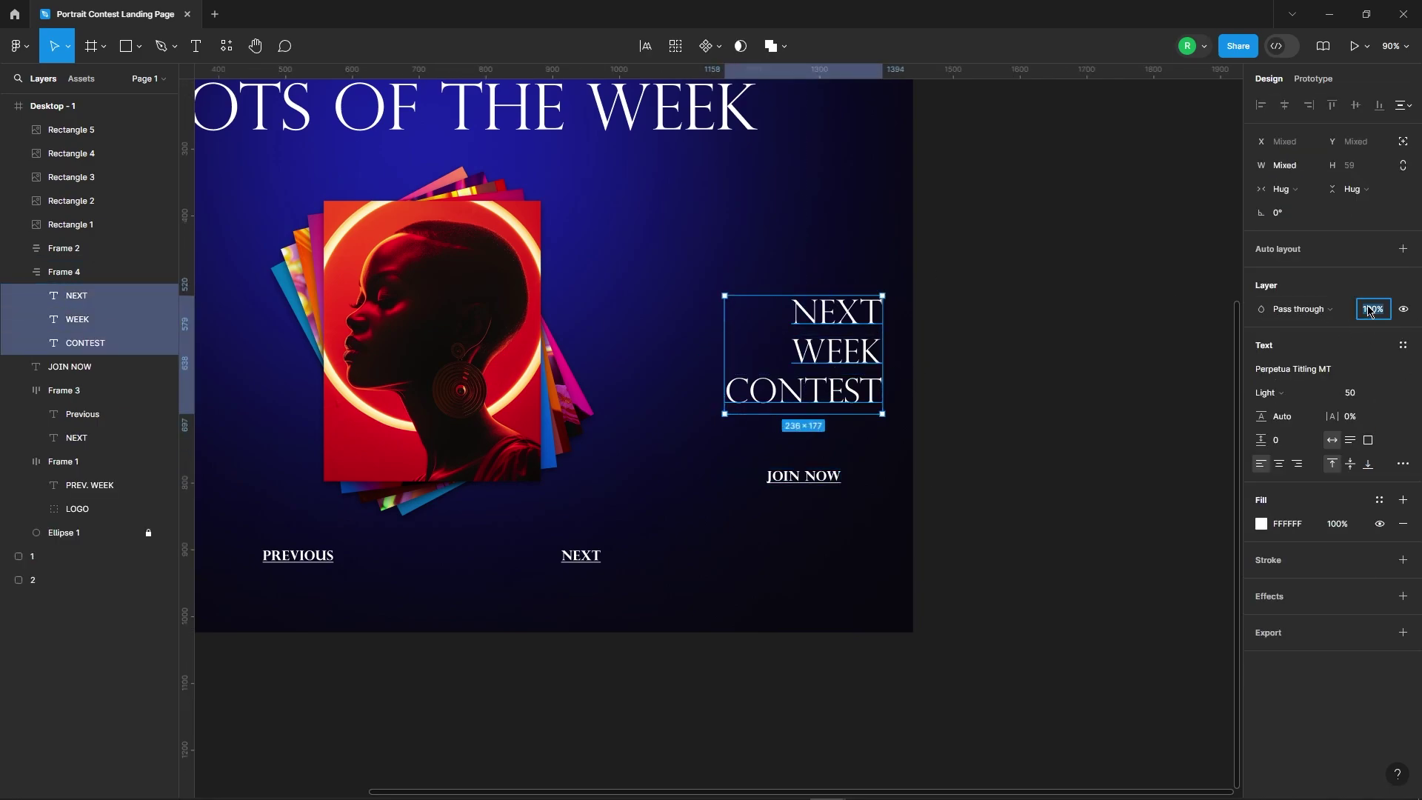
type("8")
key("Return")
left_click(1063, 303)
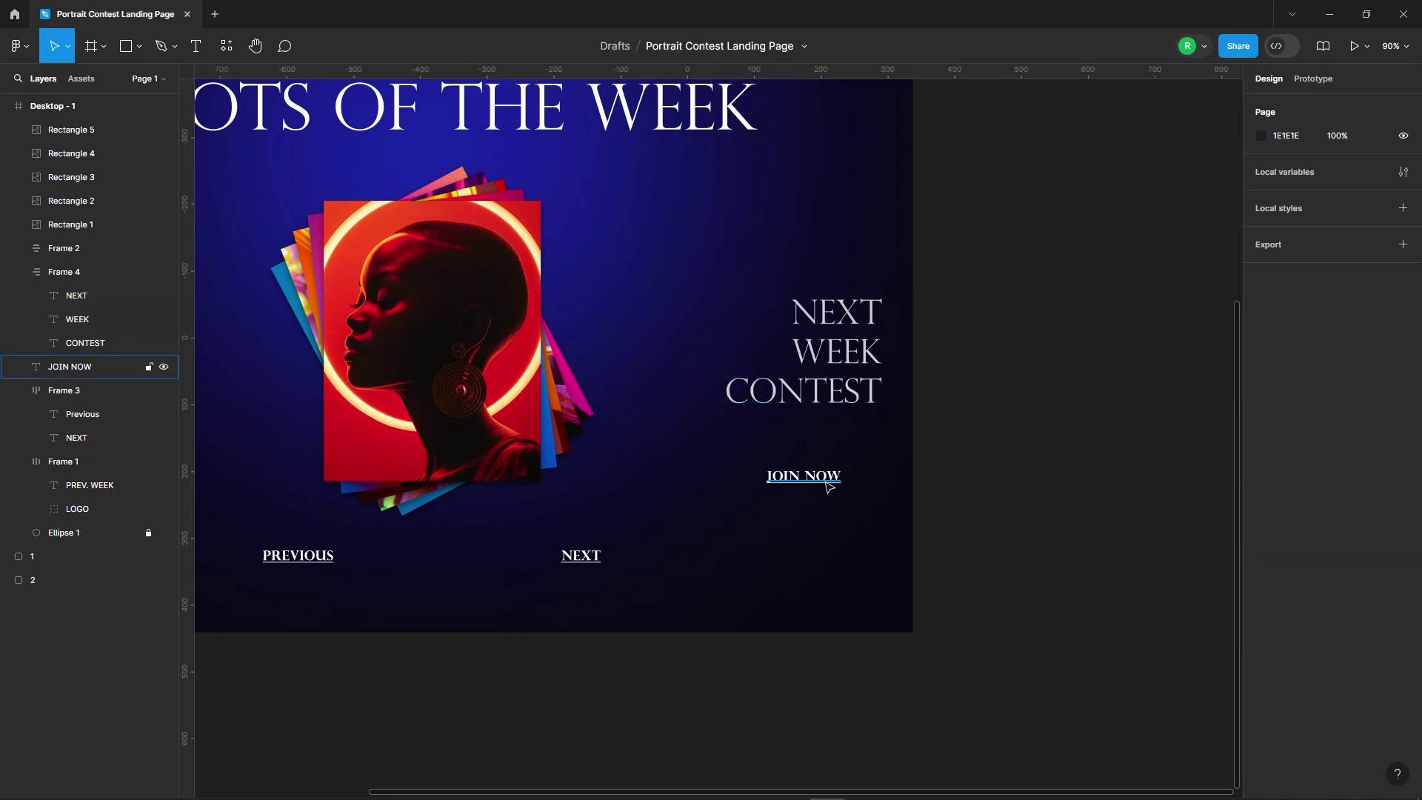
Combine the heading and JOIN NOW in a right-aligned auto-layout column with gap 20
left_click_drag(828, 486, 852, 445)
left_click(855, 392, "shift")
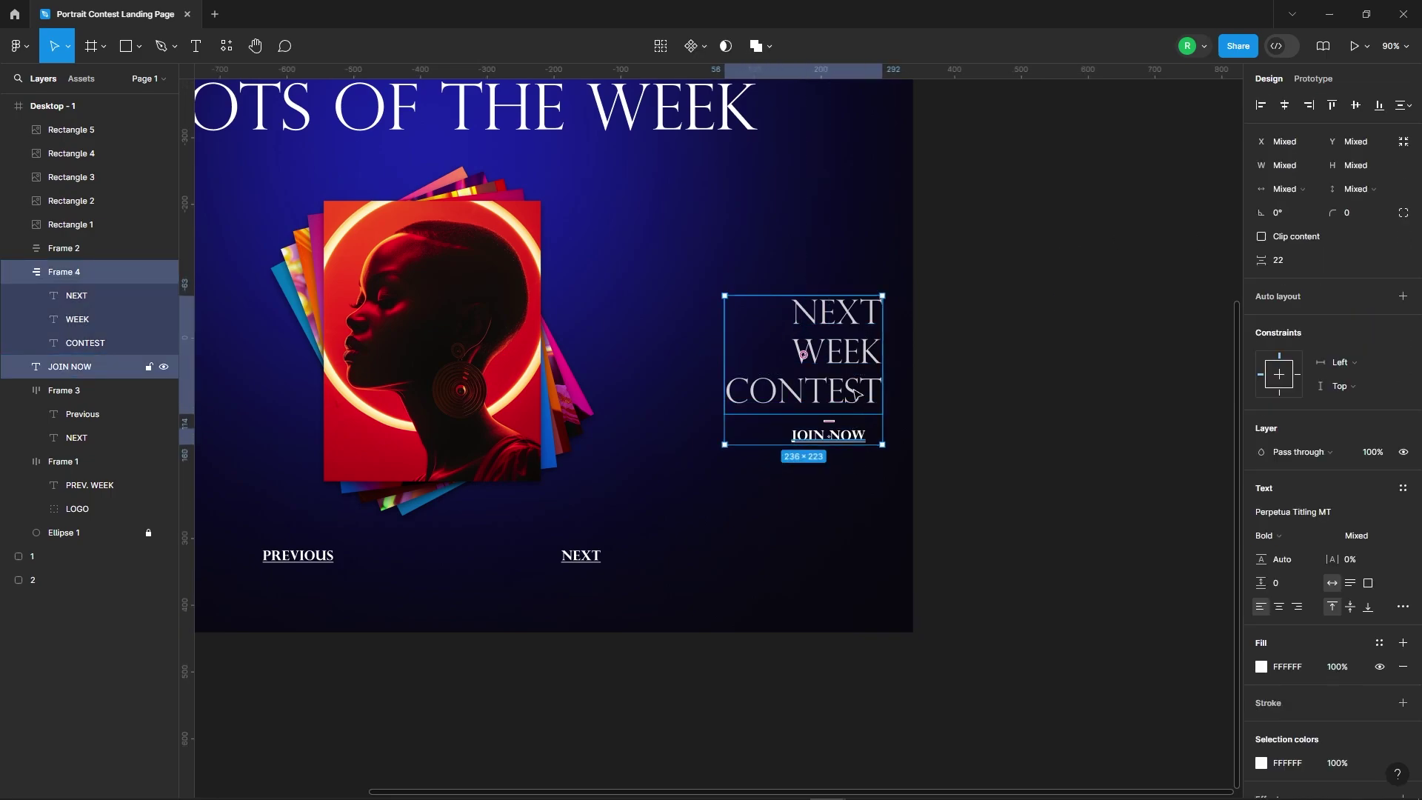
right_click(839, 297)
left_click(925, 581)
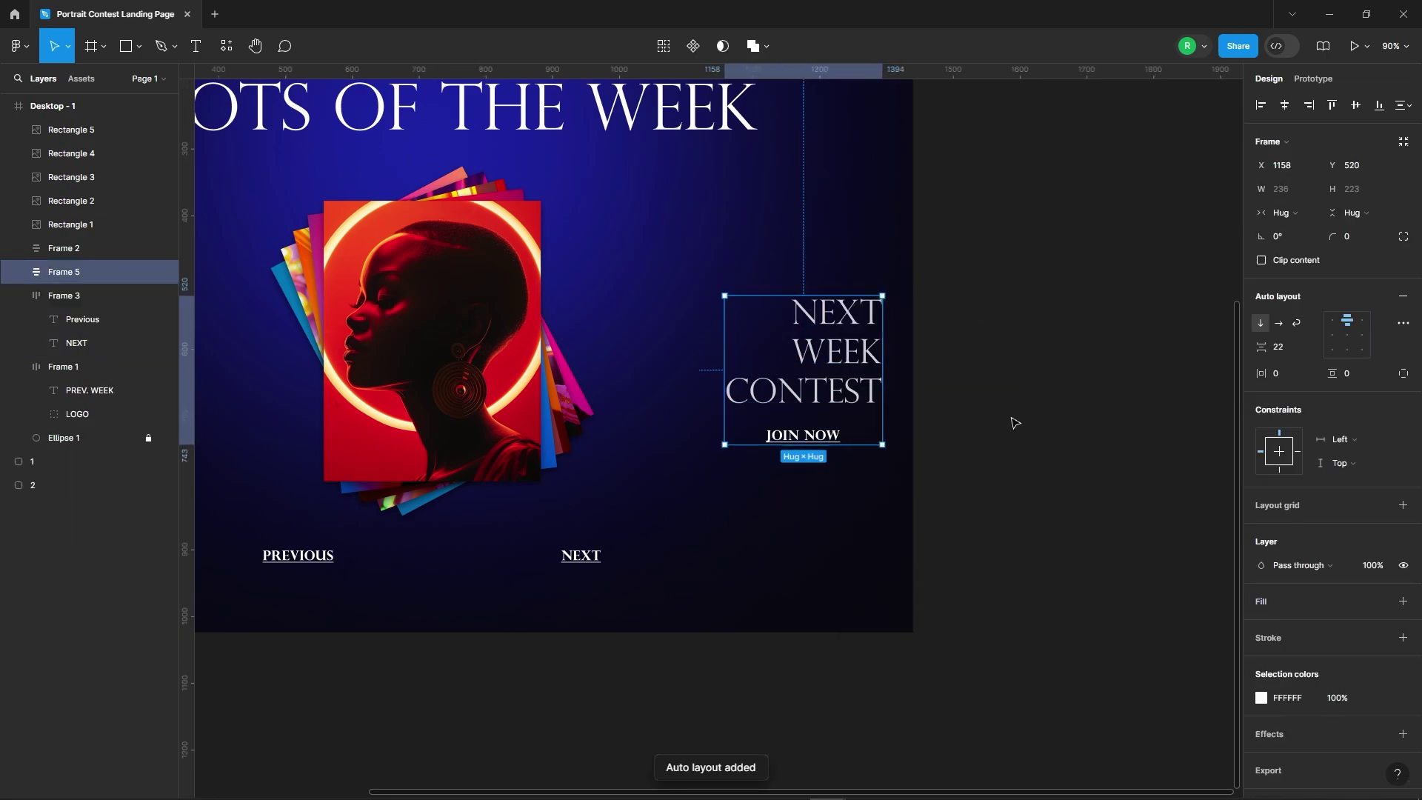
left_click(1363, 324)
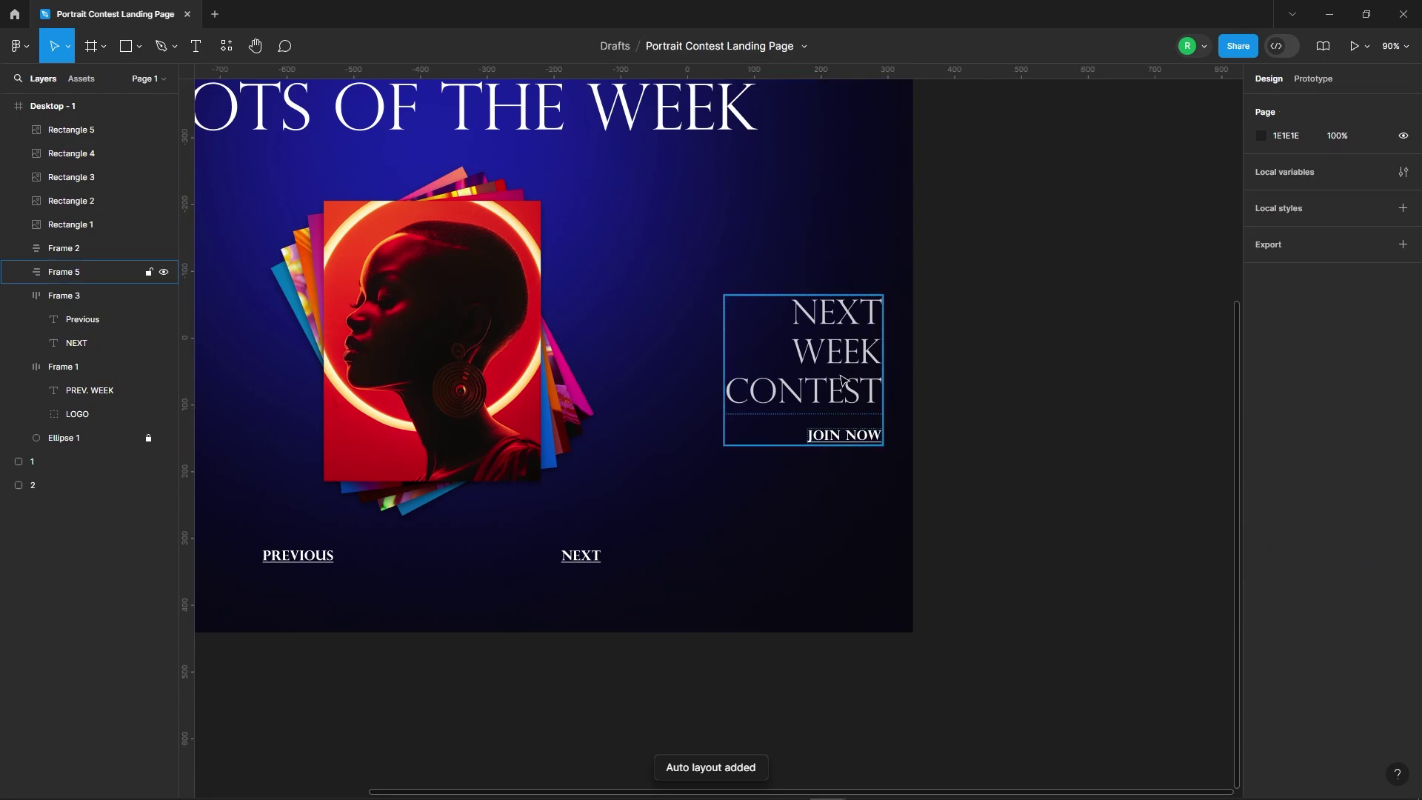
left_click(1279, 346)
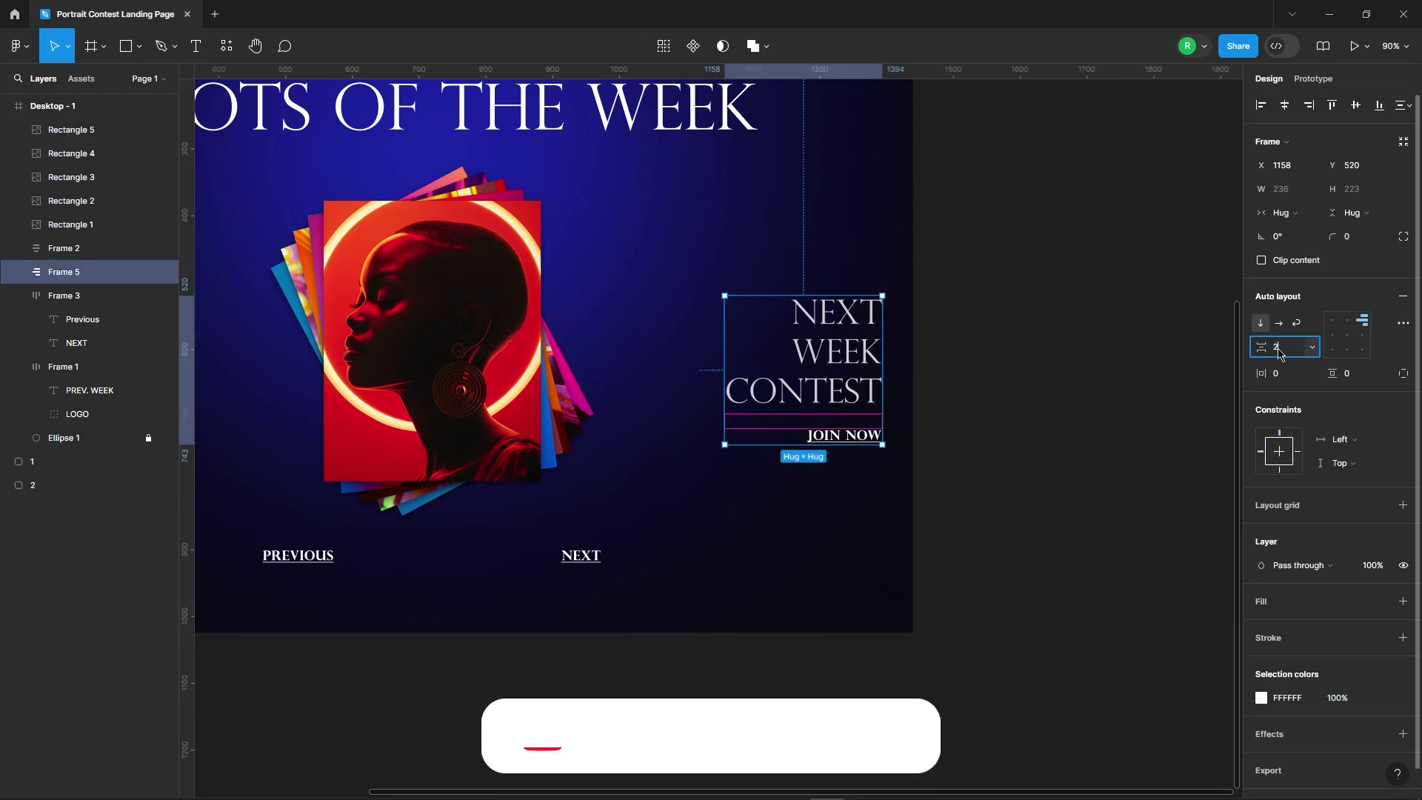
type("20")
key("Return")
left_click(970, 310)
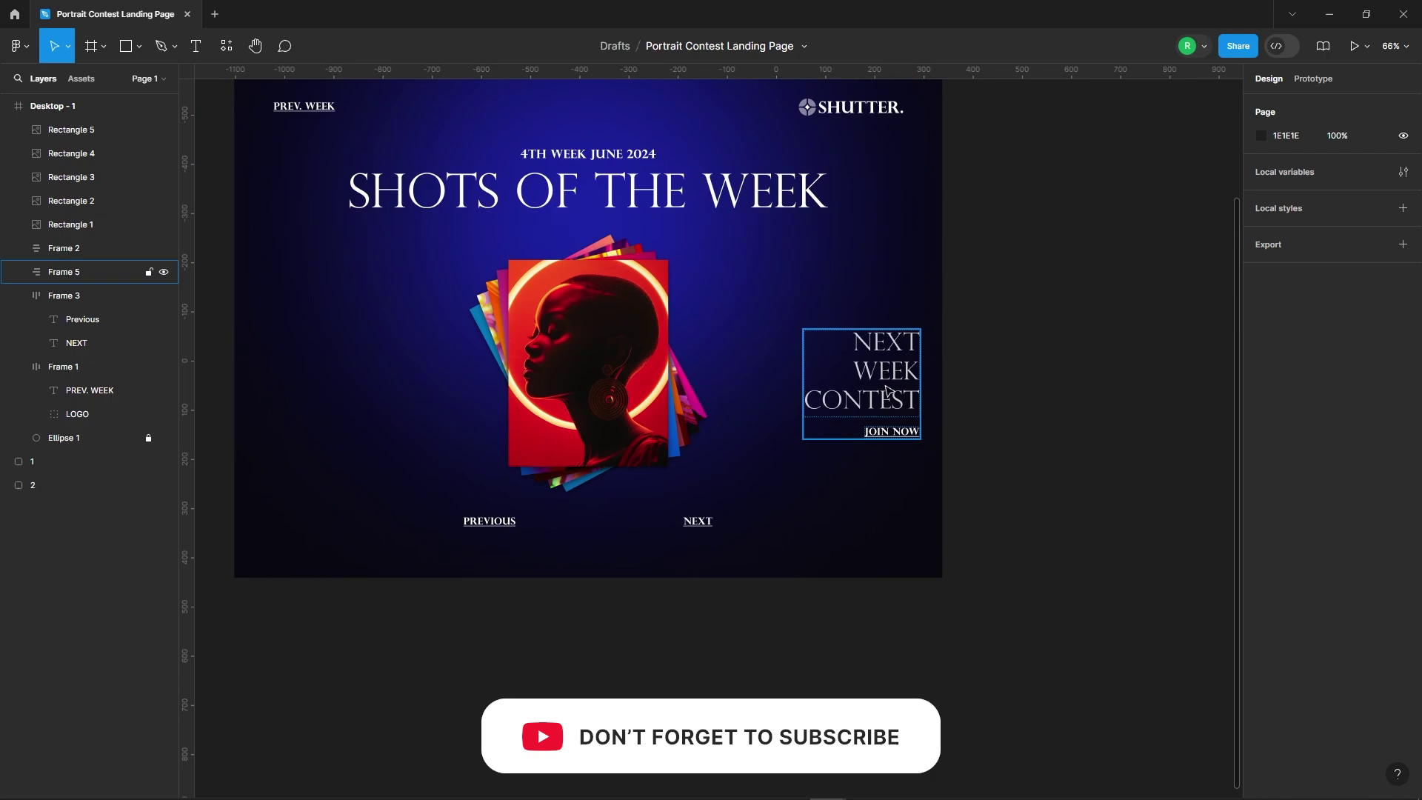
With the layout grid shown, move the contest block up-left to about X 1124, Y 388
left_click(864, 415)
key("shift+Return")
key("shift+g")
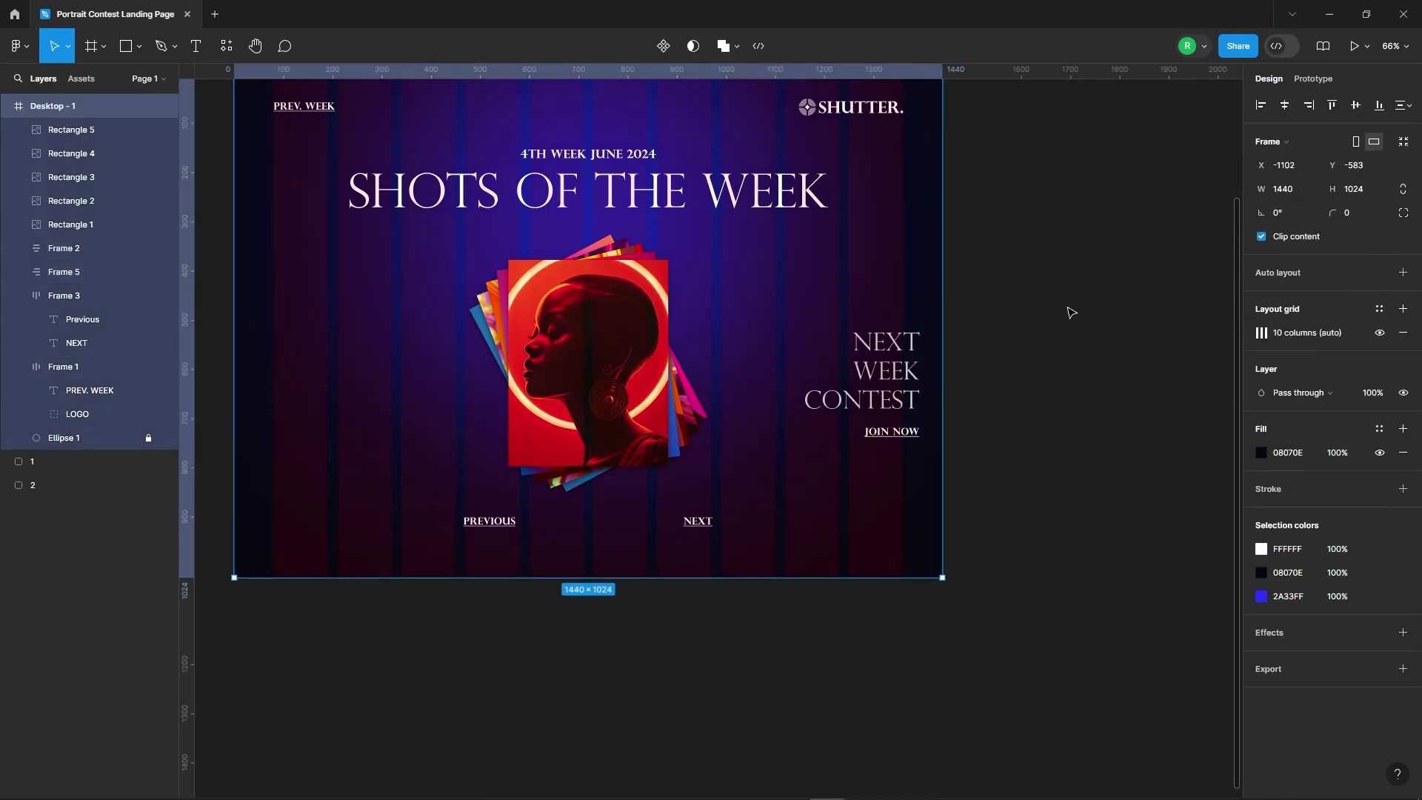
mouse_move(885, 371)
left_mouse_down()
mouse_move(856, 323)
mouse_move(876, 309)
left_mouse_up()
scroll(871, 318, "up", 2)
scroll(876, 325, "down", 1)
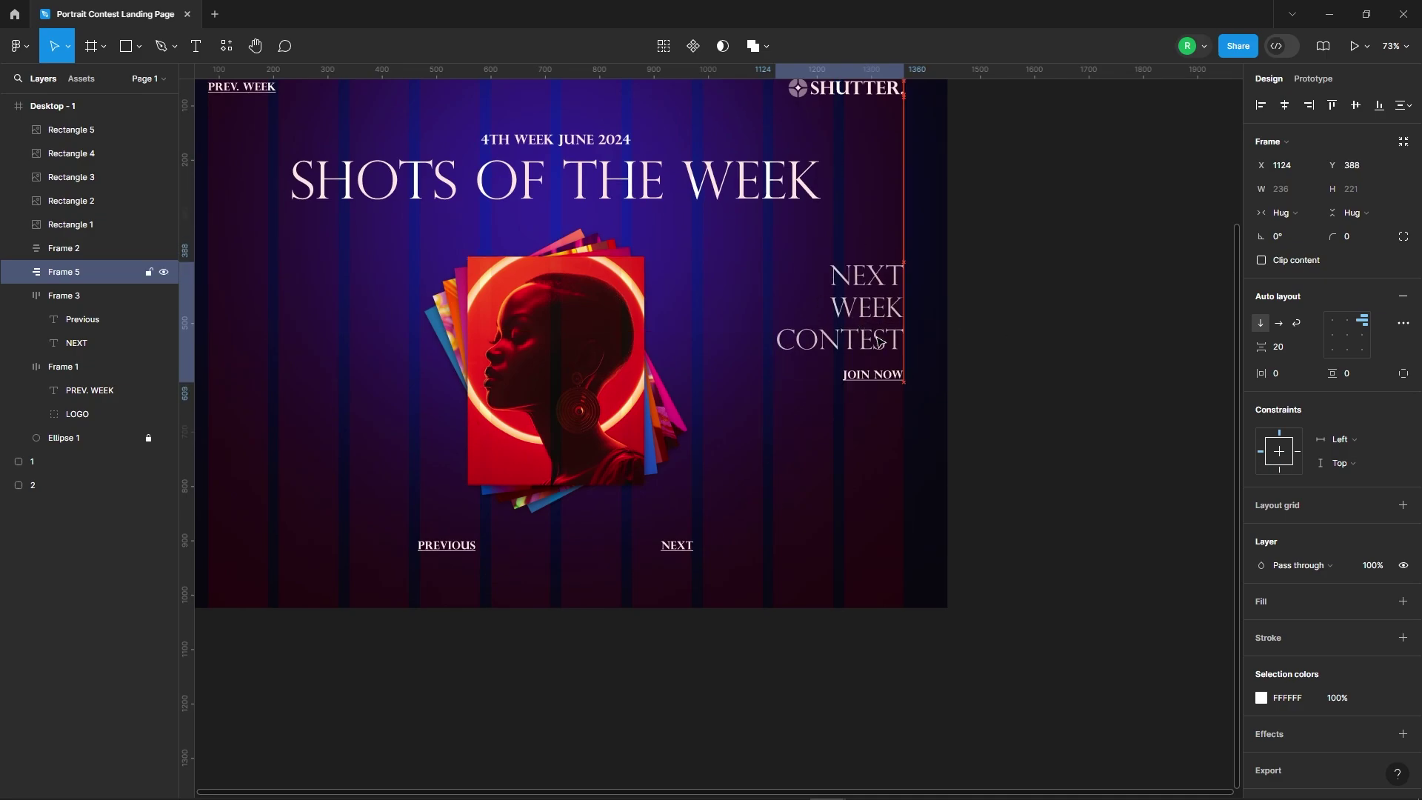
scroll(990, 402, "down", 2)
Hide the desktop frame's column grid and clear the selection
left_click(990, 402)
left_click(850, 437)
left_click(1379, 332)
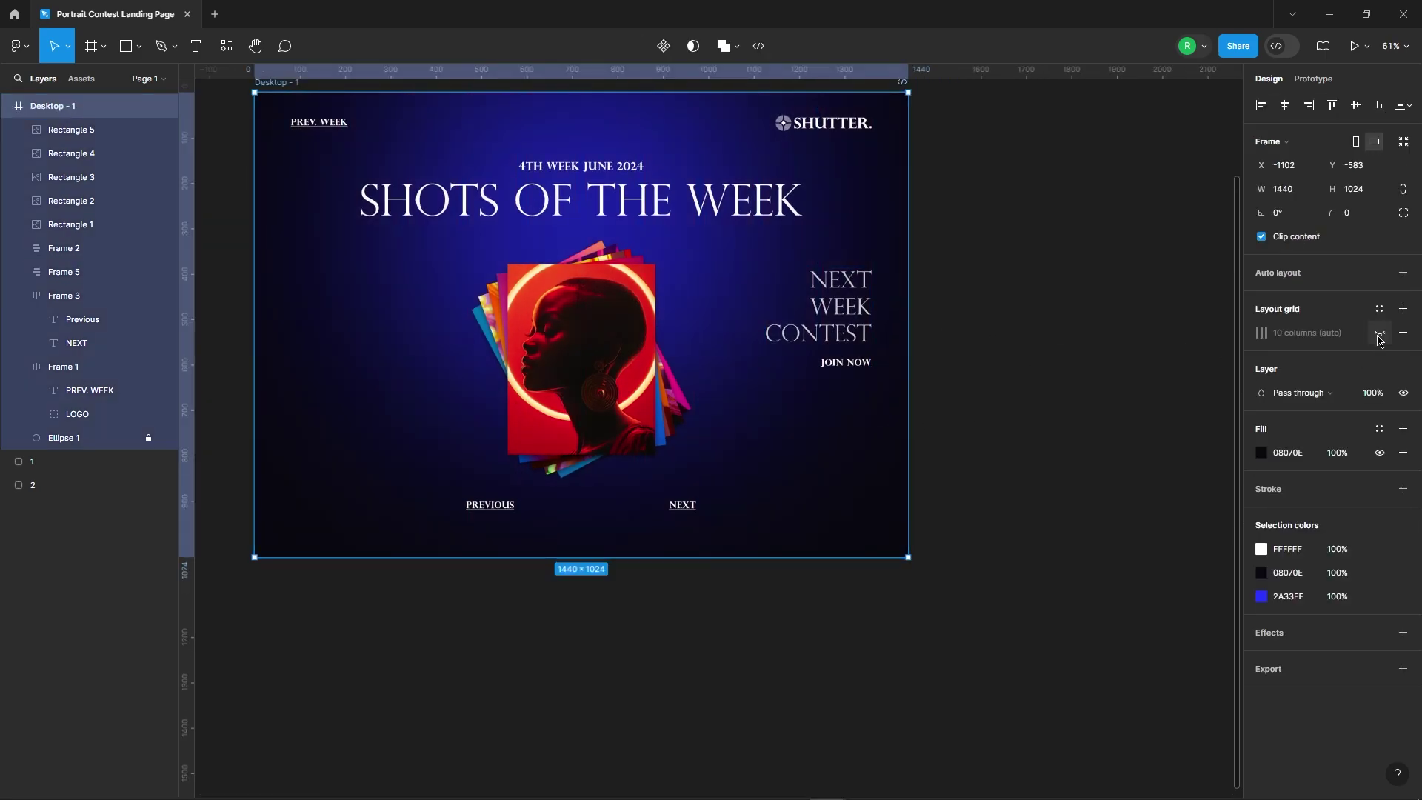
left_click(970, 339)
left_click(828, 345)
left_click(988, 359)
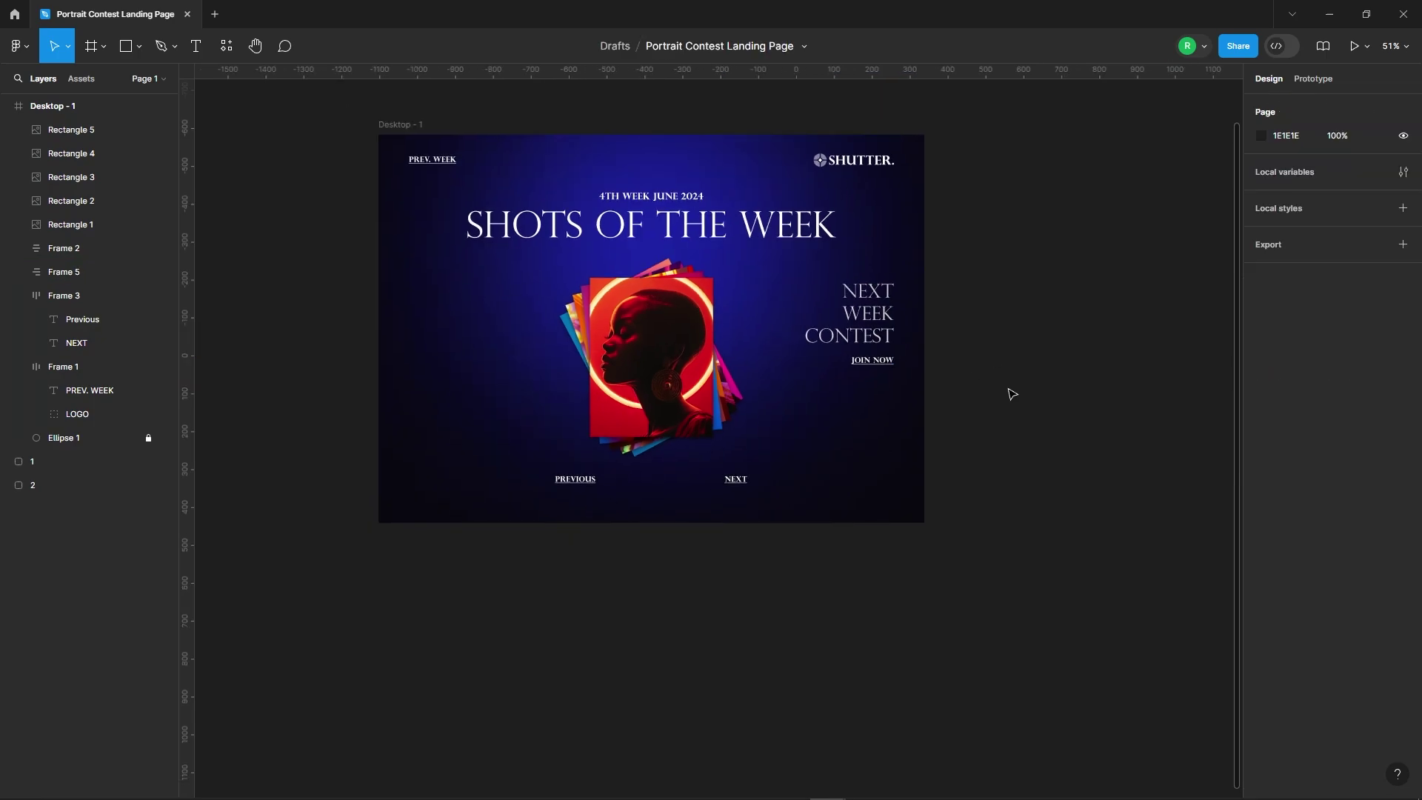
Duplicate NEXT below JOIN NOW and retype the copy as REPLAY
scroll(705, 459, "up", 2)
double_click(748, 486)
left_click_drag(748, 487, 874, 411)
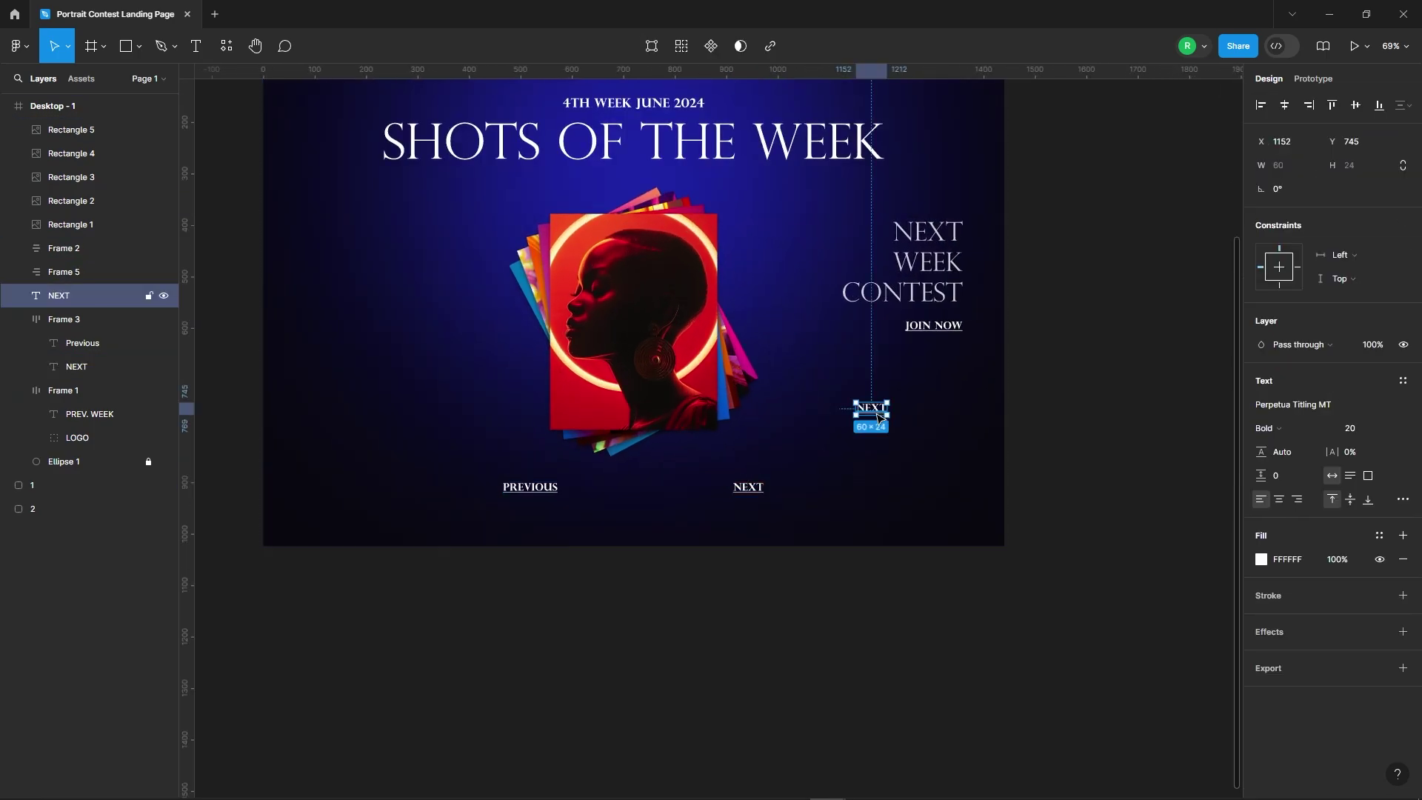
scroll(874, 411, "up", 3)
scroll(874, 411, "up", 2)
scroll(806, 403, "up", 2)
double_click(806, 403)
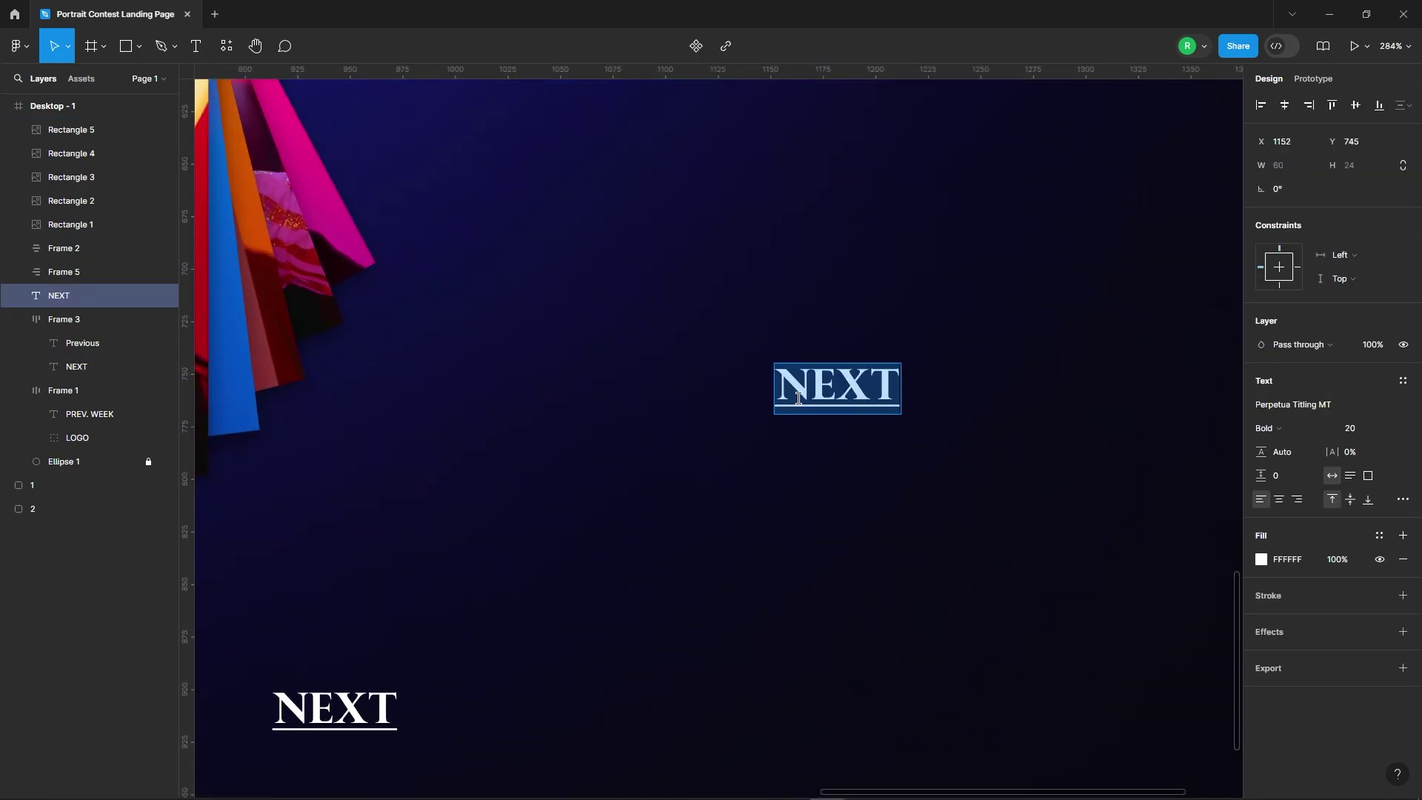
type("REPLAY")
key("Escape")
scroll(815, 511, "down", 7)
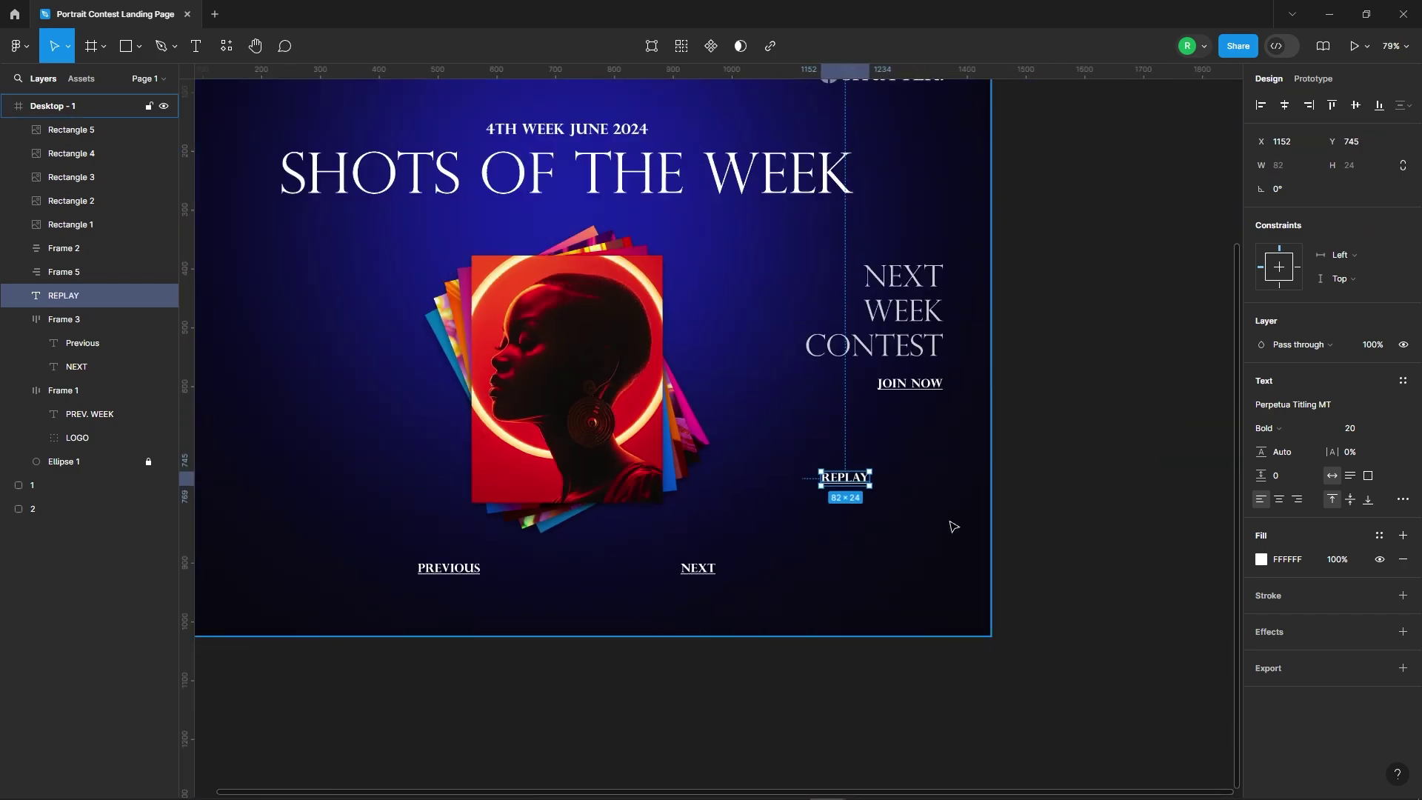
left_click(949, 527)
Centre the NEXT WEEK CONTEST block on the desktop and bring it to front
left_click(932, 311)
scroll(932, 311, "down", 2)
left_click(1284, 104)
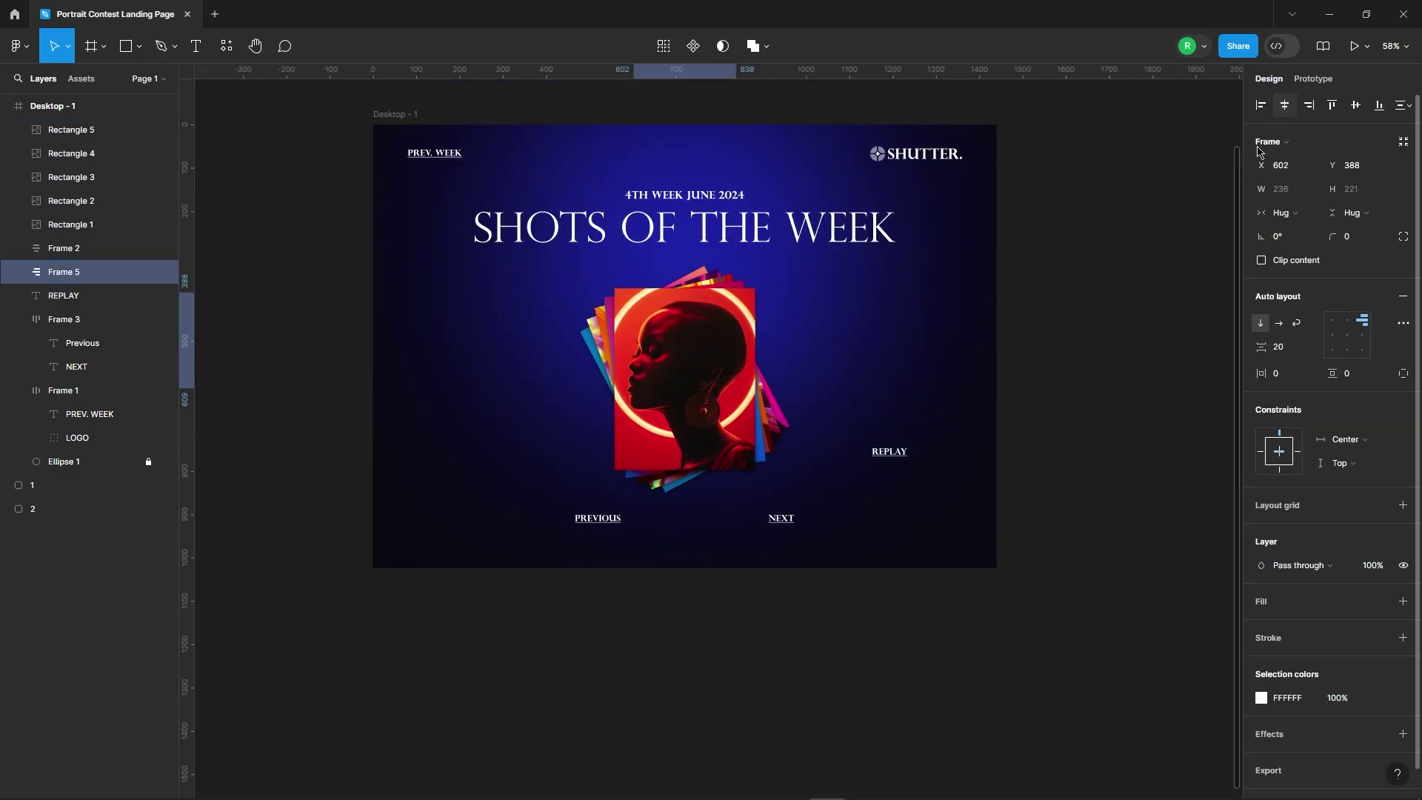
scroll(655, 329, "up", 3)
right_click(682, 285)
left_click(721, 397)
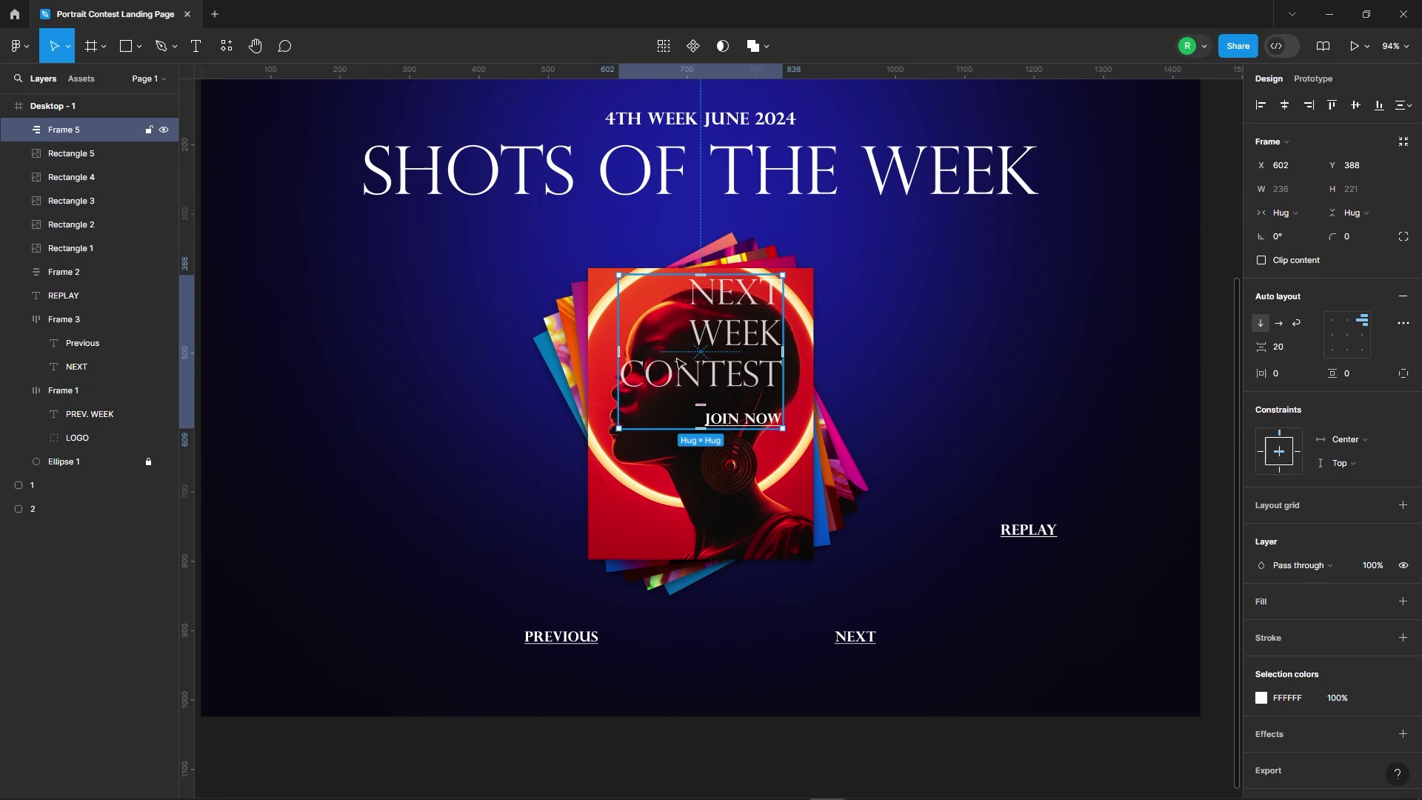
scroll(749, 371, "up", 2)
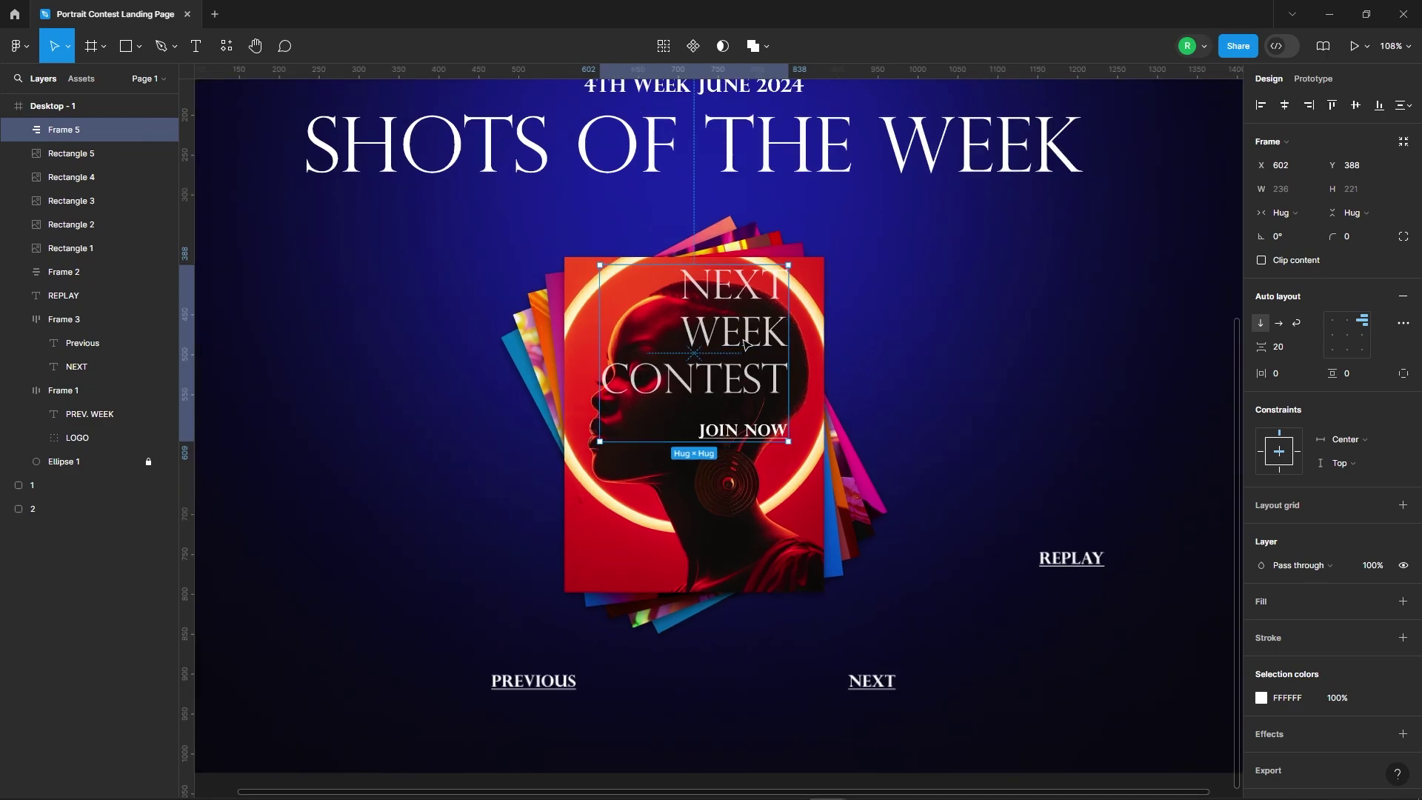
left_click(1365, 101)
scroll(825, 343, "down", 3)
left_click(916, 483)
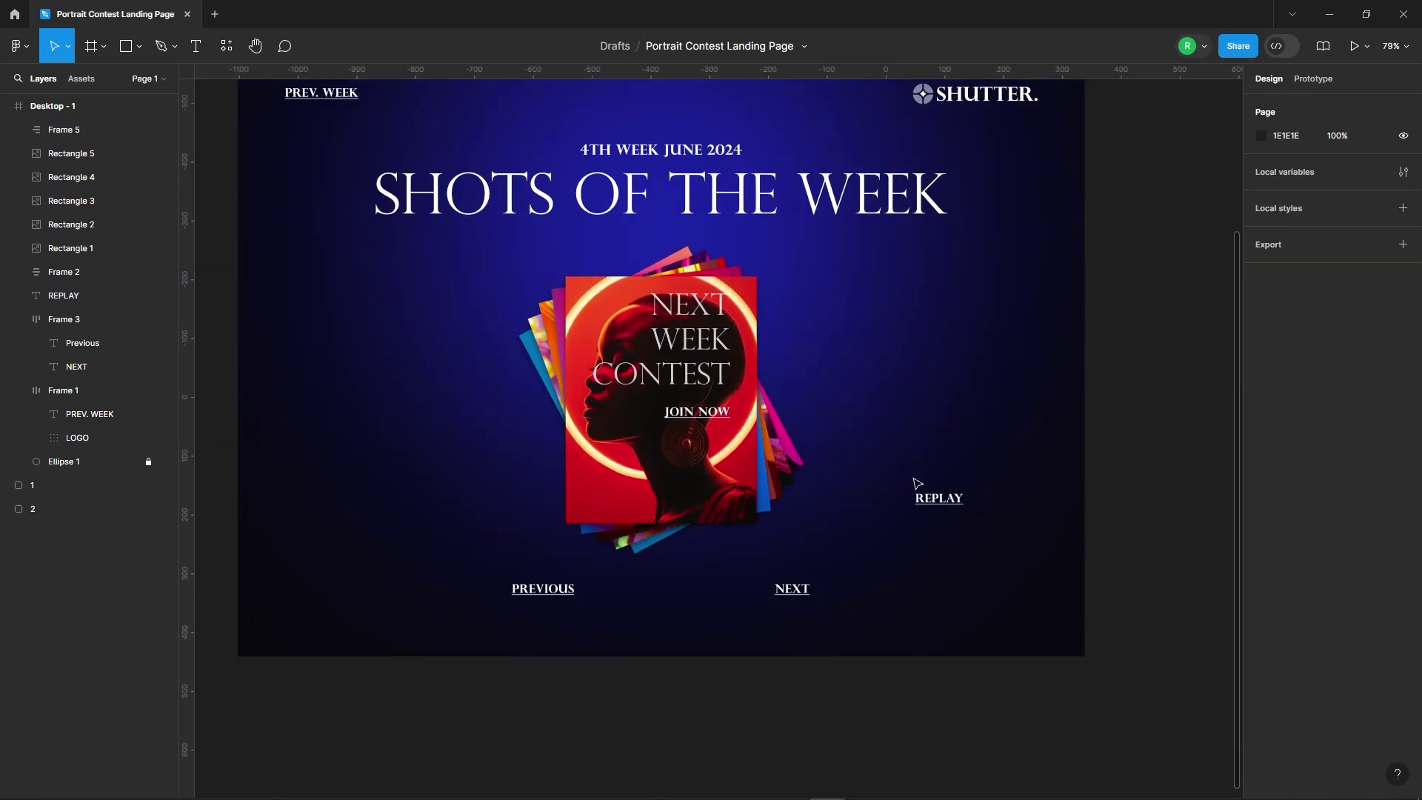
Centre REPLAY on the desktop, bring it to front, and place it below JOIN NOW
left_click(955, 505)
left_click(1286, 108)
left_click(1355, 104)
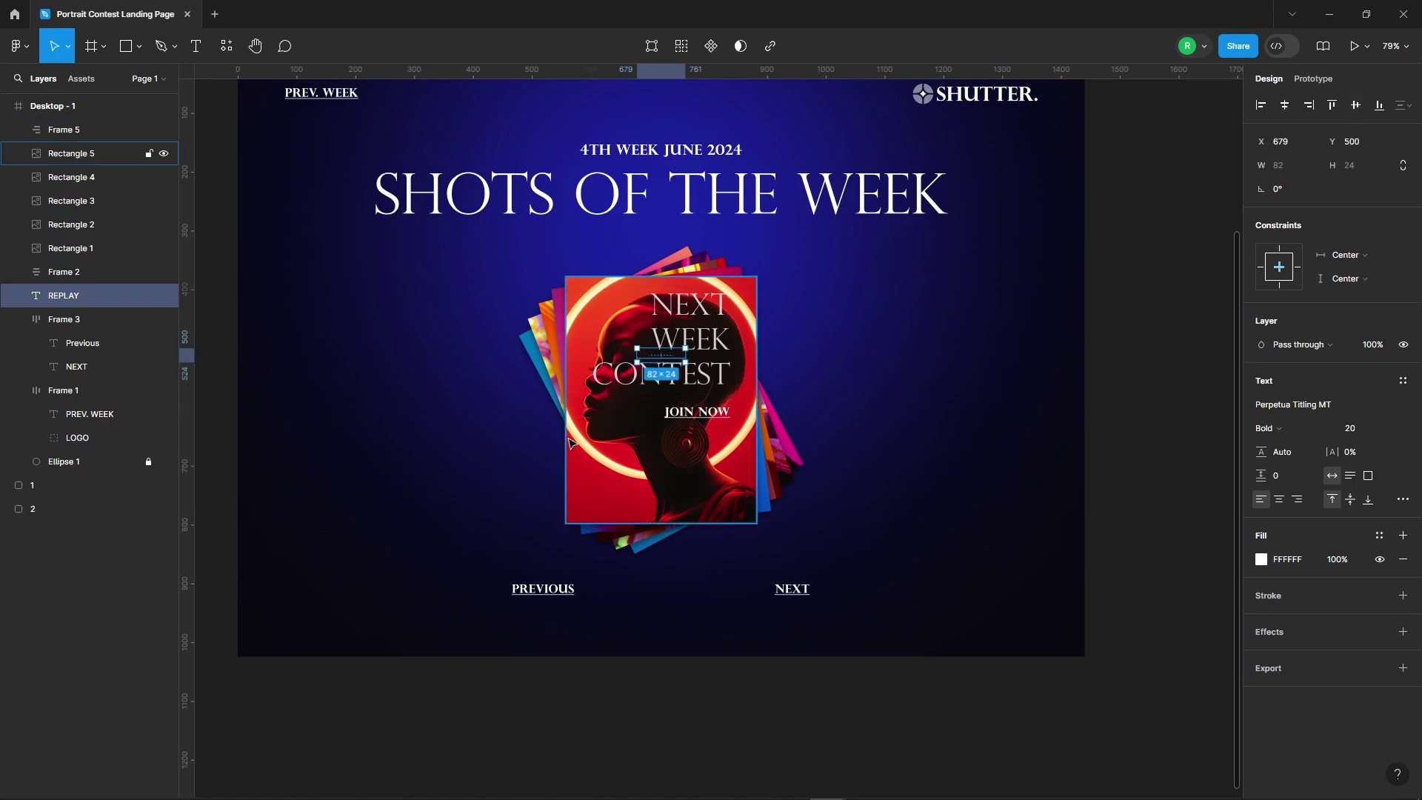
scroll(644, 356, "up", 2)
right_click(651, 353)
left_click(685, 432)
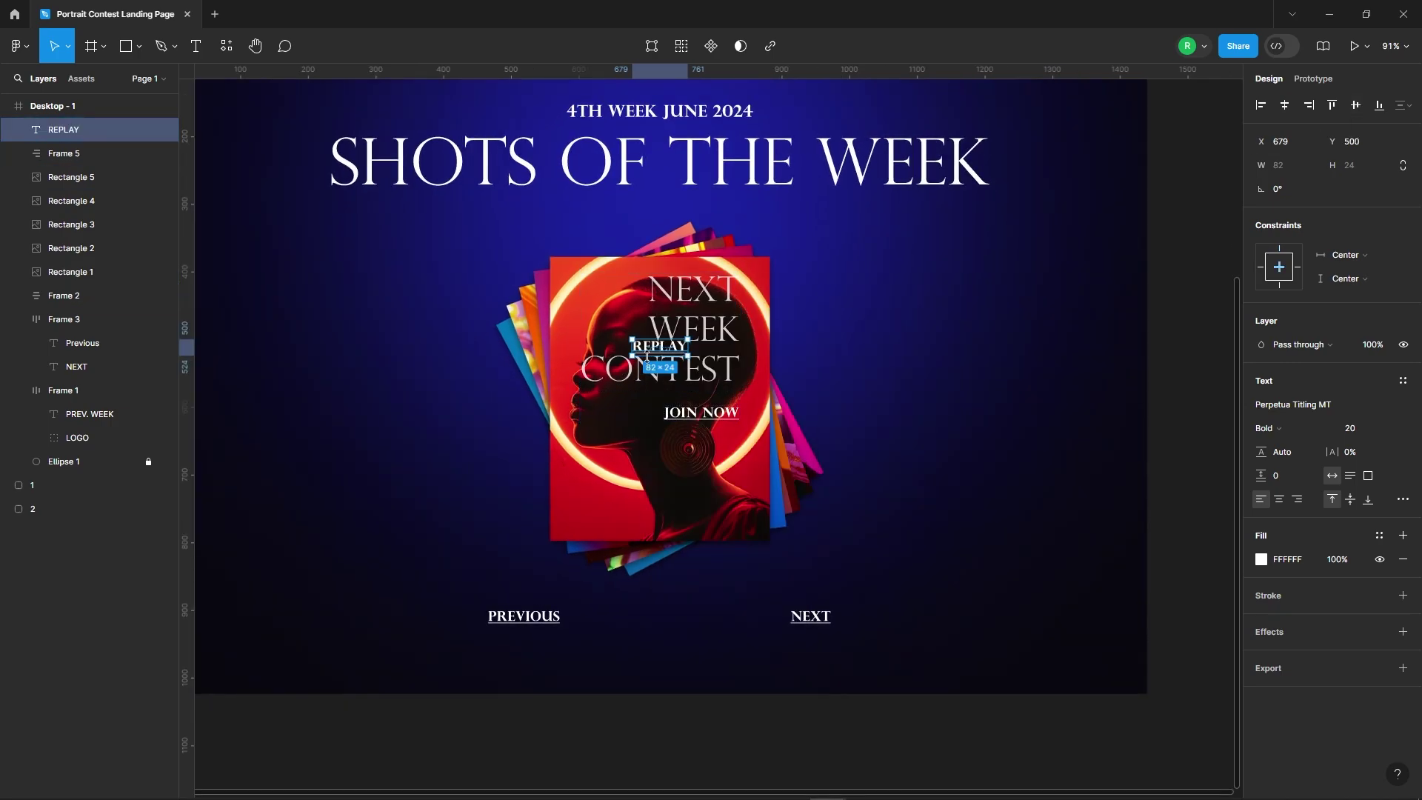
left_click_drag(665, 372, 658, 447)
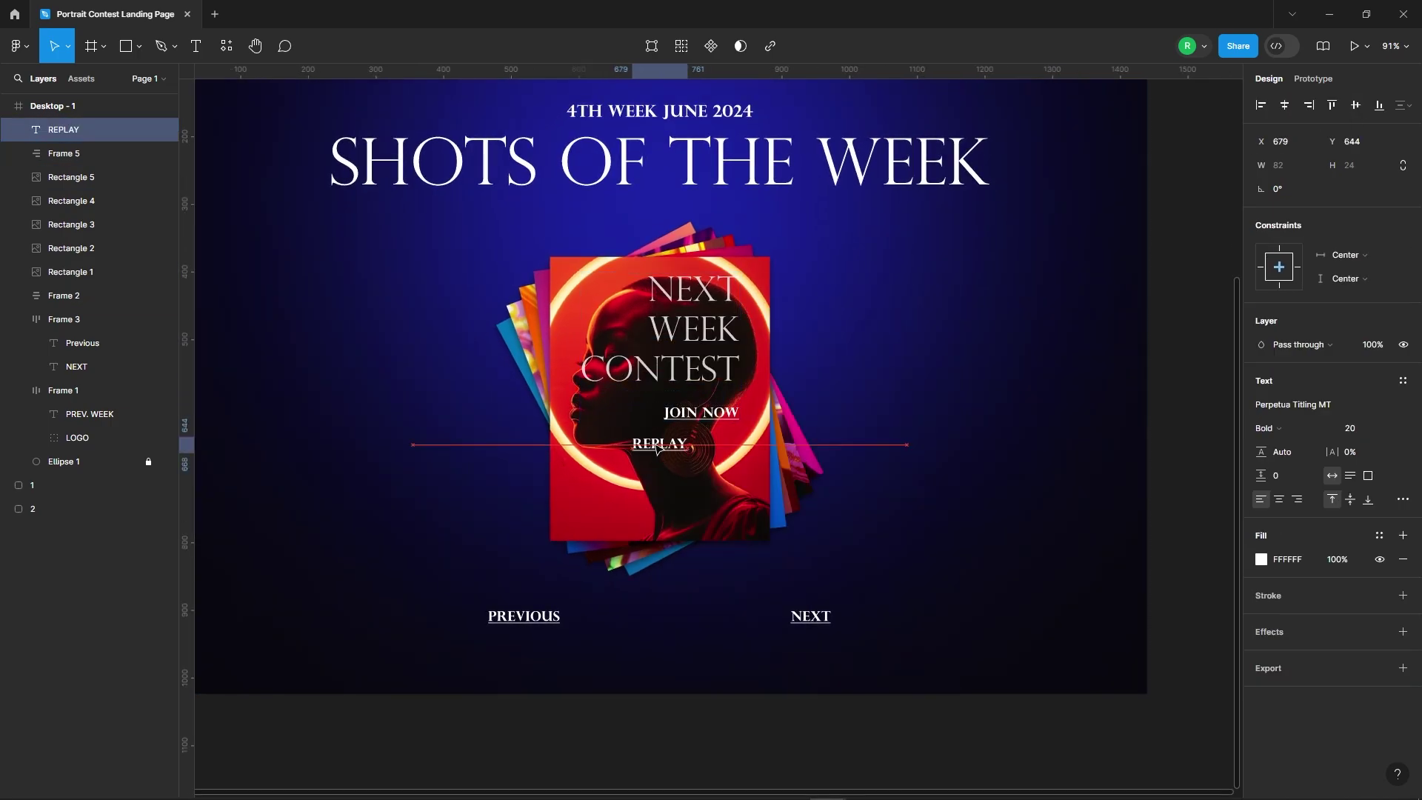
key("Up")
key("Up")
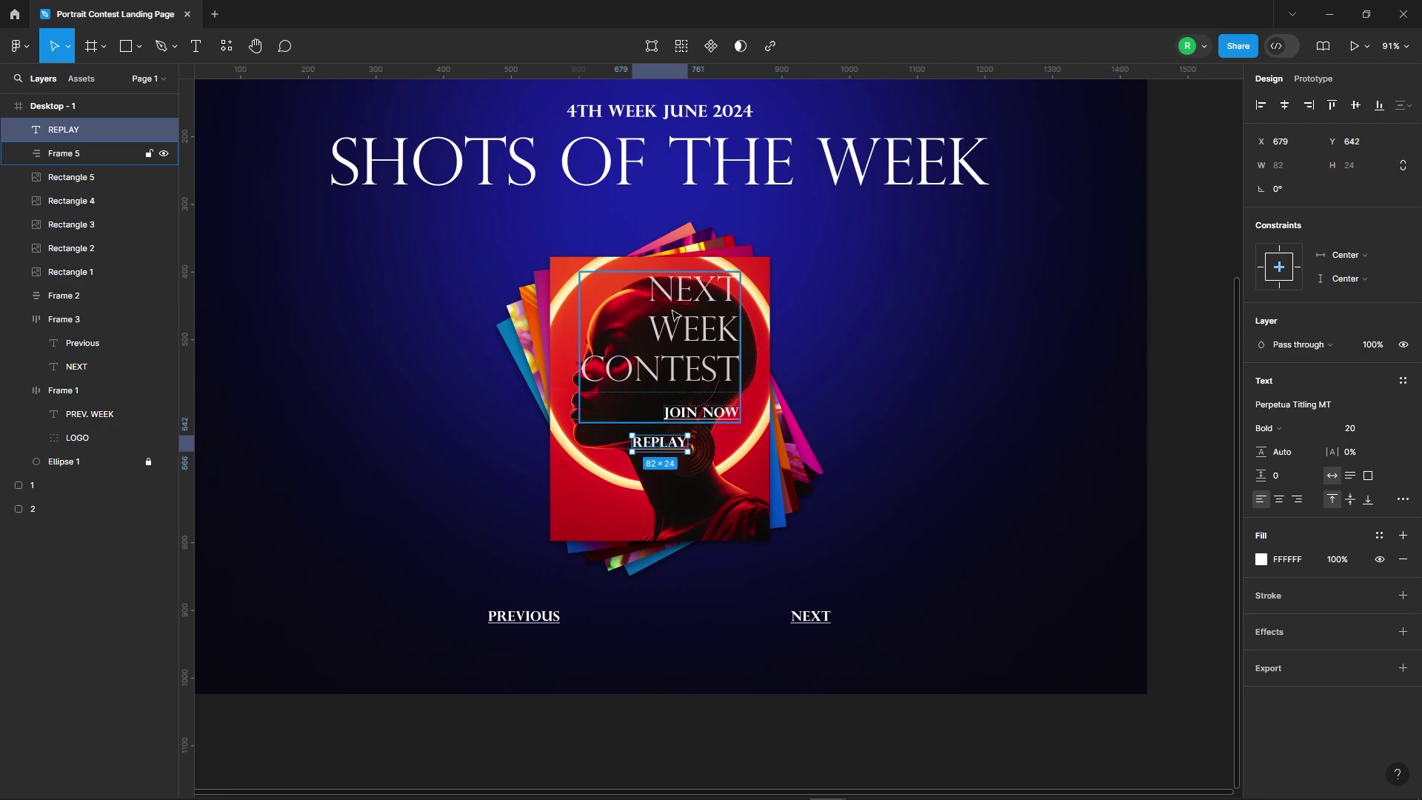
left_click(1022, 412)
left_click(655, 331)
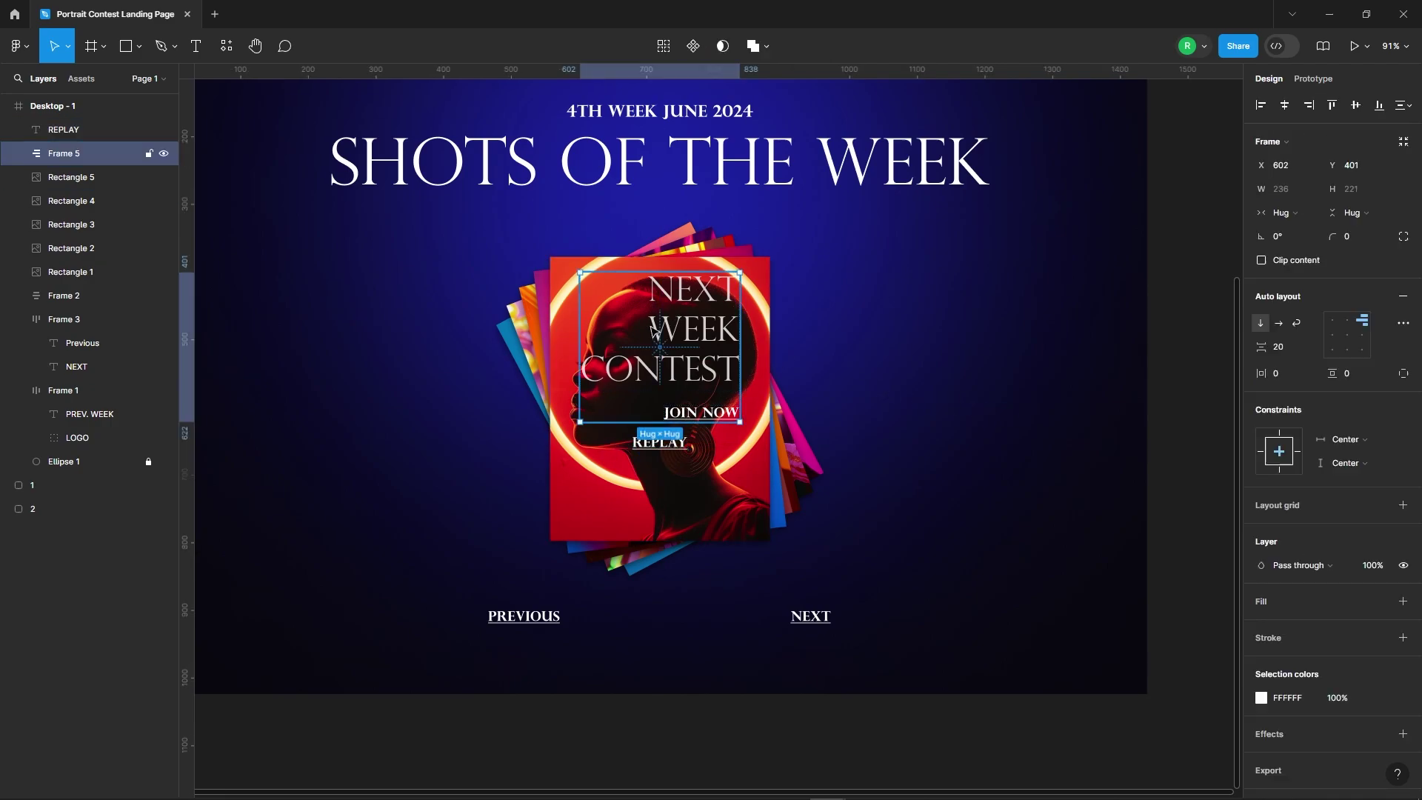
left_click(1116, 247)
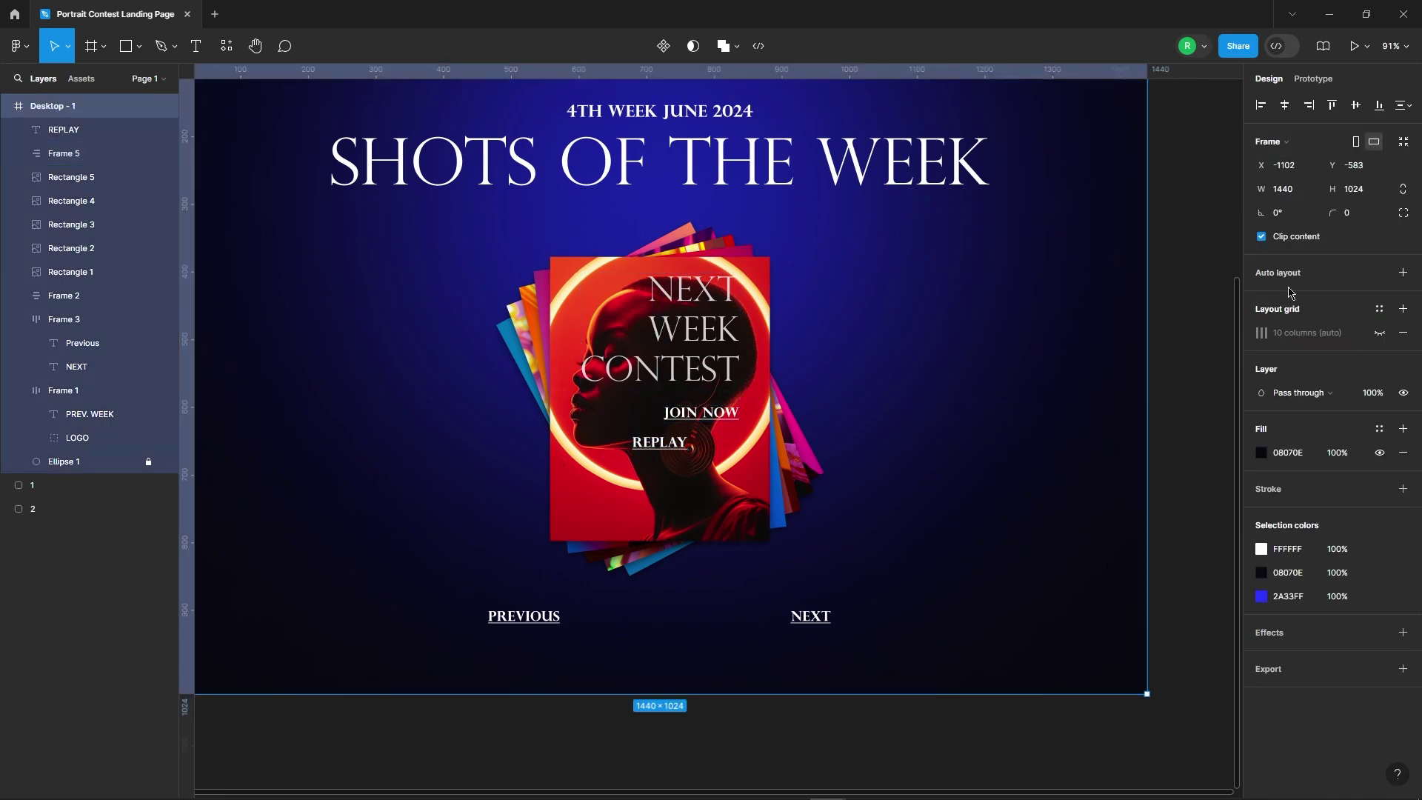
With the grid shown, move the contest block back right to X 1124
left_click(1379, 332)
left_click(685, 337)
left_click_drag(685, 336, 1037, 337)
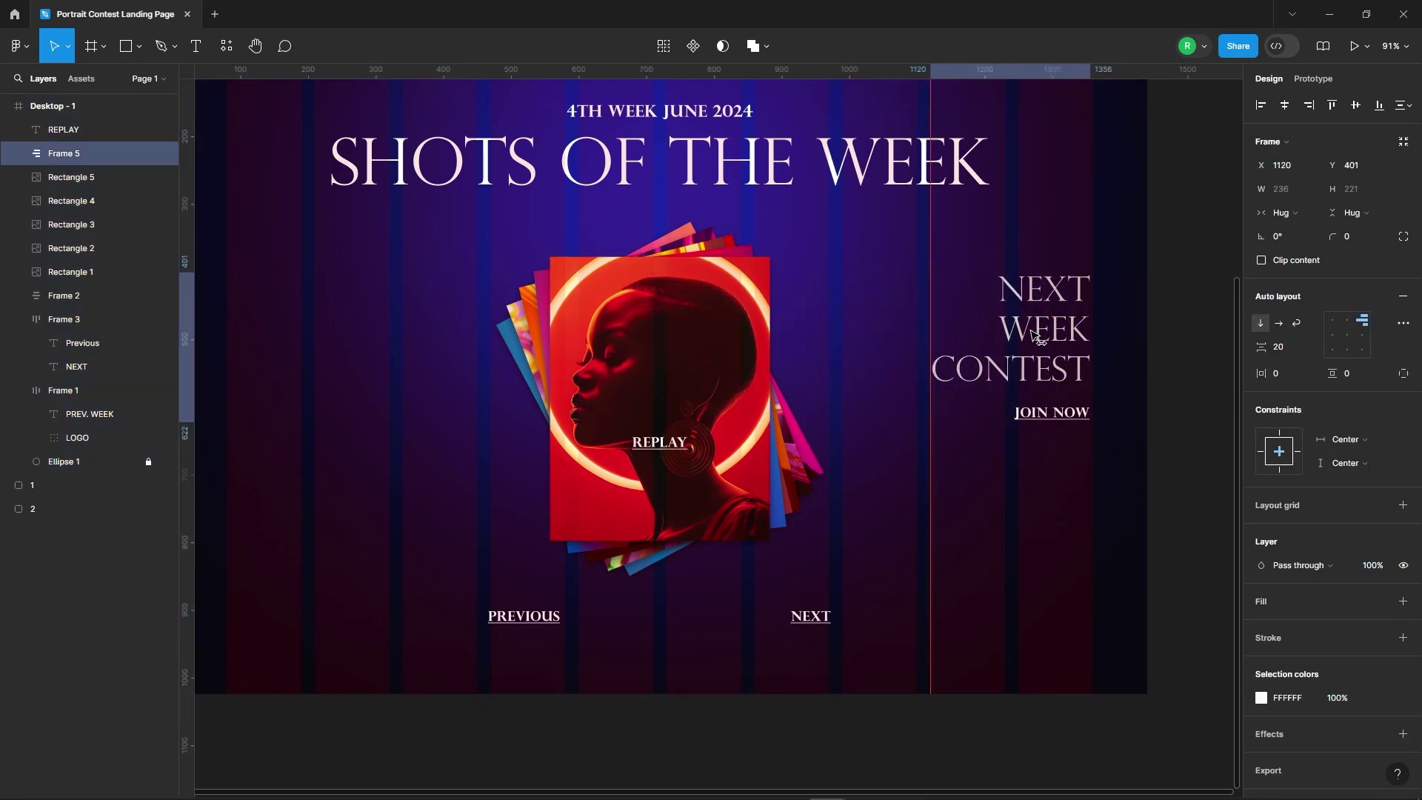
scroll(1088, 318, "up", 5)
scroll(990, 385, "up", 5)
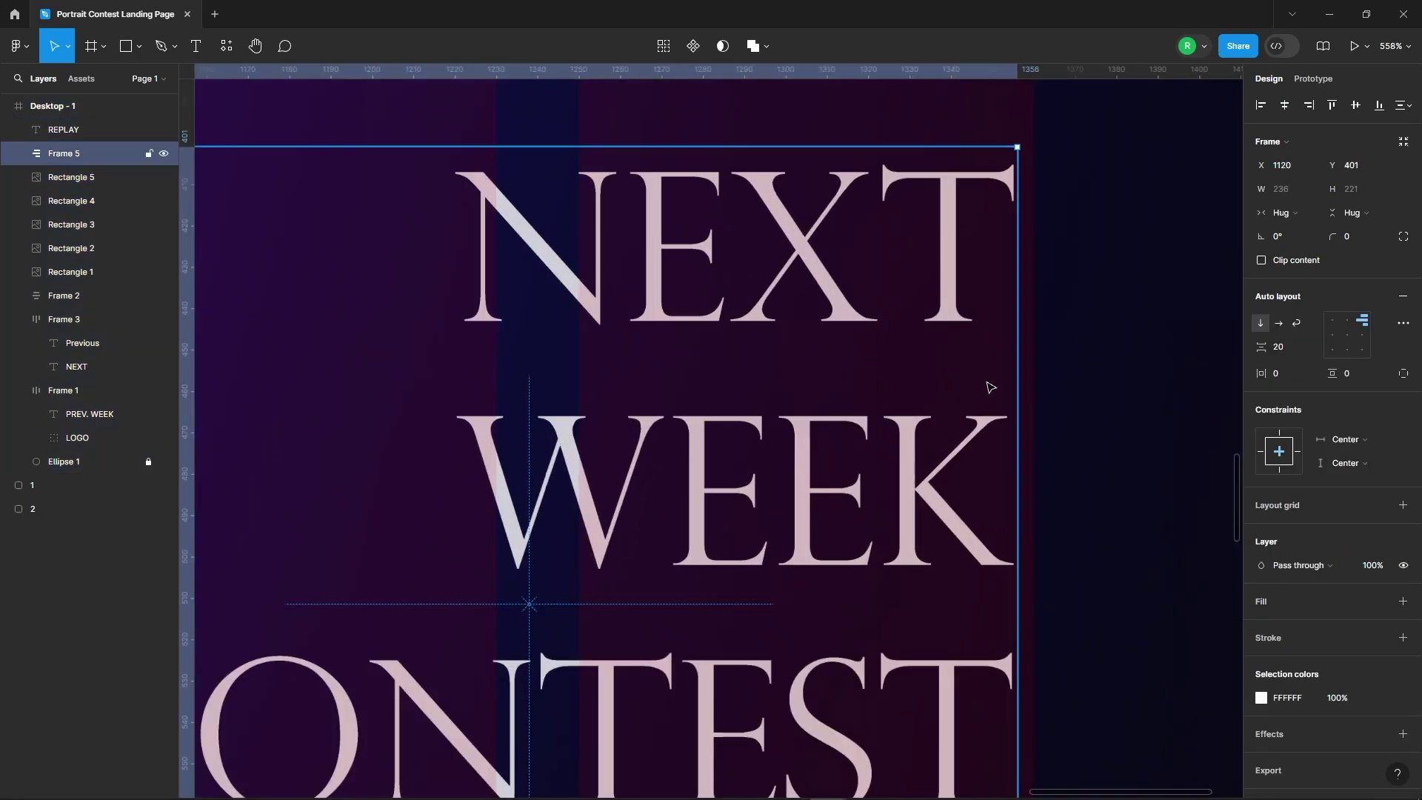
key("Right")
key("Right")
key("Right")
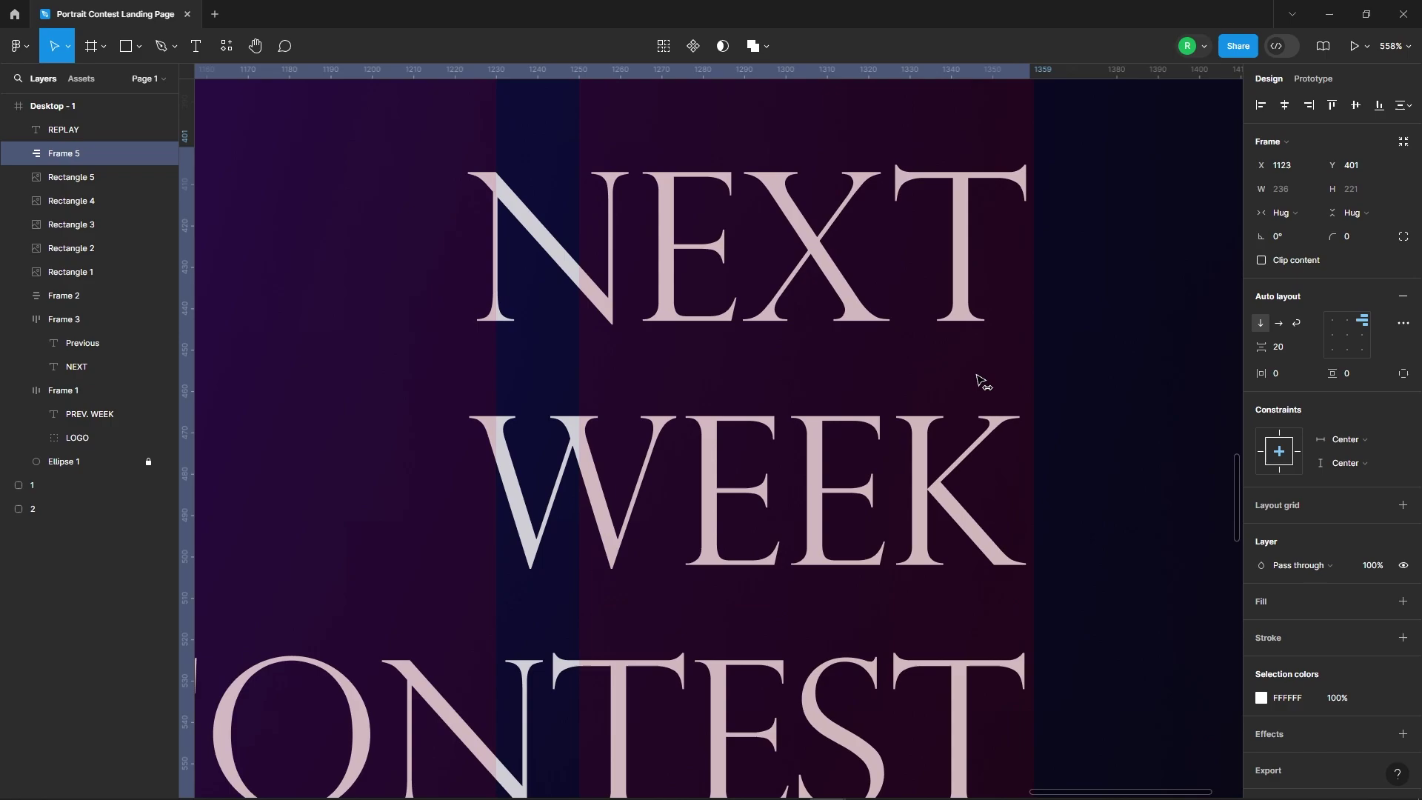
scroll(878, 335, "down", 5)
scroll(879, 335, "down", 5)
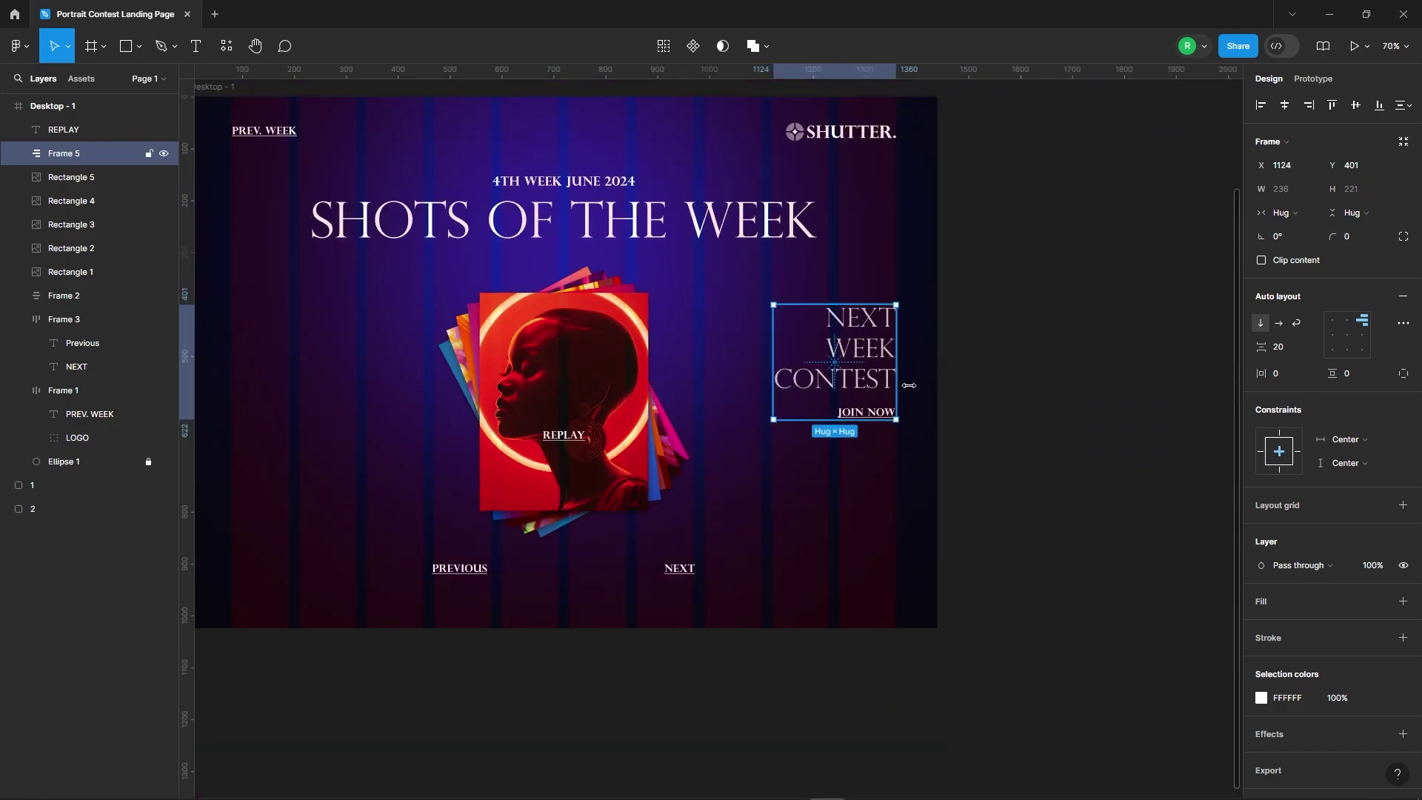
Raise the contest block slightly and clear the selection
left_click(793, 499)
left_click(806, 379)
left_click_drag(806, 378, 806, 376)
left_click(762, 425)
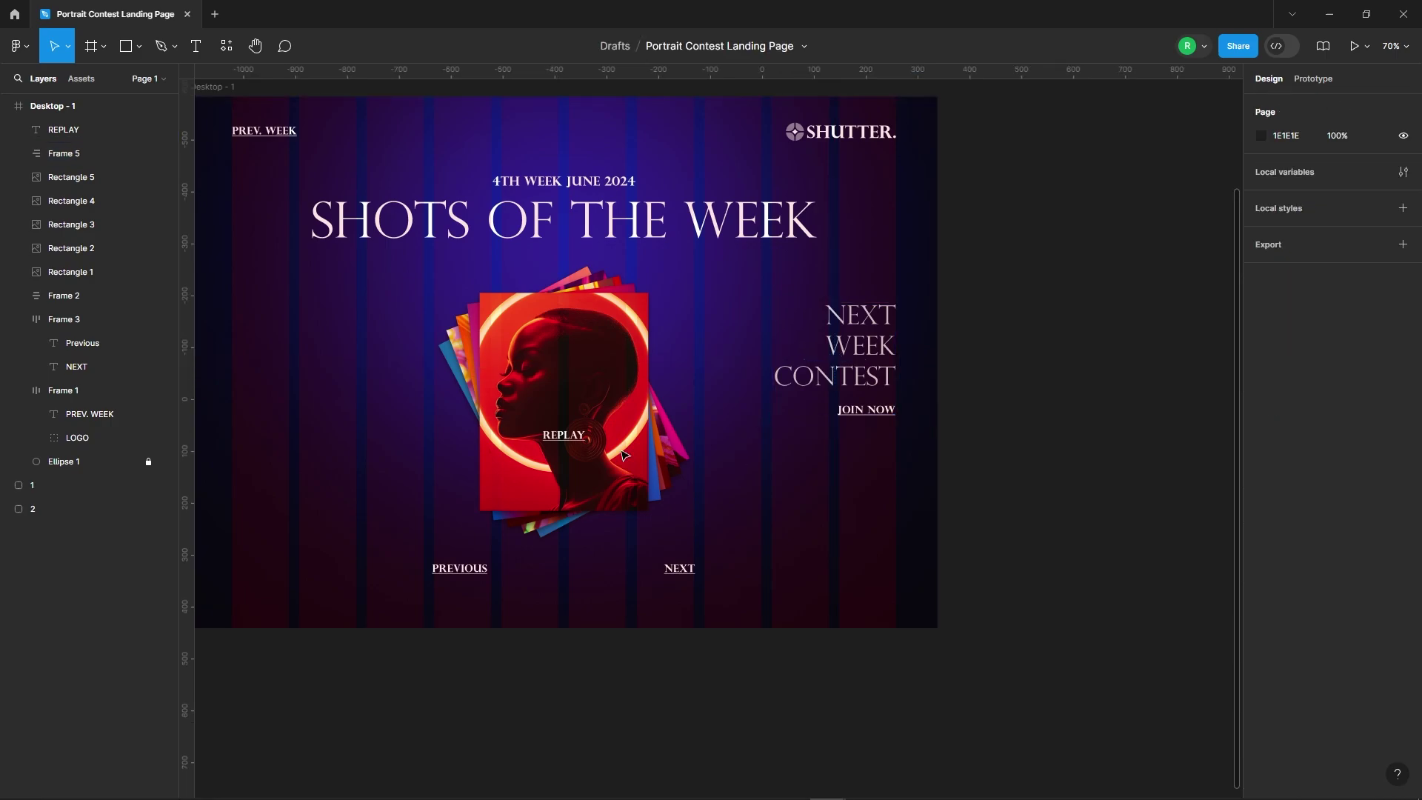
left_click(569, 442)
left_click(762, 485)
left_click(899, 464)
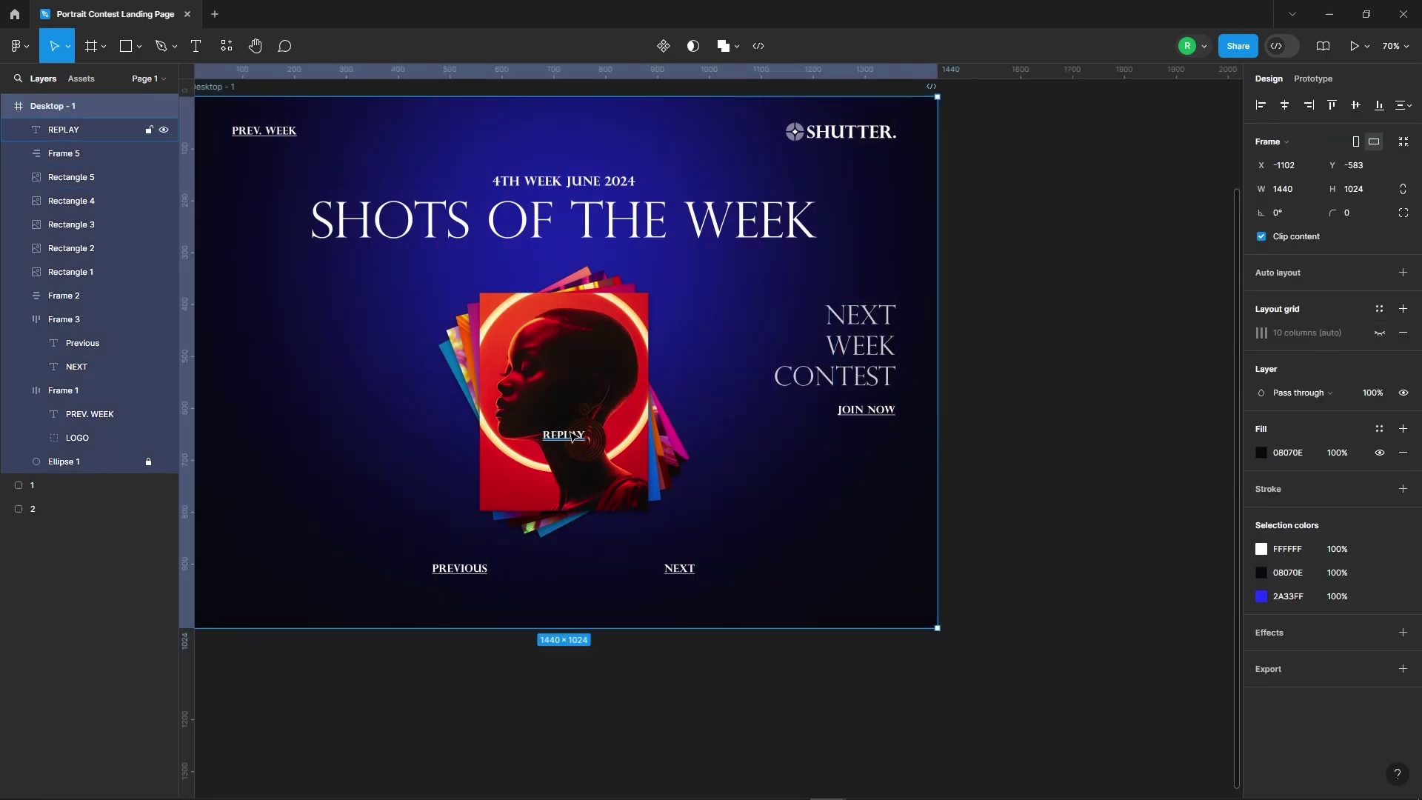
Nudge REPLAY down twice, set it to 0% opacity and send it to back
left_click(523, 468)
left_click(563, 435)
key("shift+Down")
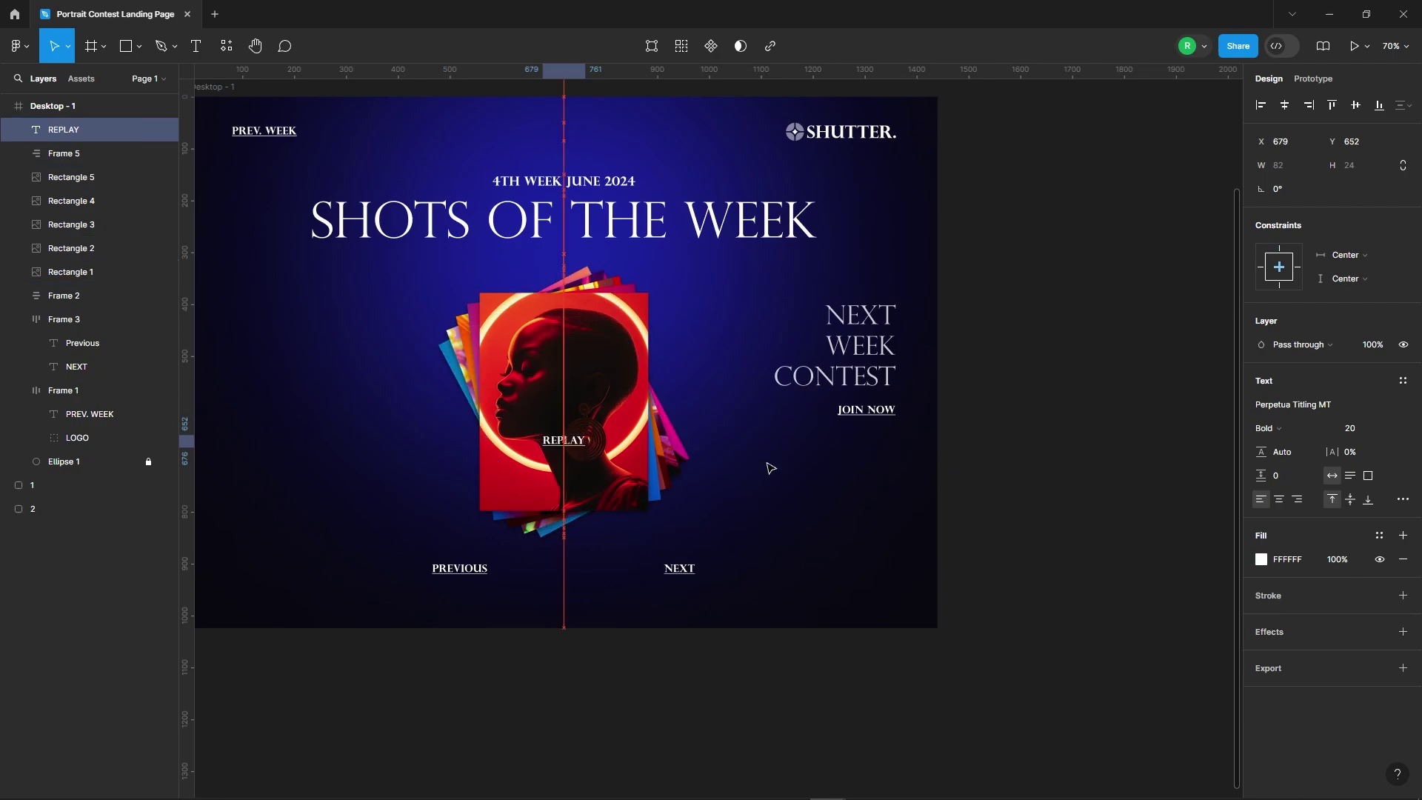
key("shift+Down")
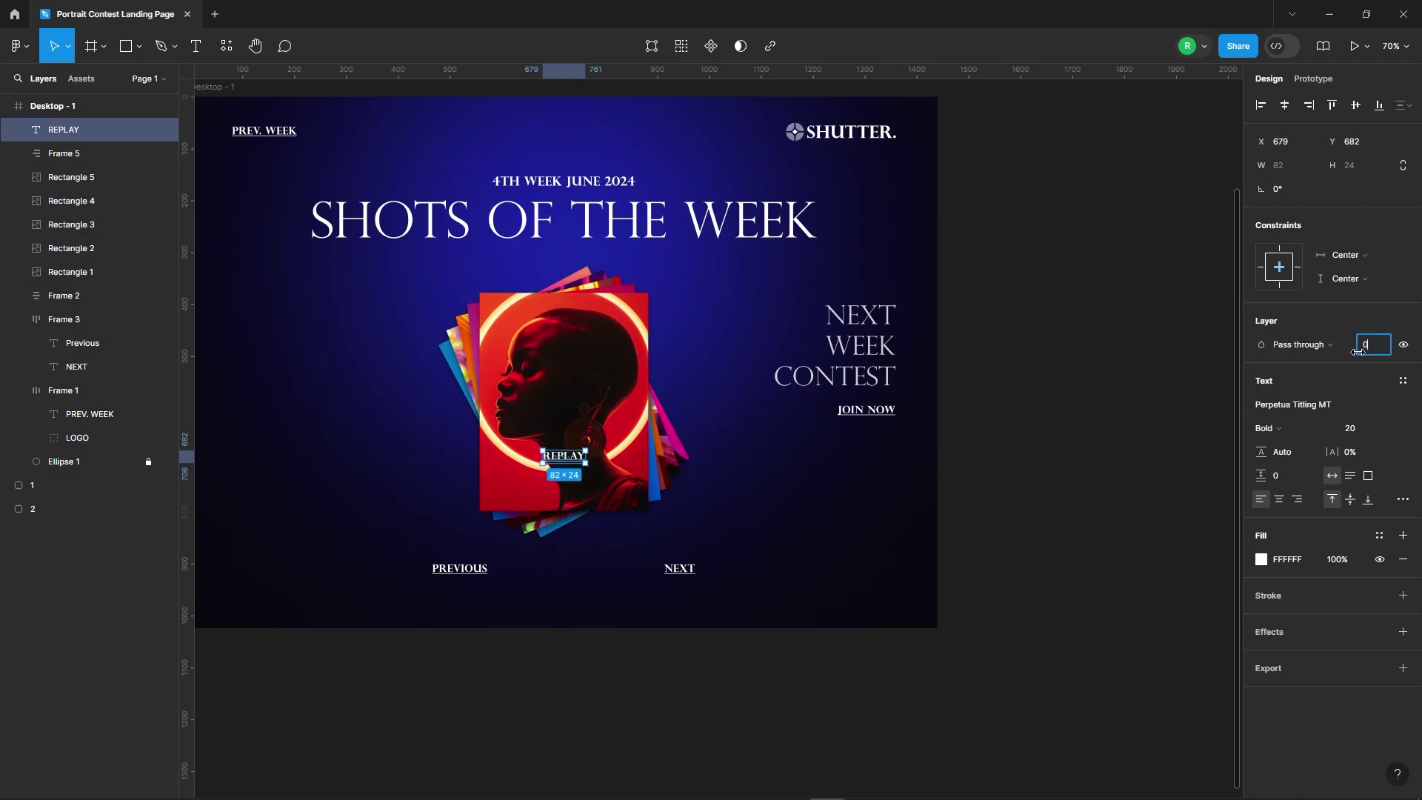
right_click(568, 460)
left_click(596, 448)
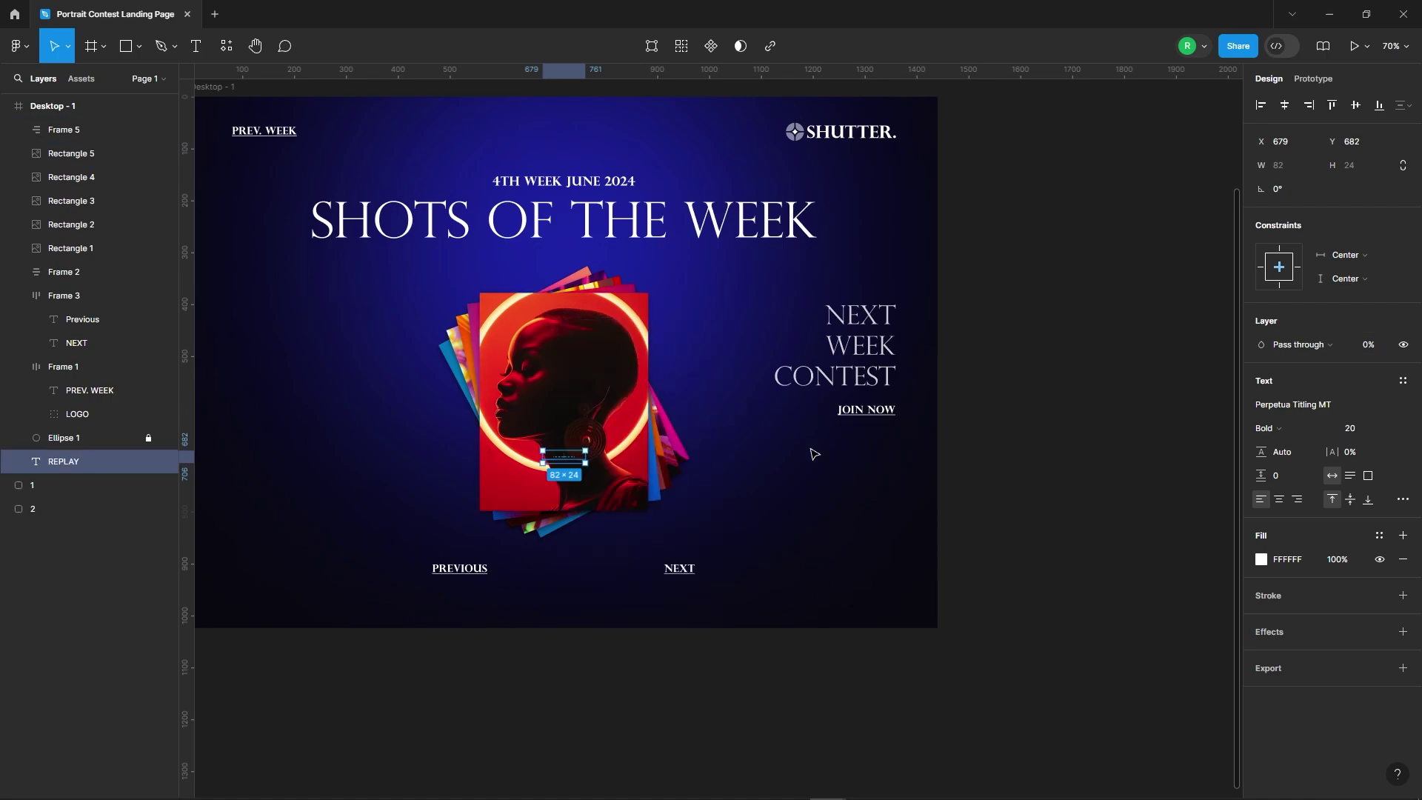
Group the SHOTS OF THE WEEK heading, logo/PREV. WEEK row and glowing ellipse
left_click(887, 514)
left_click(513, 177)
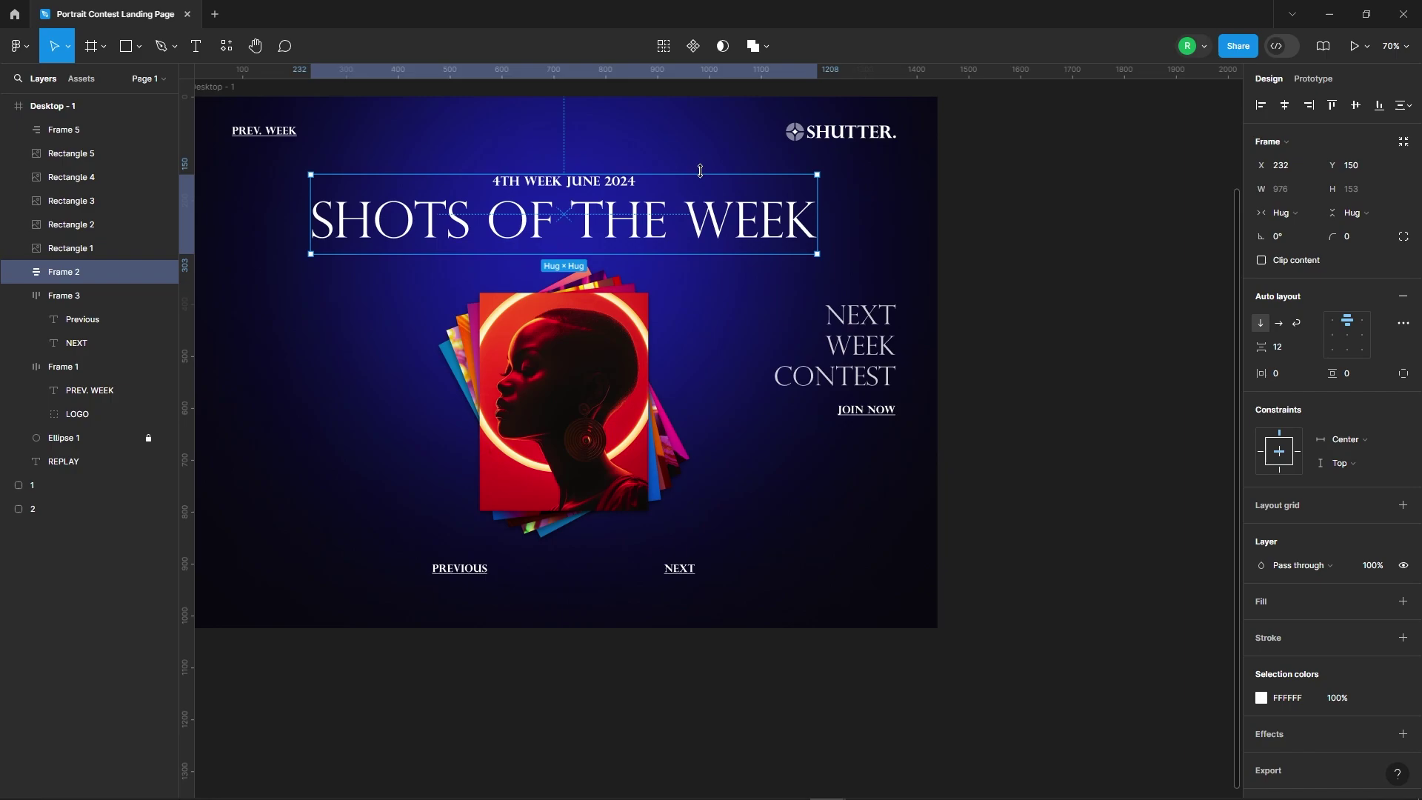
left_click(754, 134, "shift")
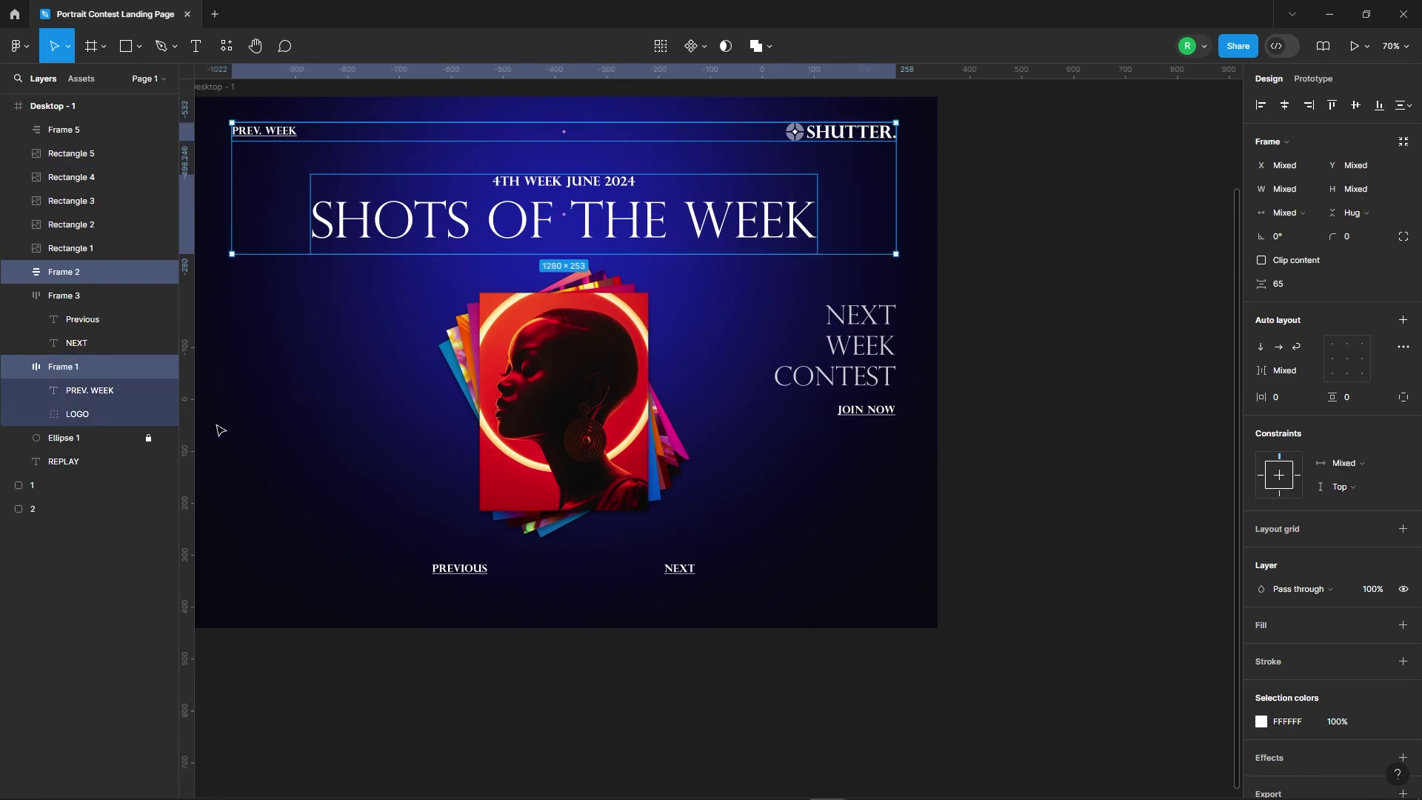
left_click(106, 438, "shift")
right_click(621, 205)
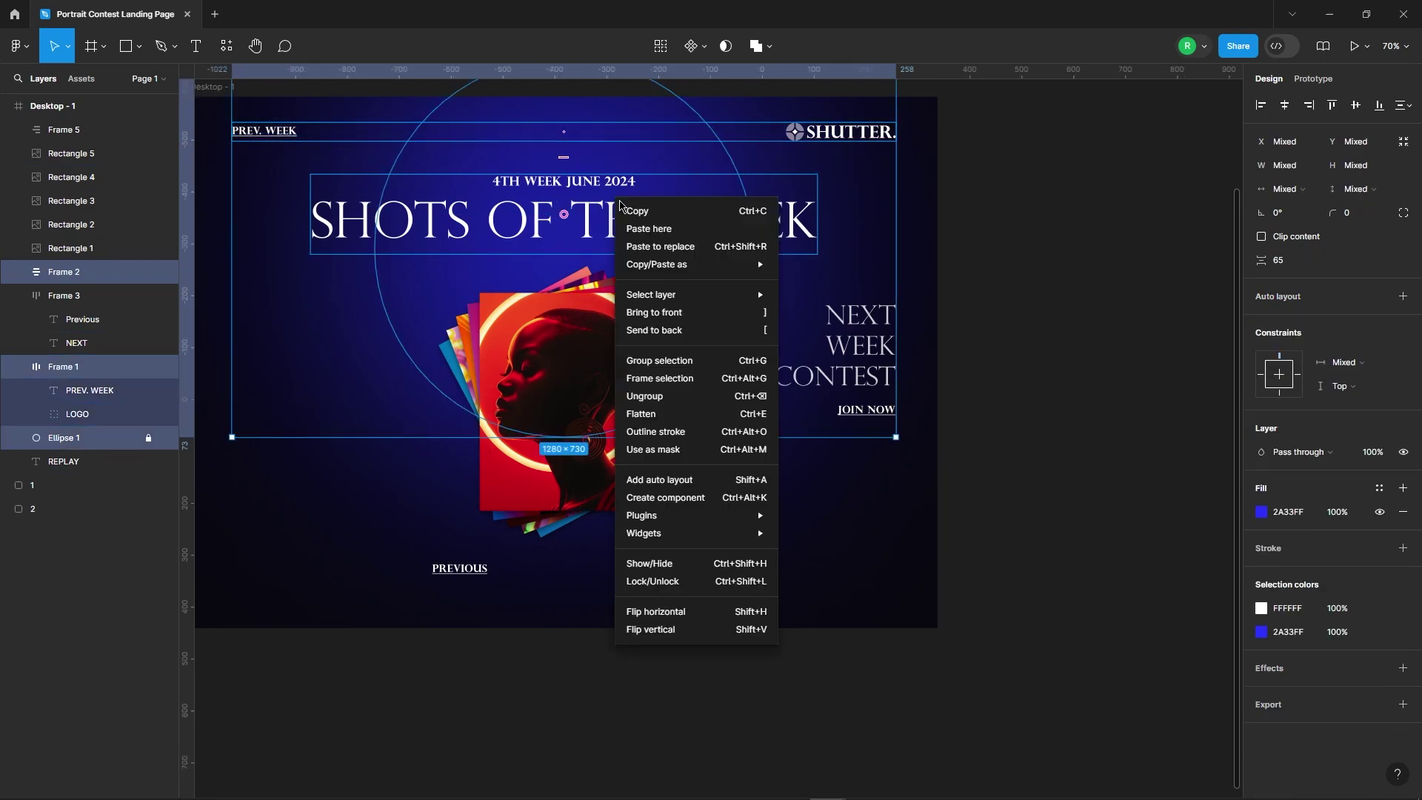
left_click(652, 356)
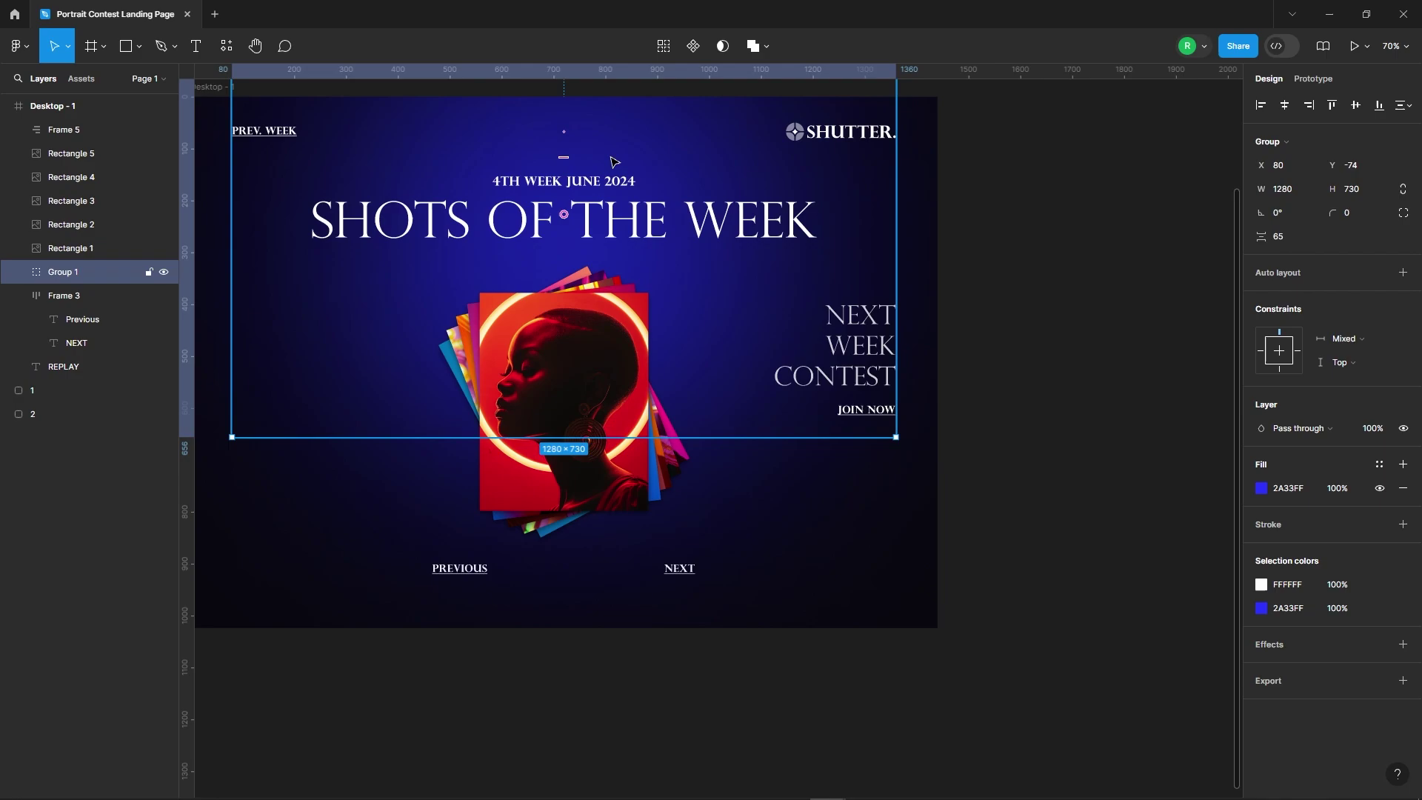
Send the blue glow group behind all layers and lock it
right_click(658, 210)
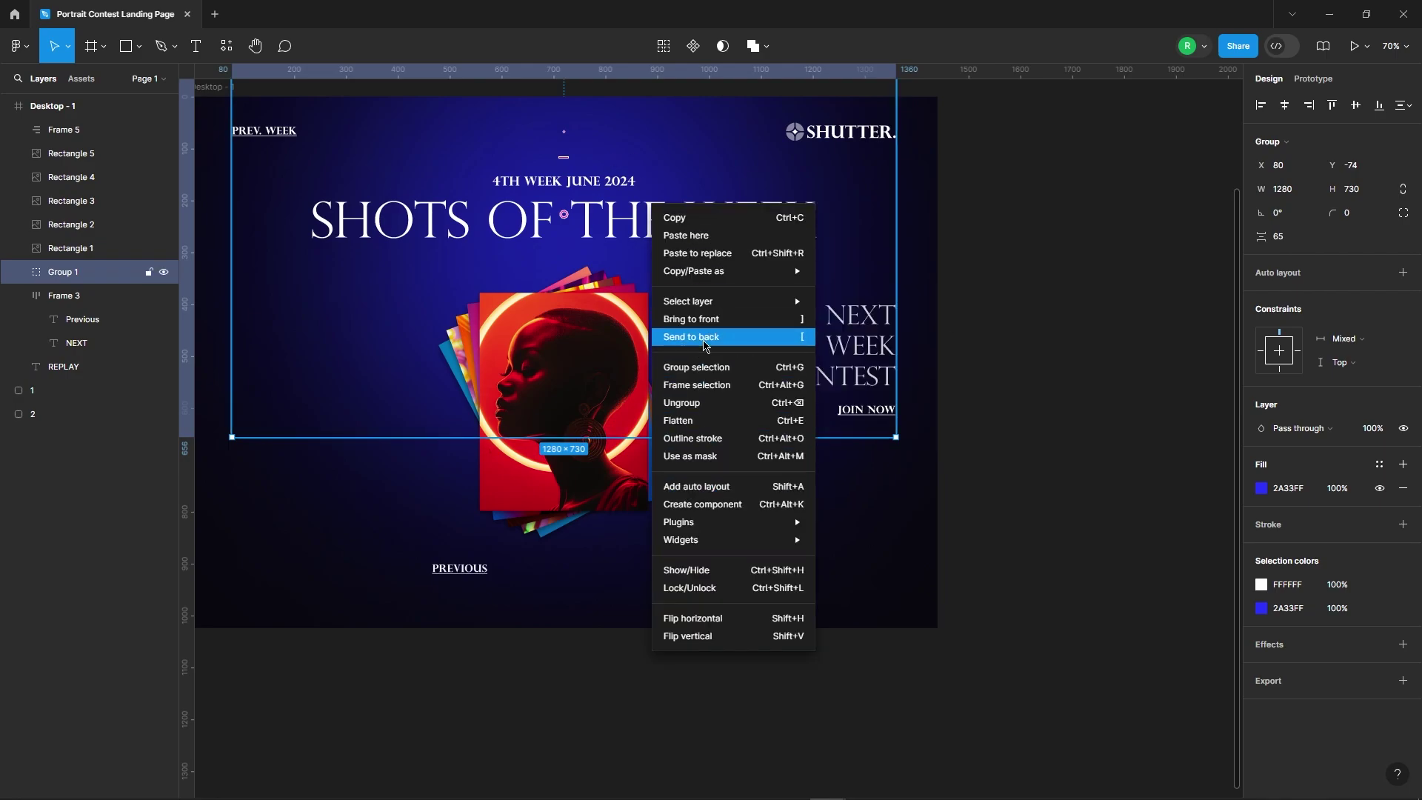
left_click(704, 346)
left_click(1136, 364)
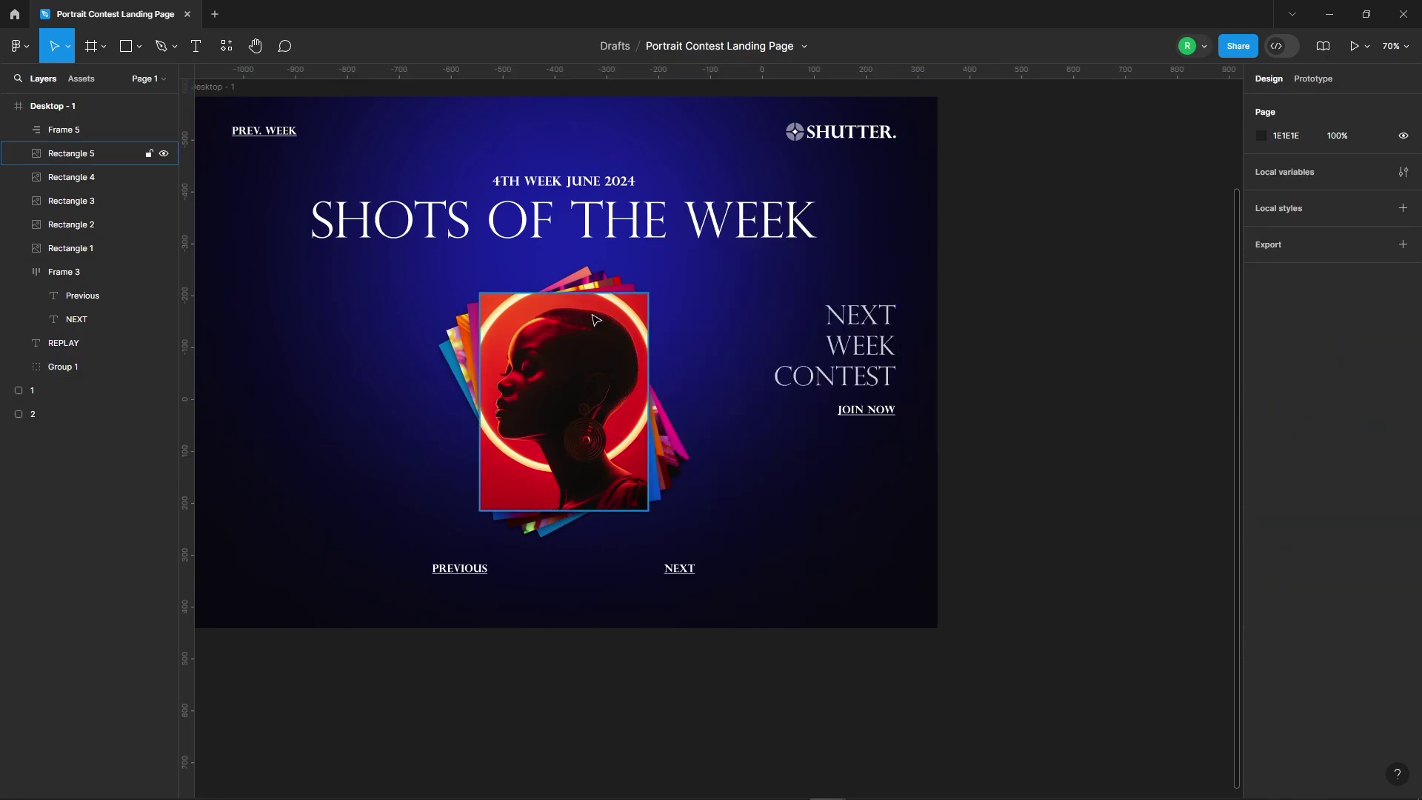
left_click(158, 366)
left_click(148, 367)
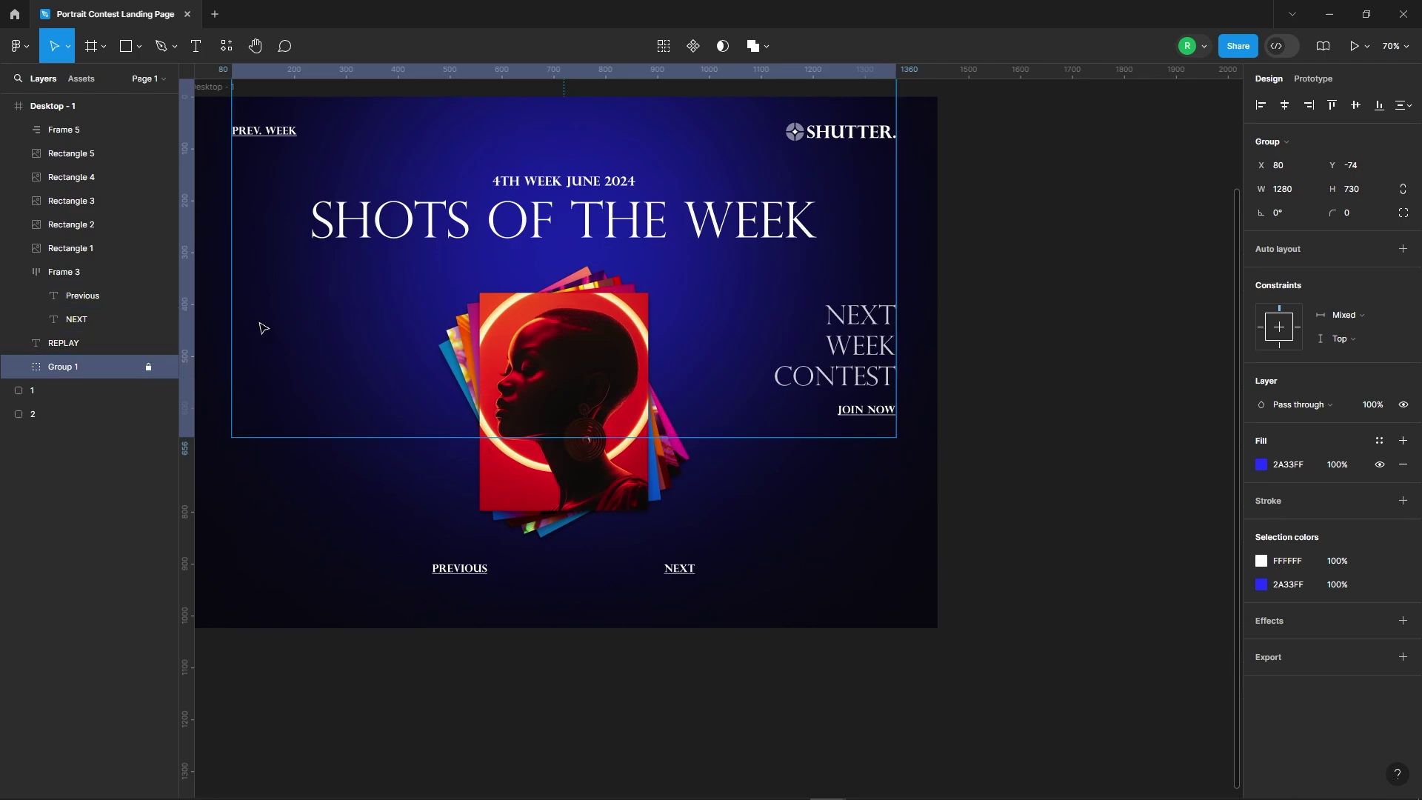
Bring the five stacked portrait rectangles to the front
mouse_move(374, 299)
left_mouse_down()
mouse_move(724, 494)
mouse_move(727, 433)
left_mouse_up()
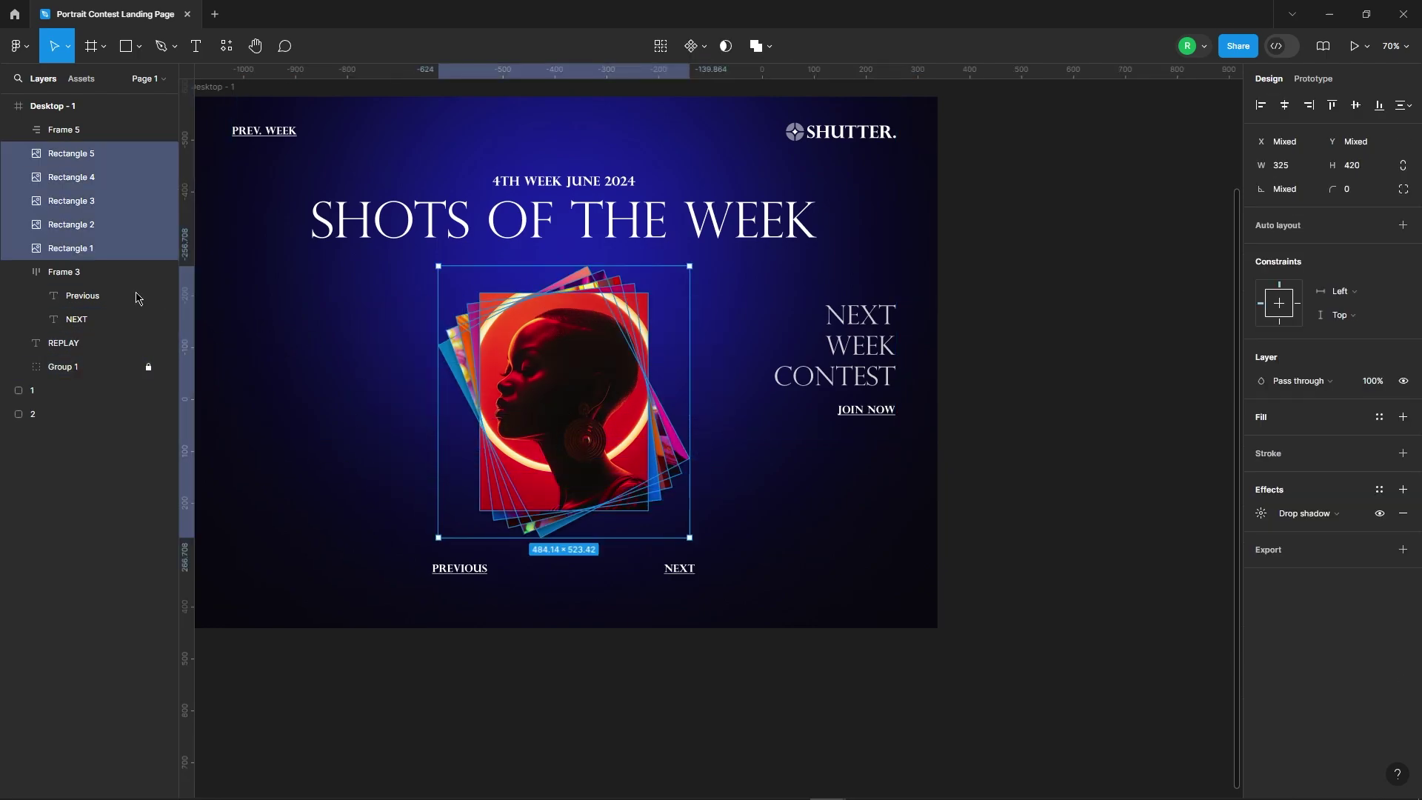
right_click(531, 317)
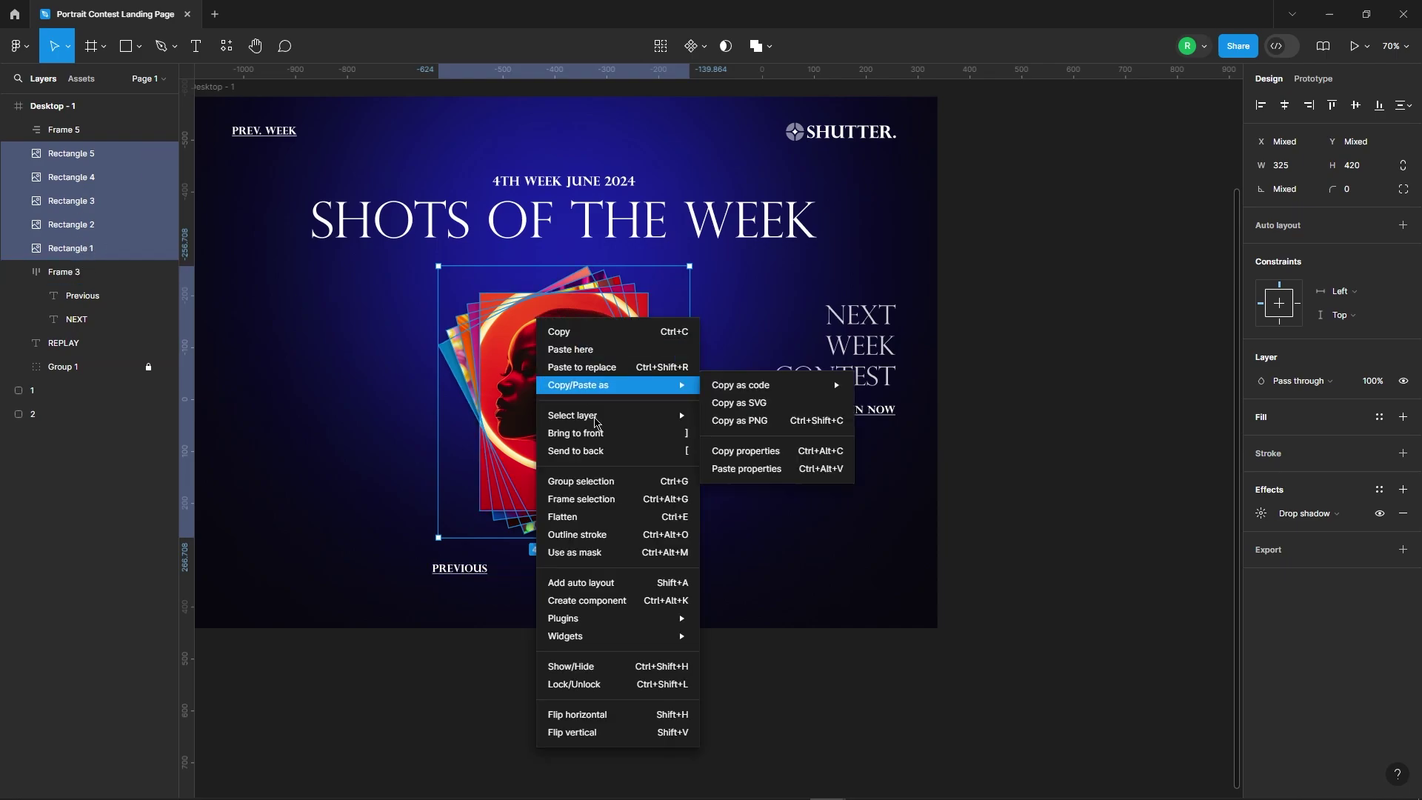
left_click(581, 436)
left_click(1022, 461)
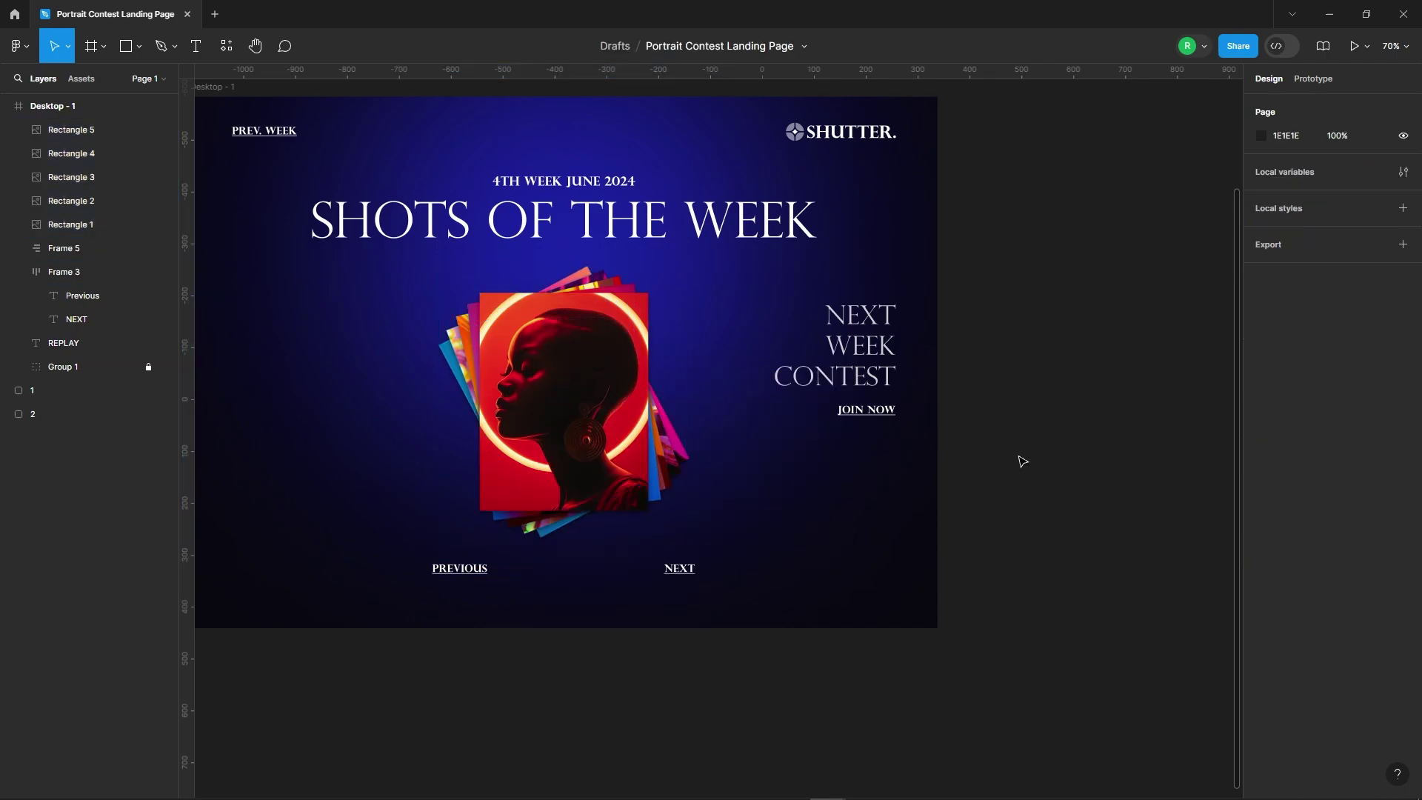
Move the NEXT WEEK CONTEST block 40 px lower
scroll(1023, 459, "down", 3)
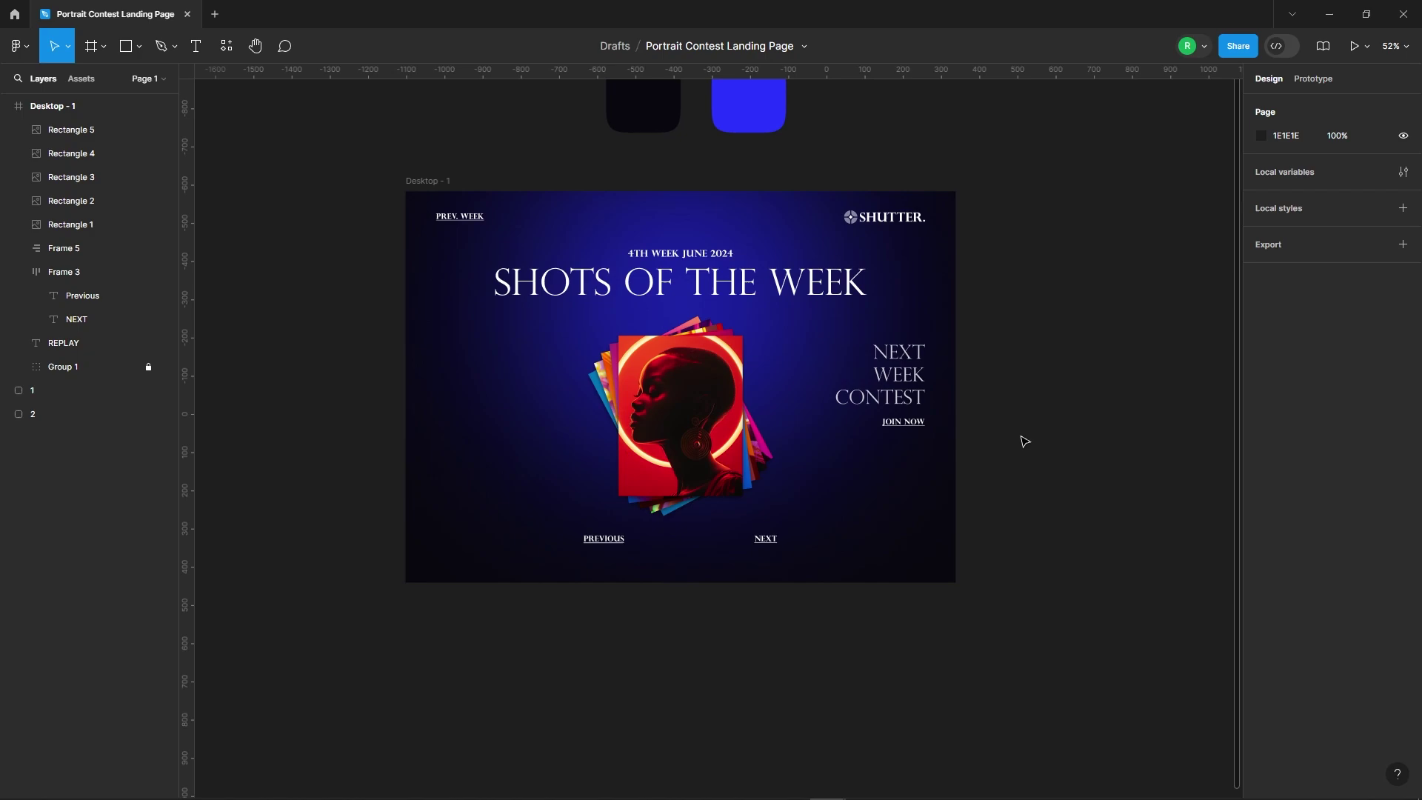
scroll(1024, 442, "up", 1)
left_click(883, 359)
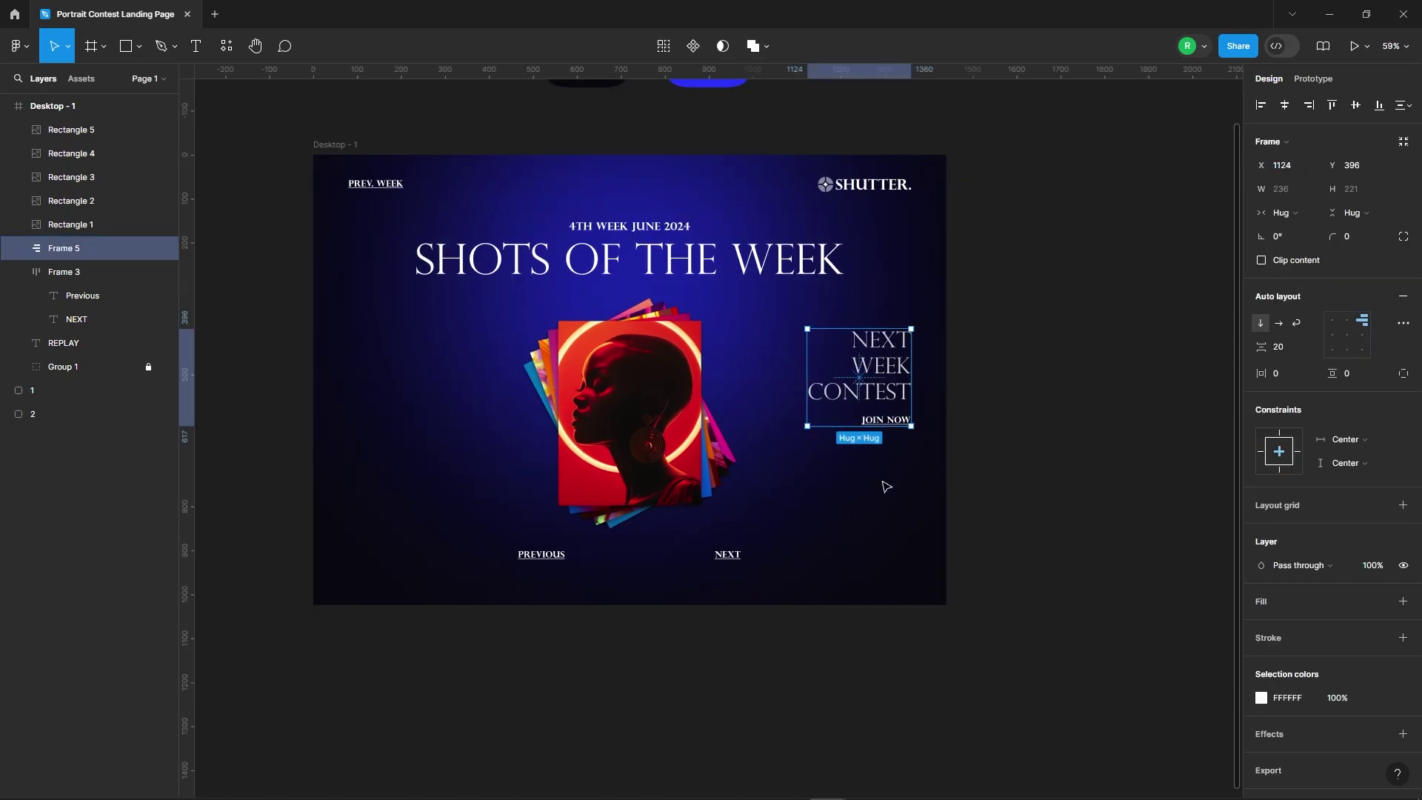
key("shift+Down")
key("shift+Down")
key("shift+Down")
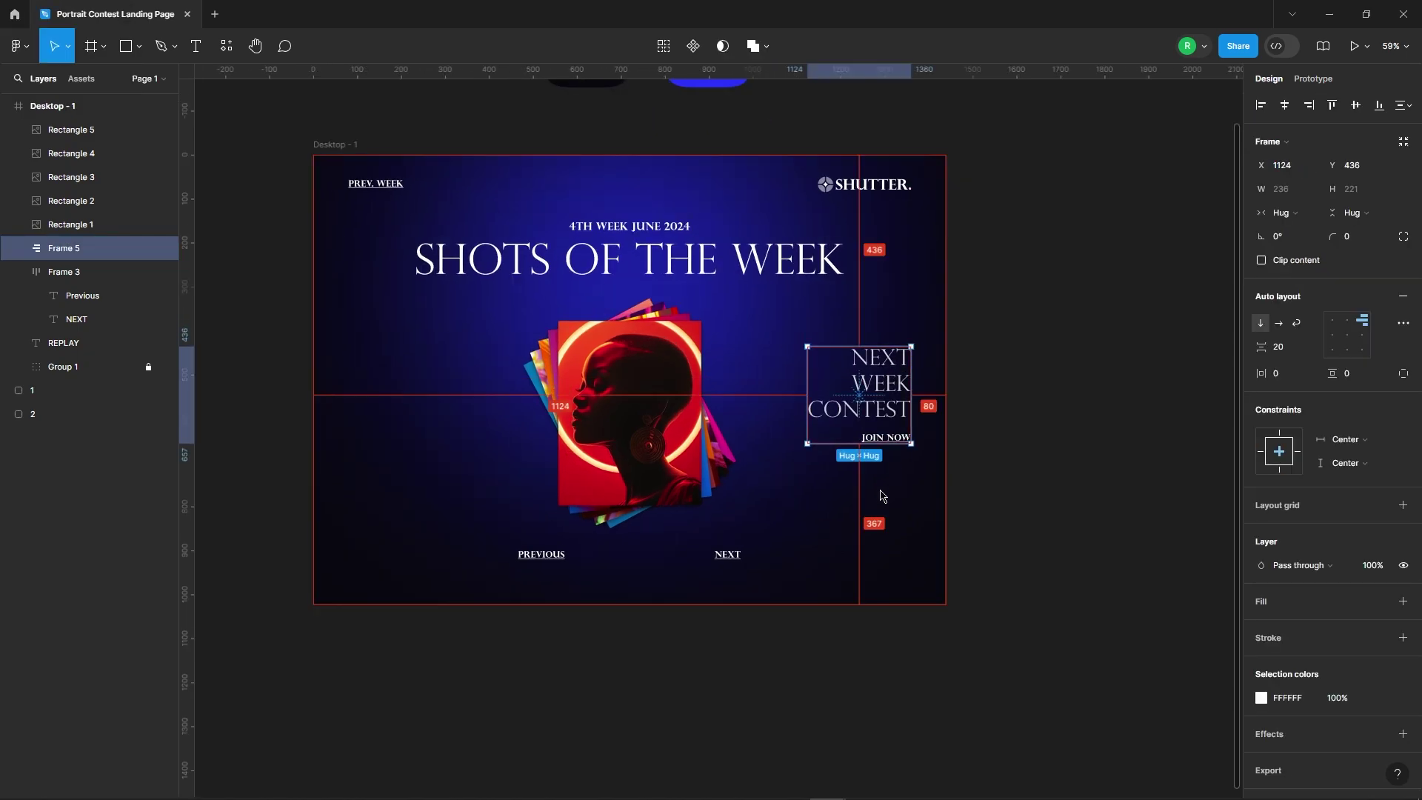
left_click(1060, 480)
scroll(334, 490, "down", 3)
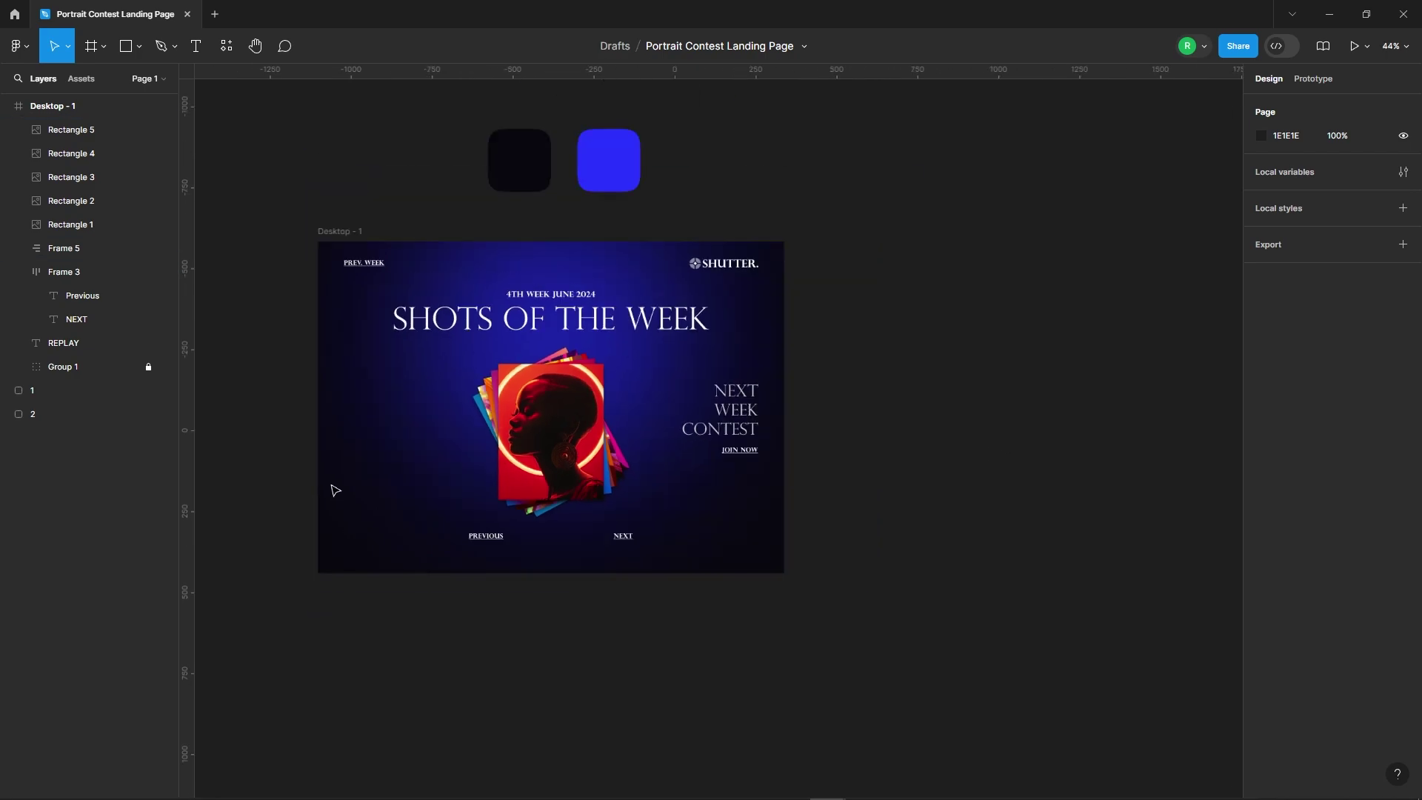
scroll(334, 490, "down", 1)
Duplicate the Desktop - 1 frame with Ctrl+D to create Desktop - 2
left_click(337, 269)
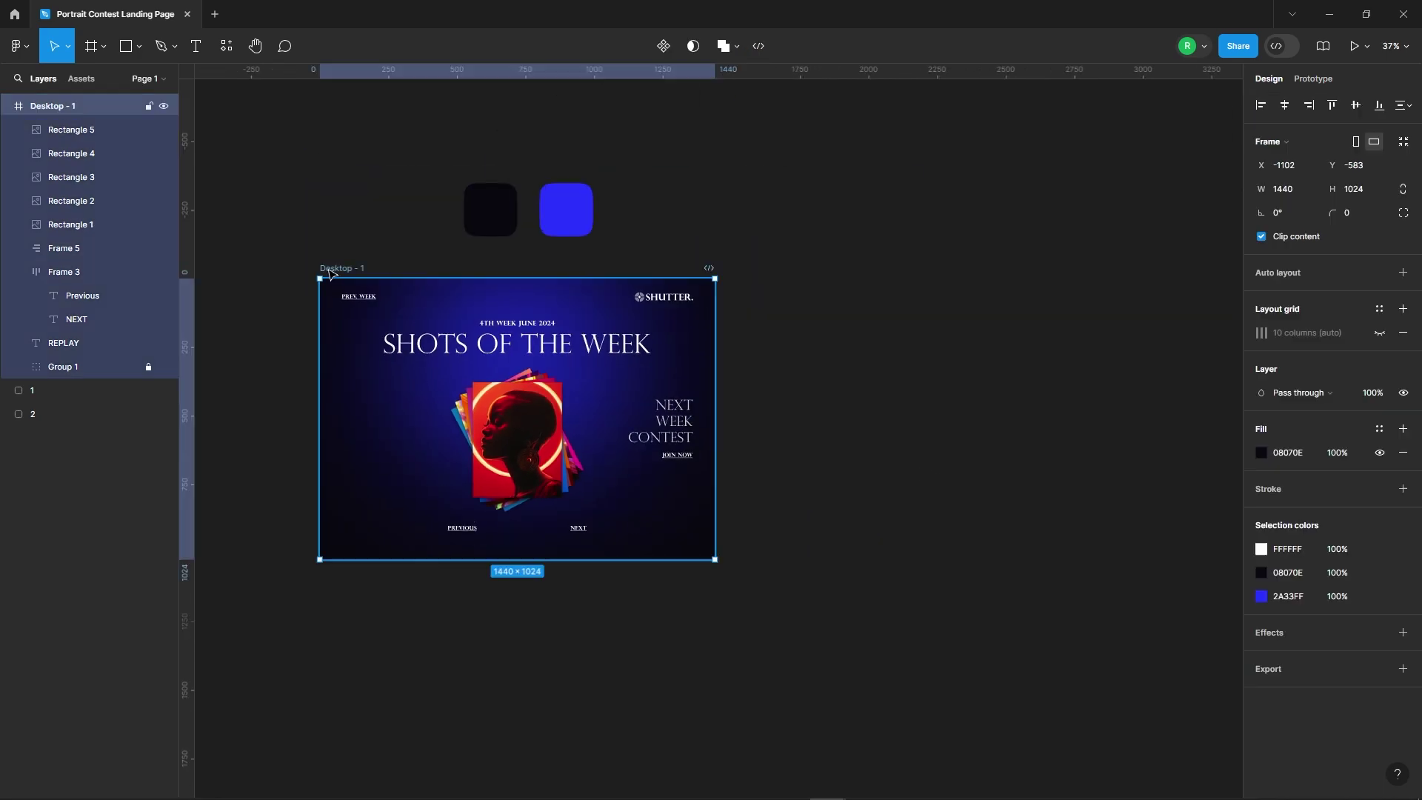
key("ctrl+d")
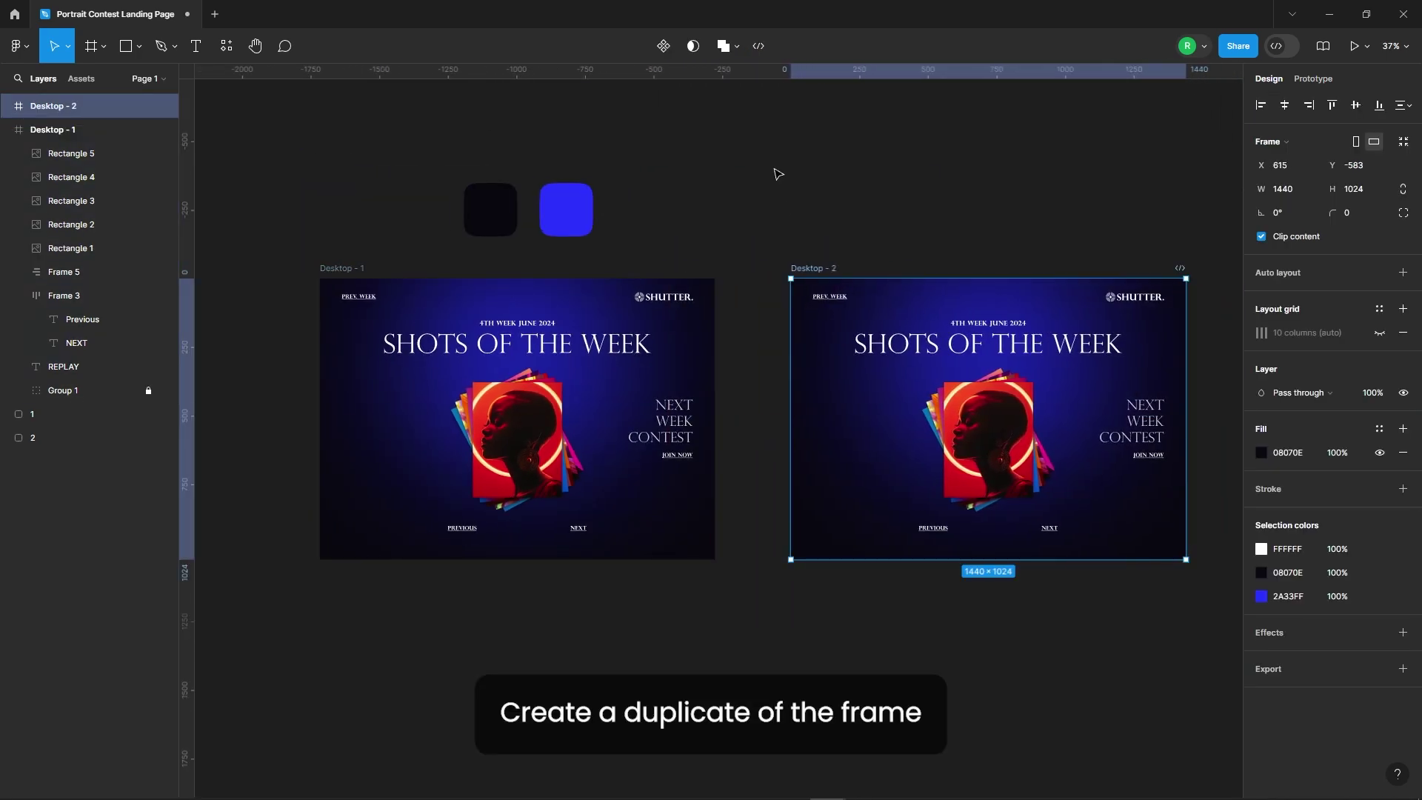
left_click(798, 210)
scroll(1234, 358, "up", 5)
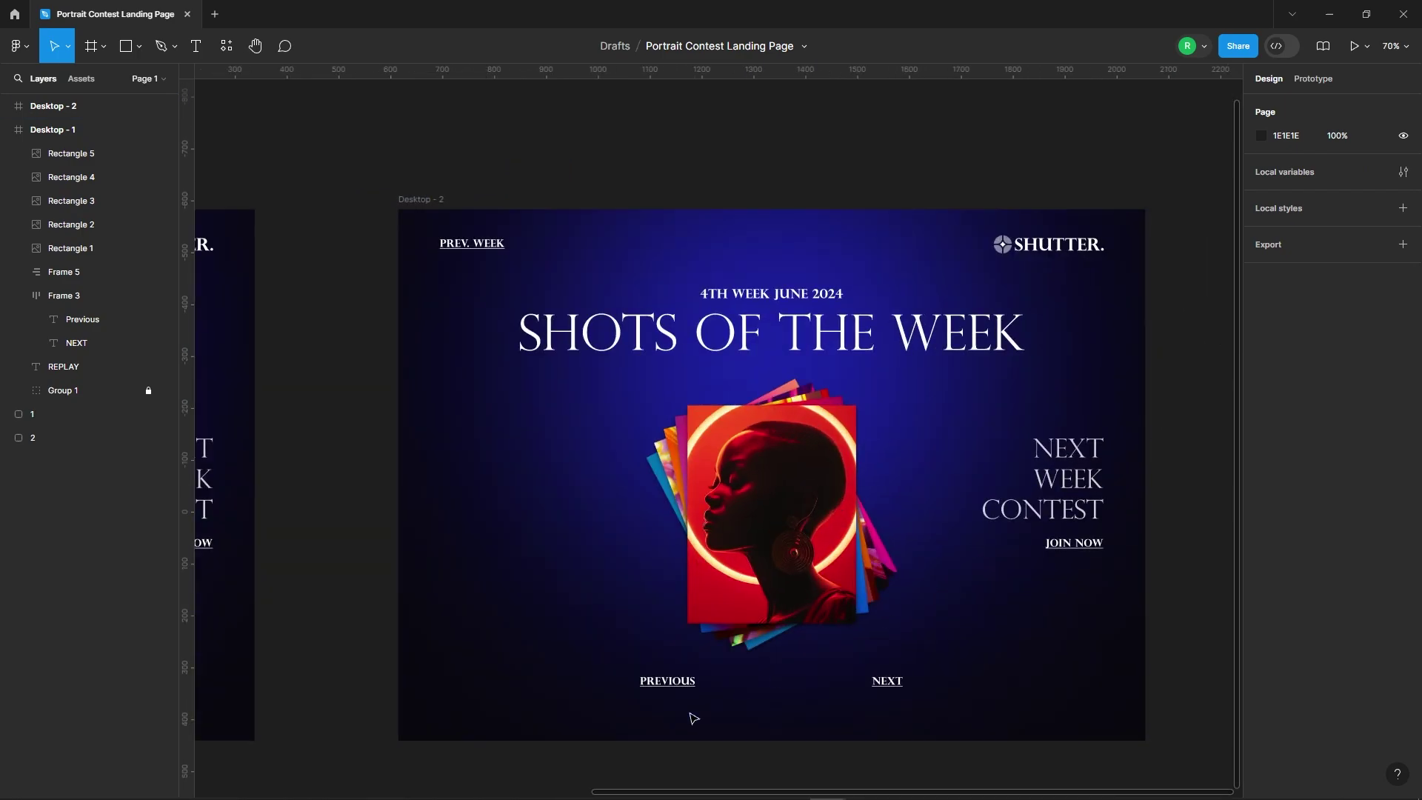
scroll(801, 516, "down", 4)
scroll(801, 516, "up", 3)
Drag Desktop - 2's front portrait up to the top-right and rotate it nearly upside down
left_click(584, 455)
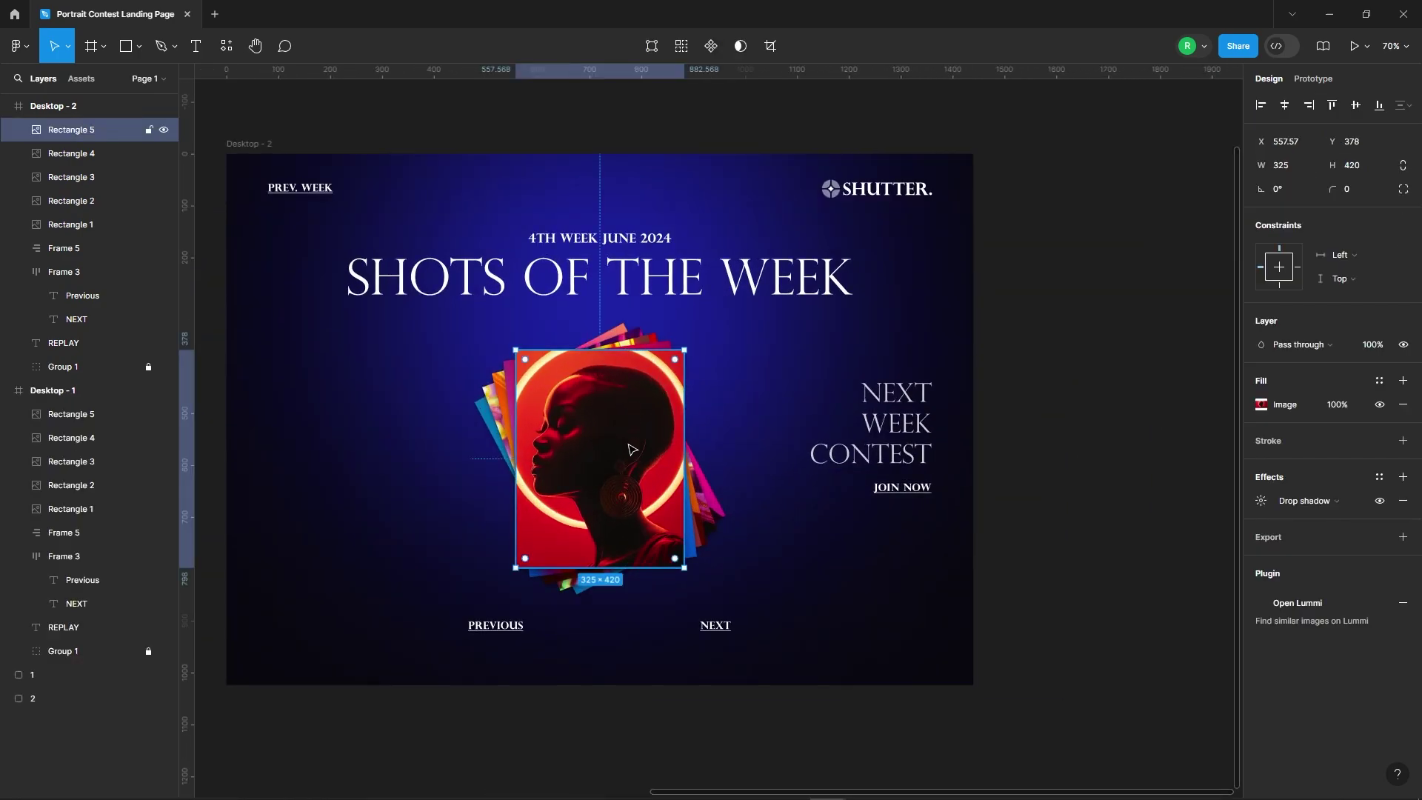
scroll(632, 449, "down", 1)
left_click_drag(621, 478, 713, 369)
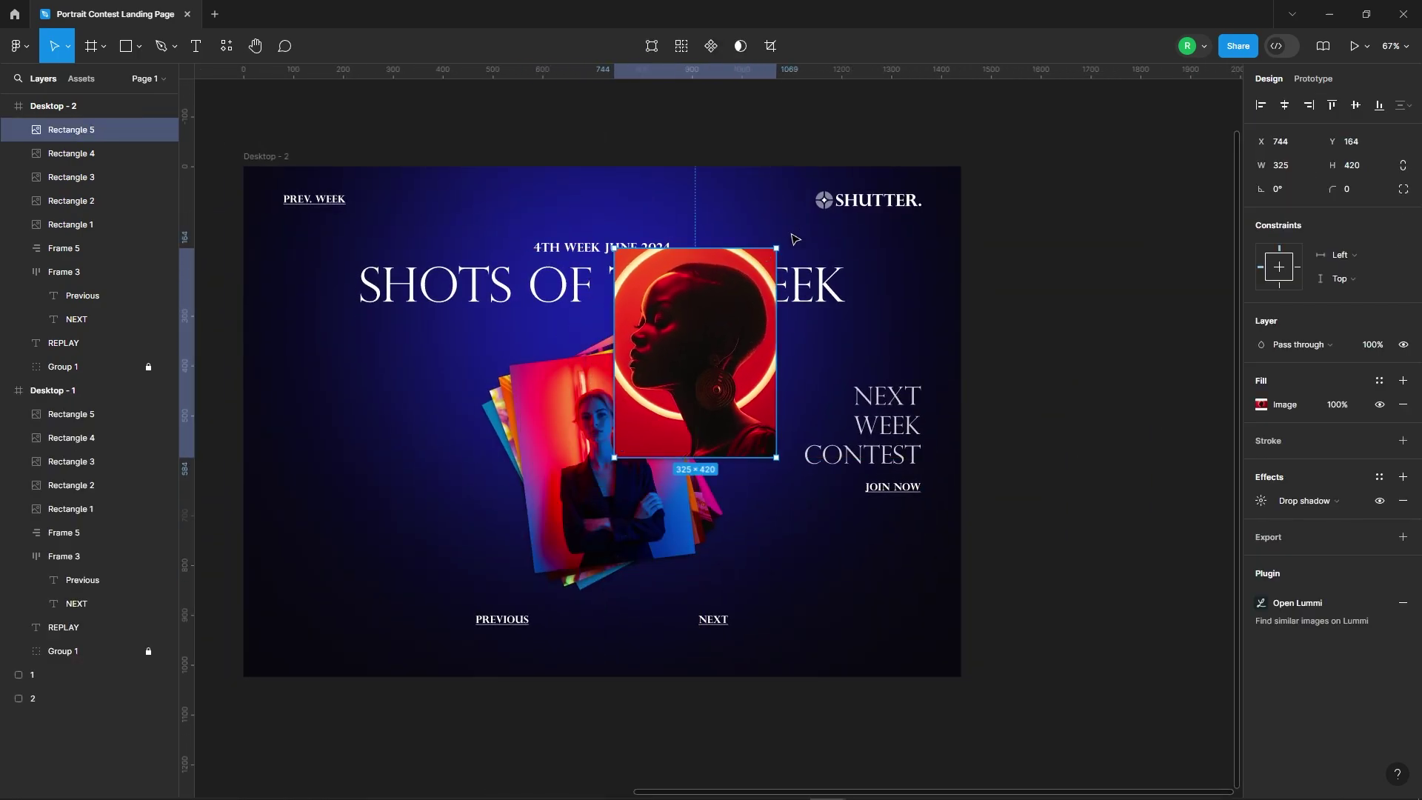
mouse_move(783, 243)
left_mouse_down()
mouse_move(885, 242)
mouse_move(938, 114)
mouse_move(993, 209)
left_mouse_up()
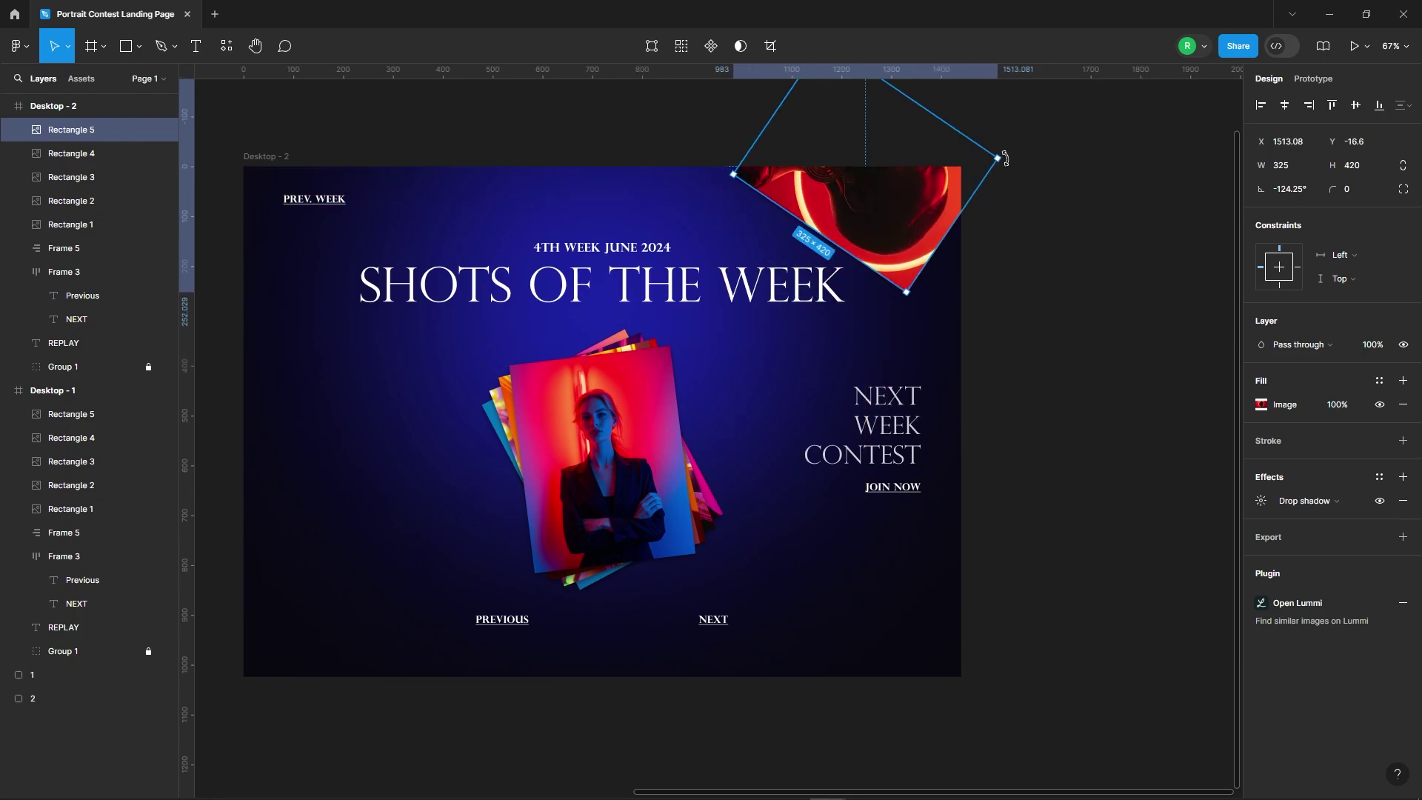
left_click_drag(1005, 158, 981, 289)
scroll(976, 375, "up", 3)
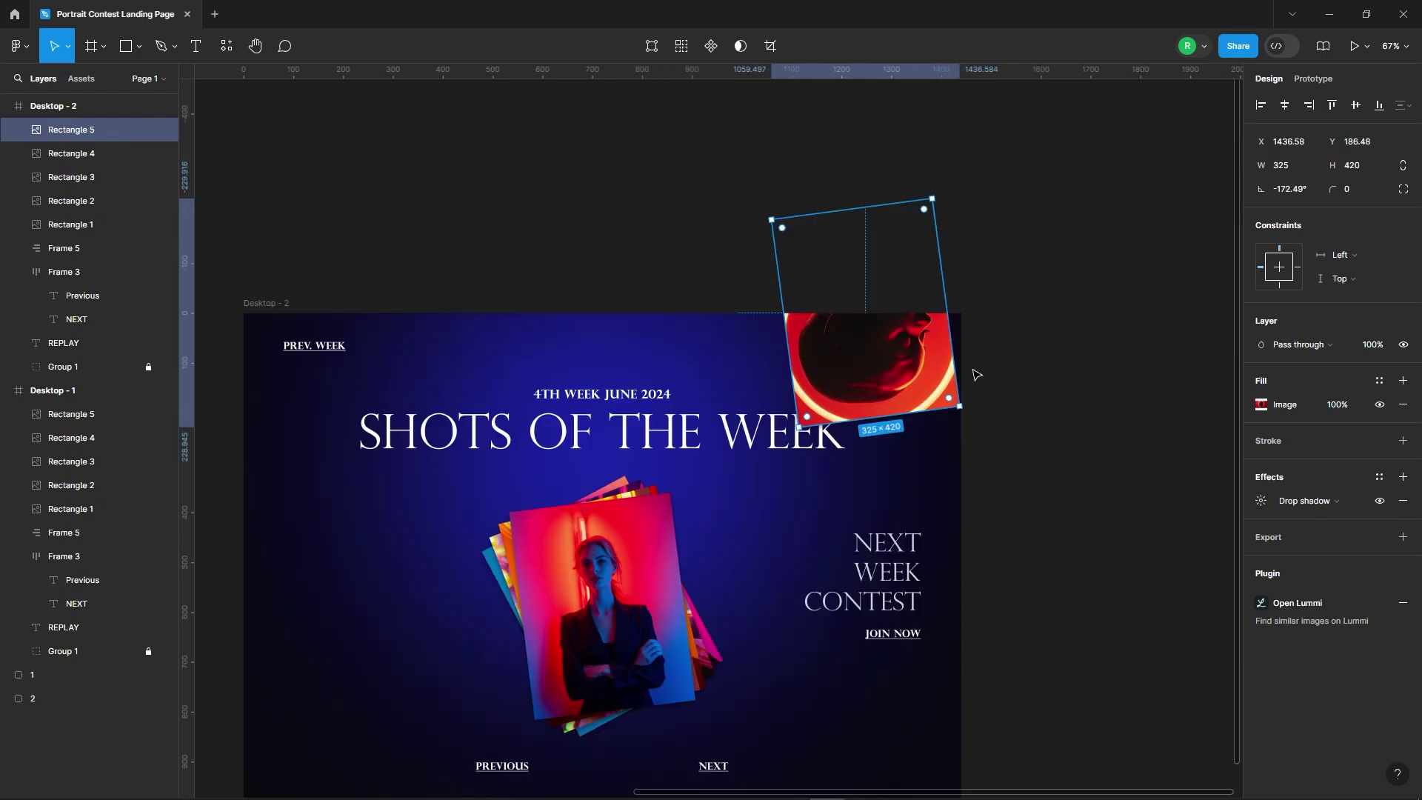
scroll(976, 375, "up", 3)
Nudge the rotated portrait up and right past the frame edge, easing its rotation back
key("shift+Up")
key("shift+Up")
key("shift+Up")
key("shift+Up")
key("shift+Up")
key("shift+Up")
key("shift+Up")
key("shift+Up")
key("shift+Right")
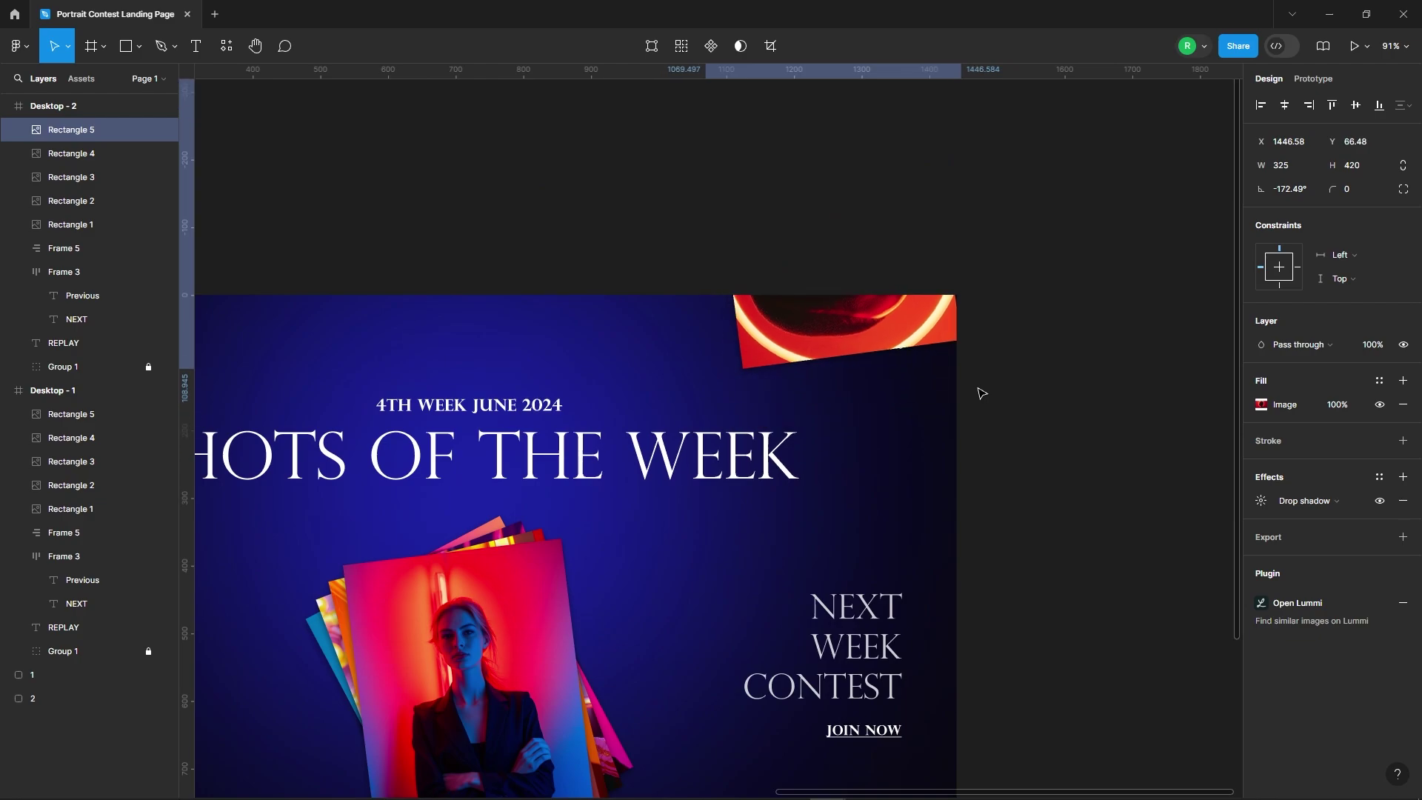
key("shift+Right")
key("shift+Right")
key("shift+Right")
key("shift+Right")
key("shift+Right")
key("shift+Right")
key("shift+Right")
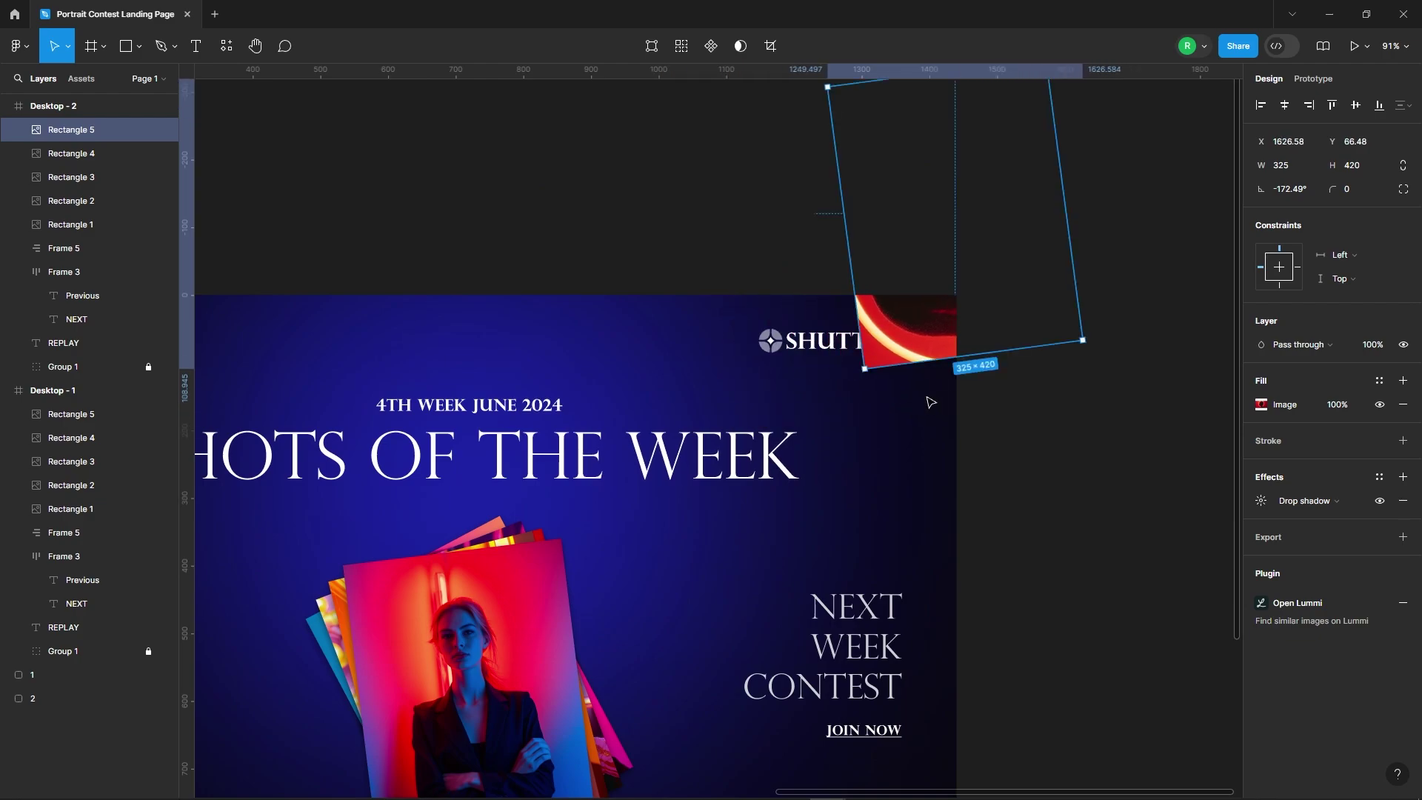
mouse_move(864, 378)
left_mouse_down()
mouse_move(845, 367)
mouse_move(857, 372)
left_mouse_up()
scroll(893, 370, "up", 2)
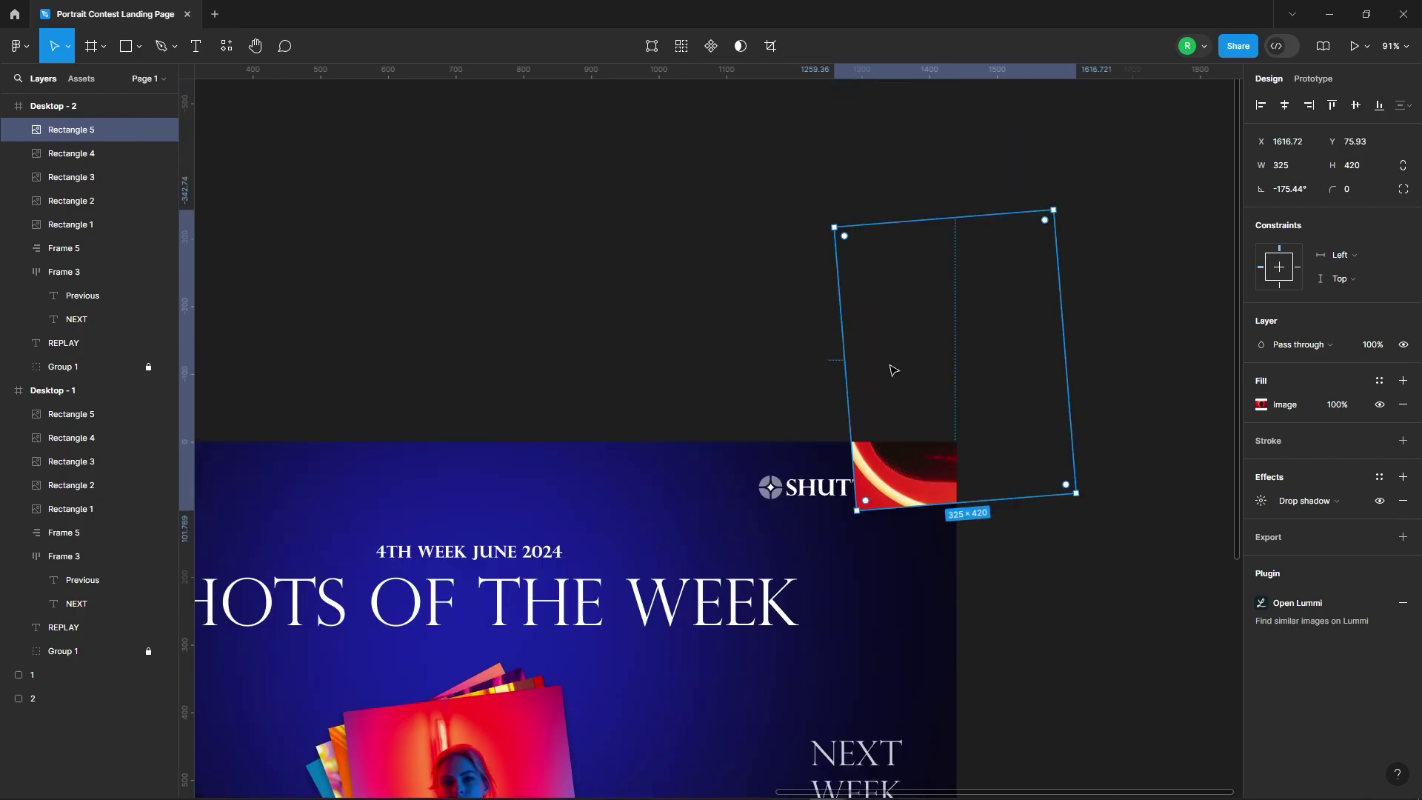
key("shift+Up")
key("shift+Up")
key("shift+Up")
key("shift+Up")
key("shift+Up")
key("shift+Up")
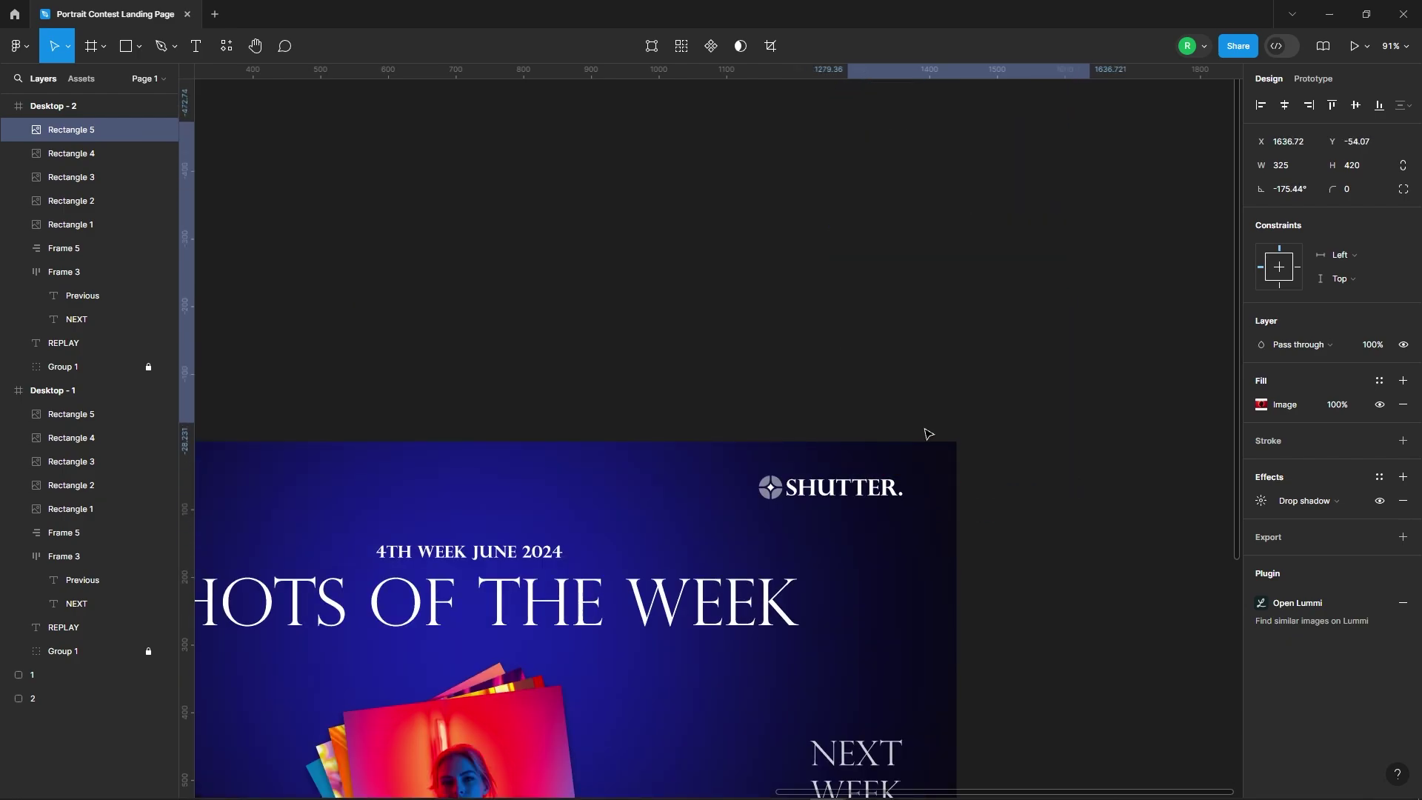
scroll(928, 434, "down", 3, "ctrl")
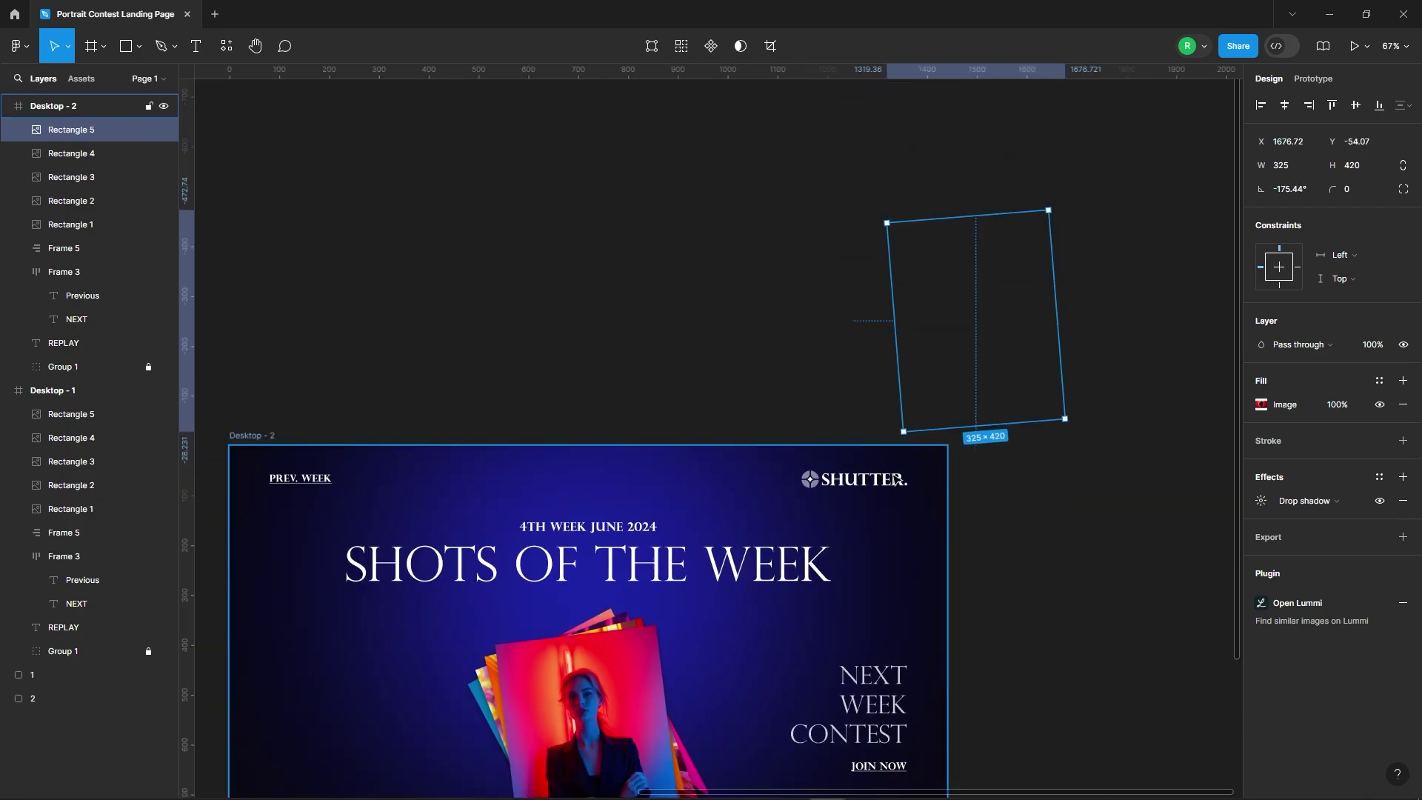
Turn off Desktop - 2's Clip content, reposition the outside portrait, then re-enable clipping
key("shift+Return")
left_click(1294, 237)
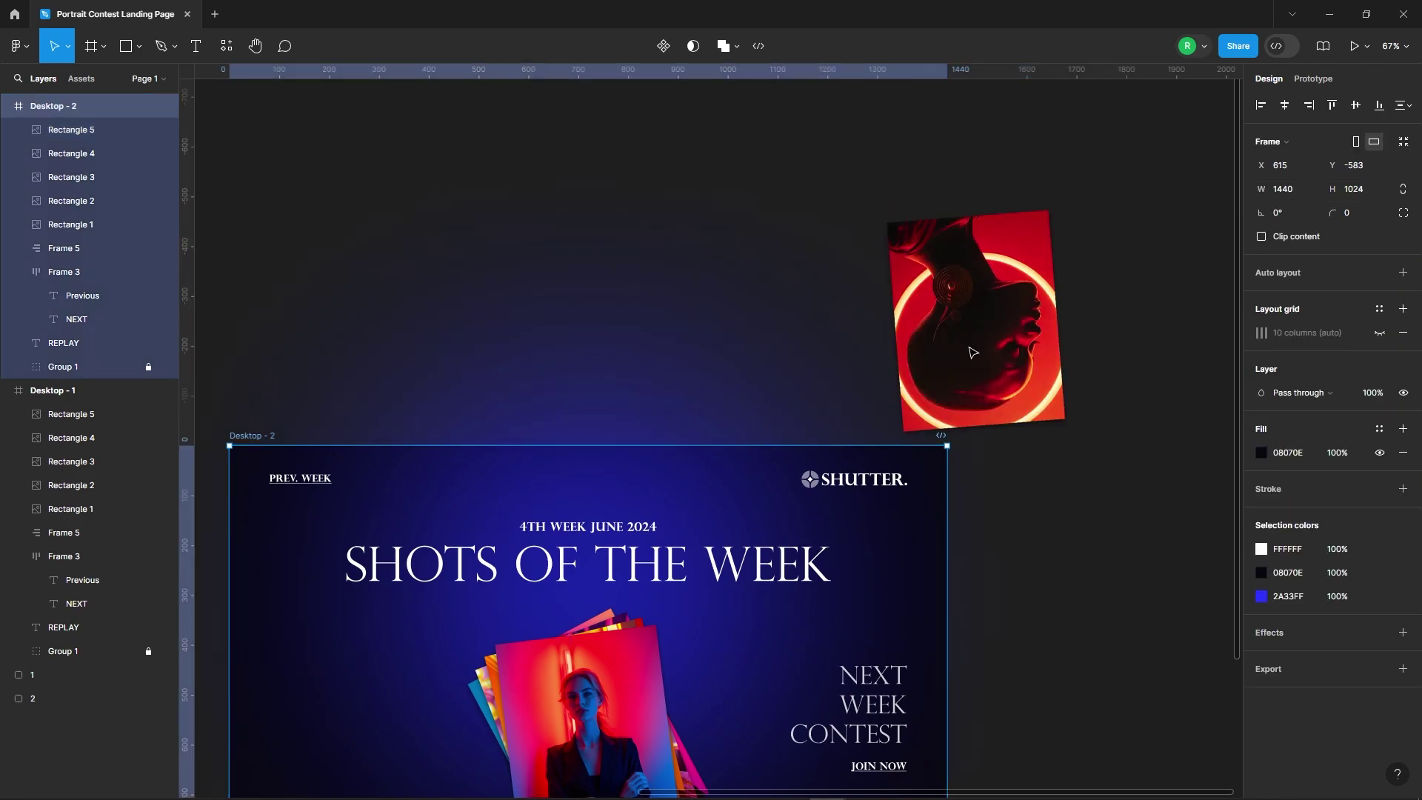
left_click(954, 383)
key("shift+Right")
key("shift+Right")
key("shift+Right")
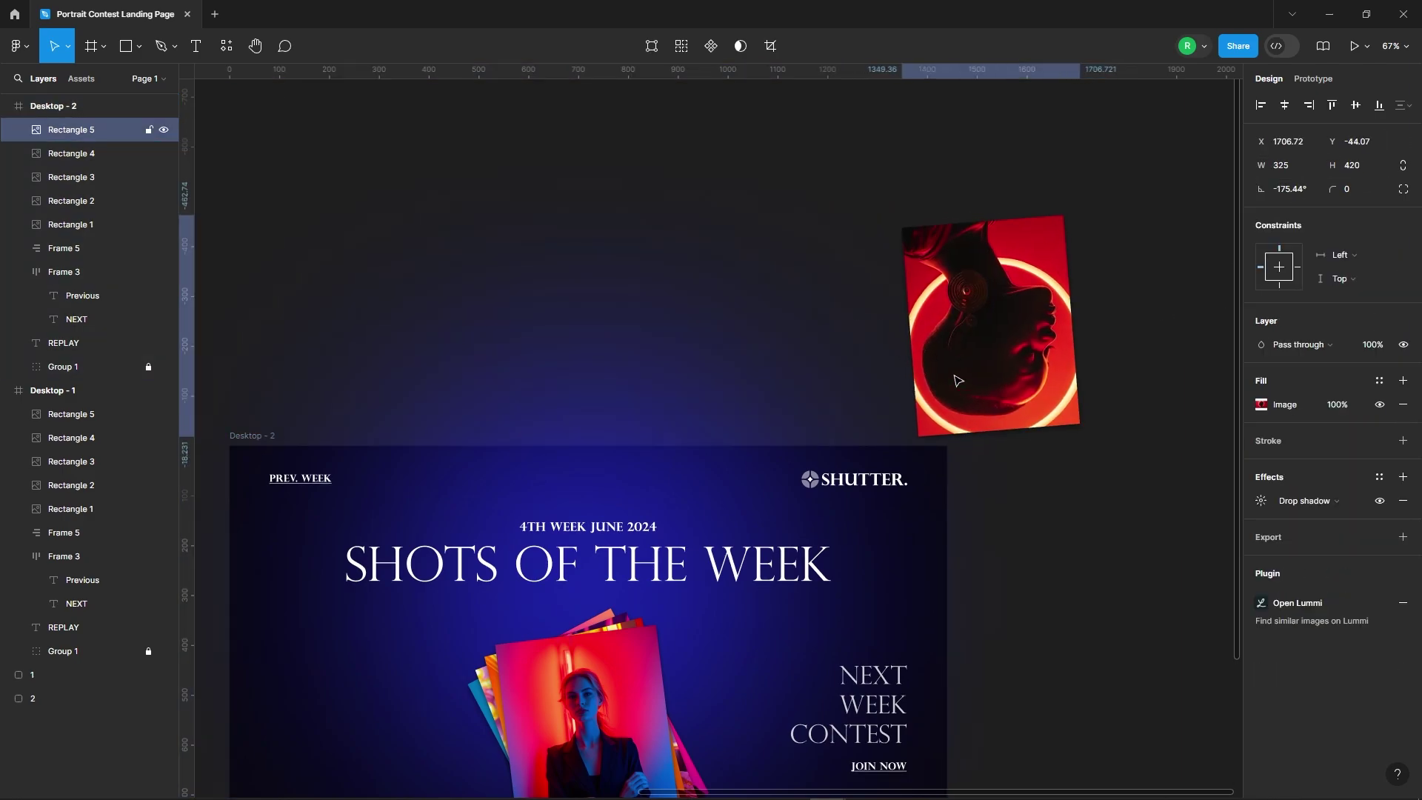
key("Down")
key("Down")
key("Down")
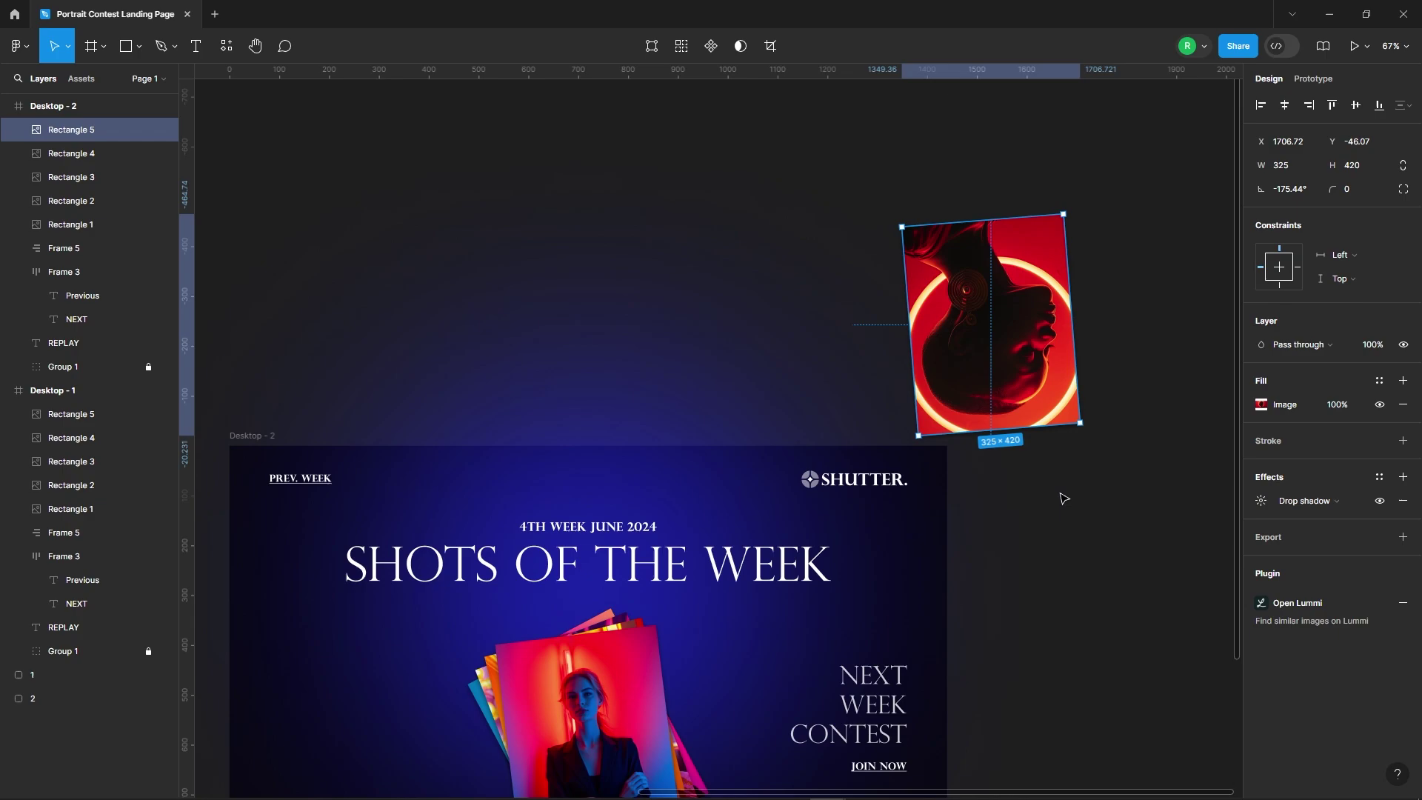
left_click(1064, 499)
left_click(256, 436)
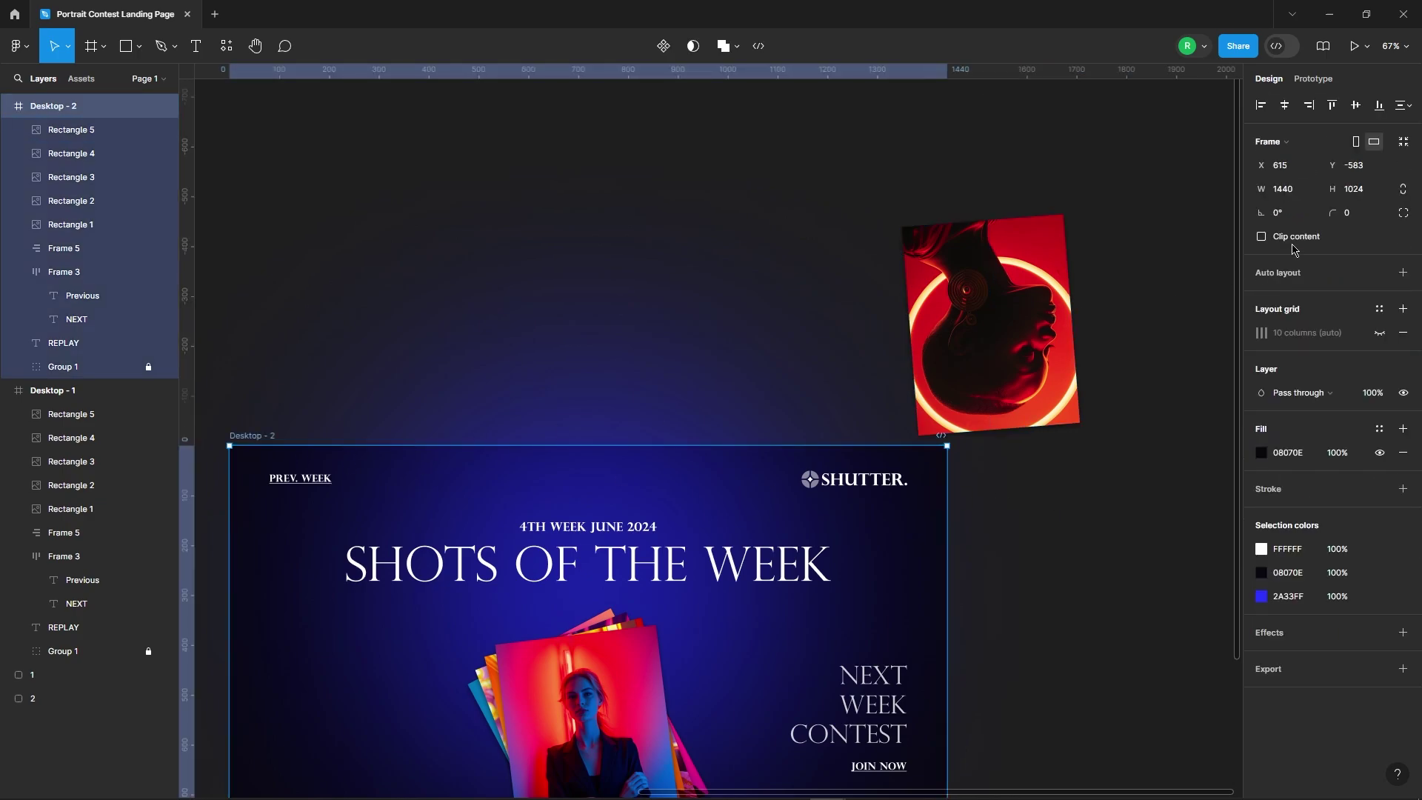
left_click(1261, 237)
left_click(1010, 324)
scroll(882, 276, "down", 5)
Rotate the four remaining portraits in the Desktop - 2 stack by -7°
scroll(882, 277, "up", 2)
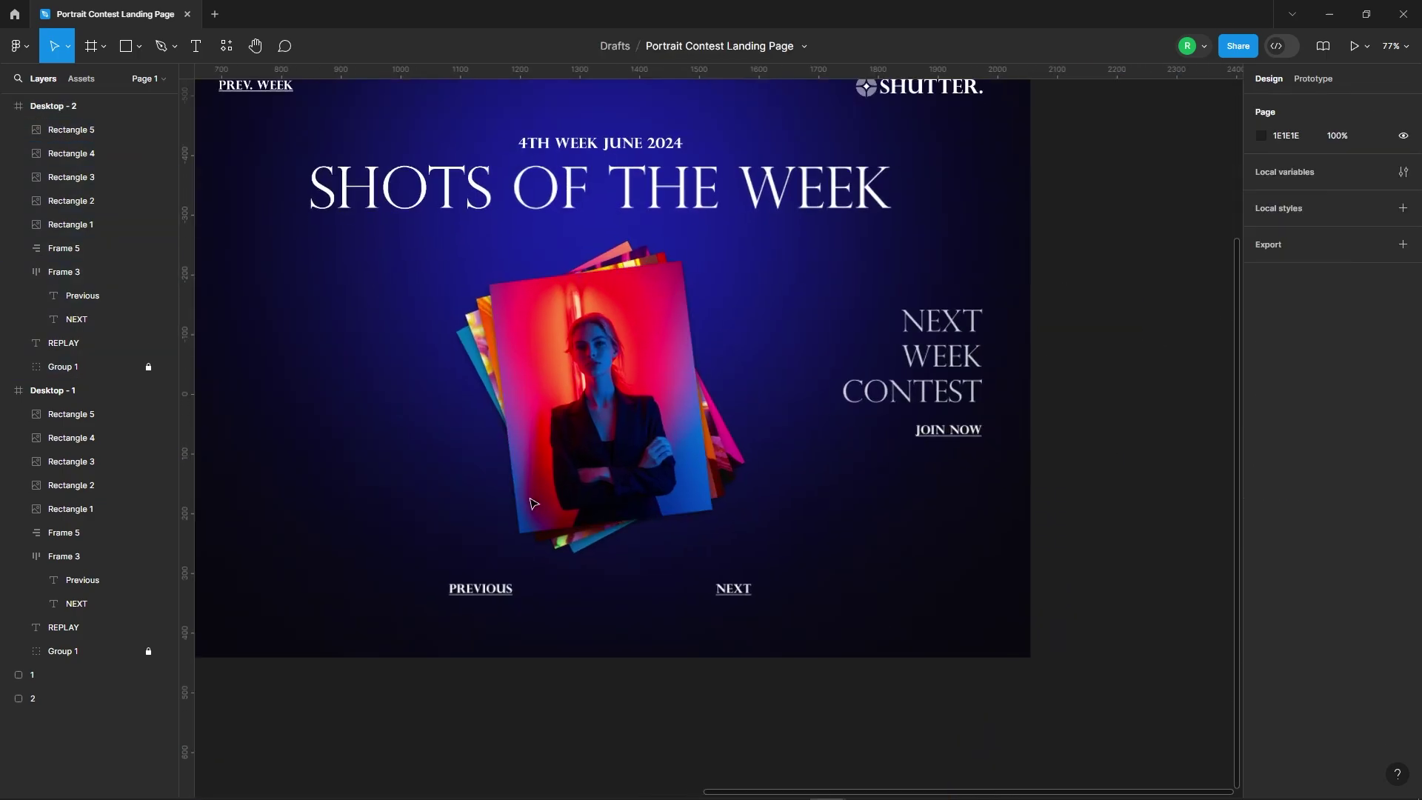
left_click_drag(406, 350, 733, 459)
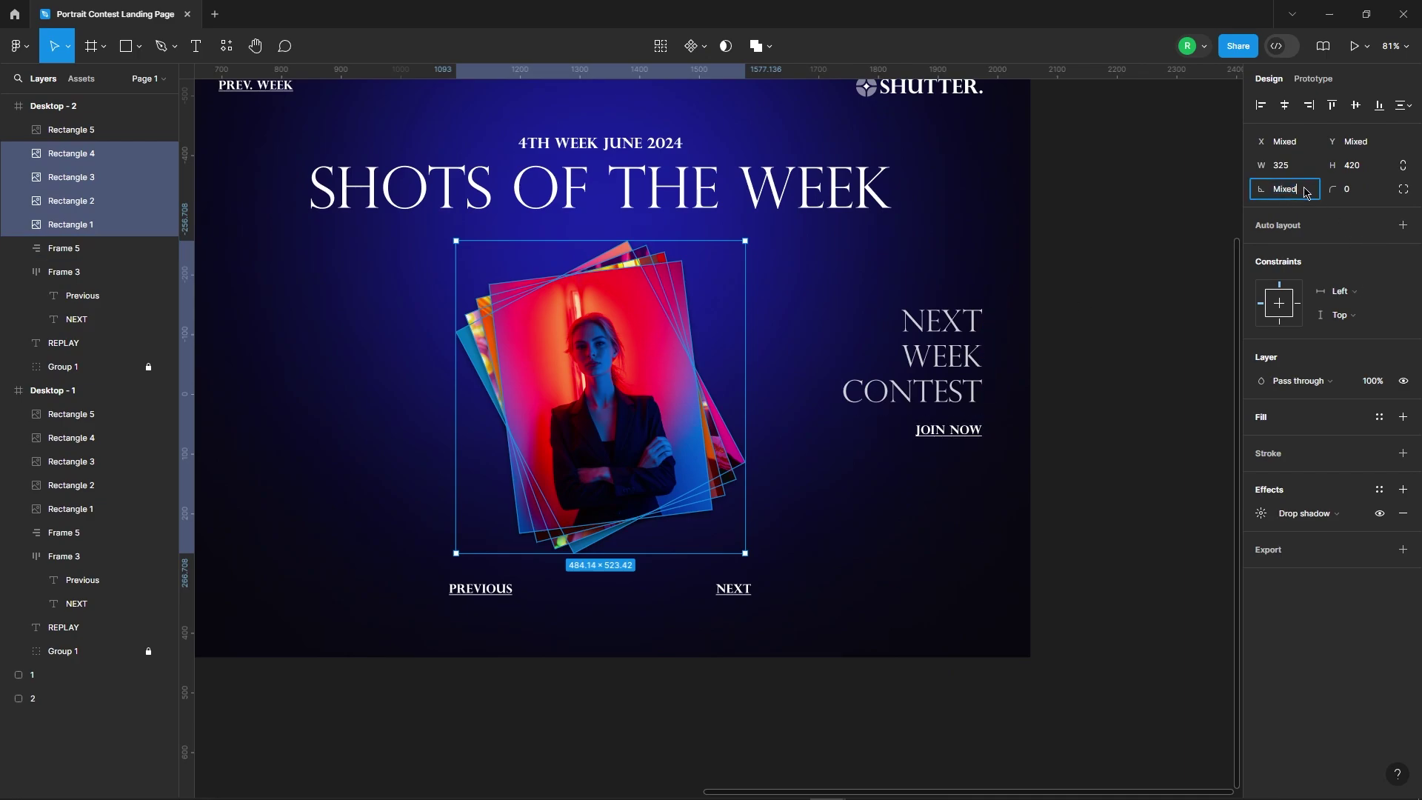
key("Return")
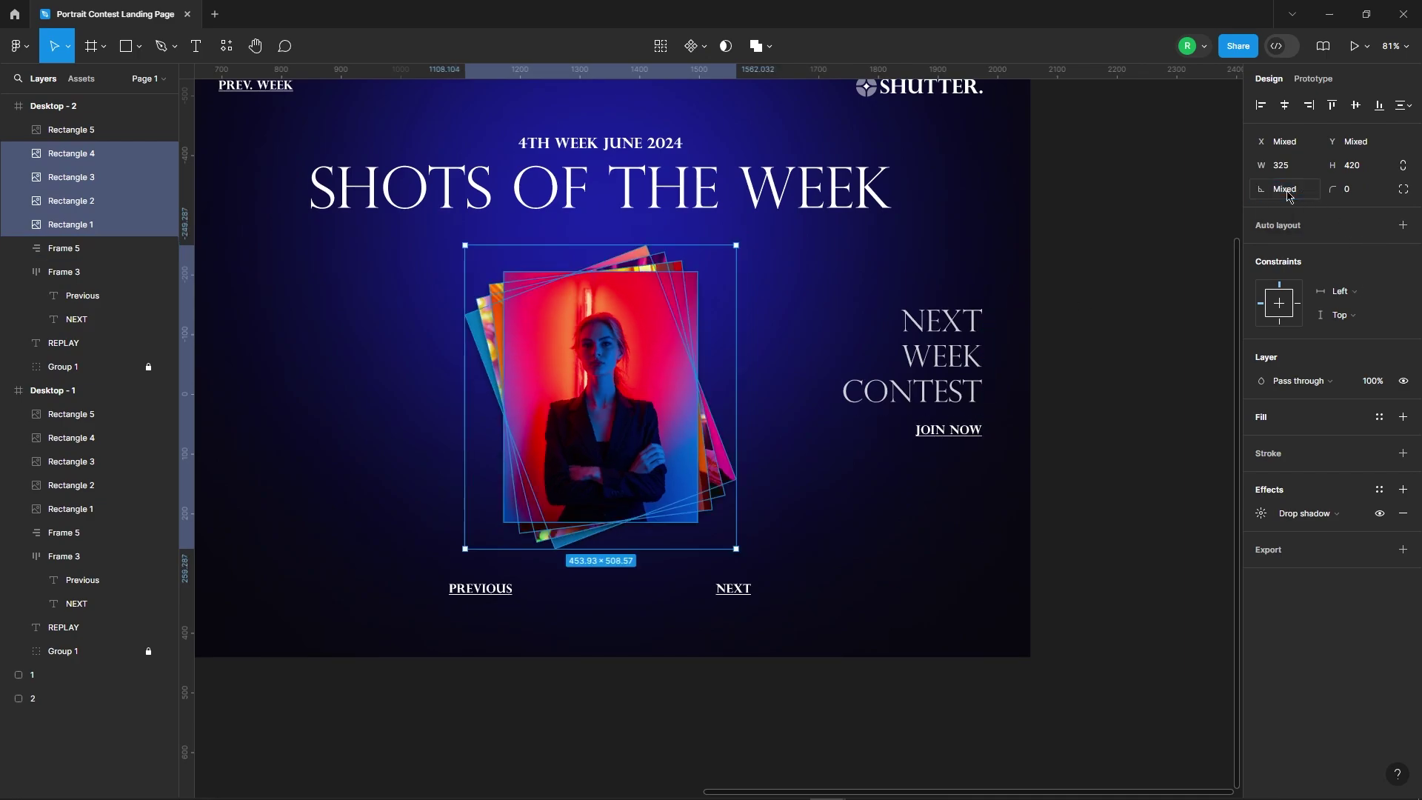
left_click(1067, 269)
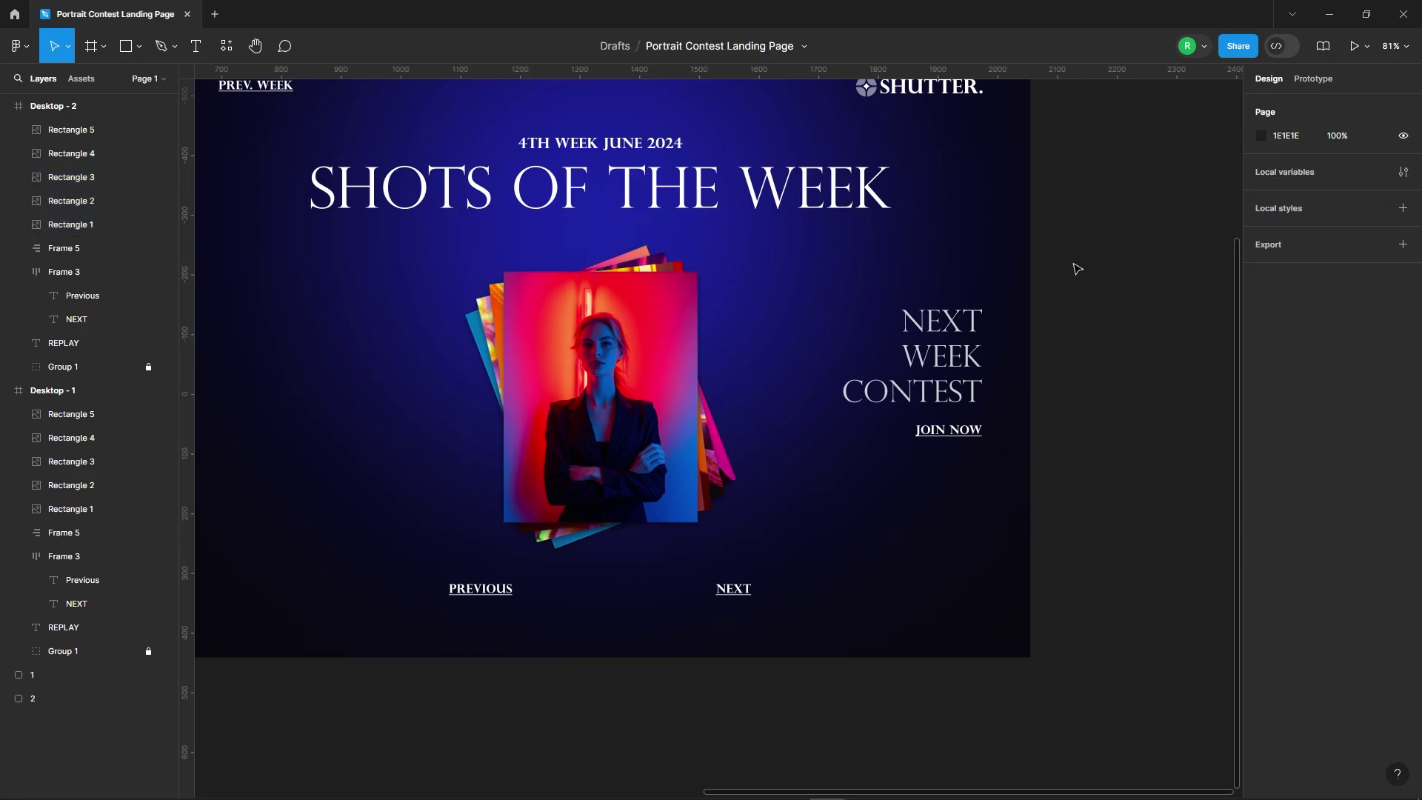
Check the tilts of front portrait Rectangle 4 and the 7° and 21° photos behind it
left_click(622, 401)
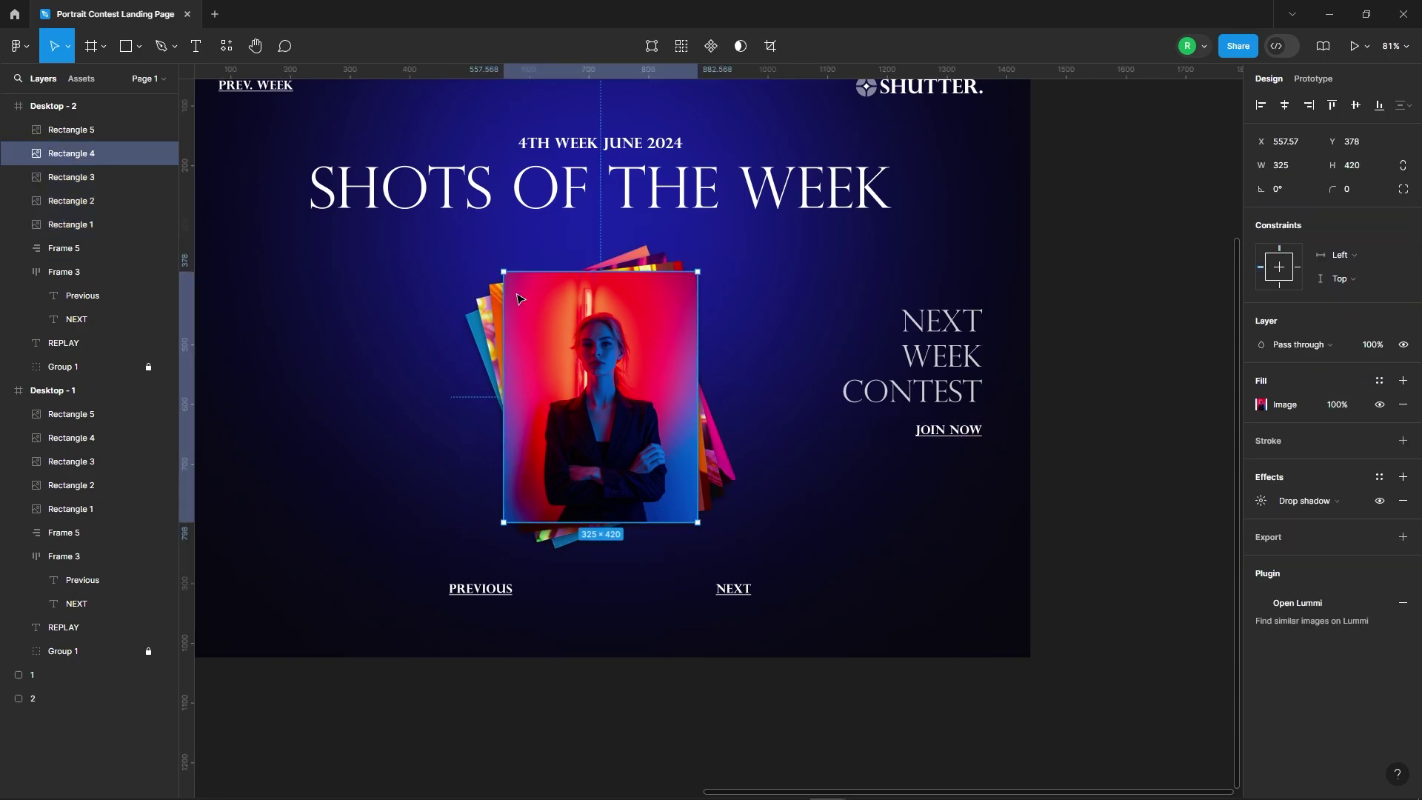
left_click(499, 303)
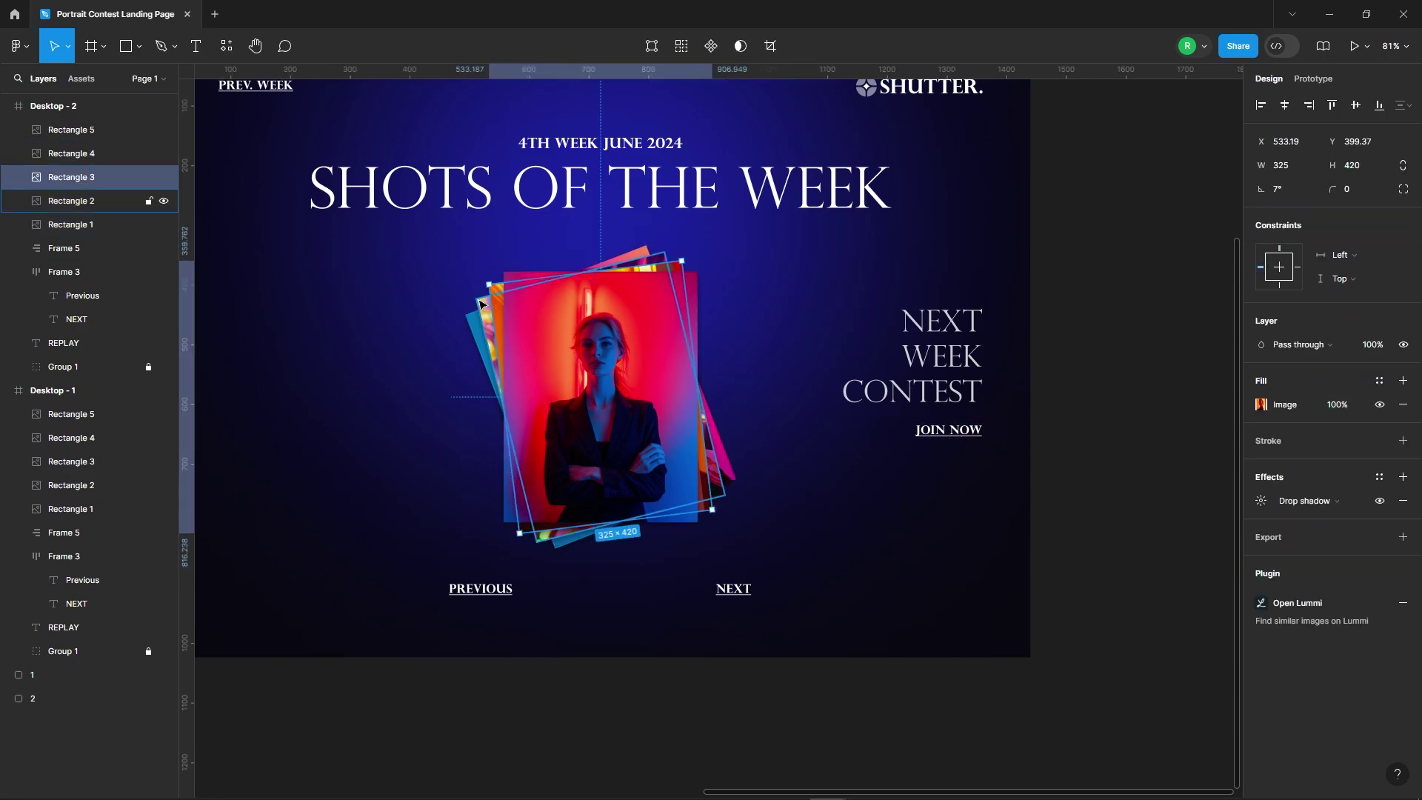
left_click(482, 306)
left_click(471, 330)
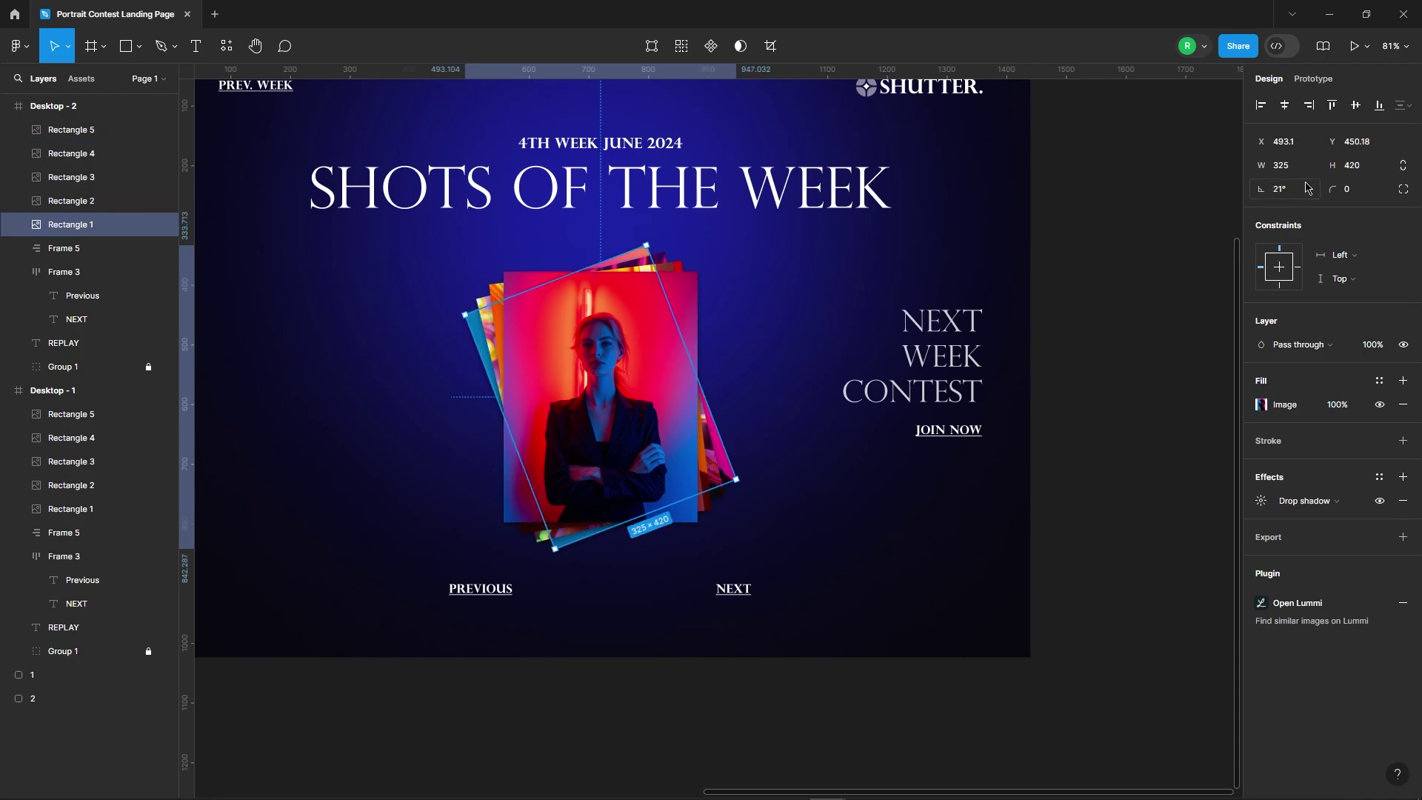
left_click(1067, 332)
scroll(924, 306, "down", 5)
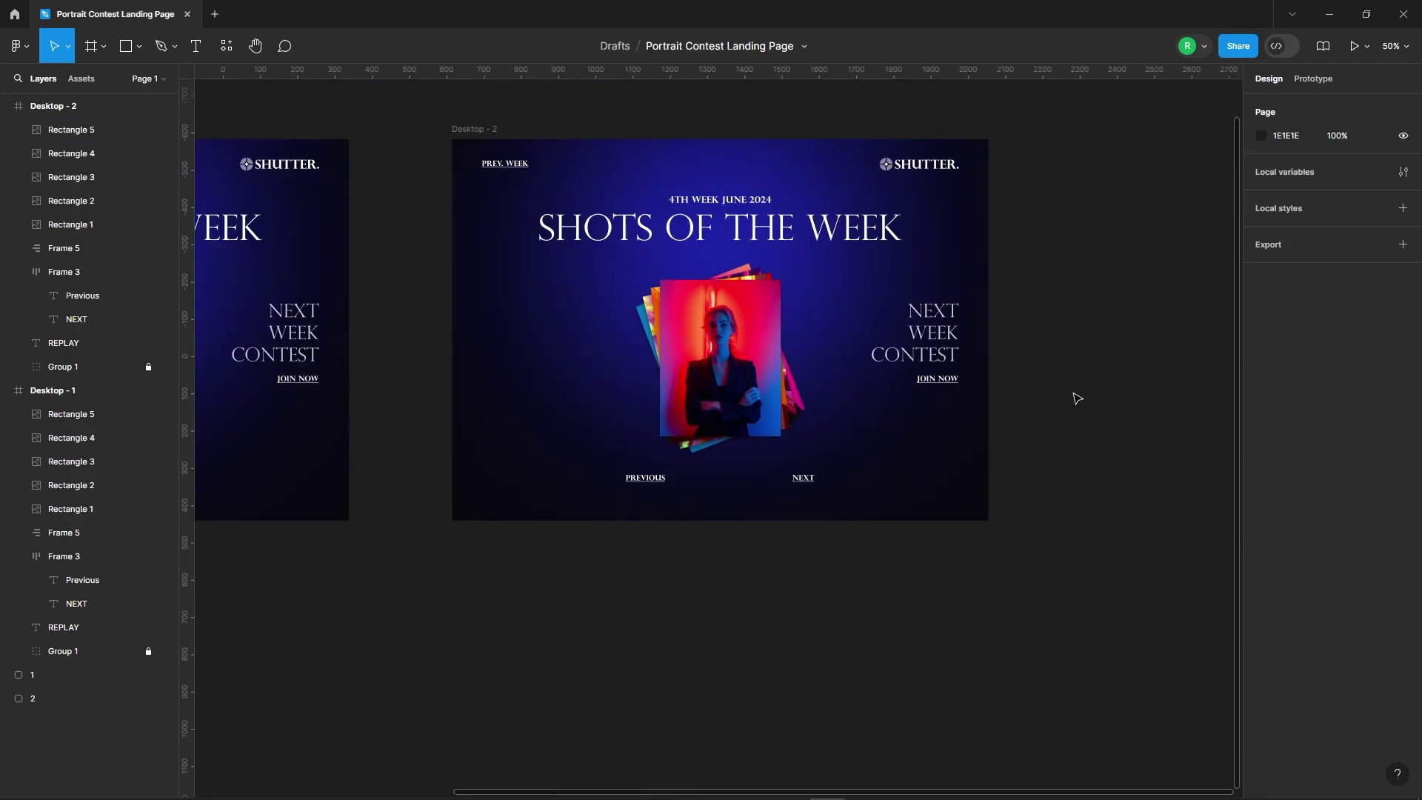
scroll(670, 522, "down", 5)
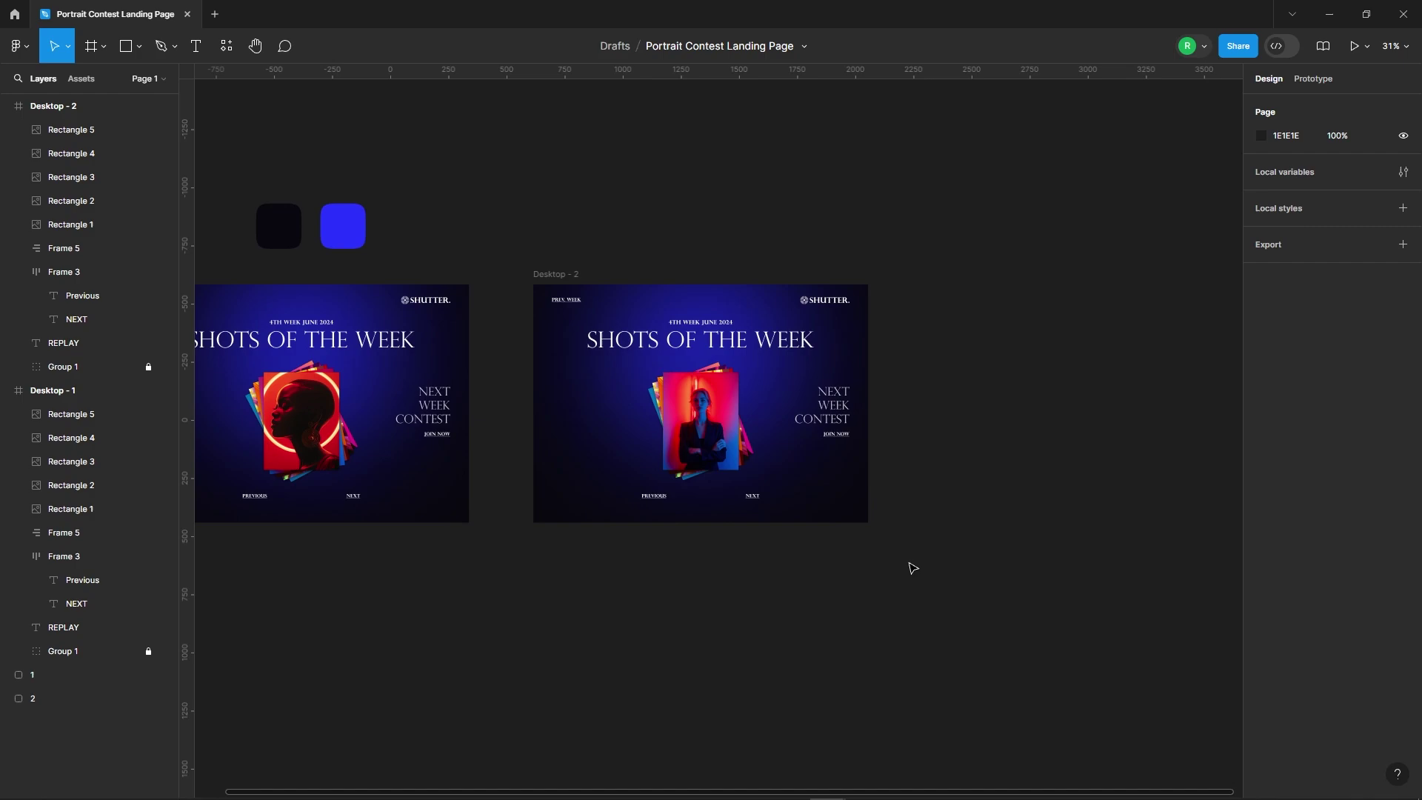
scroll(984, 478, "right", 2)
Alt-drag Desktop - 2 into Desktop - 3 and move its rotated top photo out the top-right
left_click(495, 252)
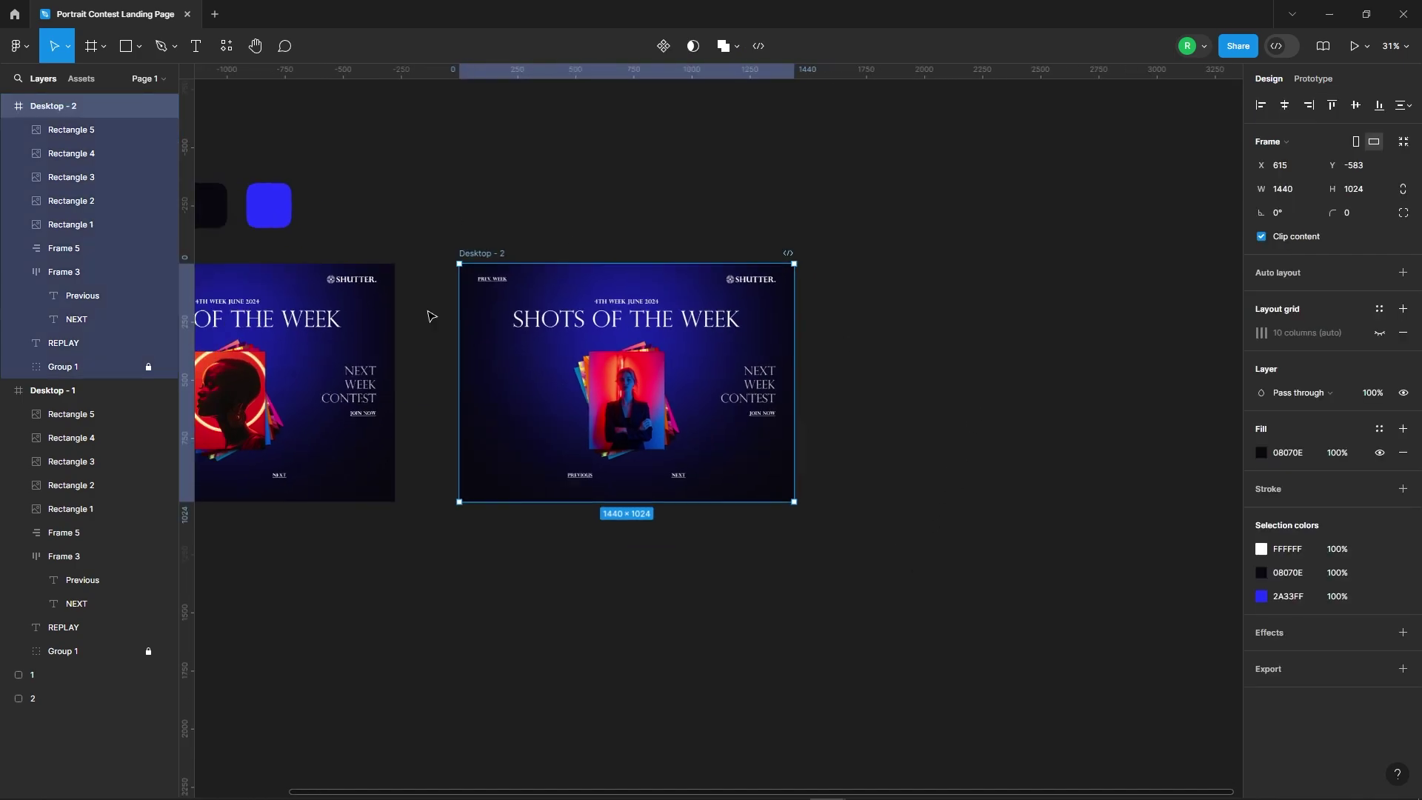
left_click_drag(495, 252, 892, 253)
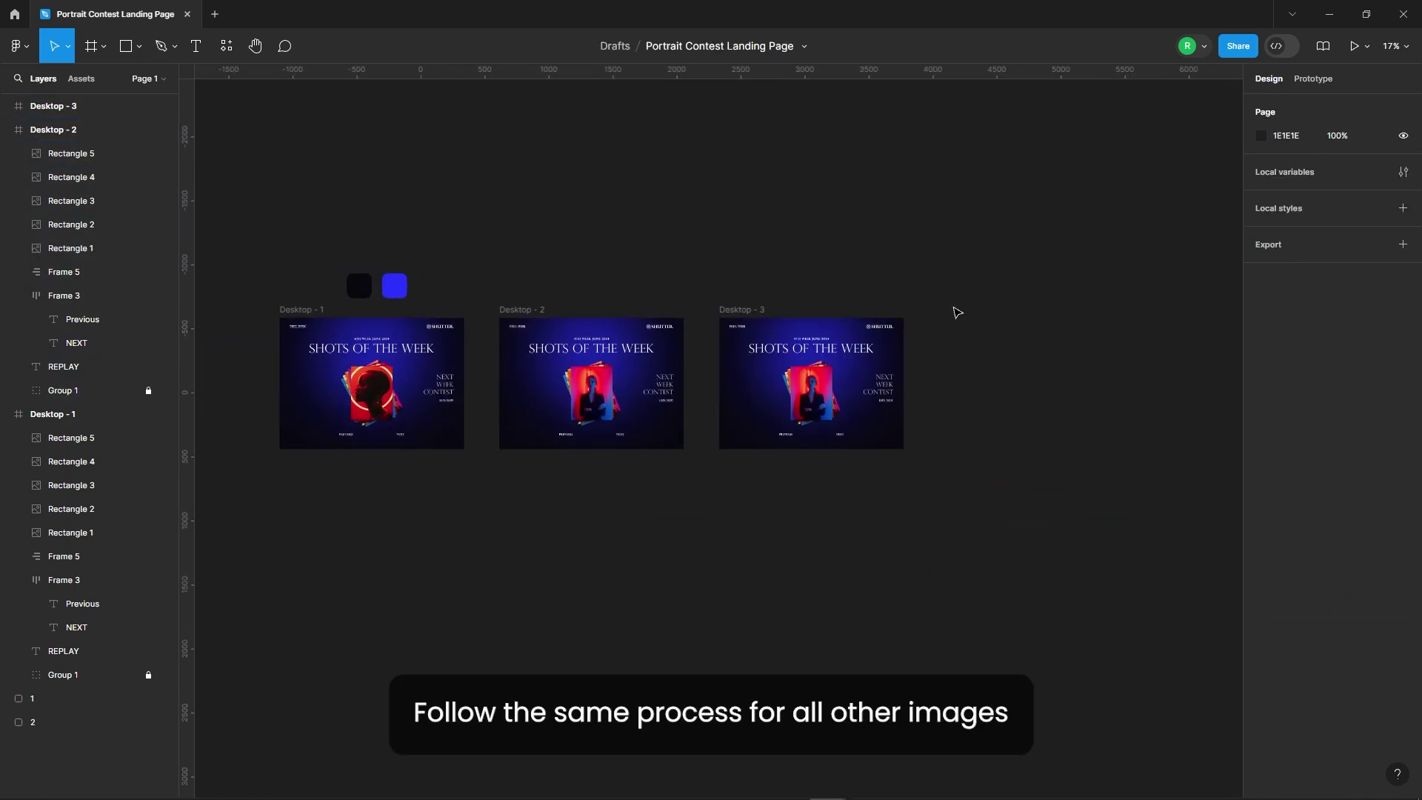
mouse_move(516, 570)
left_mouse_down()
mouse_move(802, 282)
mouse_move(888, 229)
left_mouse_up()
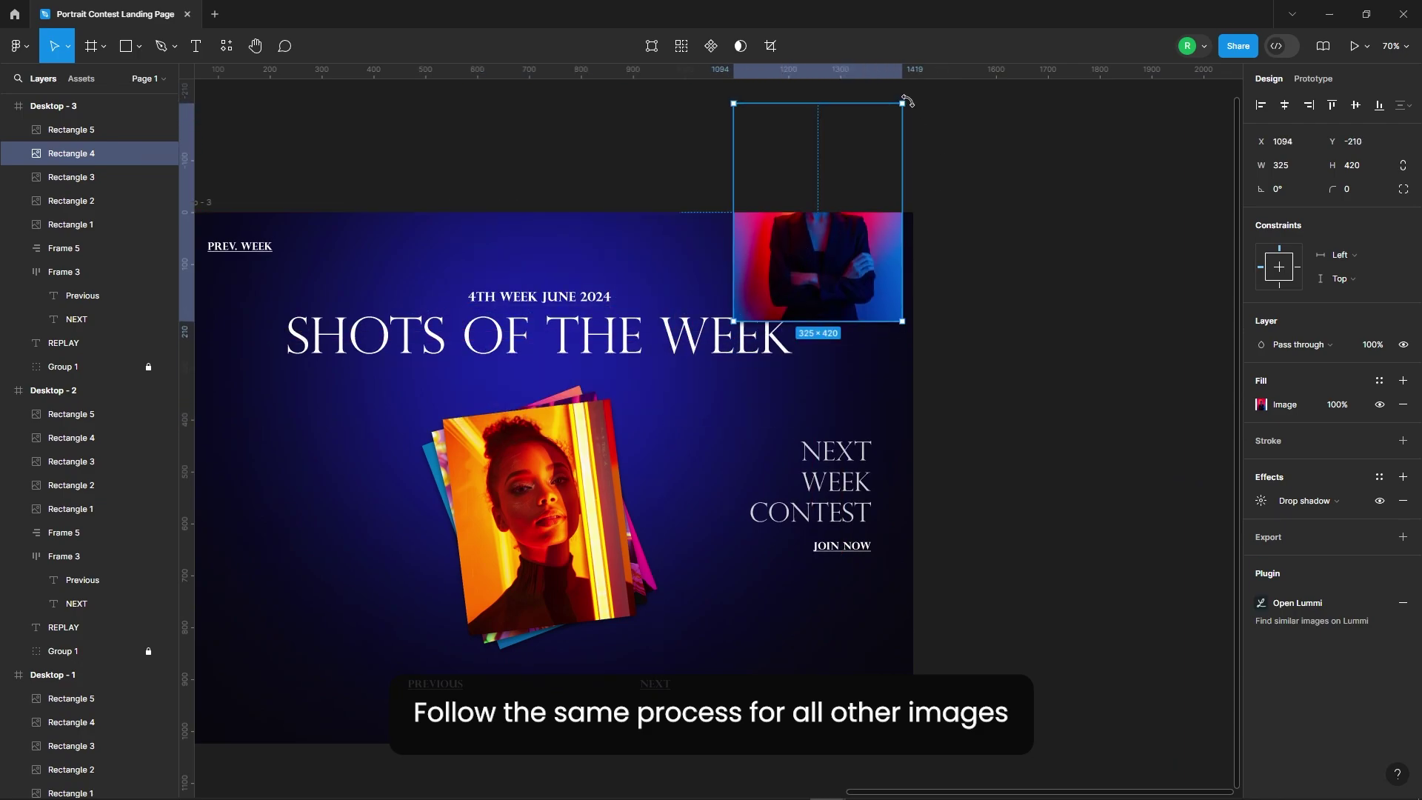
mouse_move(906, 100)
left_mouse_down()
mouse_move(739, 287)
mouse_move(755, 316)
left_mouse_up()
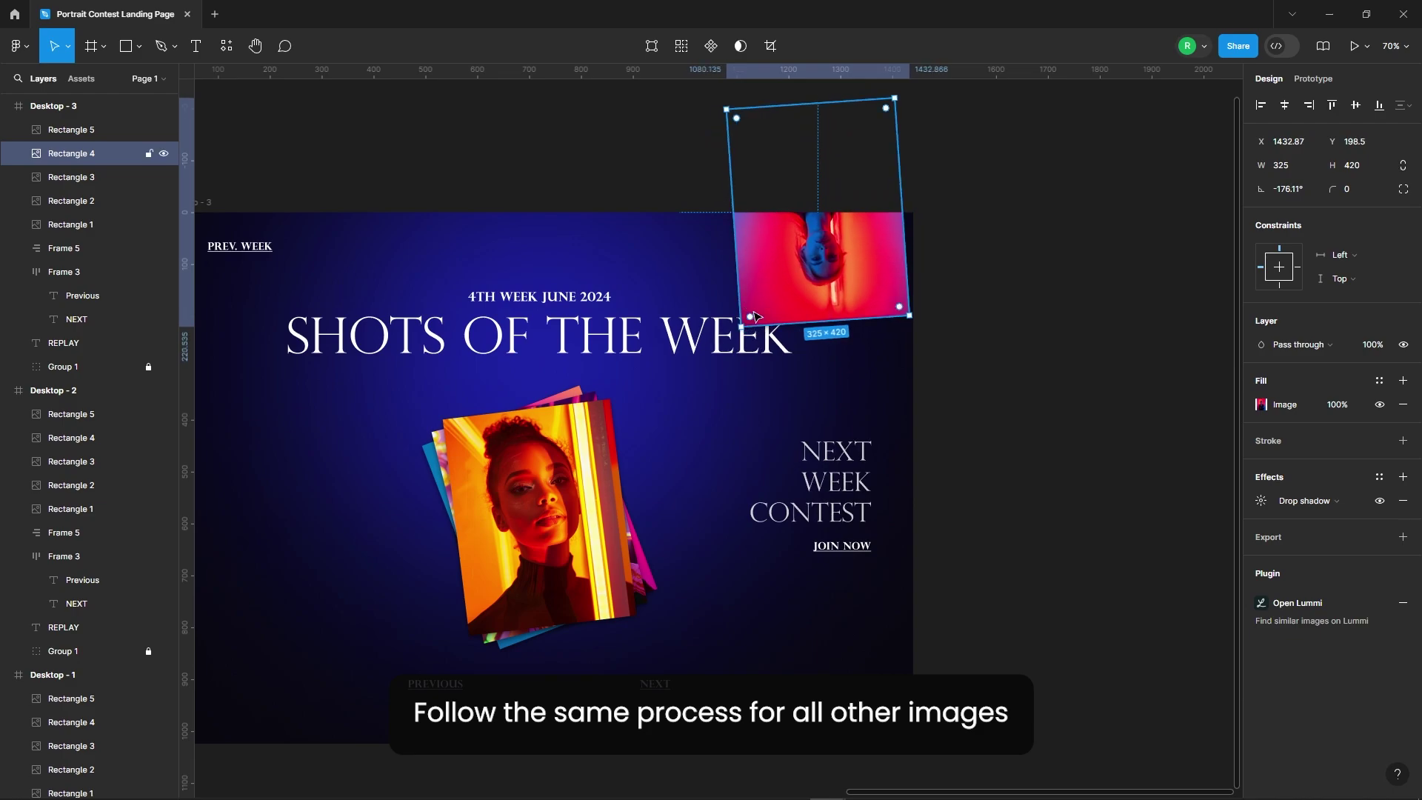
key("shift+Up")
key("shift+Up")
key("shift+Up")
key("shift+Up")
key("shift+Up")
key("shift+Up")
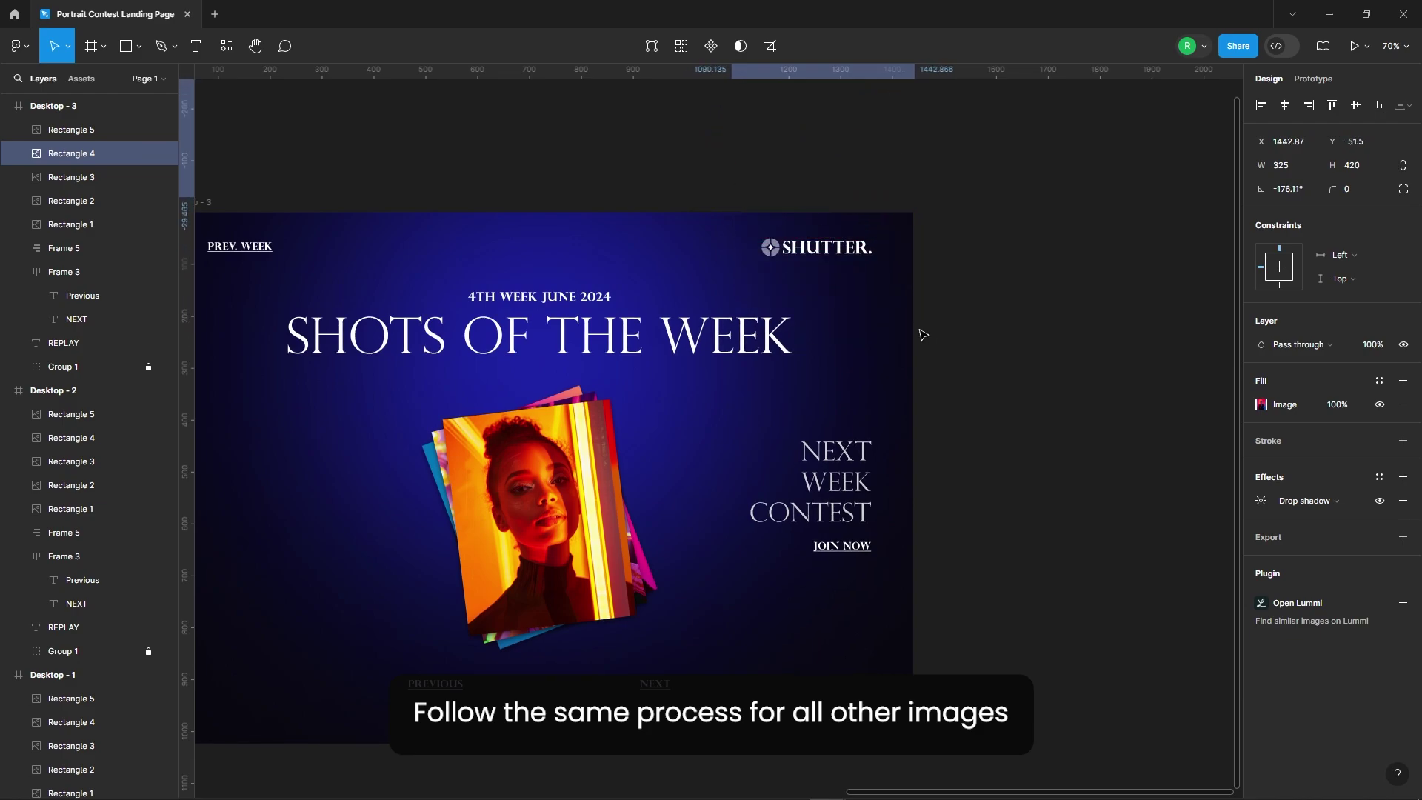
key("shift+Right")
key("shift+Right")
key("shift+Right")
key("shift+Right")
key("shift+Right")
key("shift+Right")
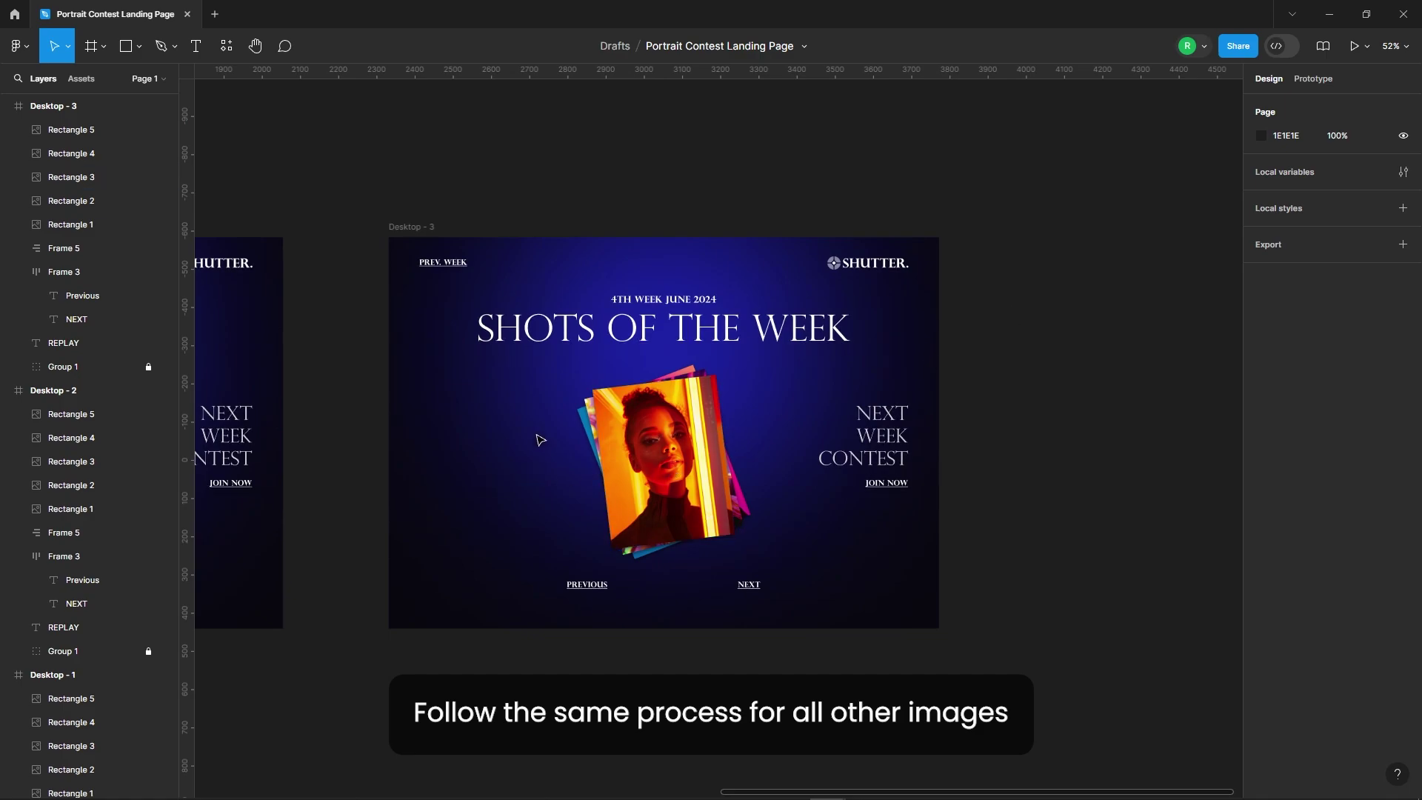
Add +10 to the rotation of the three remaining stacked photos
left_click_drag(537, 363, 740, 472)
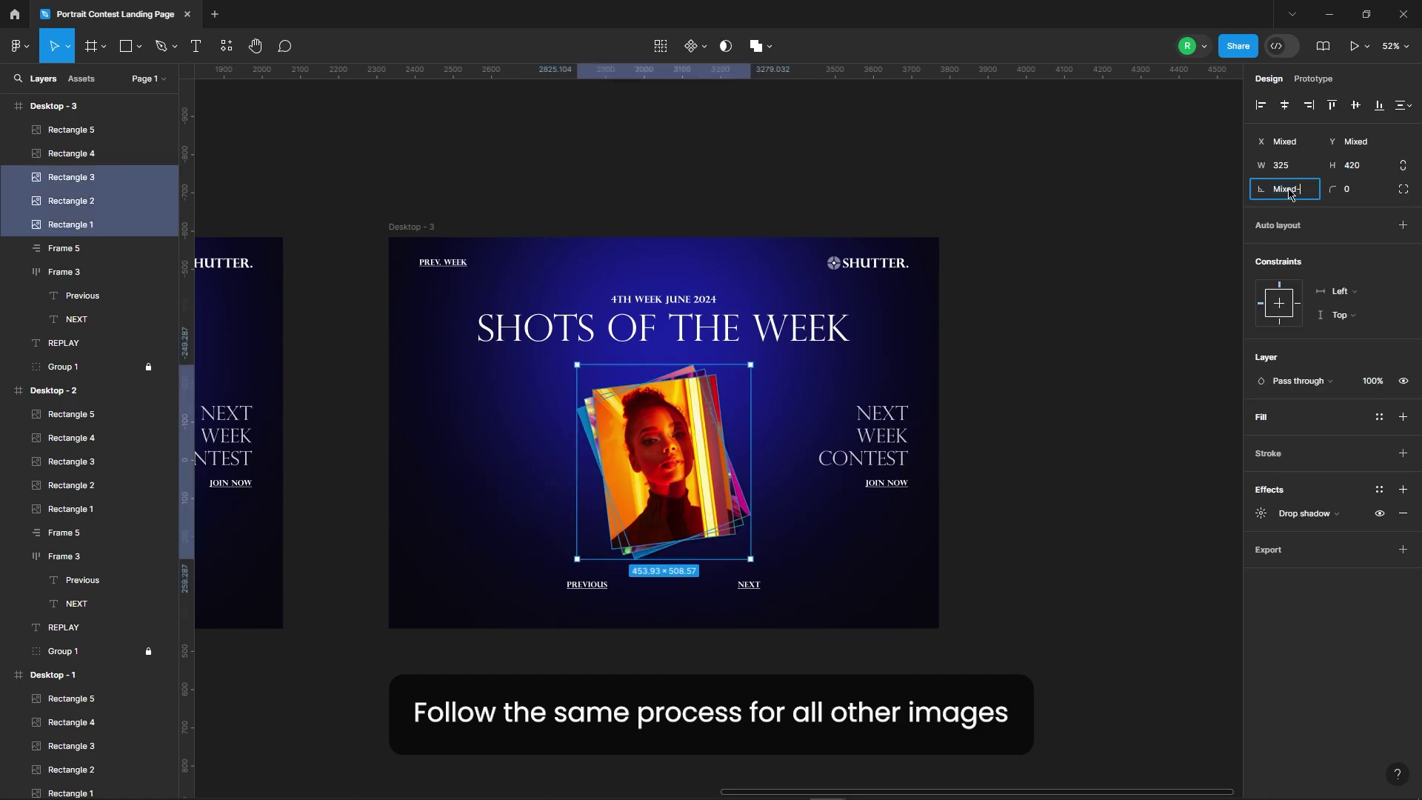
type("+10")
key("Return")
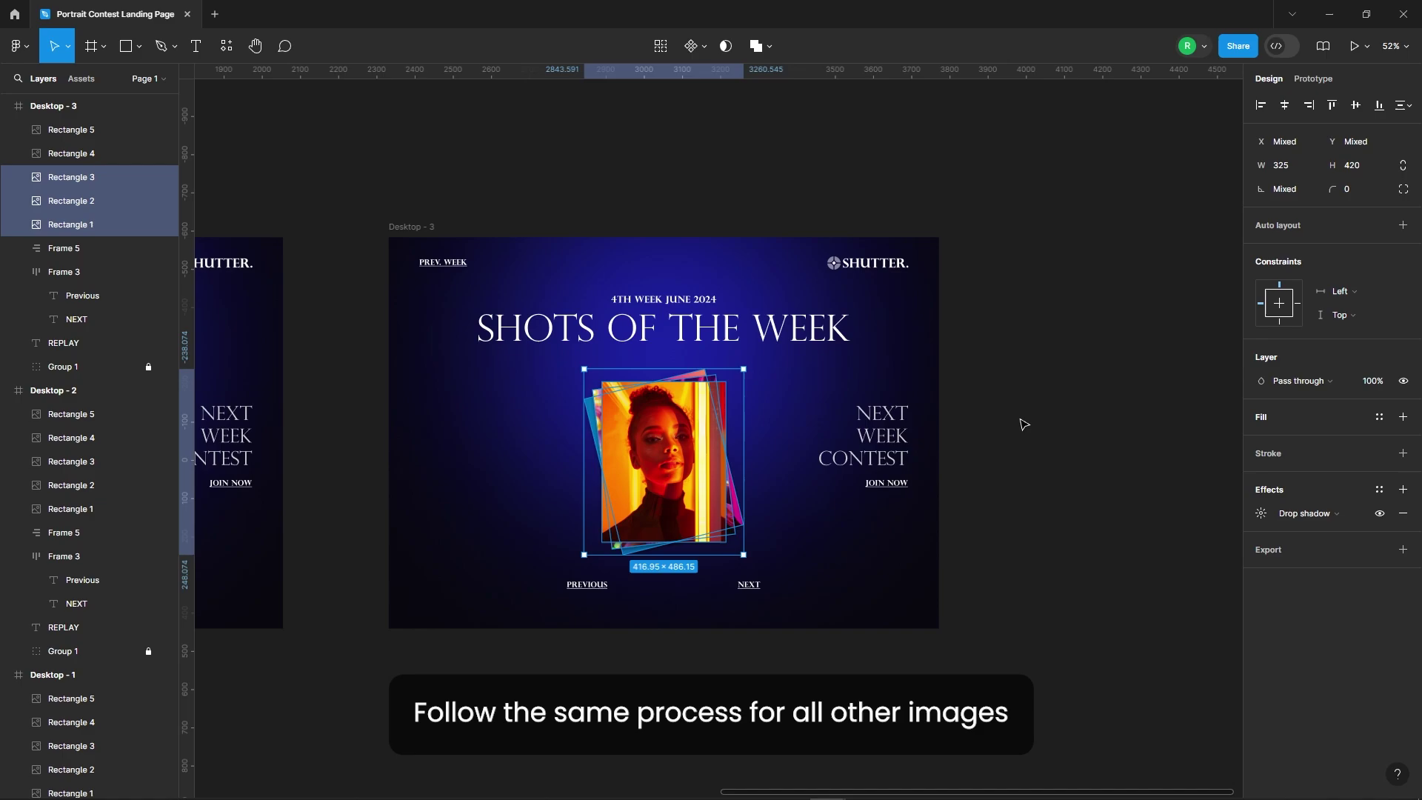
left_click(1023, 424)
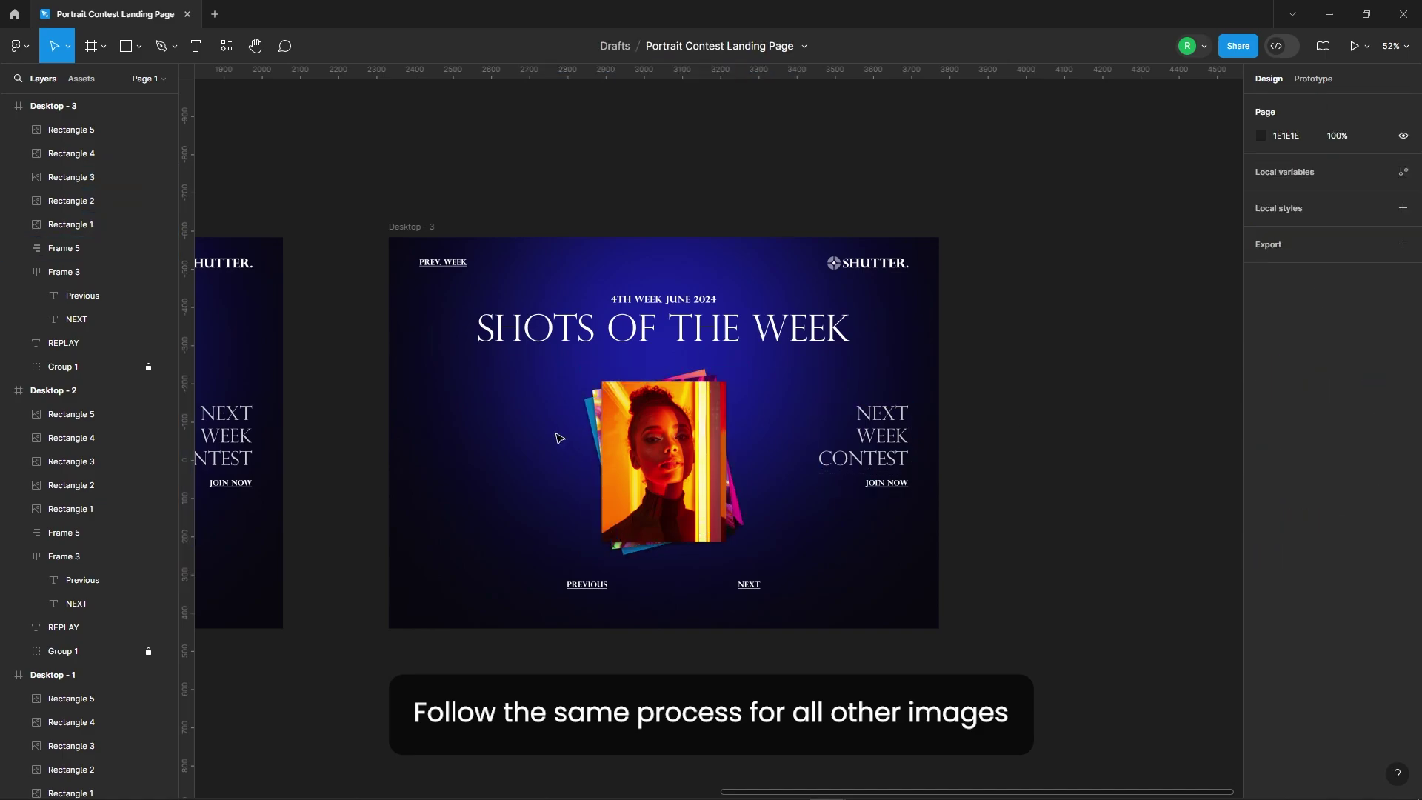
scroll(559, 438, "down", 3)
Alt-drag Desktop - 3 to duplicate it as Desktop - 4
left_click(489, 299)
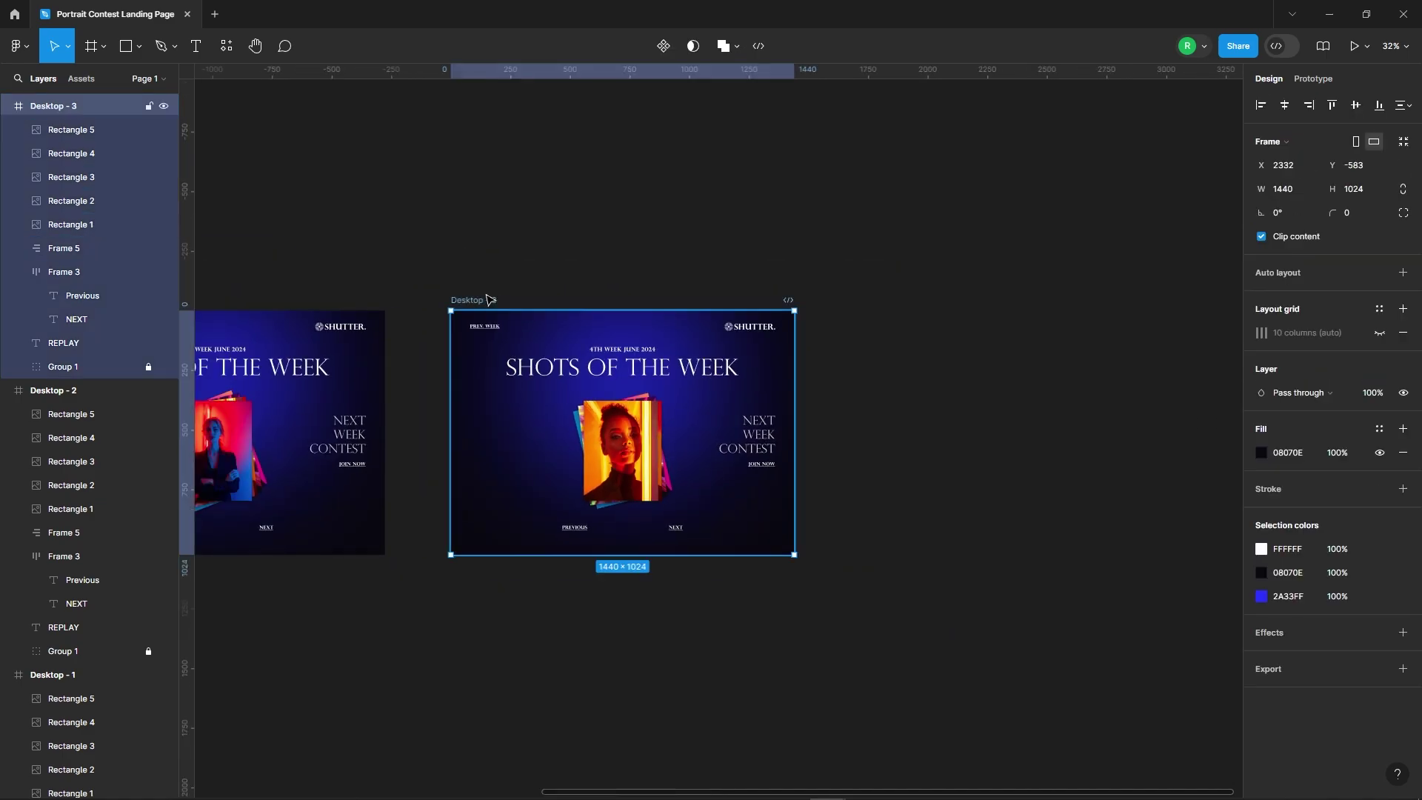
left_click_drag(490, 299, 935, 299)
key("shift+2")
key("Escape")
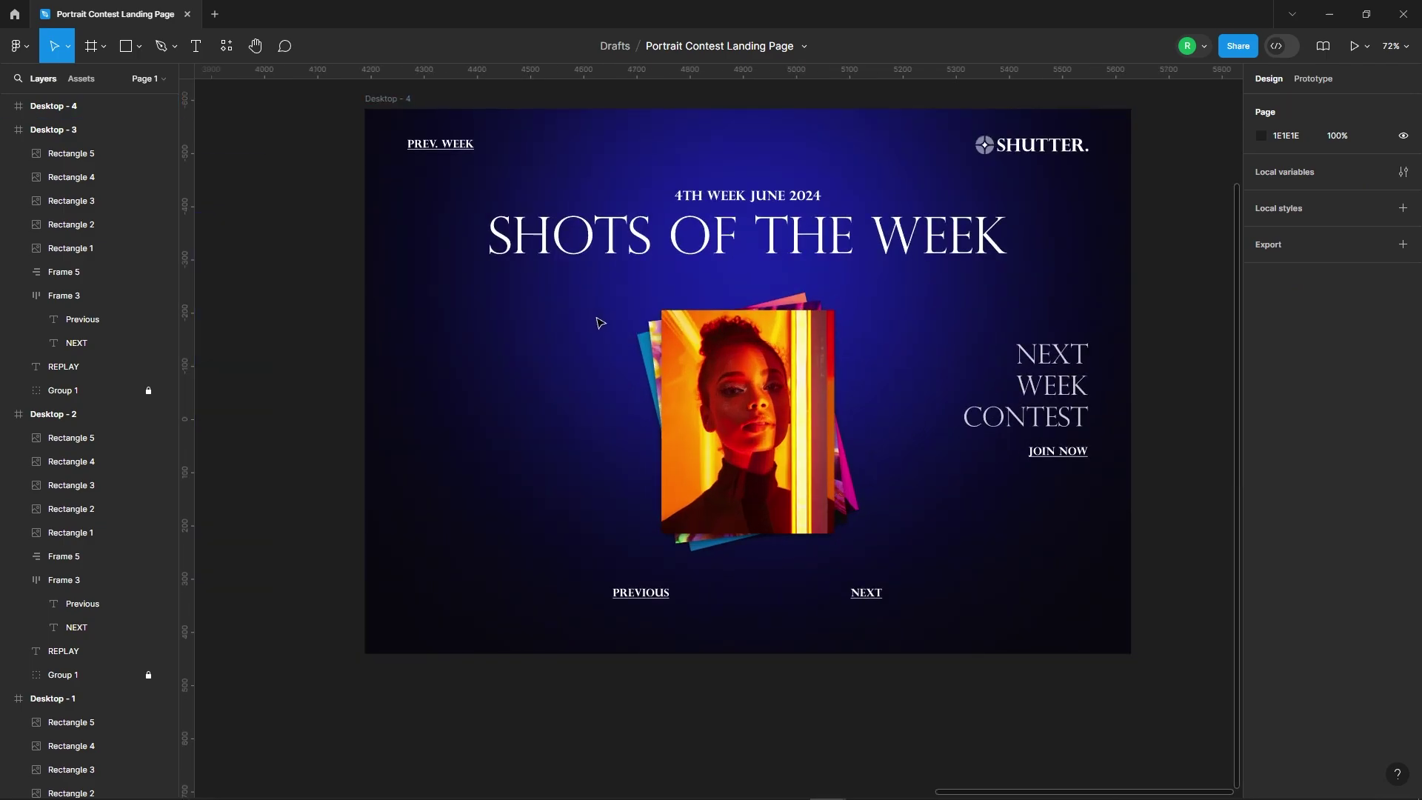
Move Desktop - 4's orange-lit front photo past the top-right edge, rotated nearly upside down
left_click(796, 468)
mouse_move(796, 469)
left_mouse_down()
mouse_move(919, 342)
mouse_move(957, 222)
left_mouse_up()
scroll(919, 342, "down", 3)
left_click_drag(988, 116, 885, 268)
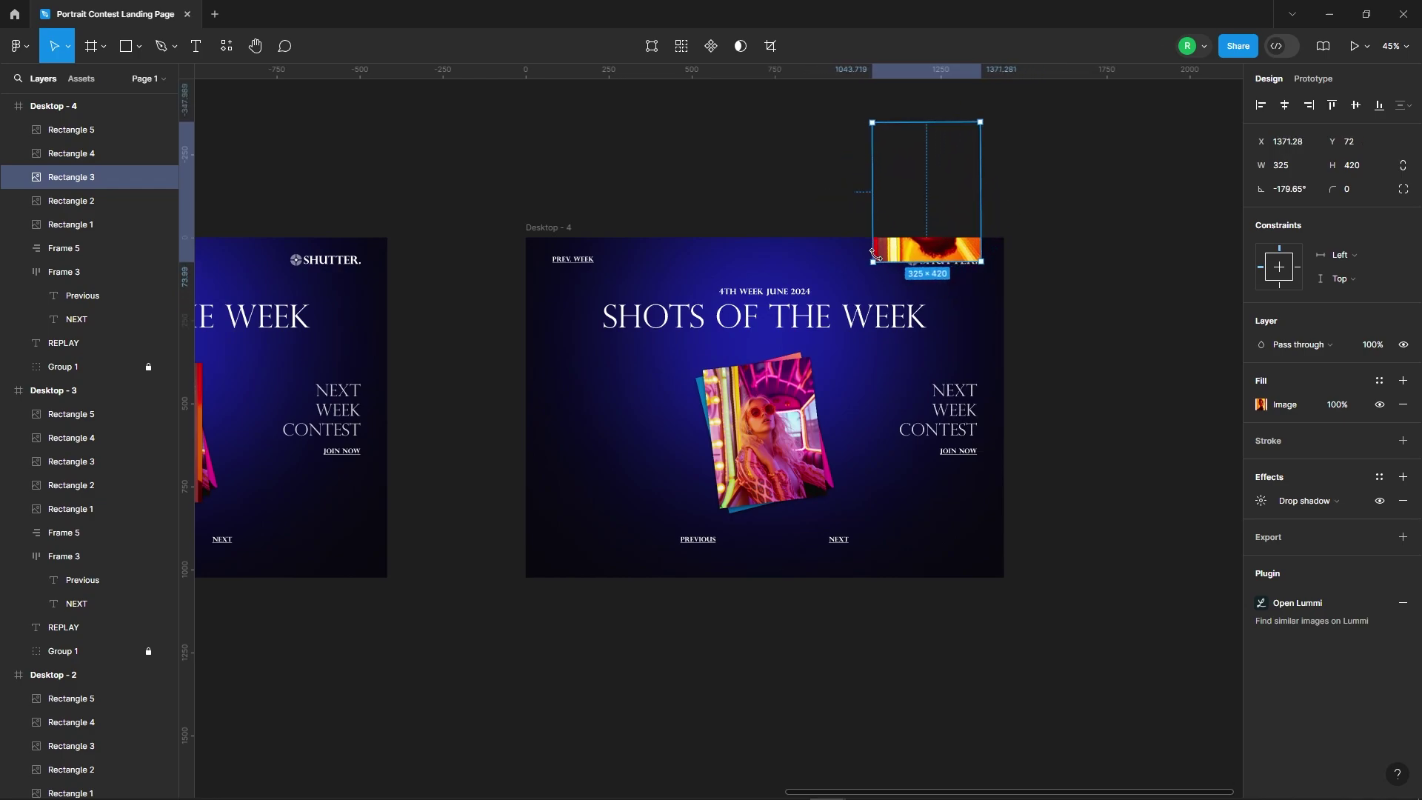
left_click_drag(885, 268, 878, 263)
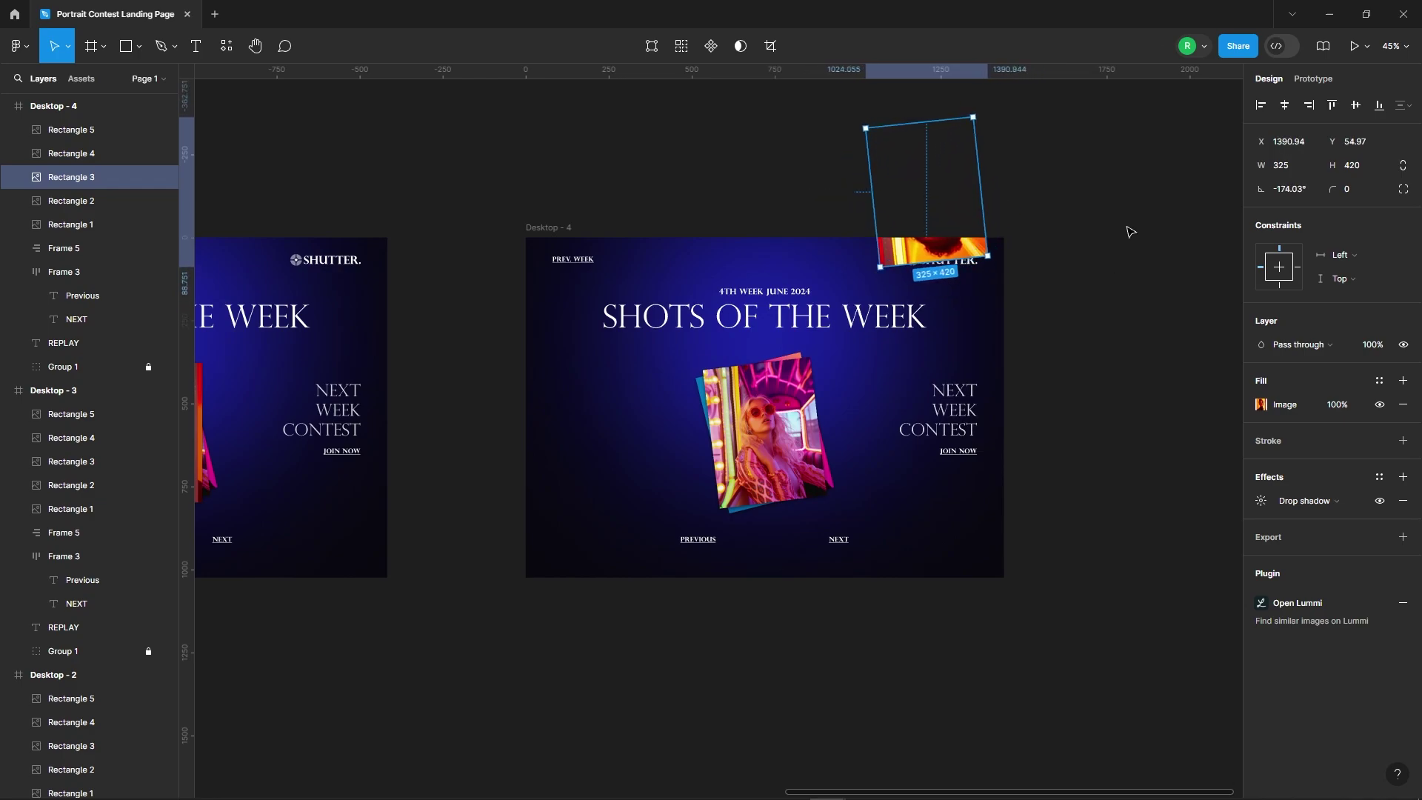
key("shift+Right")
key("shift+Up")
key("shift+Up")
key("shift+Up")
key("shift+Right")
key("shift+Right")
key("shift+Right")
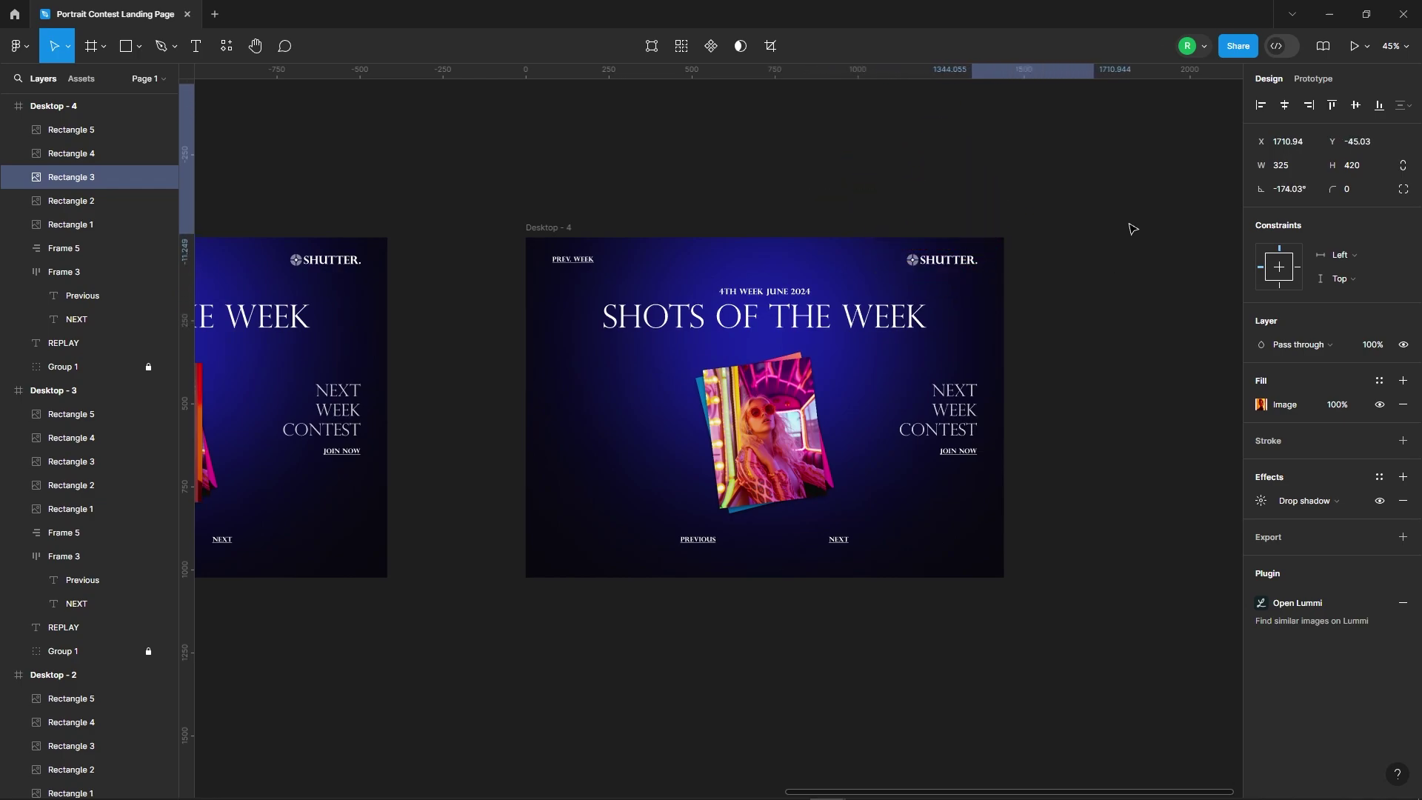
Reduce the tilt of the two remaining stacked photos
left_click_drag(634, 407, 740, 452)
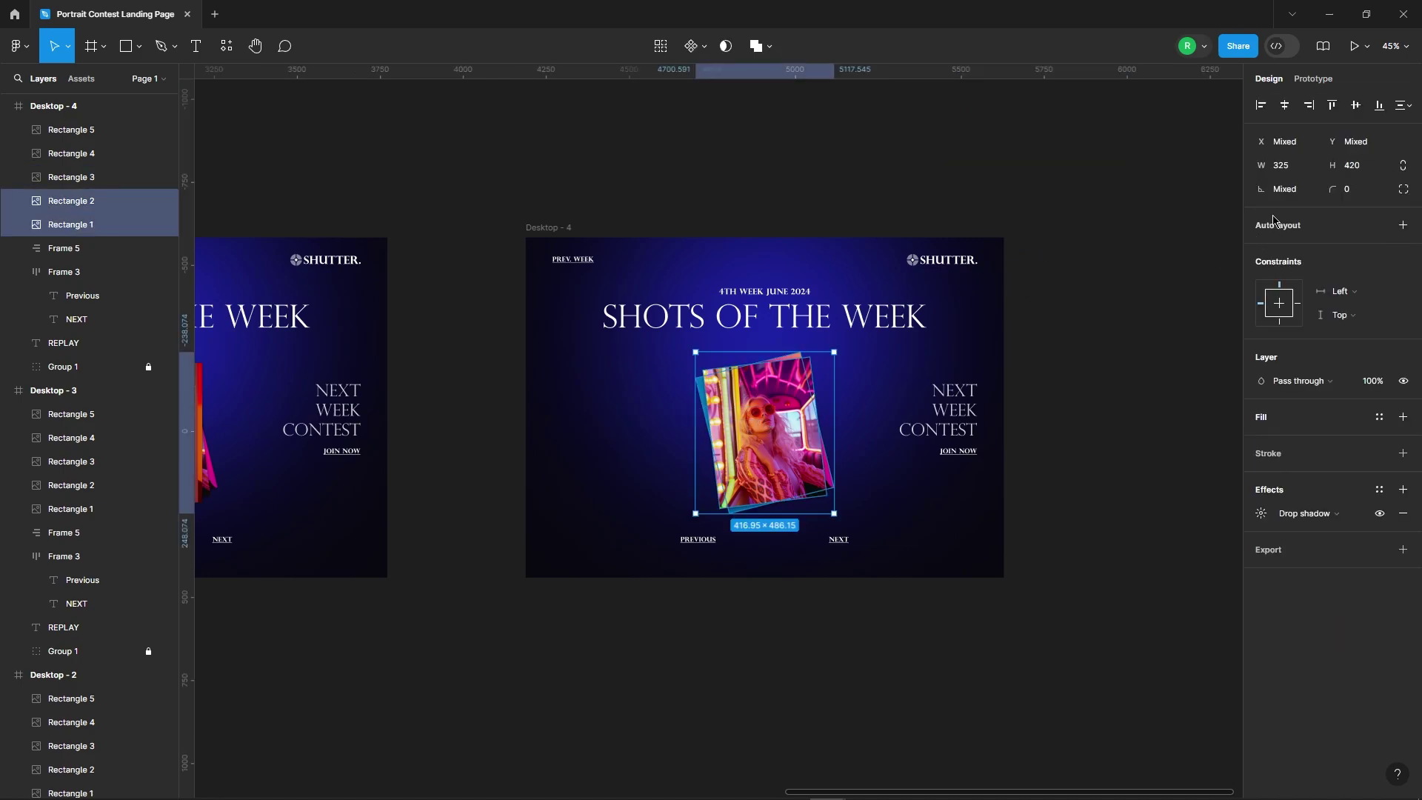
key("Down")
key("Down")
key("Down")
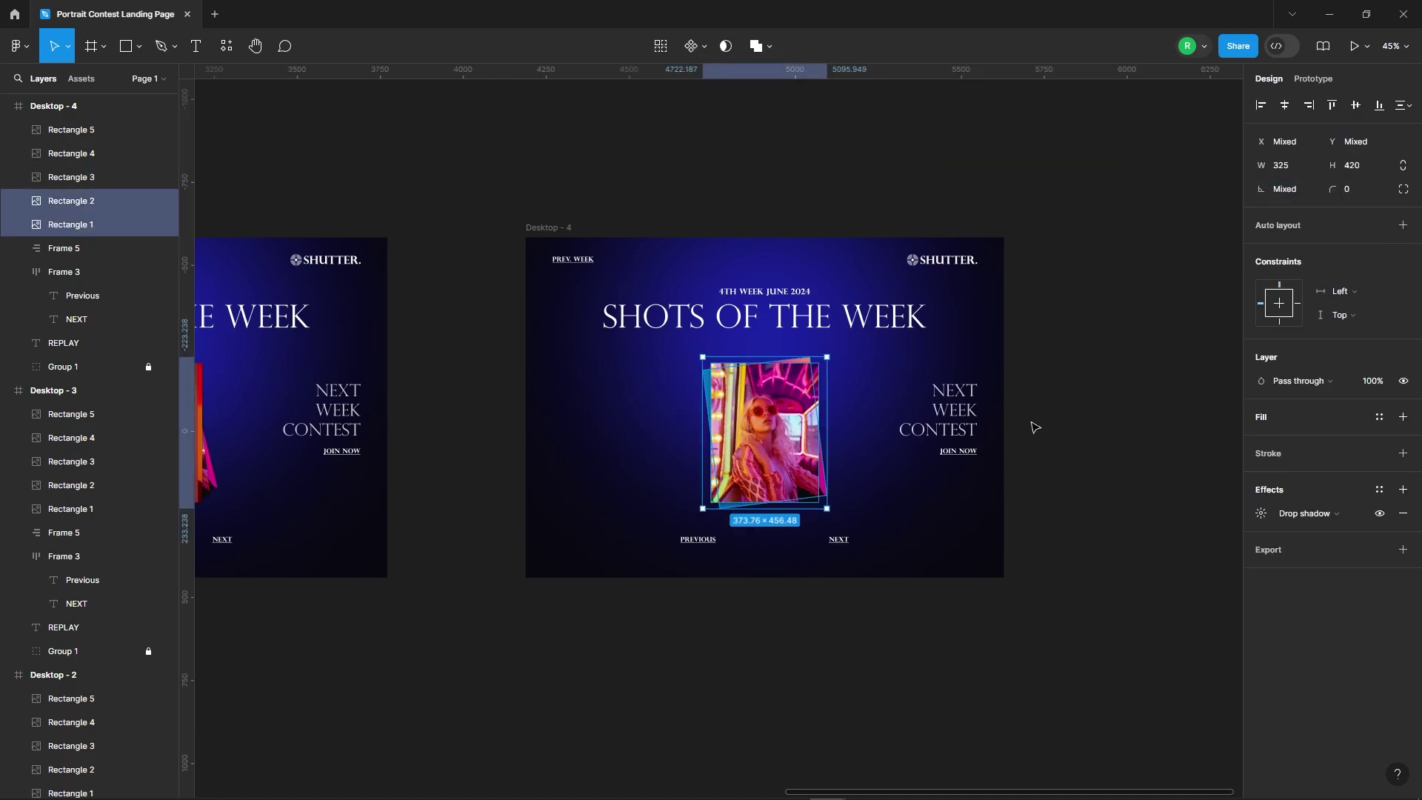
left_click(1034, 427)
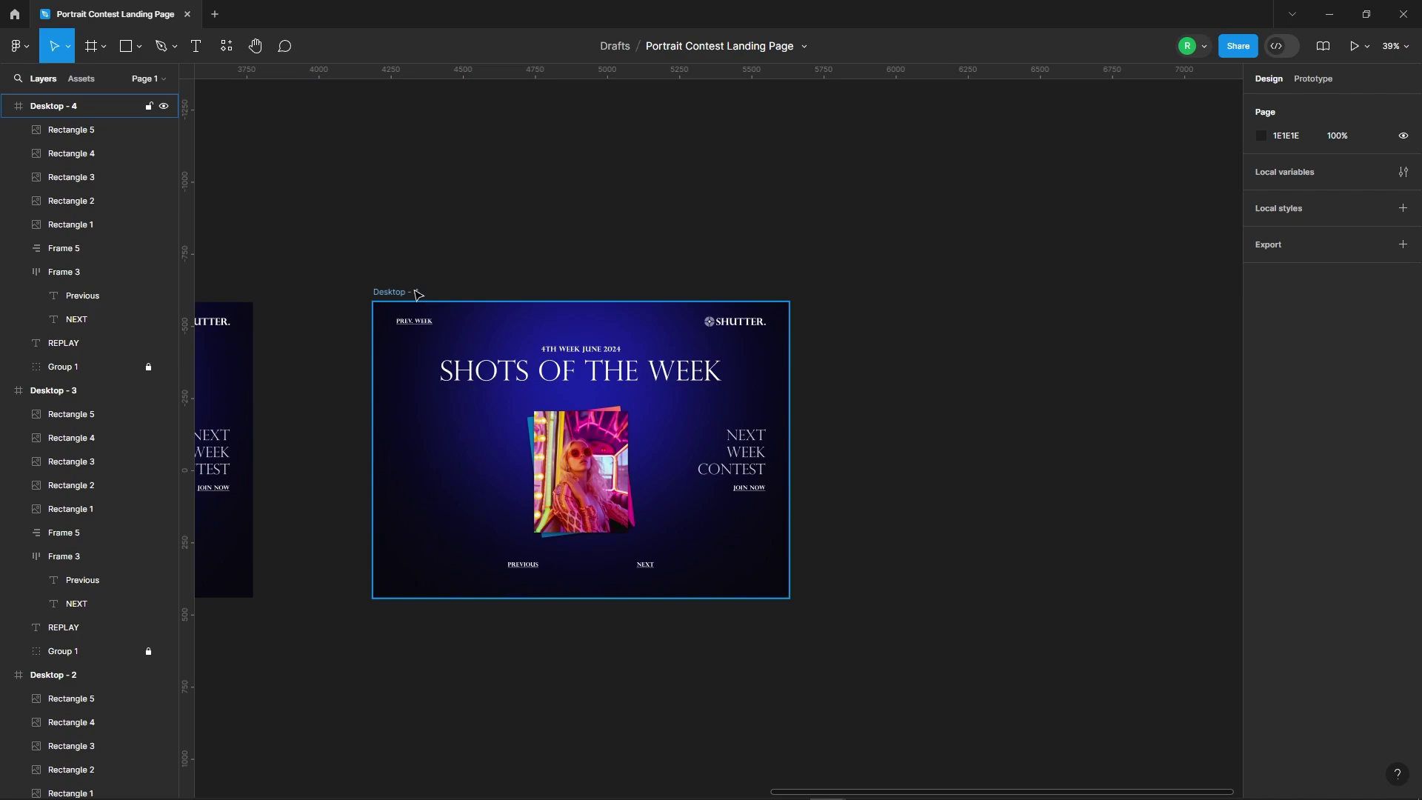
Duplicate Desktop - 4 as Desktop - 5 and tip its front photo out the top-right
left_click(417, 295)
key("ctrl+d")
scroll(718, 502, "up", 2)
left_click(719, 502)
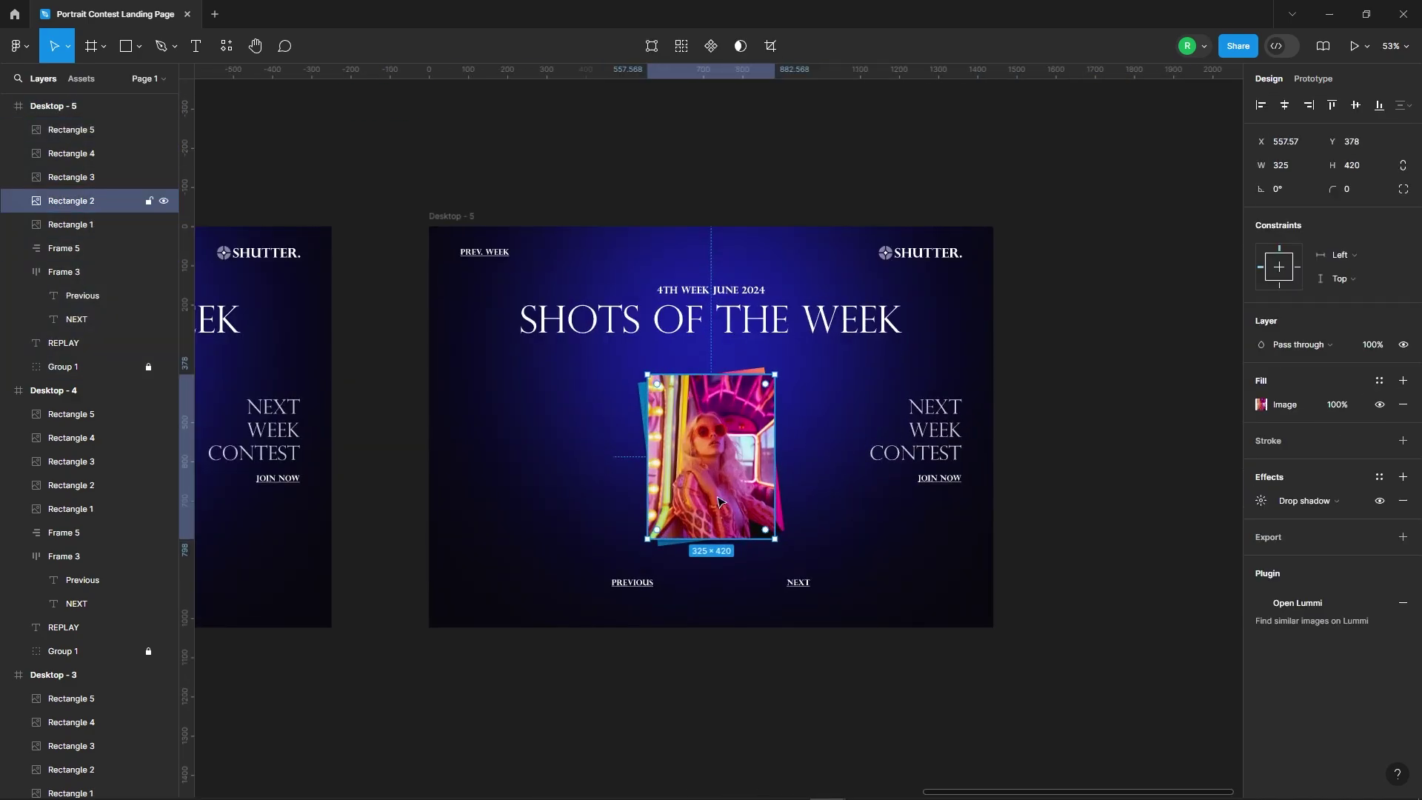
left_click_drag(718, 502, 946, 286)
mouse_move(872, 342)
left_mouse_down()
mouse_move(825, 262)
mouse_move(1007, 160)
mouse_move(1001, 148)
left_mouse_up()
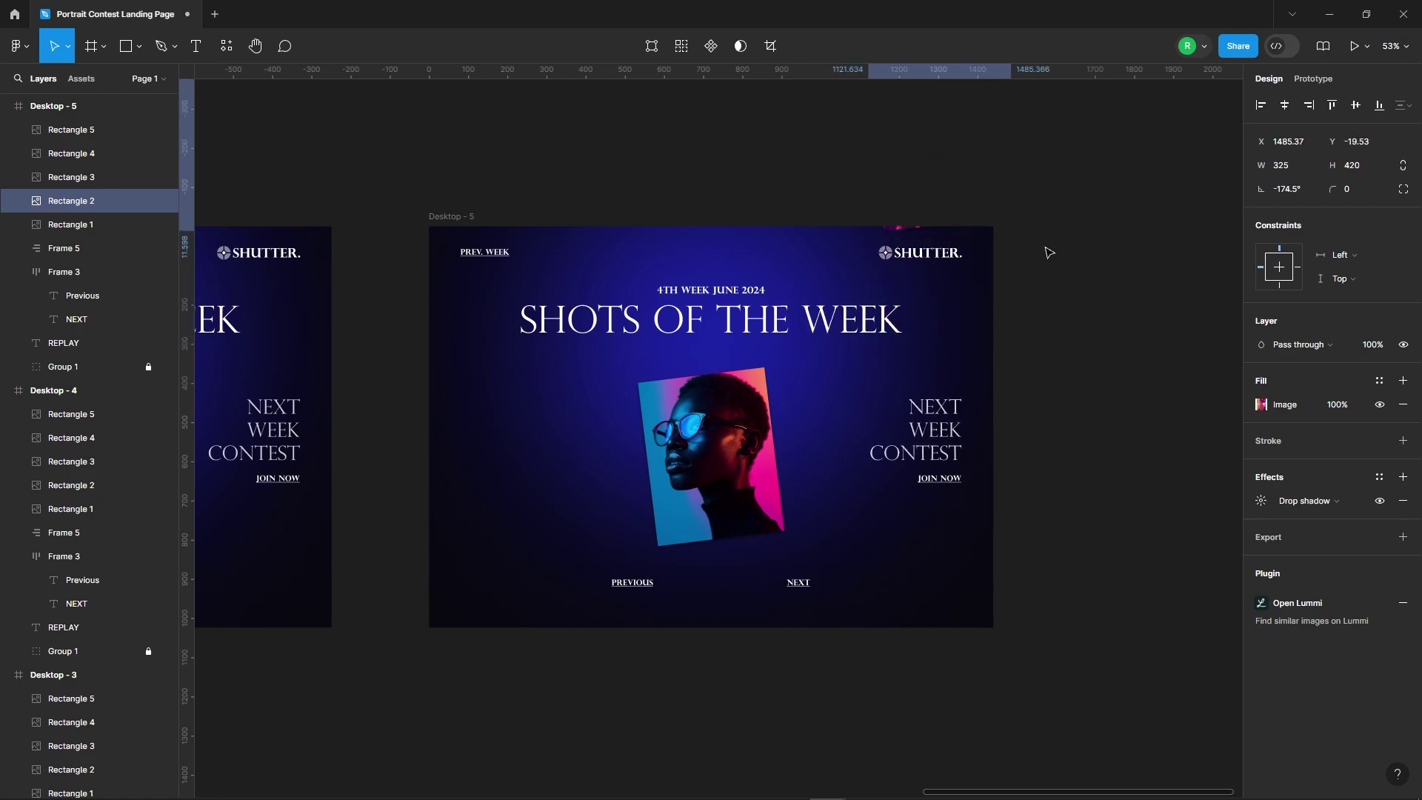
key("shift+Right")
key("shift+Right")
key("shift+Right")
key("shift+Down")
key("shift+Down")
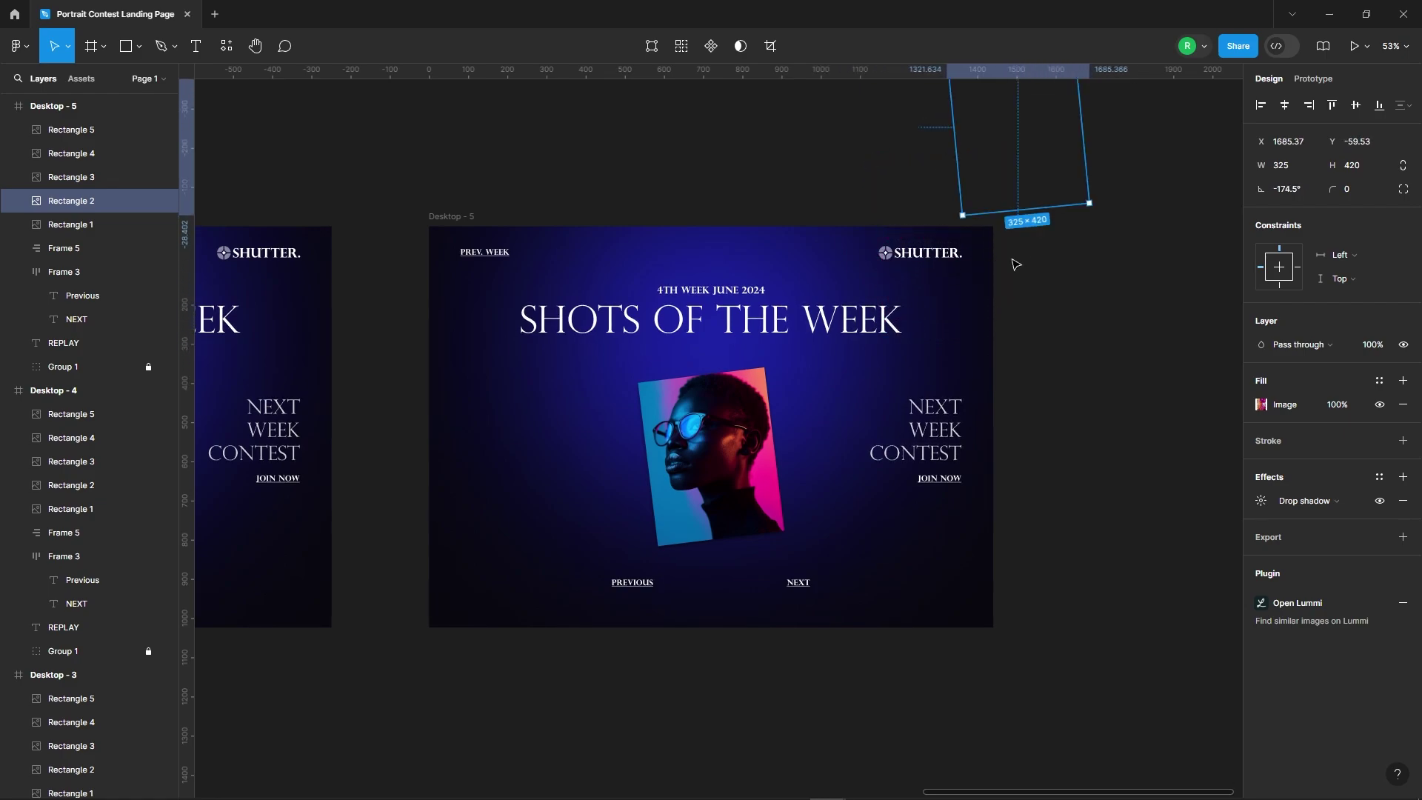
Set the remaining glasses portrait on Desktop - 5 perfectly upright
left_click(1017, 353)
left_click(748, 459)
type("0")
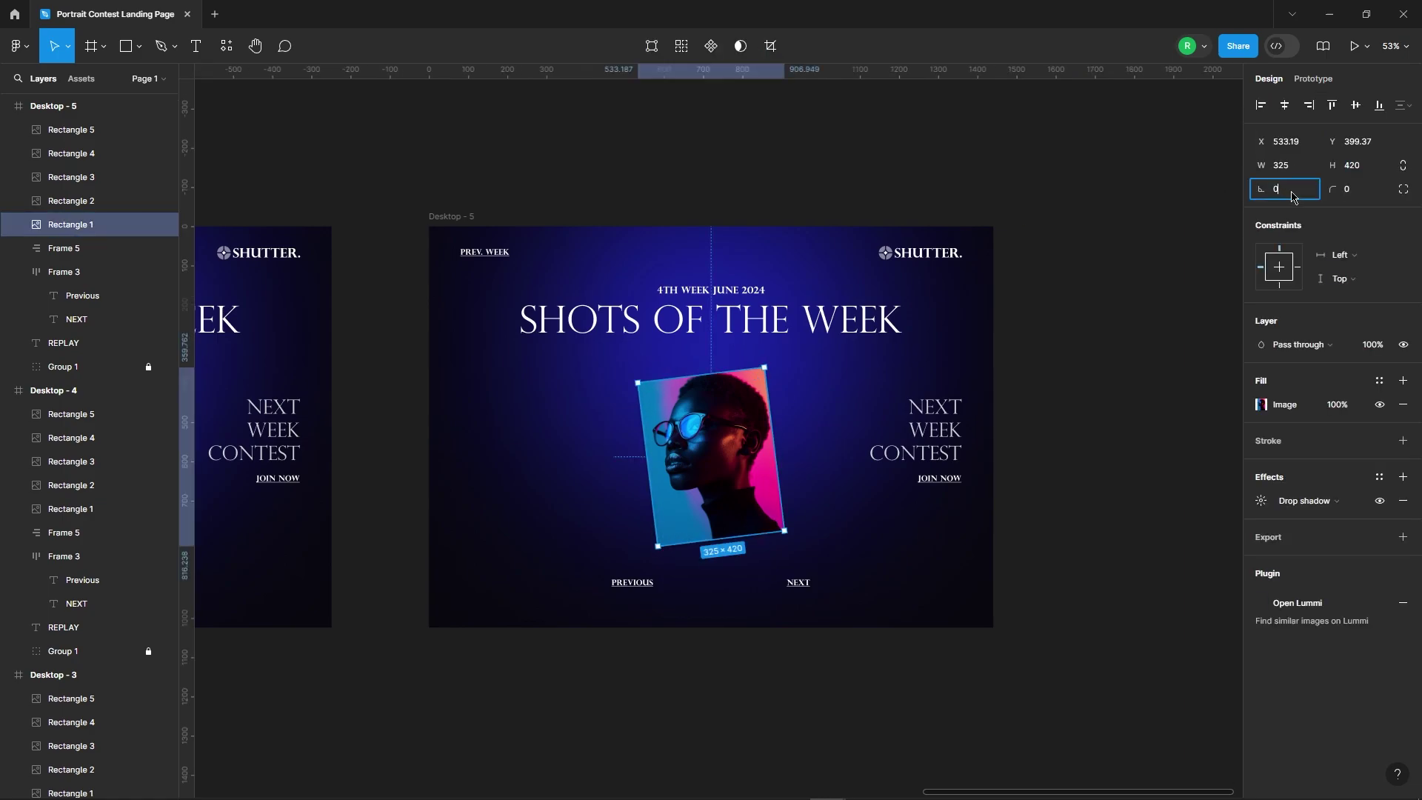
key("Return")
left_click(348, 474)
scroll(433, 468, "down", 5)
Duplicate Desktop - 5 with Ctrl+D to create Desktop - 6
left_click(459, 315)
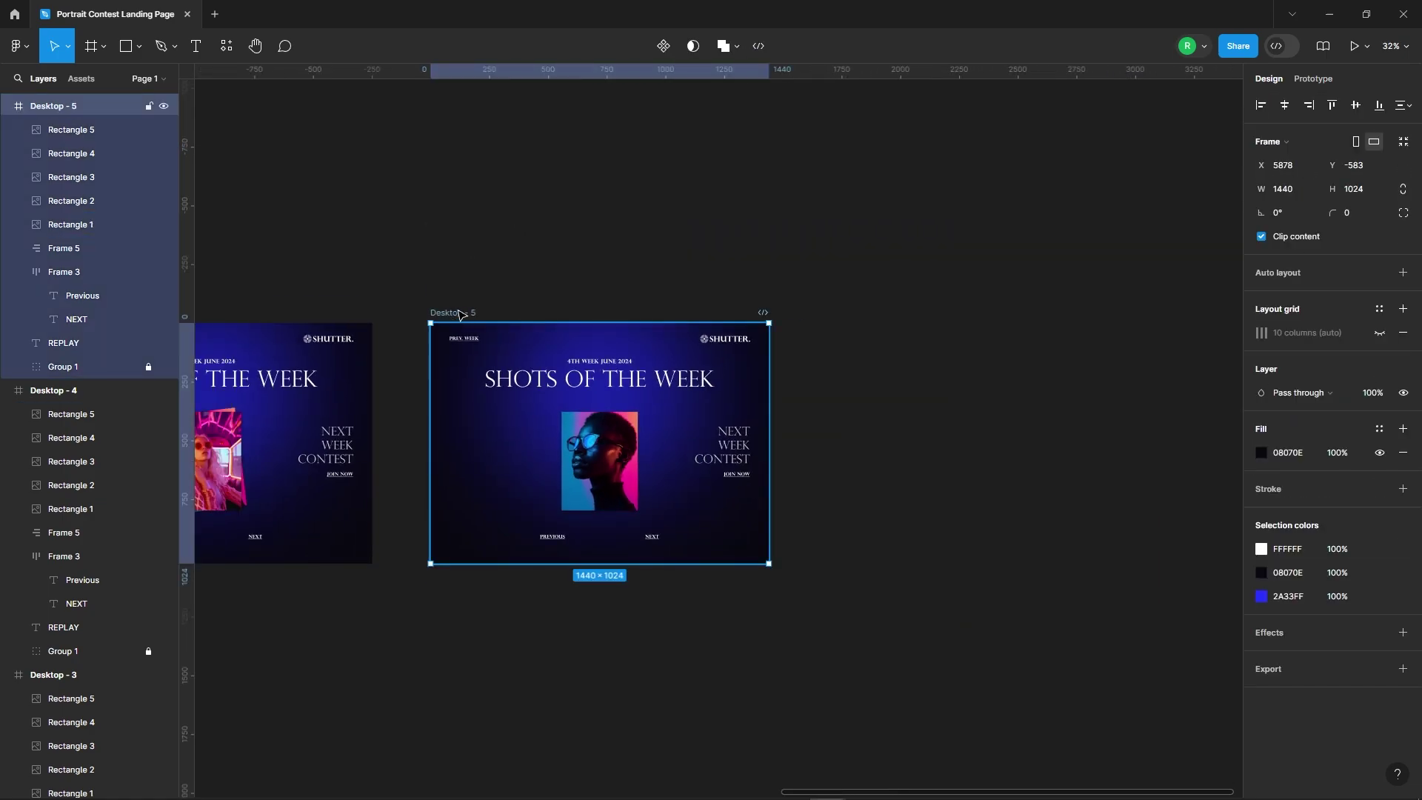
key("ctrl+d")
key("Escape")
scroll(864, 371, "up", 3)
Move Desktop - 6's last portrait off the top-right corner, rotated so it tips out
left_click(830, 463)
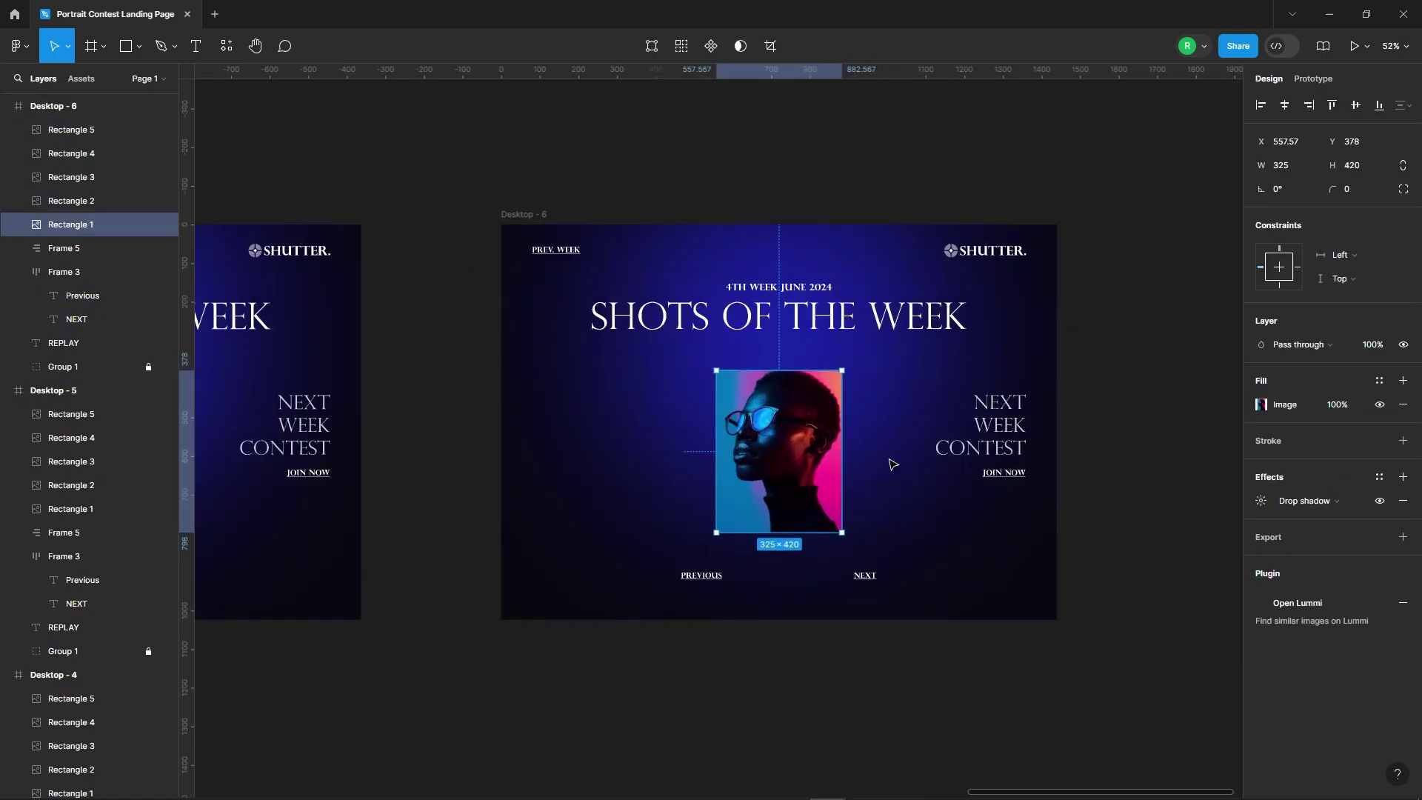
left_click_drag(822, 452, 1037, 227)
mouse_move(1067, 141)
left_mouse_down()
mouse_move(1044, 360)
mouse_move(906, 344)
mouse_move(919, 354)
left_mouse_up()
left_click(1118, 273)
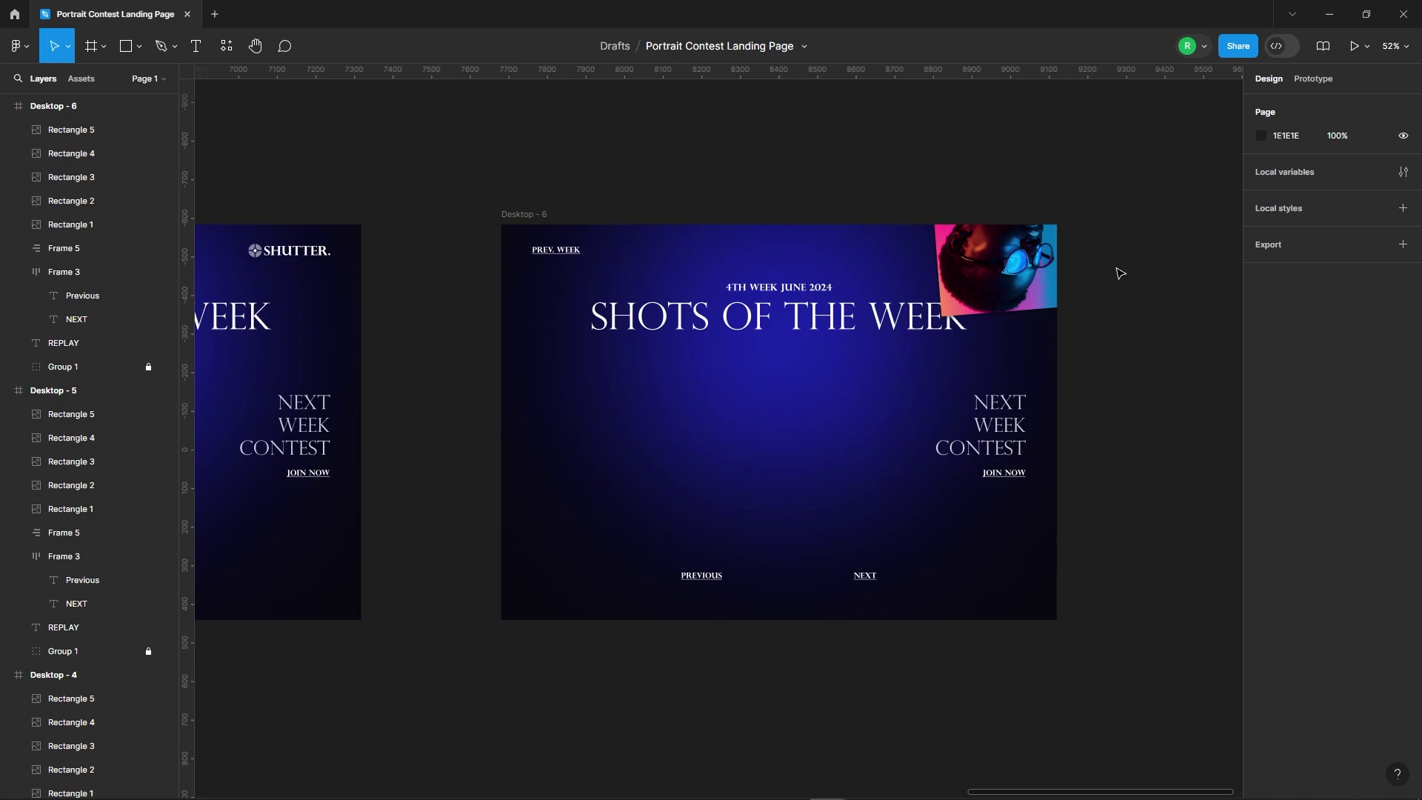
left_click_drag(1066, 242, 1074, 188)
scroll(1074, 188, "up", 5)
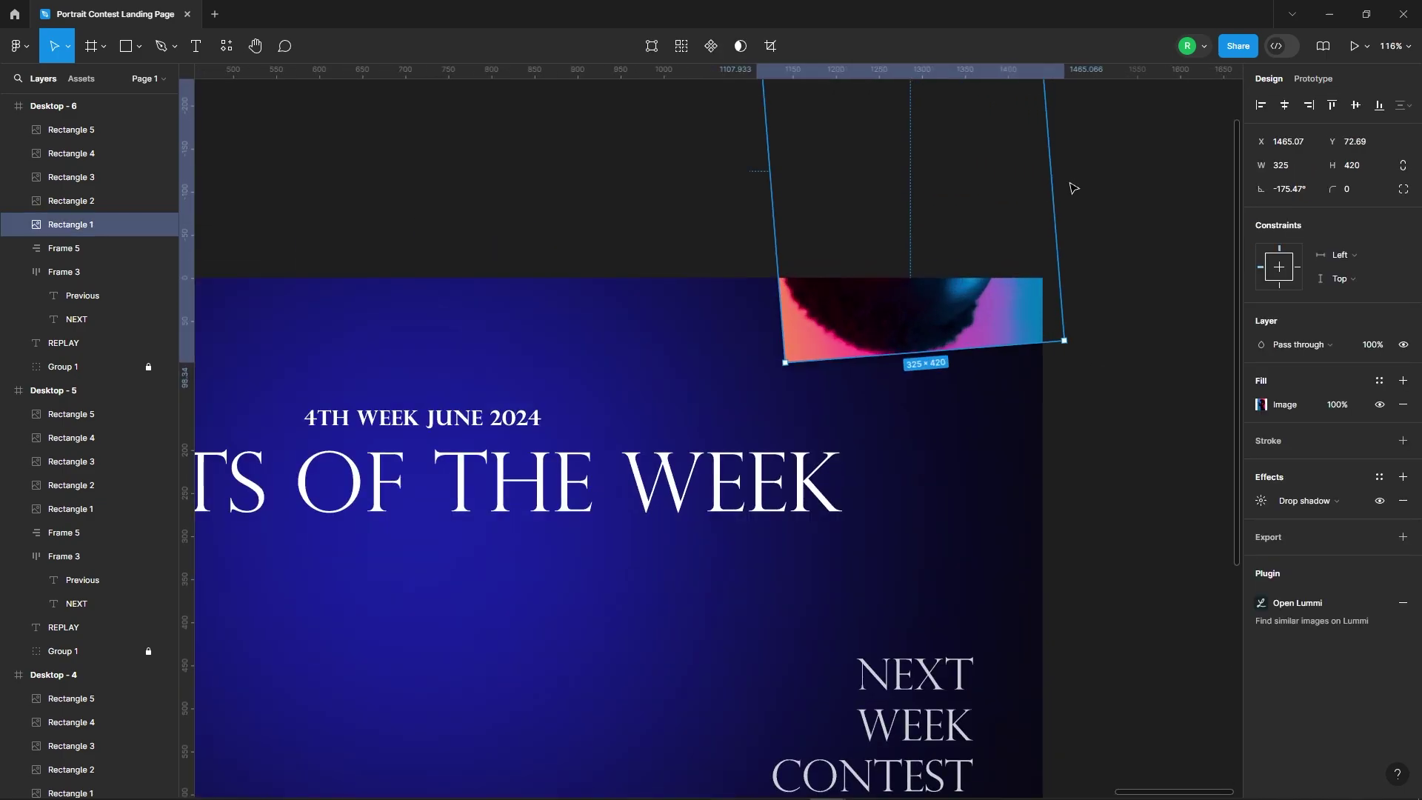
key("shift+Right")
key("shift+Right")
key("shift+Right")
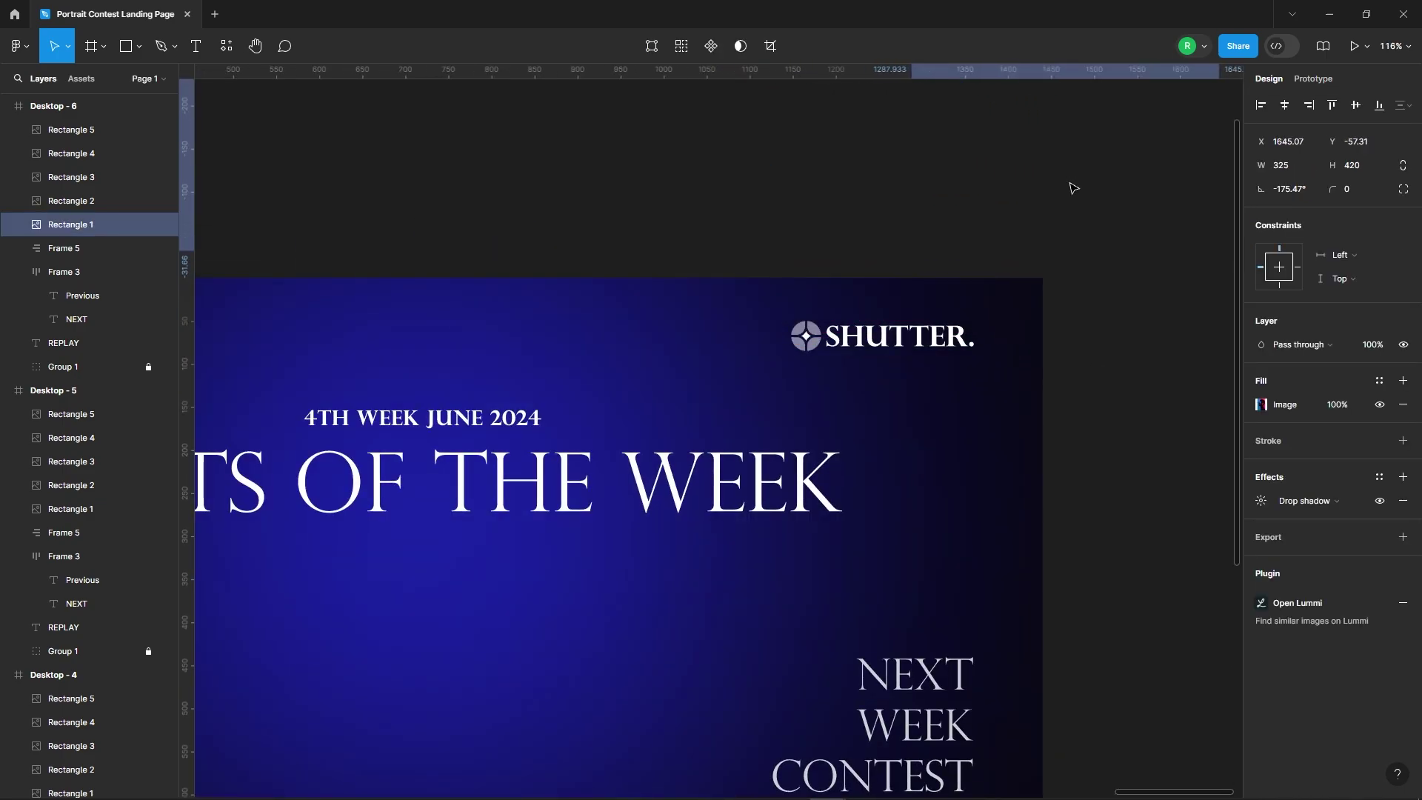
key("shift+Right")
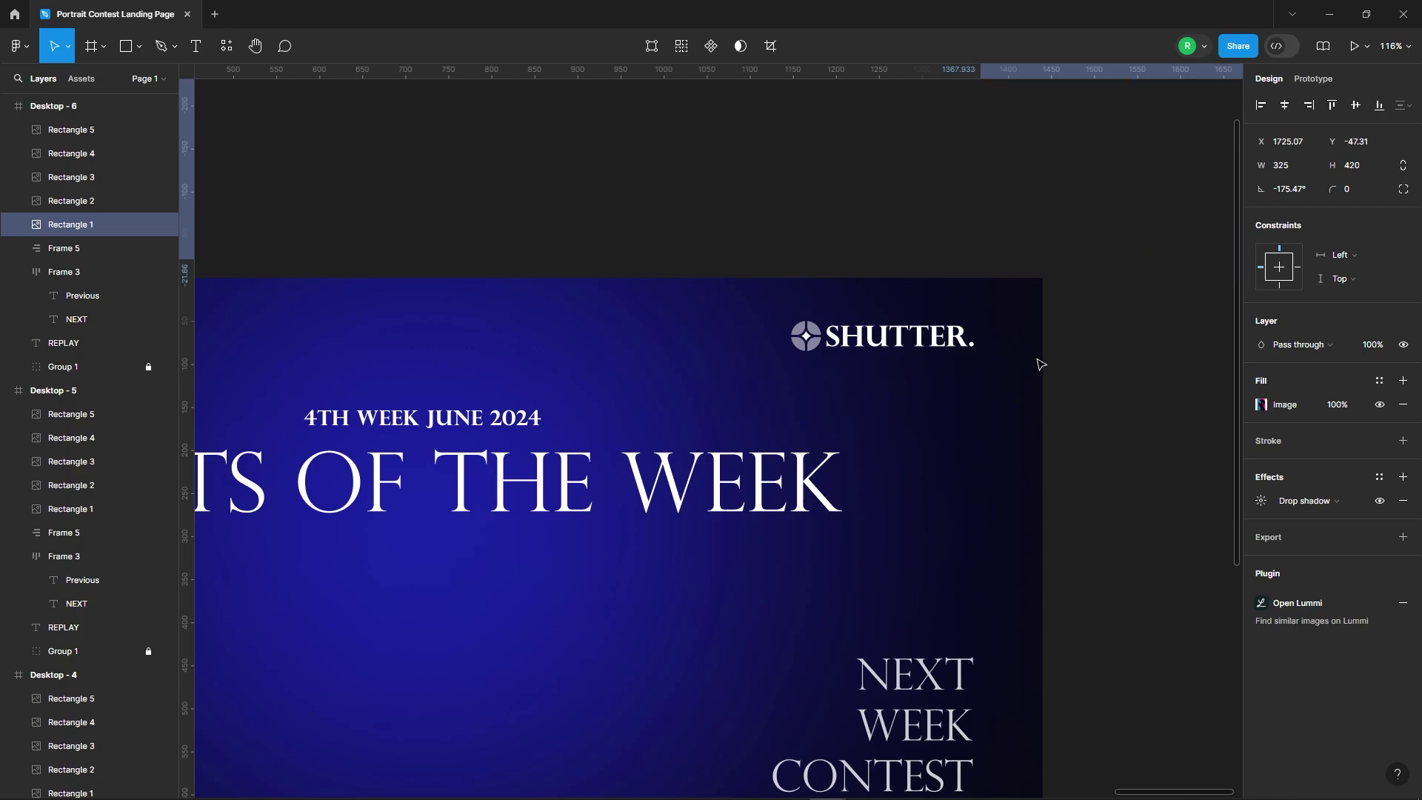
scroll(1051, 356, "down", 5)
Toggle Desktop - 6's Clip content off to inspect the hidden photos, then back on
left_click(661, 299)
left_click(440, 299)
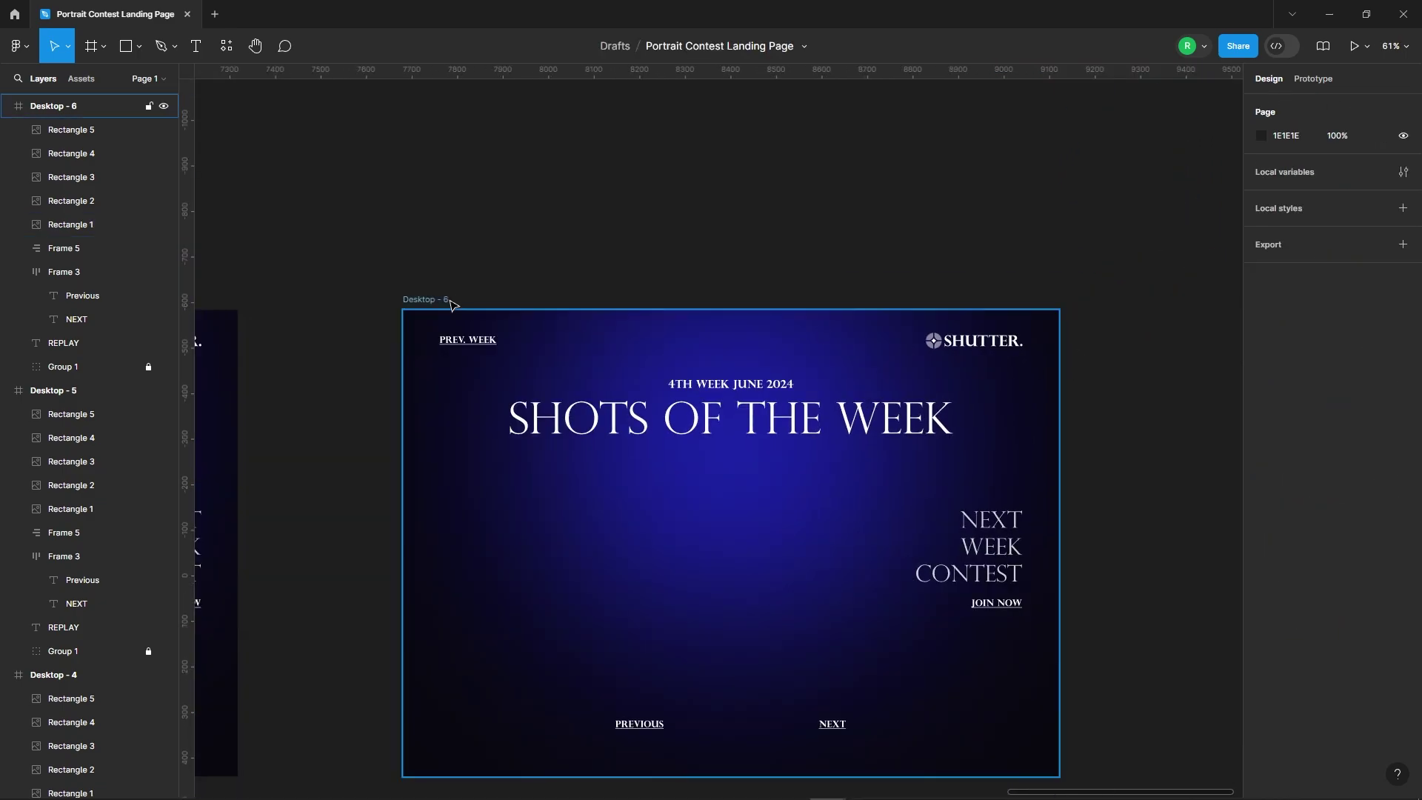
left_click(1297, 238)
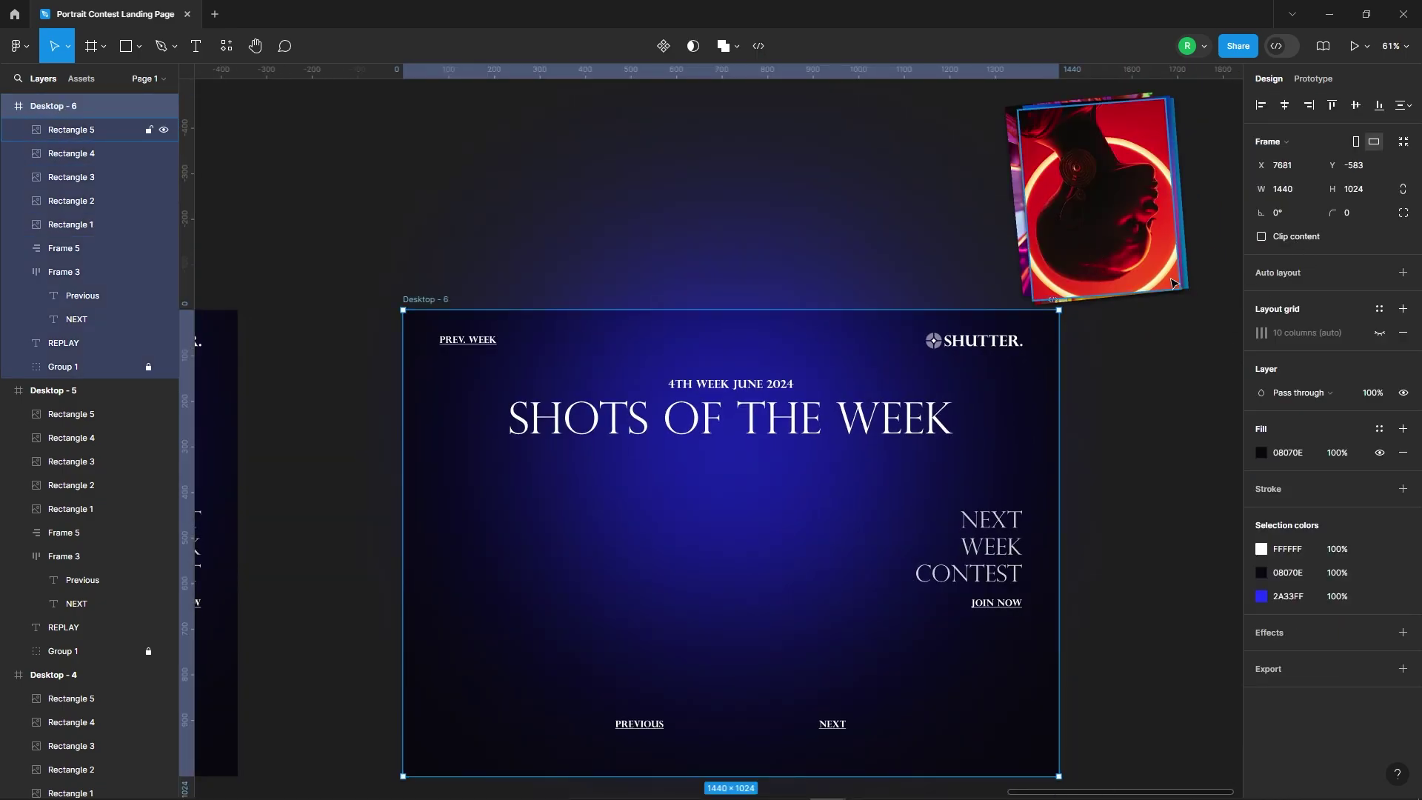
left_click(1303, 242)
Align the NEXT WEEK CONTEST block to Desktop - 6's horizontal and vertical centres
scroll(711, 444, "up", 2)
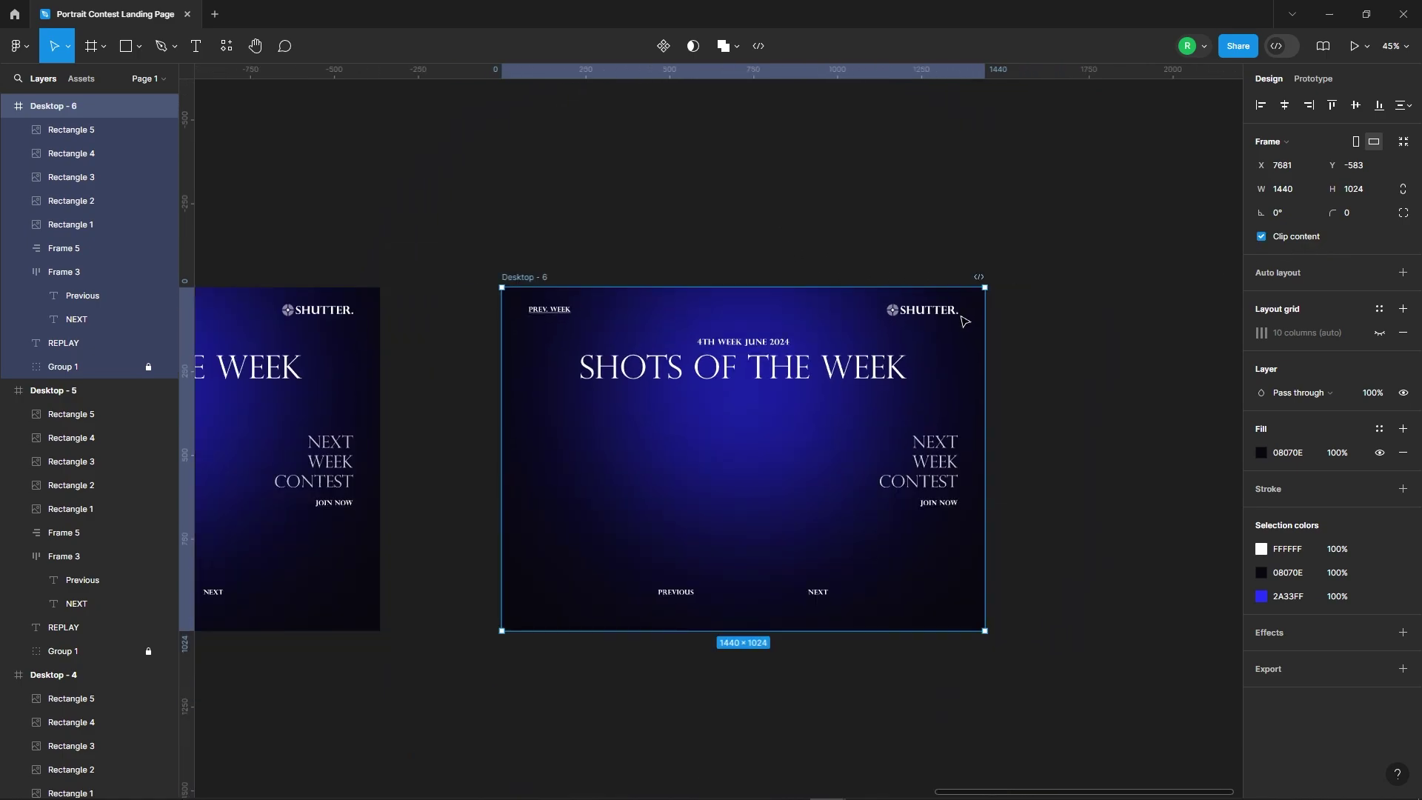
left_click(690, 584)
scroll(1000, 430, "up", 2)
left_click(1000, 429)
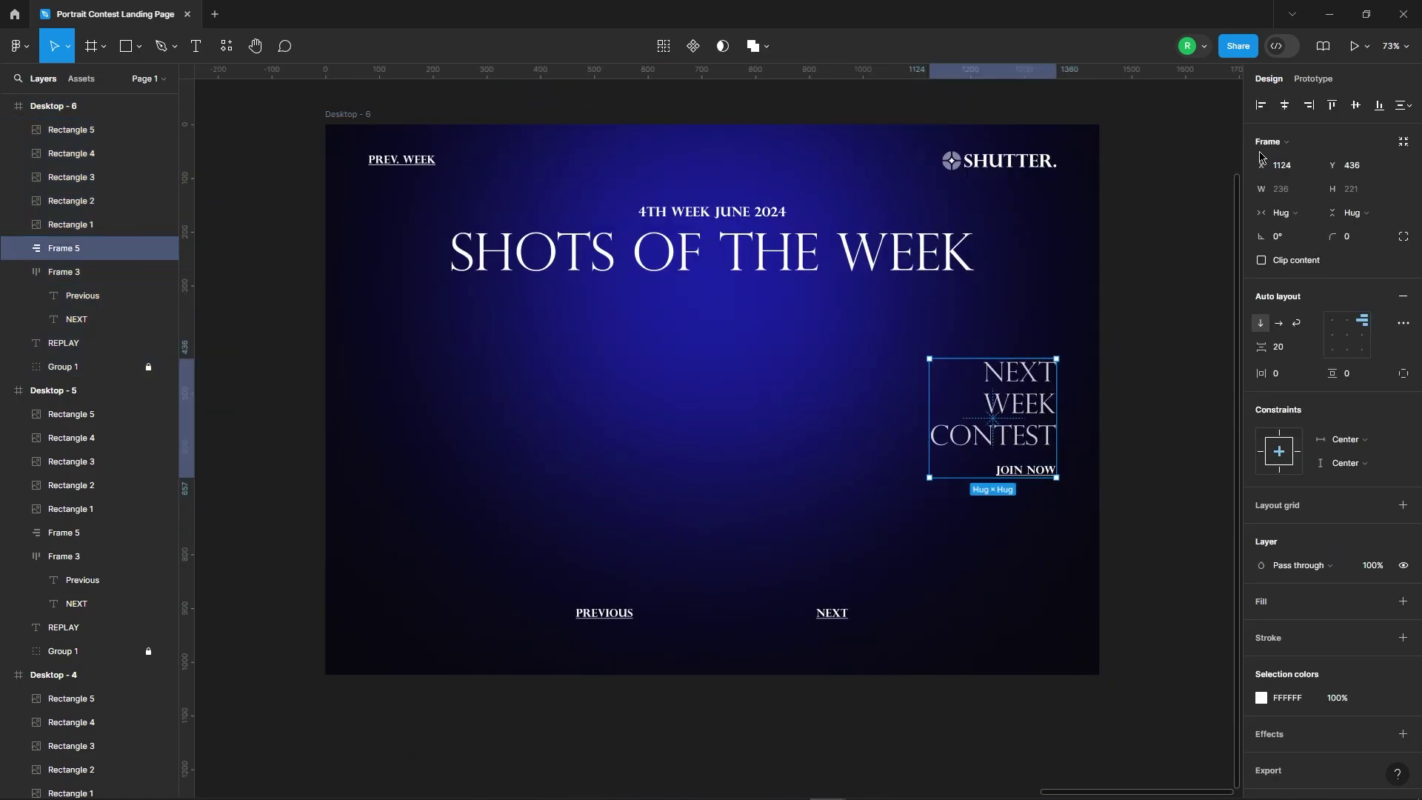
left_click(1284, 104)
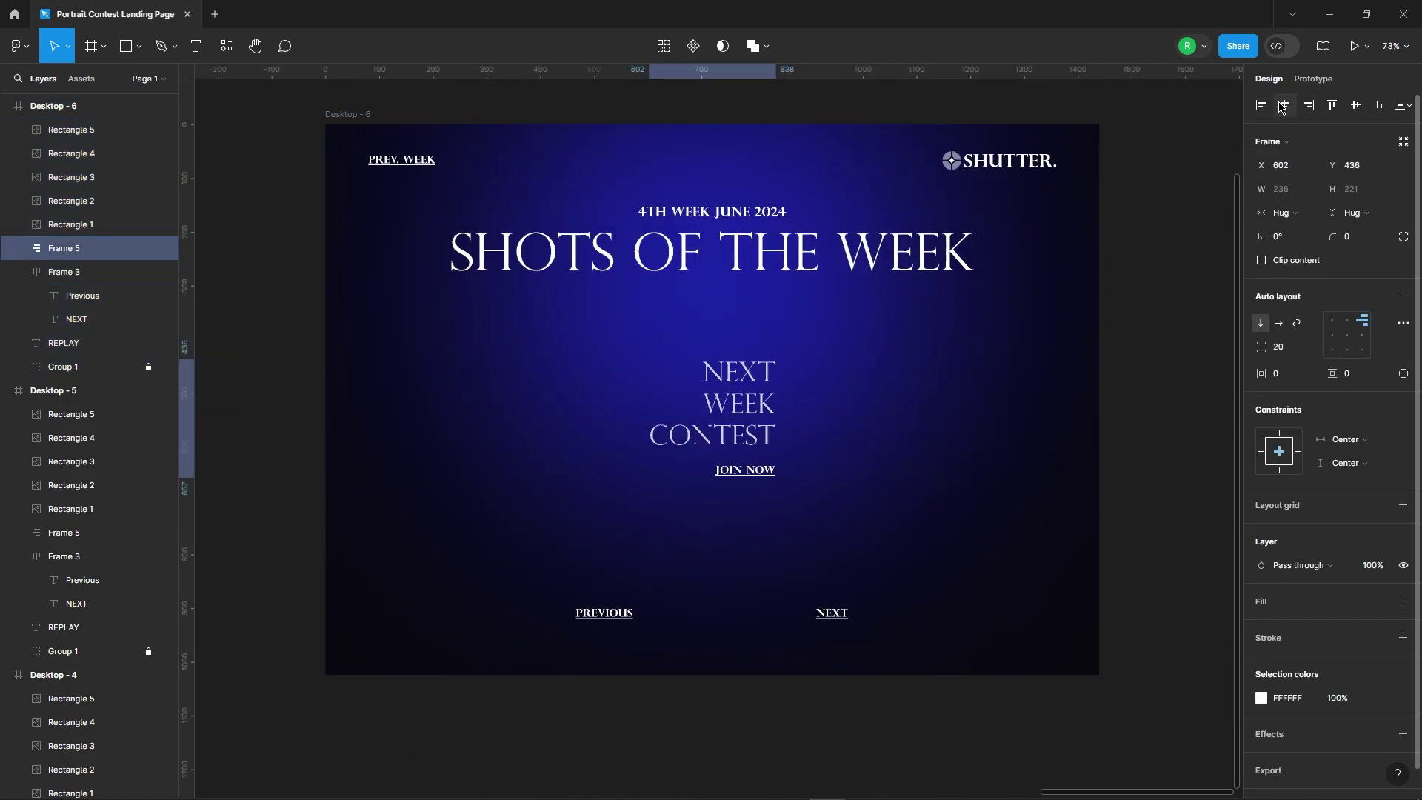
left_click(1355, 105)
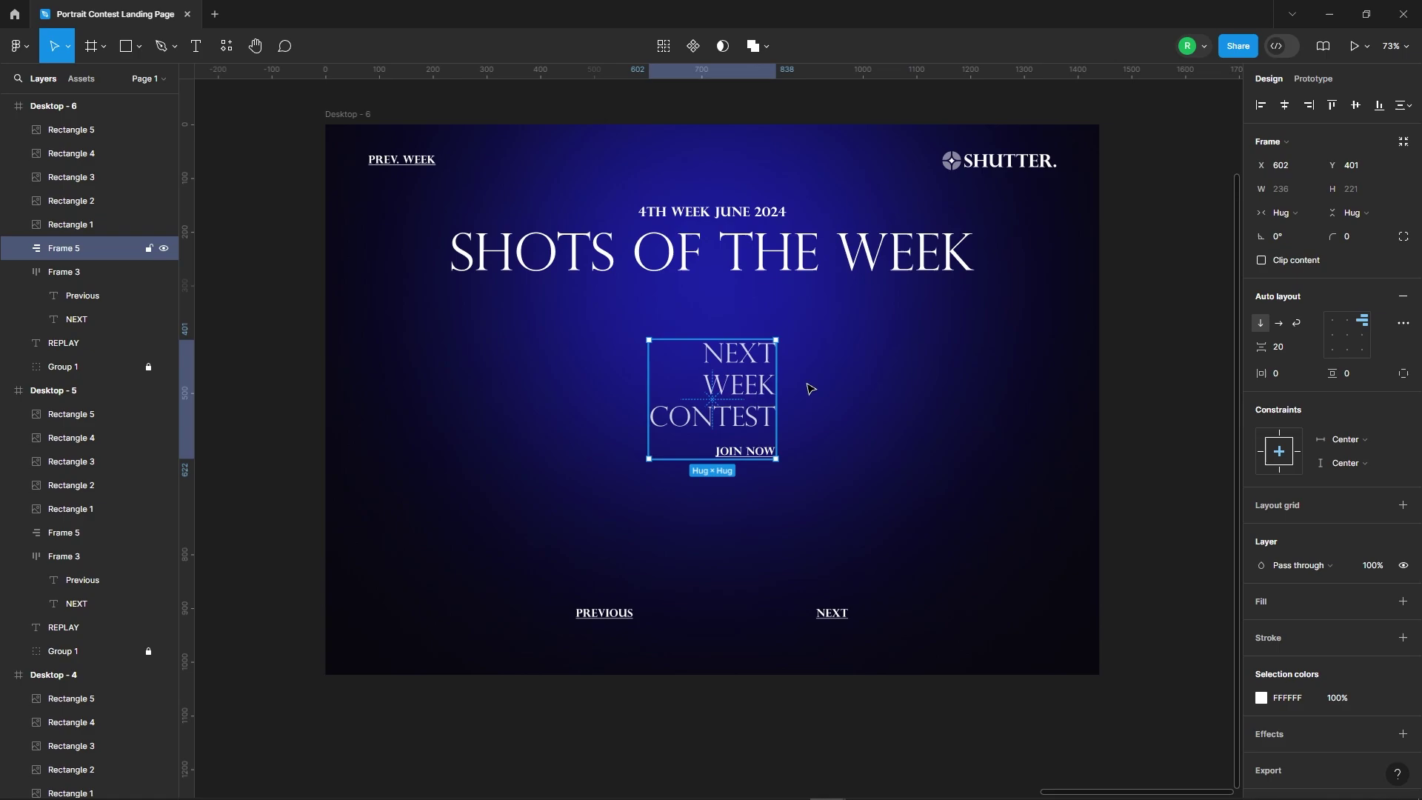
Nudge REPLAY up to sit just below JOIN NOW
left_click(83, 350)
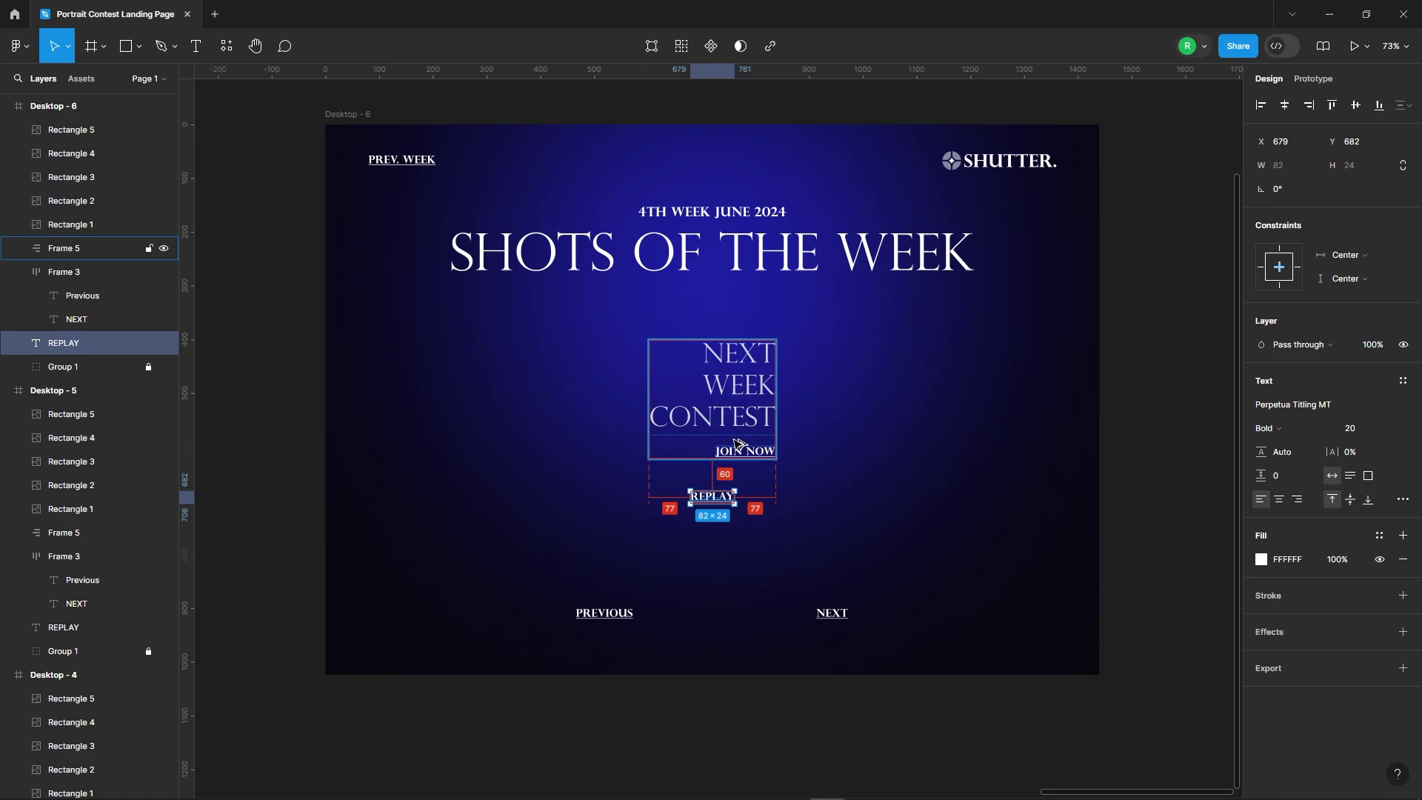
key("shift+Up")
key("shift+Up")
key("shift+Up")
key("shift+Up")
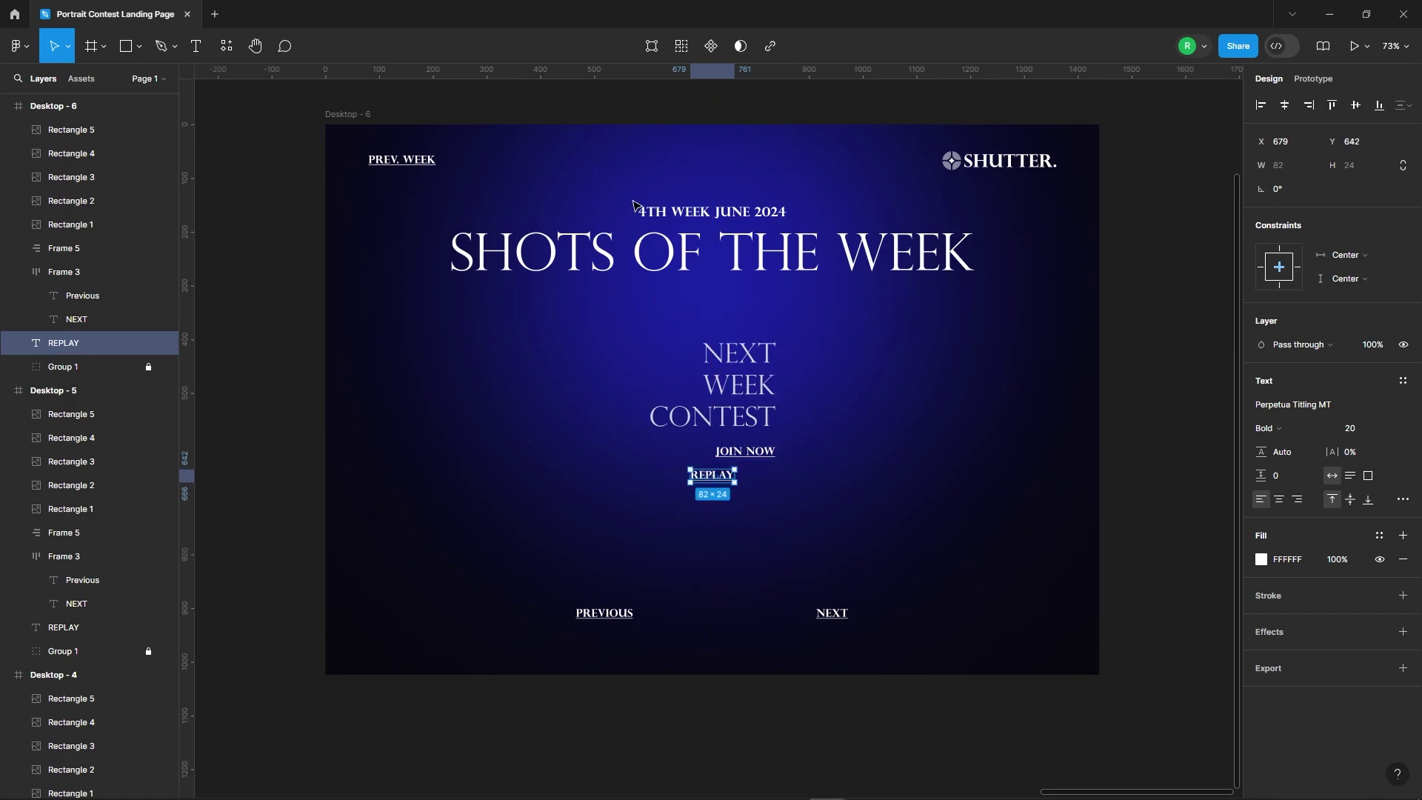
left_click(888, 466)
Centre-align both auto layouts so JOIN NOW and the NEXT, WEEK, CONTEST lines are centred
left_click(774, 399)
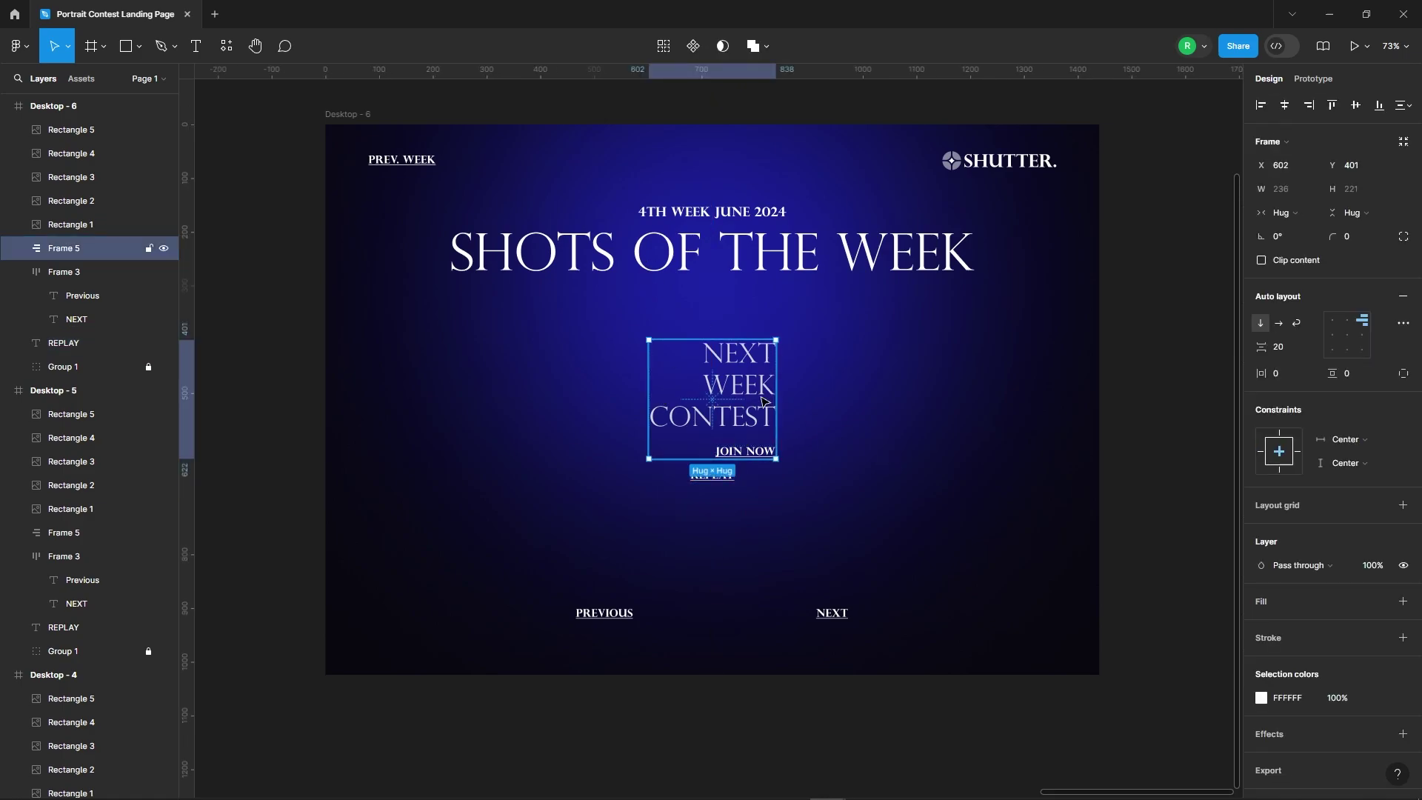
left_click(1346, 337)
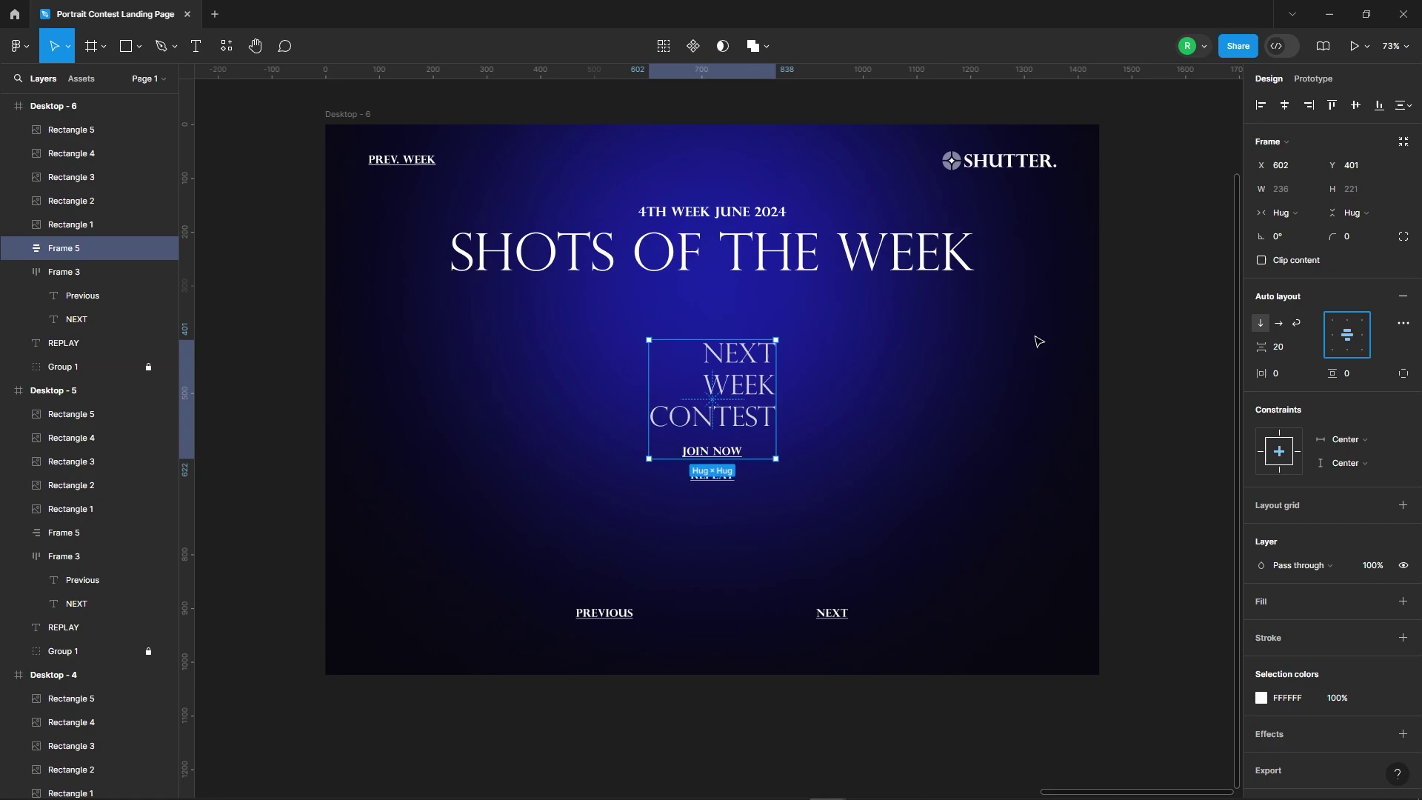
double_click(745, 374)
left_click(1349, 338)
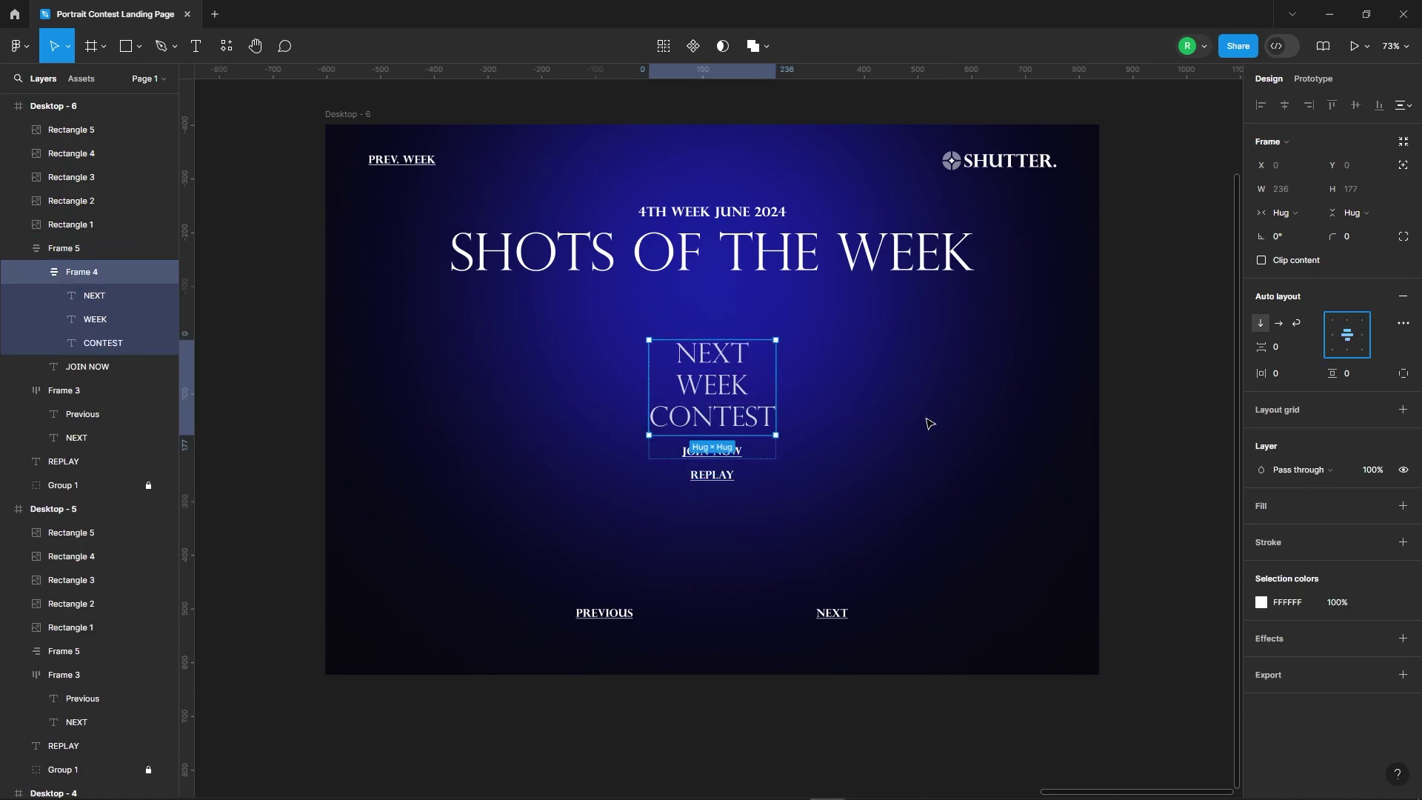
key("Escape")
left_click(928, 508)
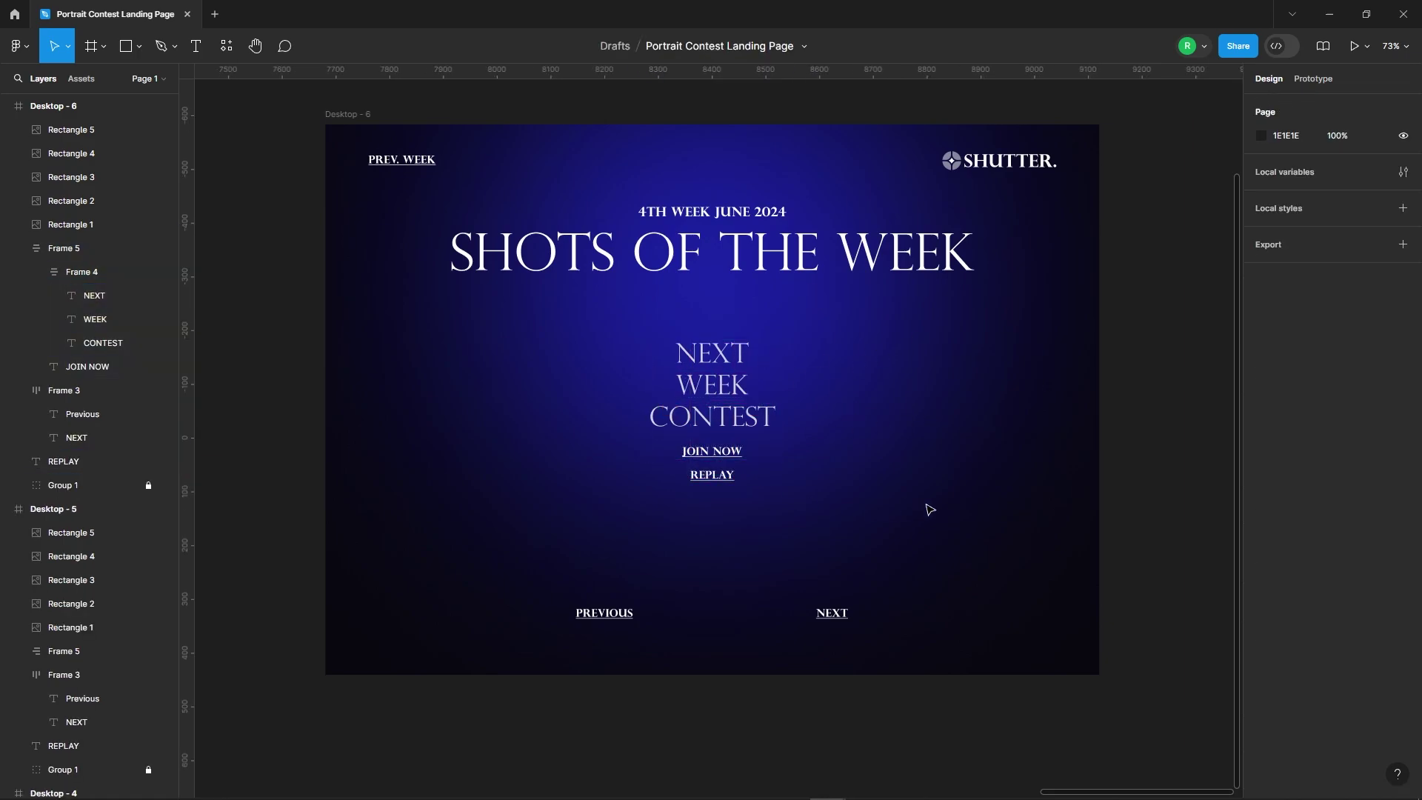
left_click(720, 478)
left_click(842, 490)
scroll(589, 383, "down", 2)
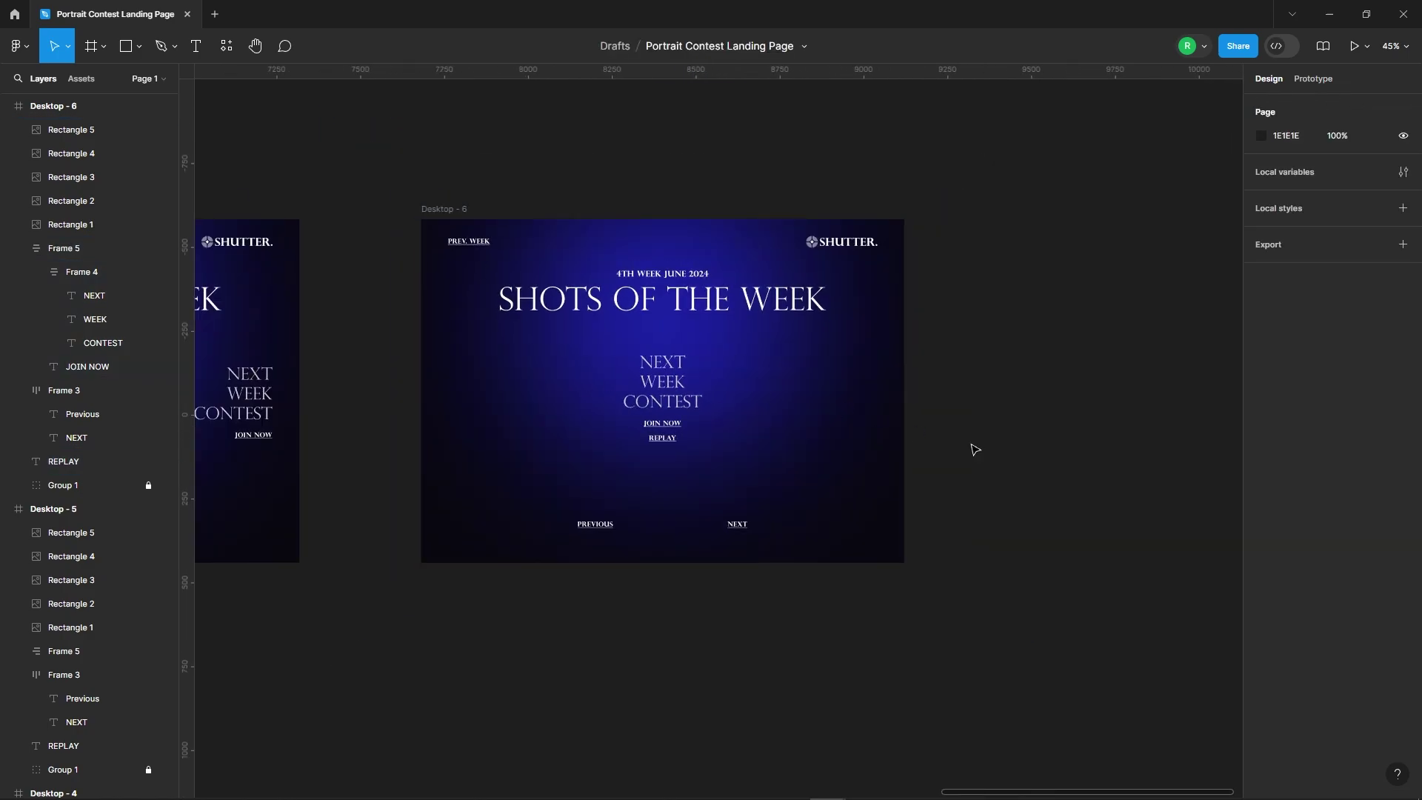
Briefly select, then deselect, the black and blue colour squares
scroll(974, 450, "down", 5)
scroll(1002, 441, "down", 3)
scroll(1040, 511, "down", 3)
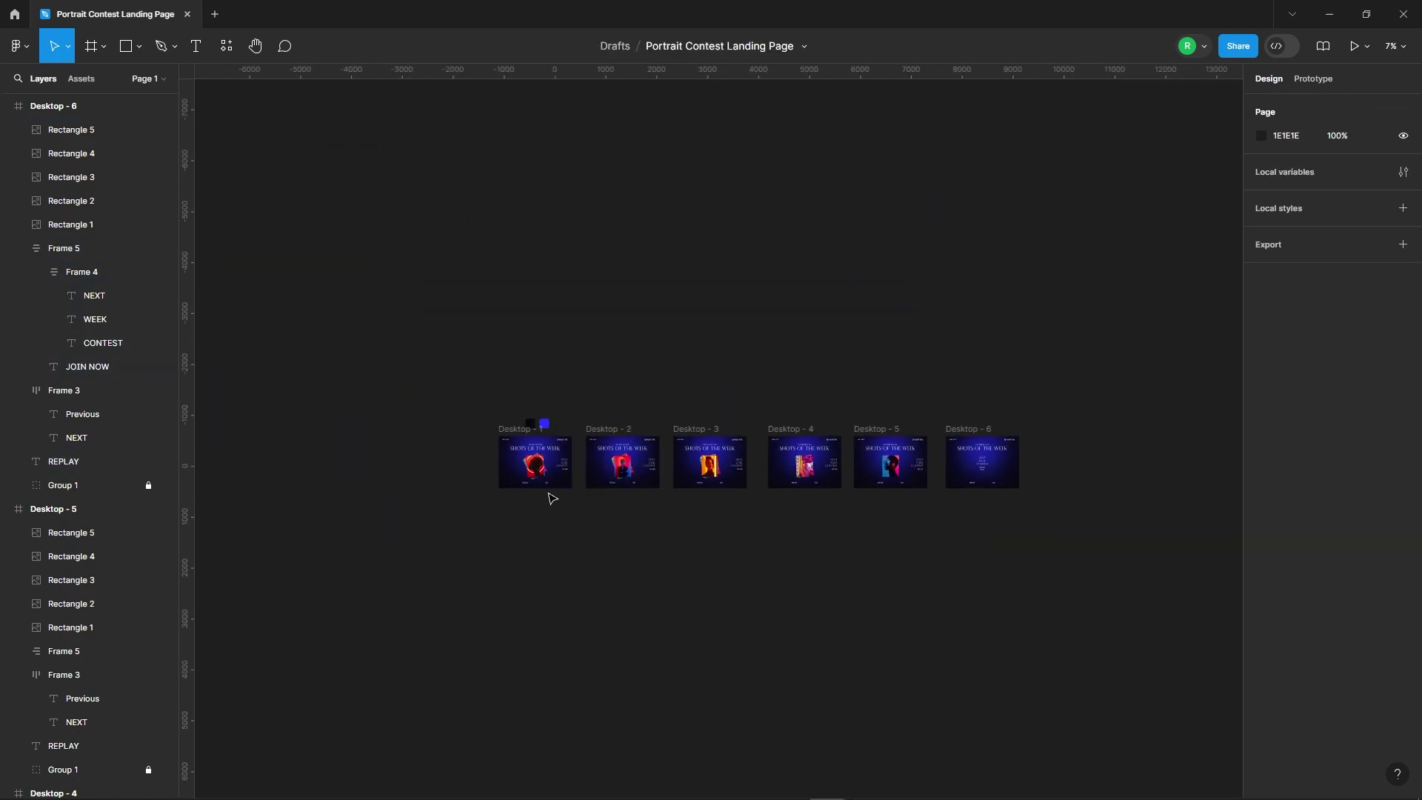
scroll(555, 499, "up", 2)
left_click_drag(494, 353, 564, 409)
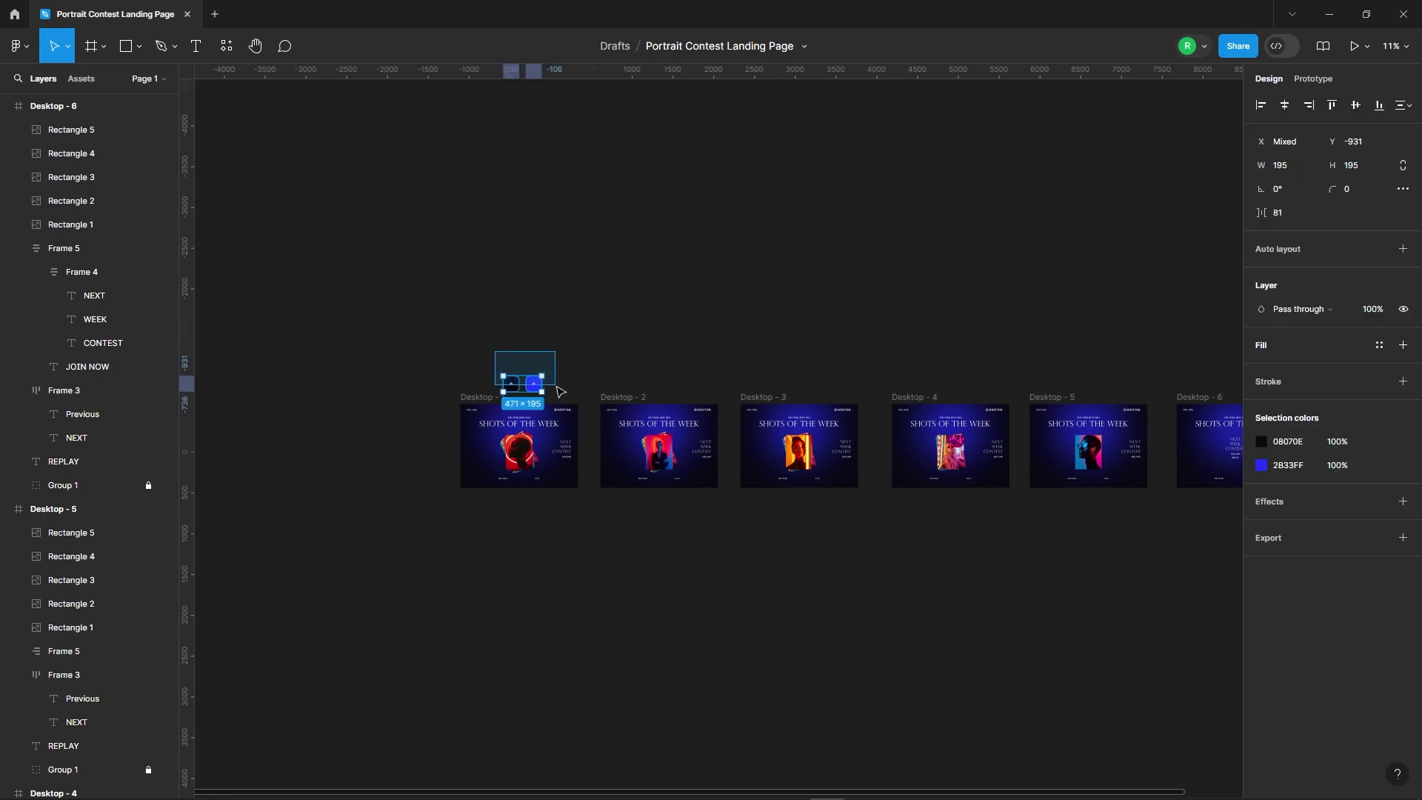
left_click(352, 328)
Select all six Desktop frames to review the gallery layout, then clear the selection
scroll(407, 308, "down", 2)
left_click_drag(407, 305, 1108, 556)
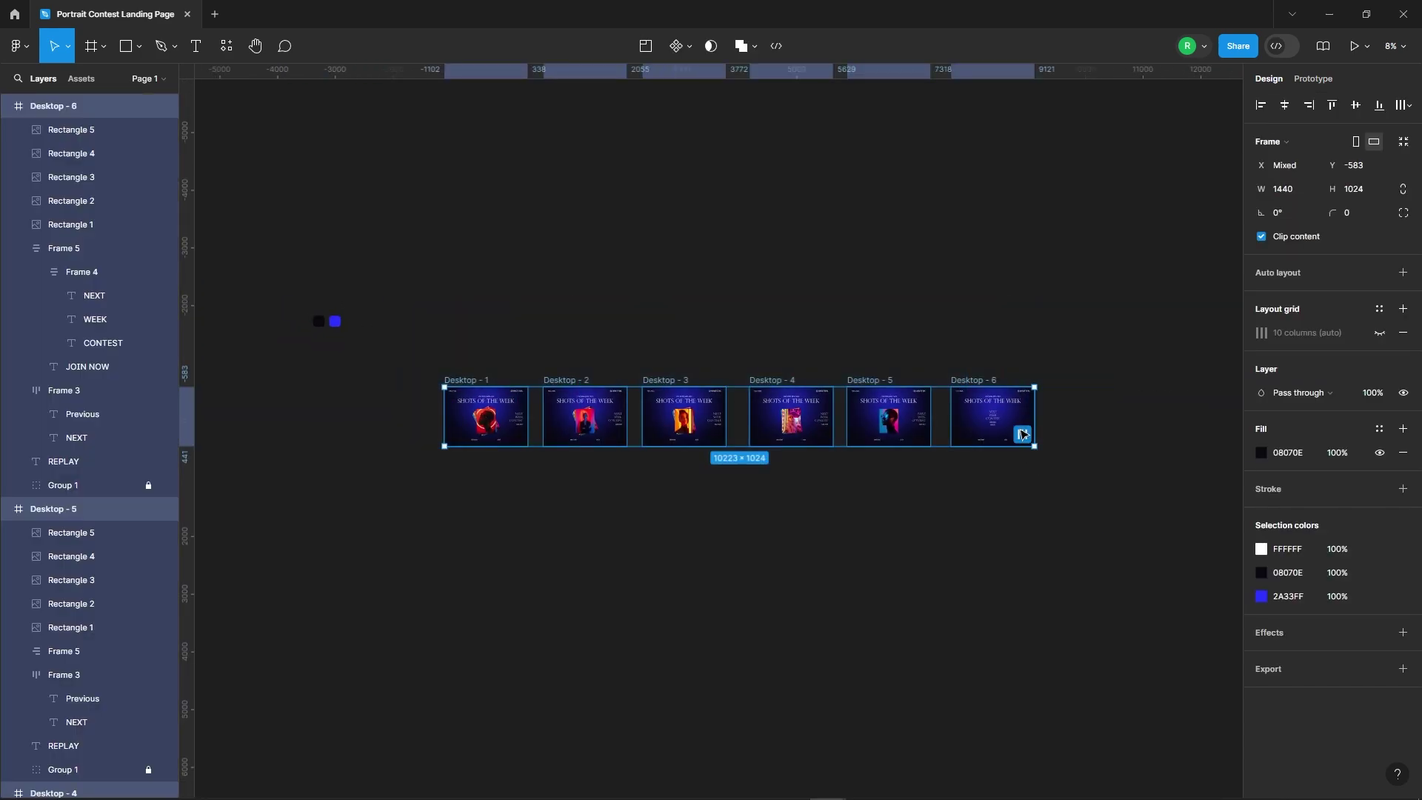
scroll(829, 459, "up", 2)
scroll(736, 441, "up", 1)
scroll(565, 495, "down", 1)
scroll(442, 543, "down", 2)
left_click(442, 542)
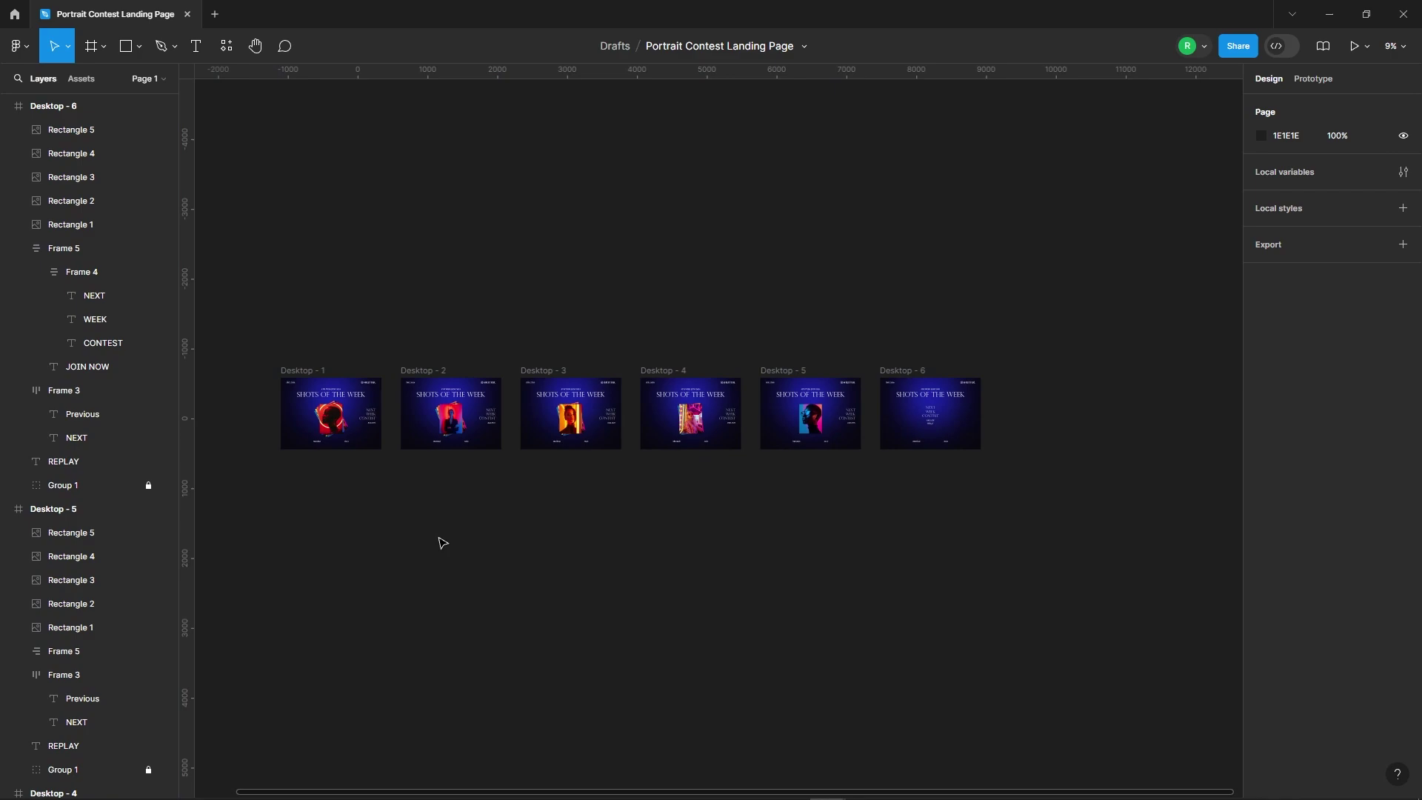
scroll(442, 543, "up", 5)
scroll(492, 499, "up", 1)
scroll(574, 600, "up", 1)
scroll(664, 521, "up", 1)
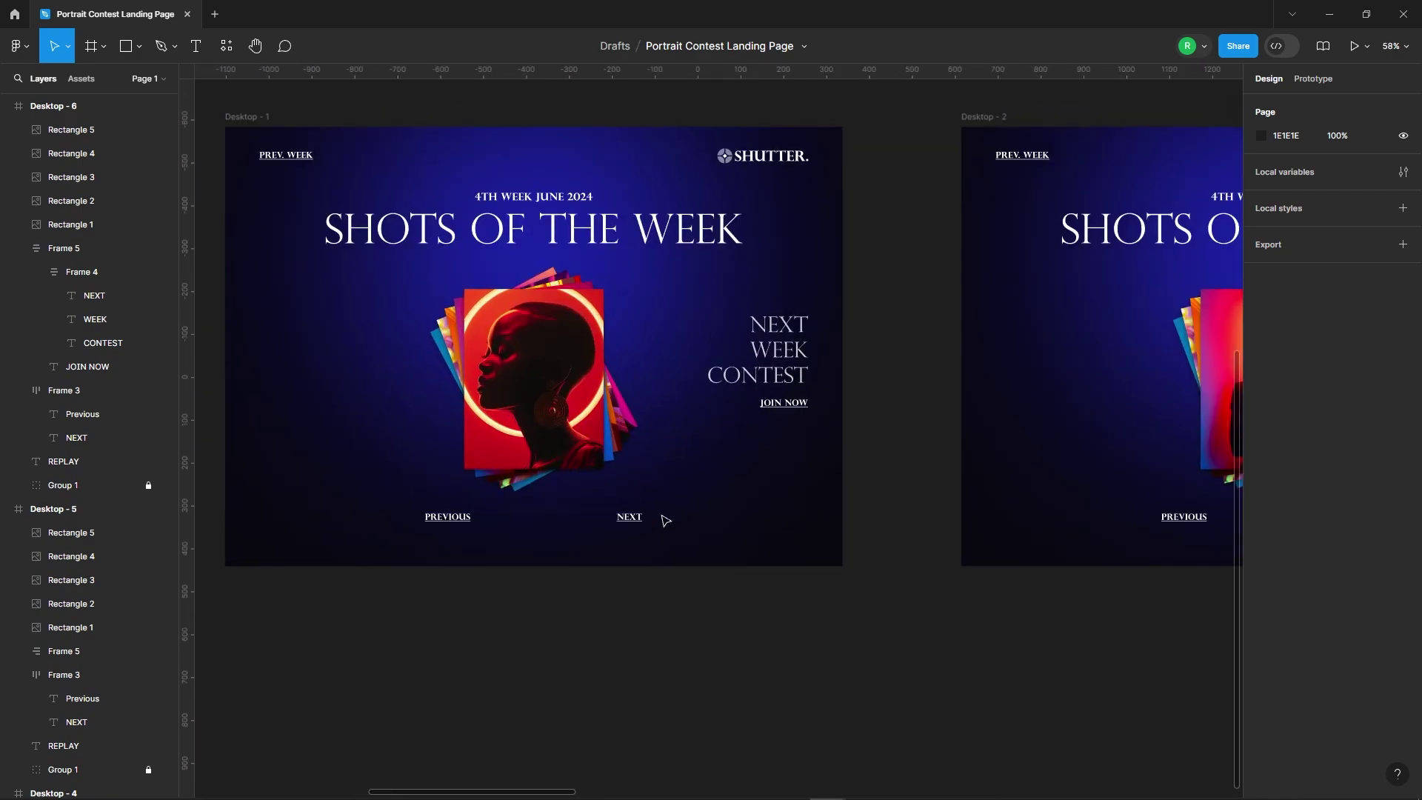
Dim the PREVIOUS link on Desktop - 1 to mark it inactive
double_click(447, 516)
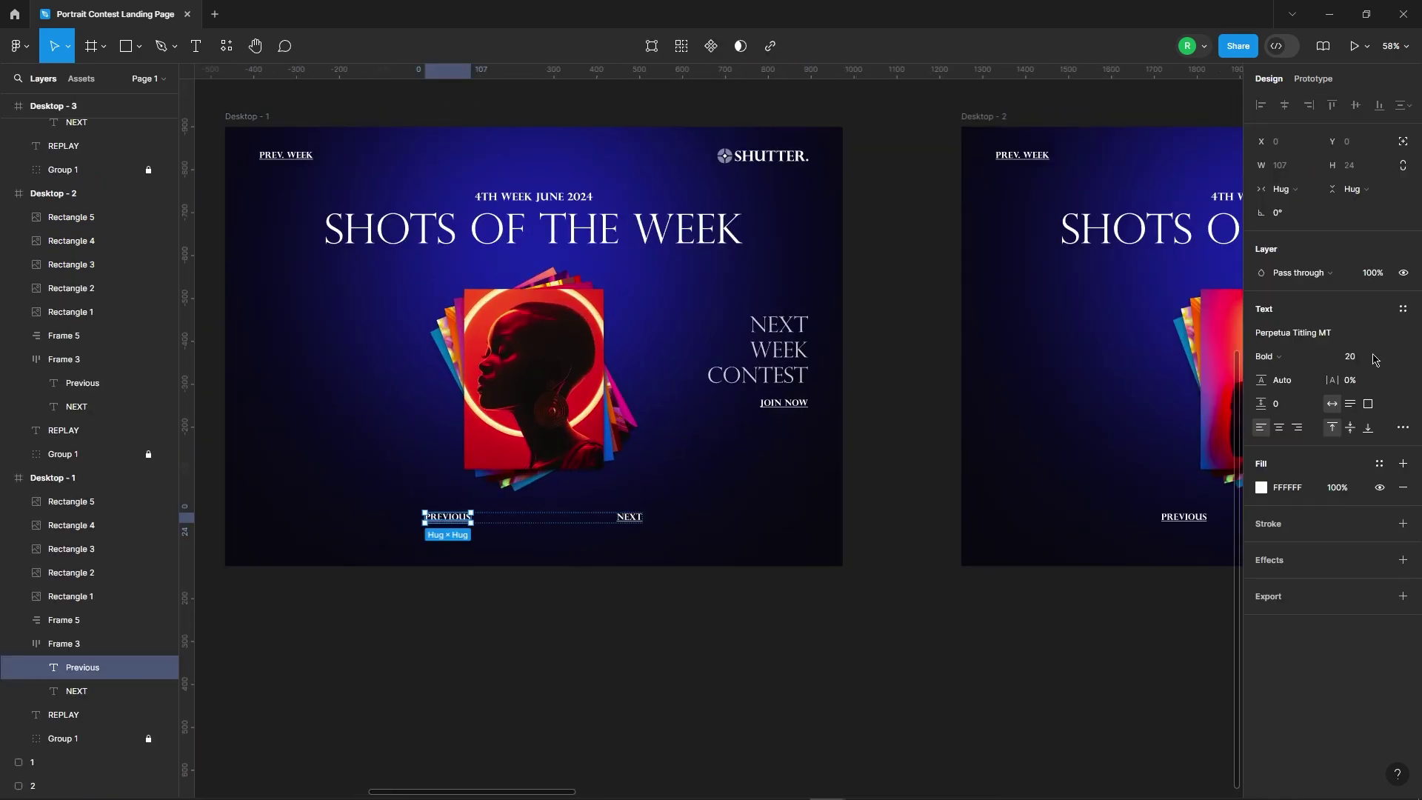
left_click(819, 711)
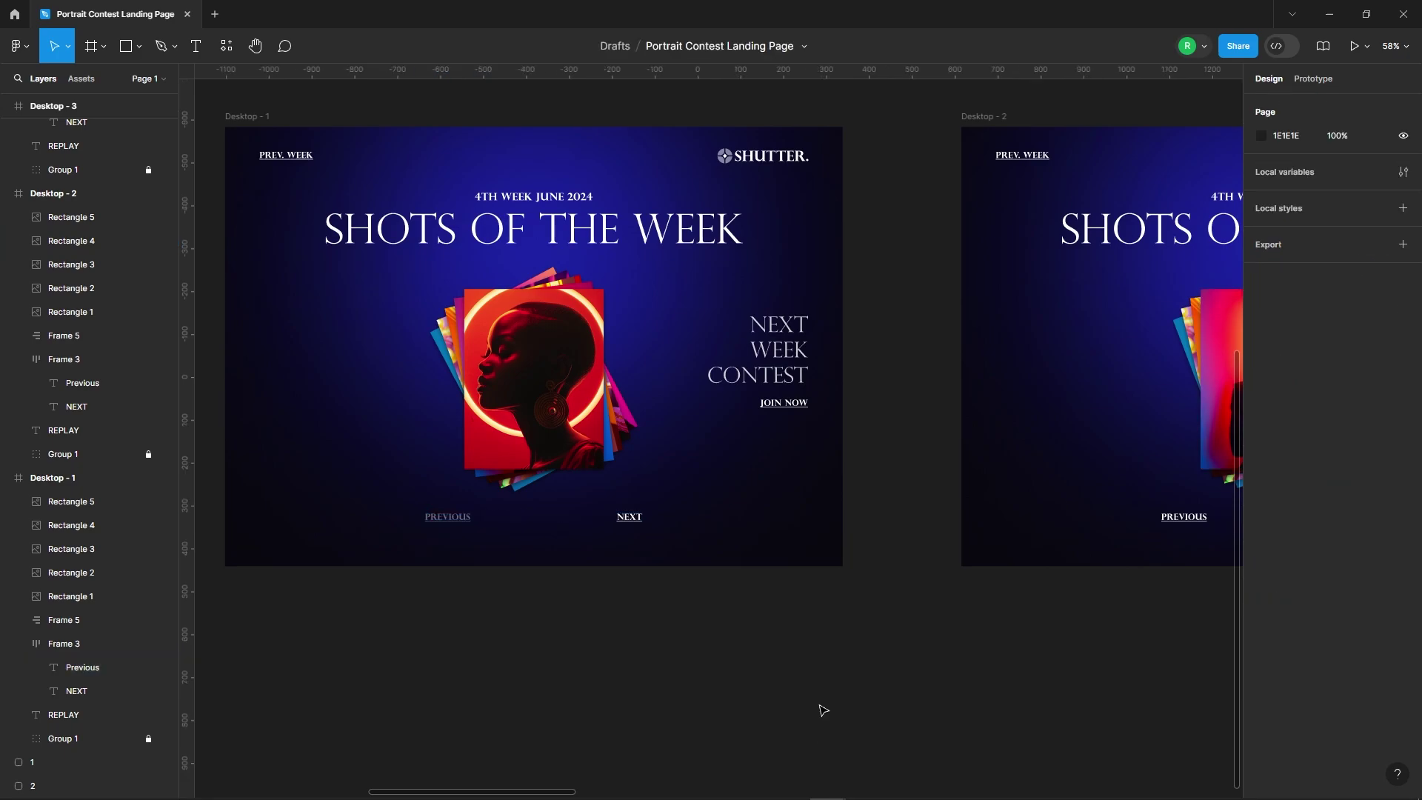
scroll(819, 479, "down", 2)
scroll(820, 479, "down", 3)
scroll(889, 429, "up", 2)
scroll(965, 380, "up", 3)
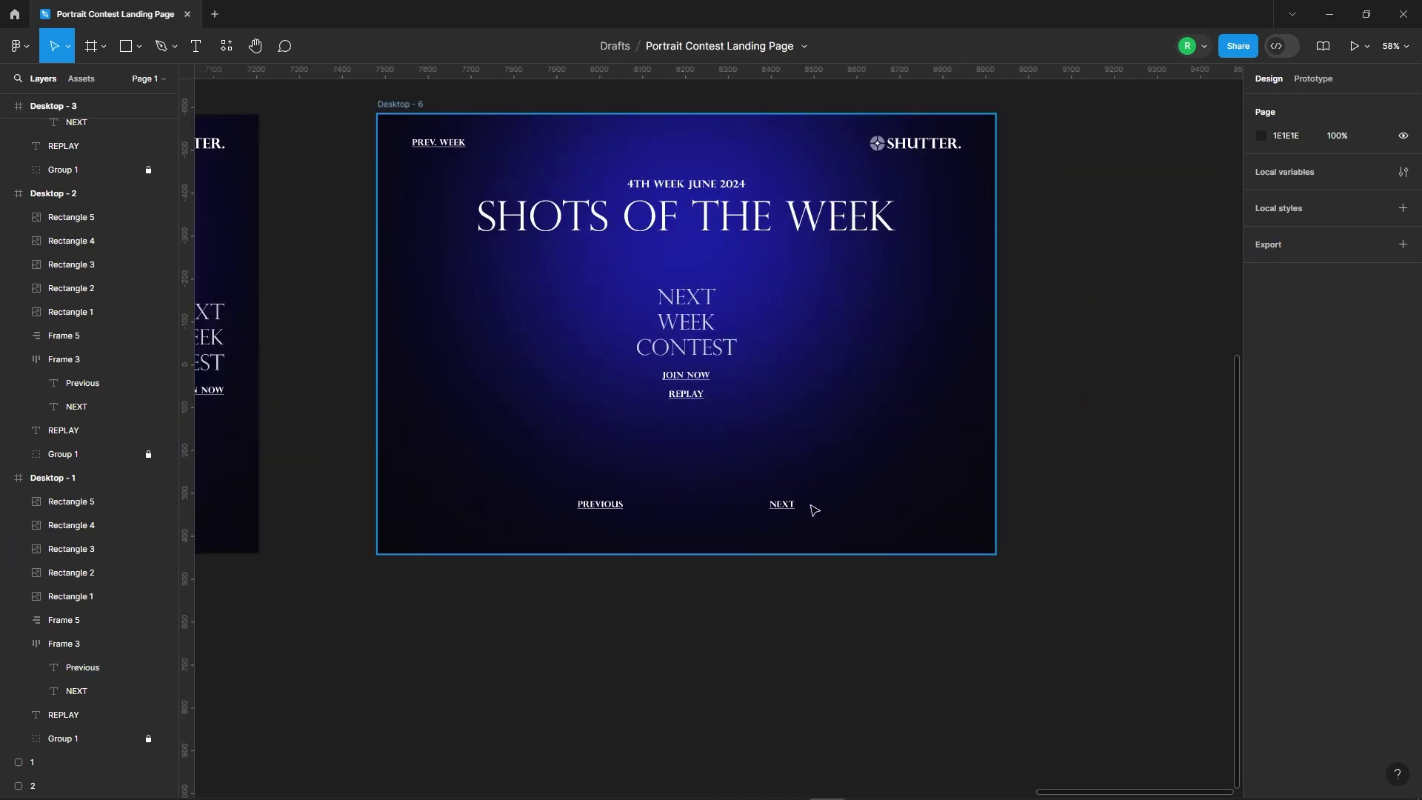
Dim the NEXT link on Desktop - 6 to mark it inactive
double_click(781, 504)
type("40")
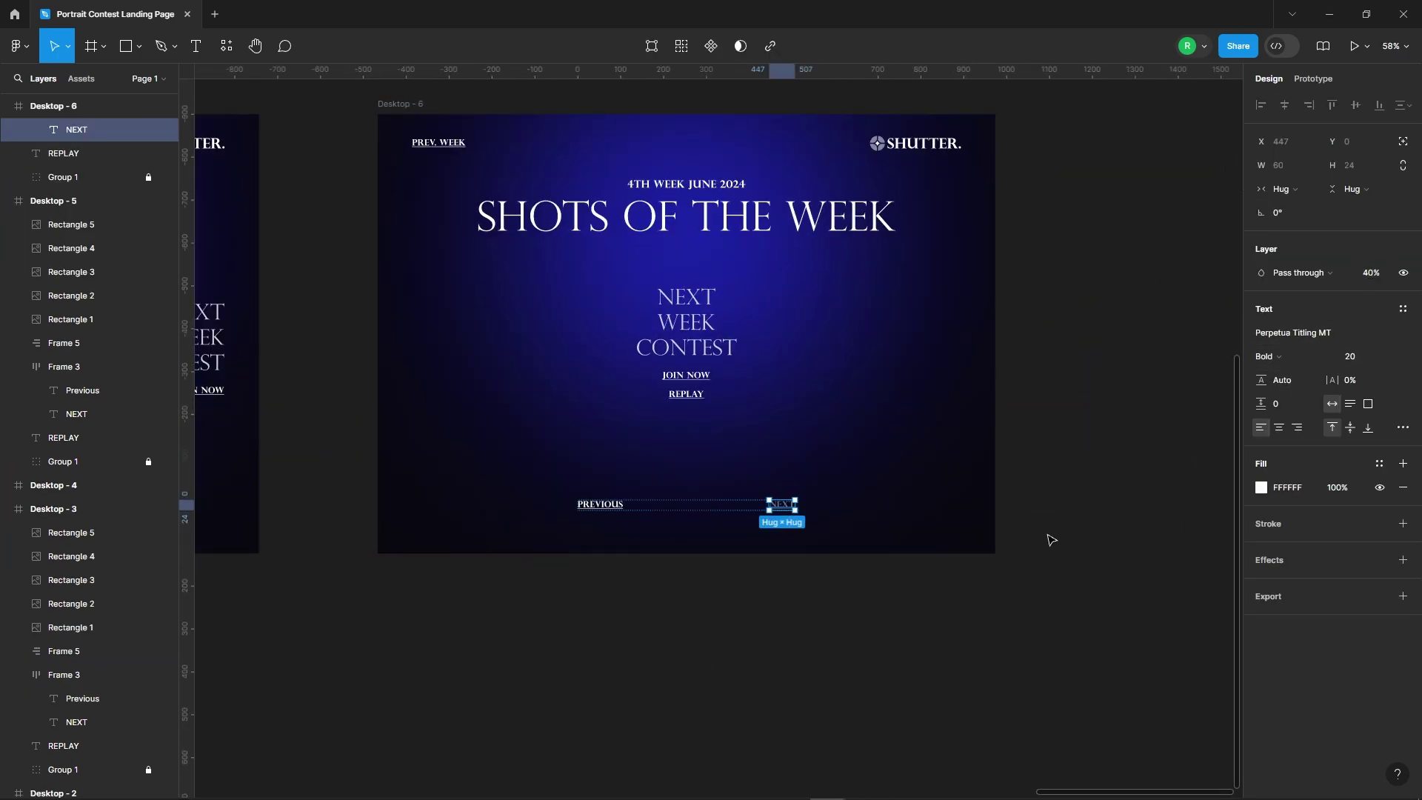
left_click(1052, 540)
scroll(1130, 412, "down", 1)
scroll(1130, 418, "down", 3)
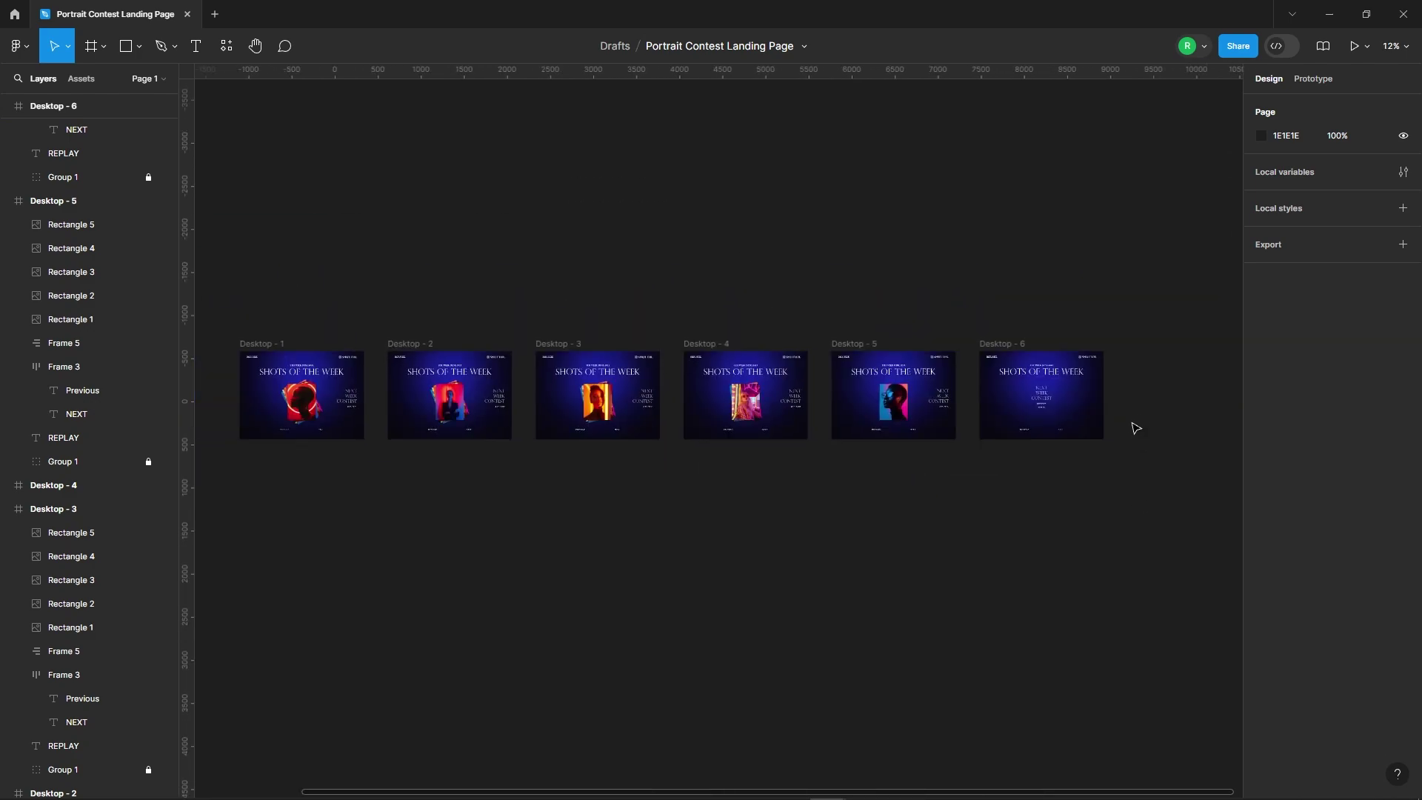
scroll(1037, 422, "down", 1)
scroll(568, 454, "up", 3)
scroll(540, 458, "up", 2)
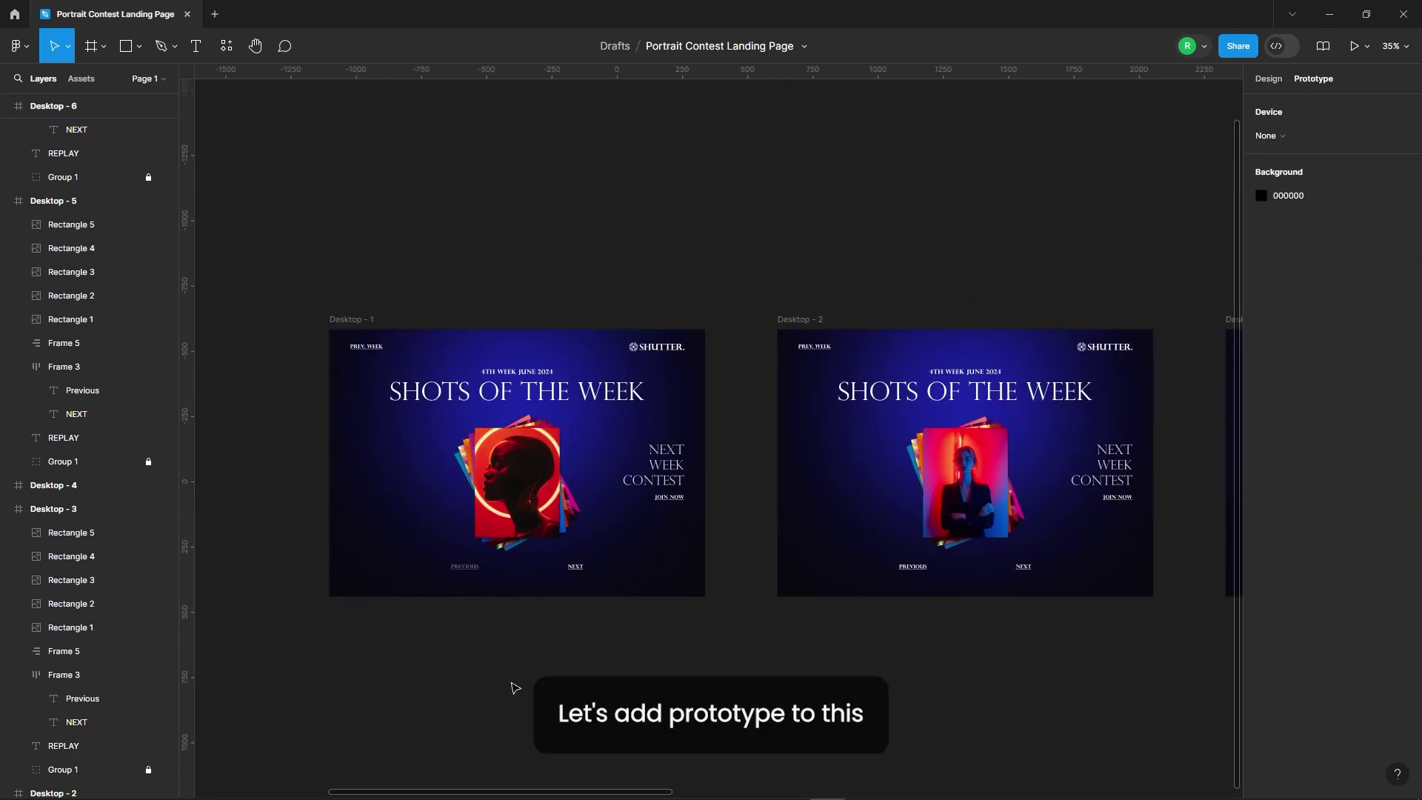
Link Desktop - 1's NEXT to Desktop - 2 on click with a 300 ms Smart animate transition
scroll(514, 643, "up", 2)
double_click(613, 522)
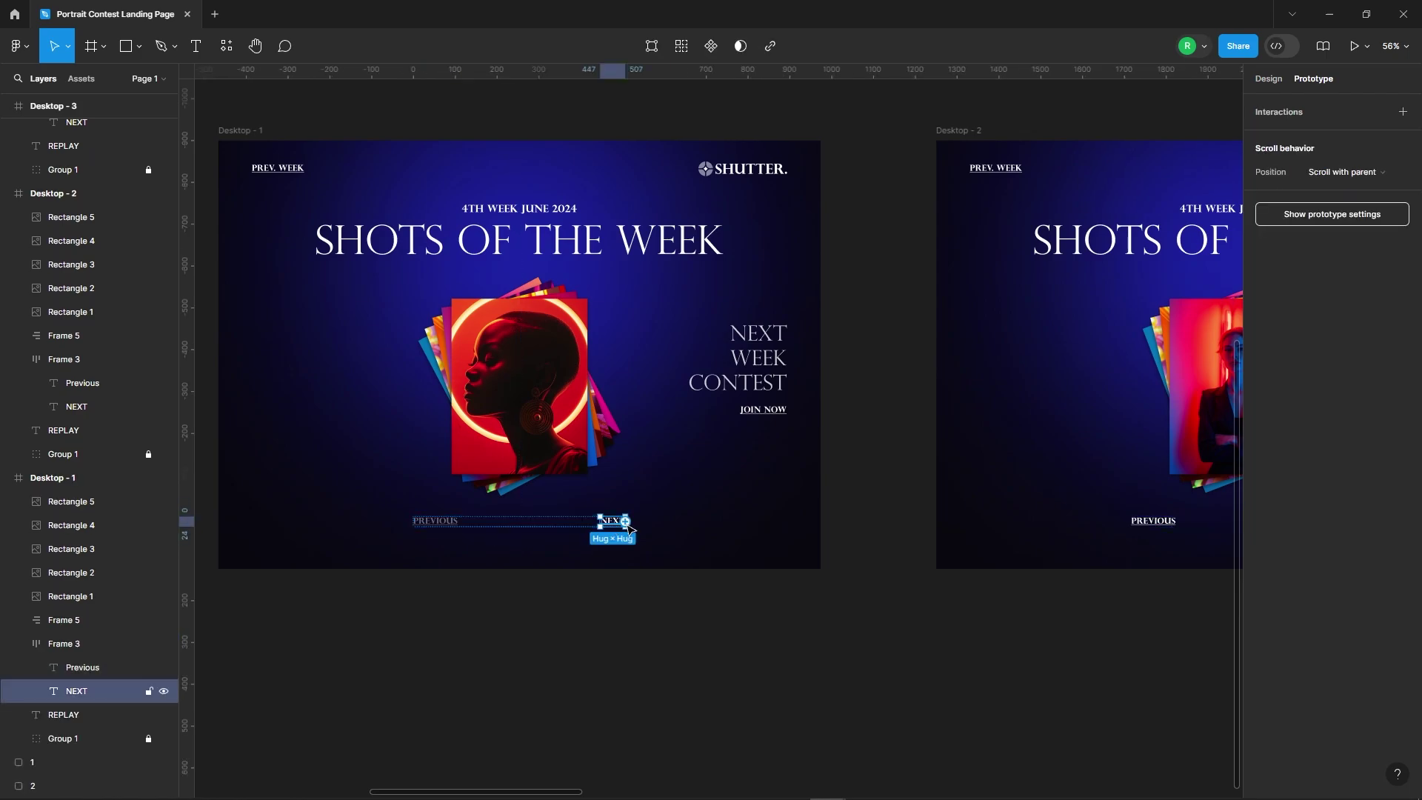
left_click_drag(925, 310, 963, 311)
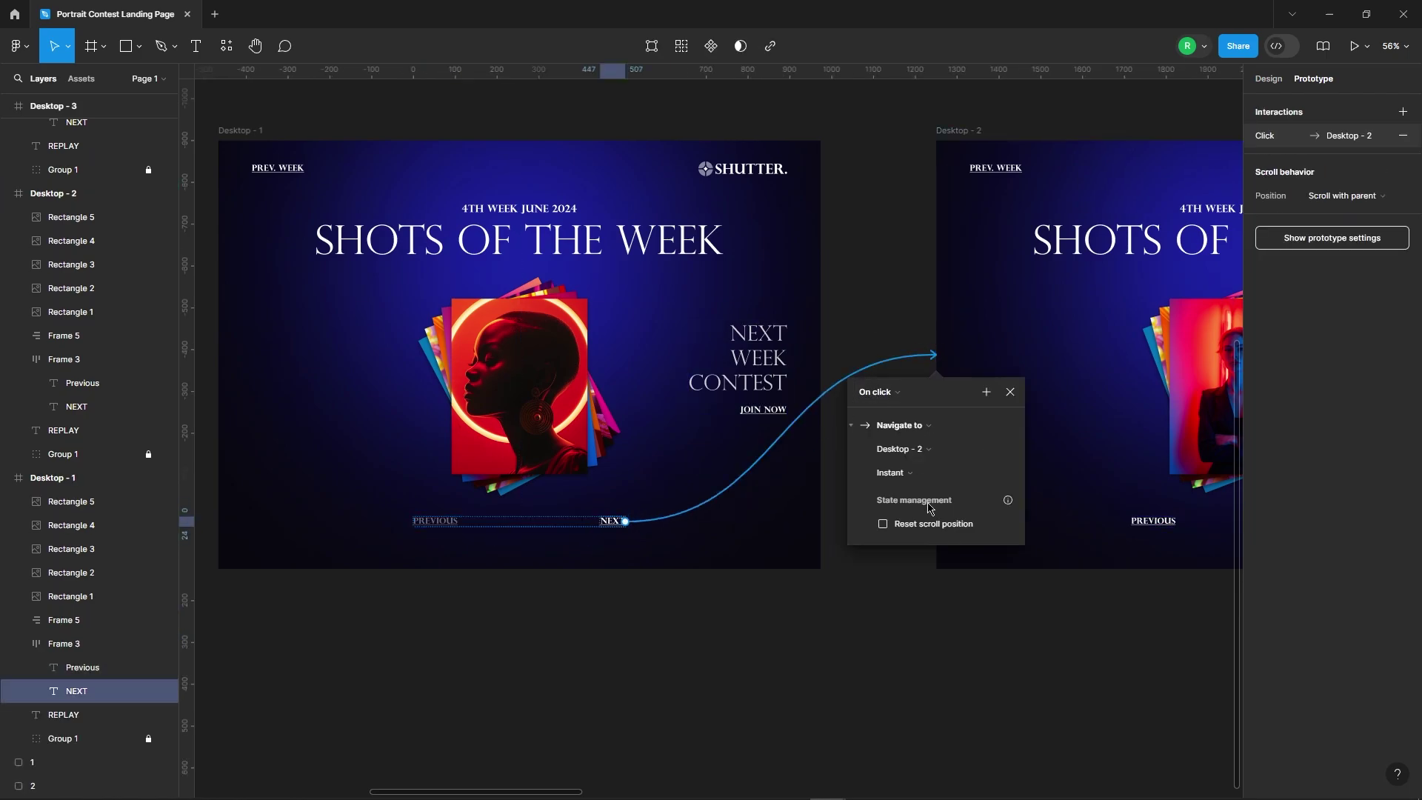
left_click(918, 475)
left_click(925, 505)
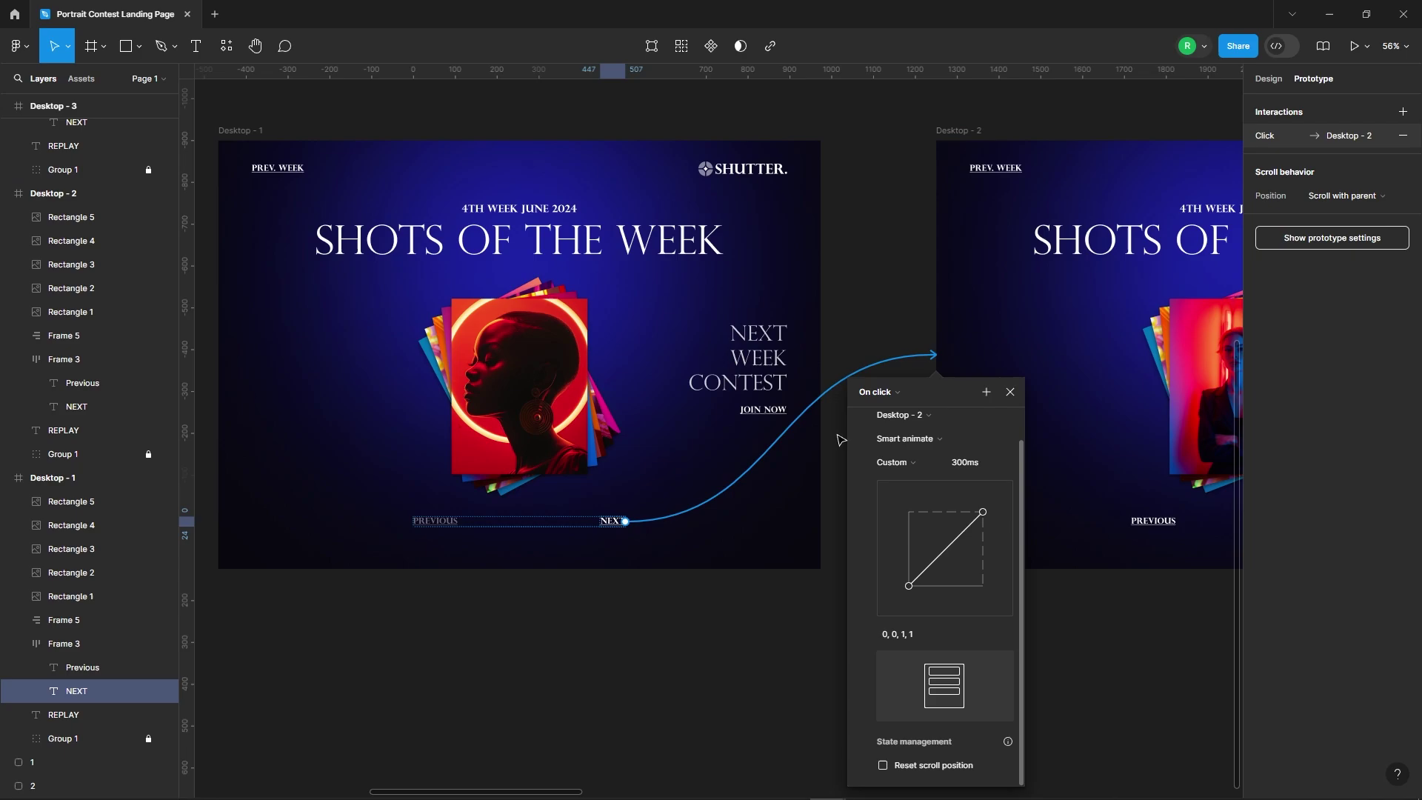
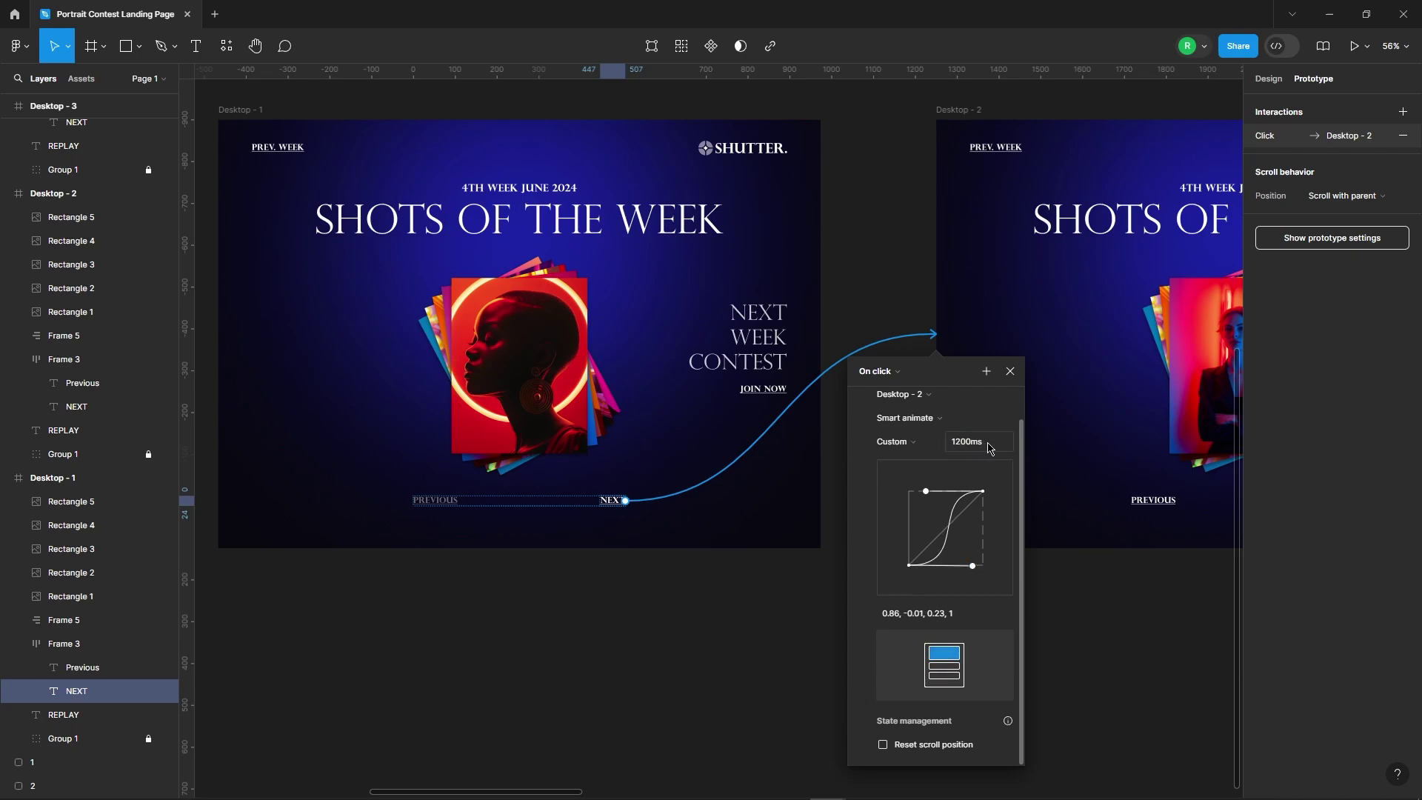
Link Desktop - 2's Previous back to Desktop - 1 and its NEXT to Desktop - 3
left_click(1010, 371)
scroll(984, 383, "down", 3)
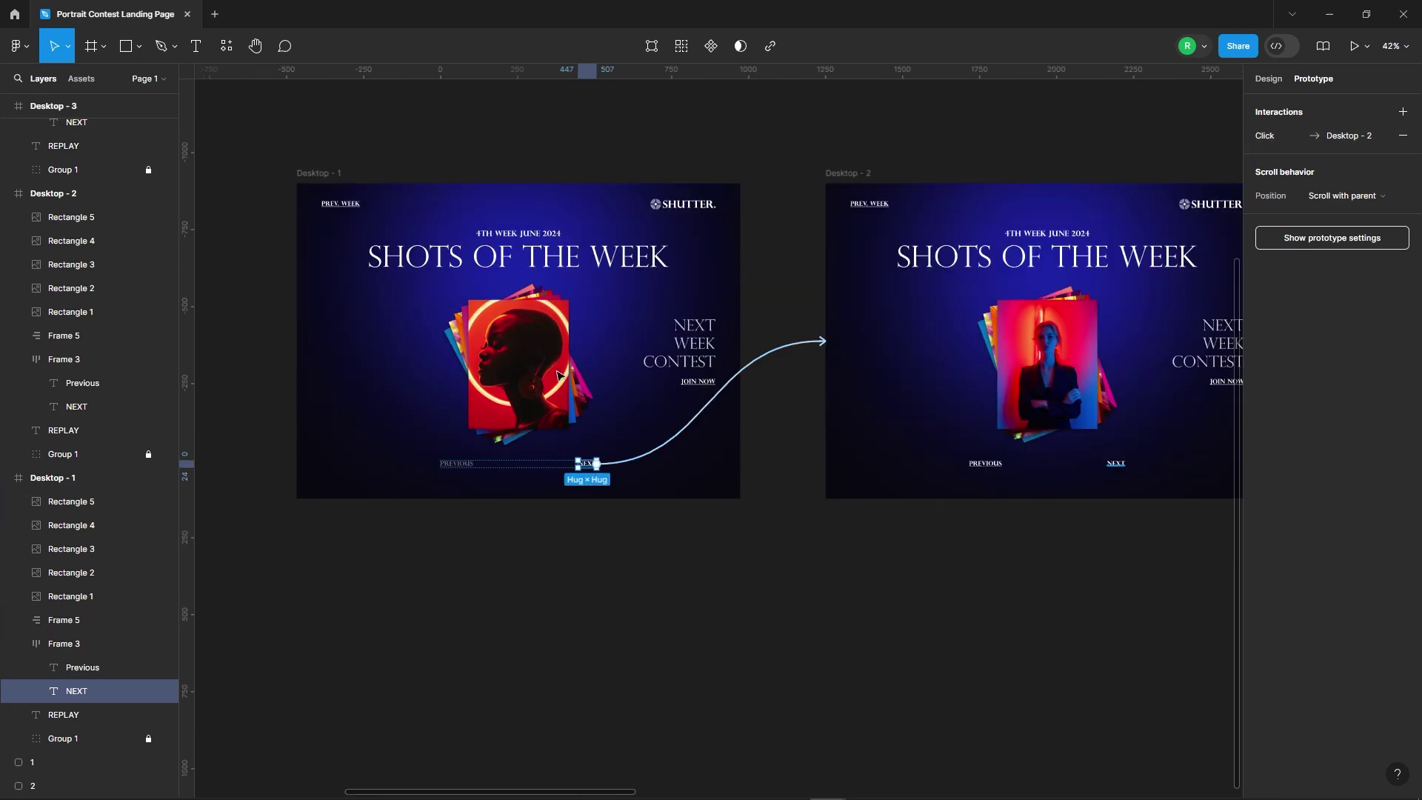
double_click(994, 466)
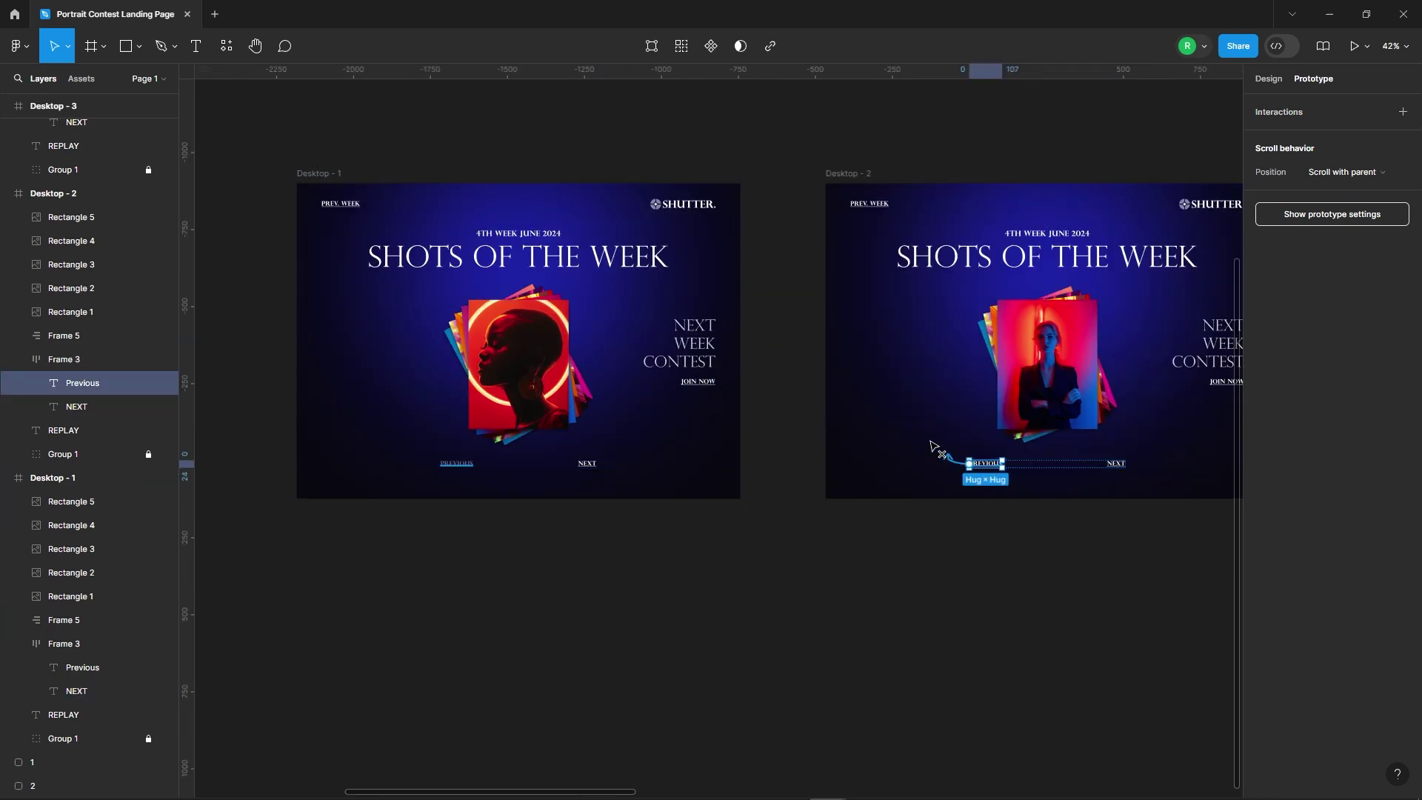
left_click_drag(935, 448, 696, 445)
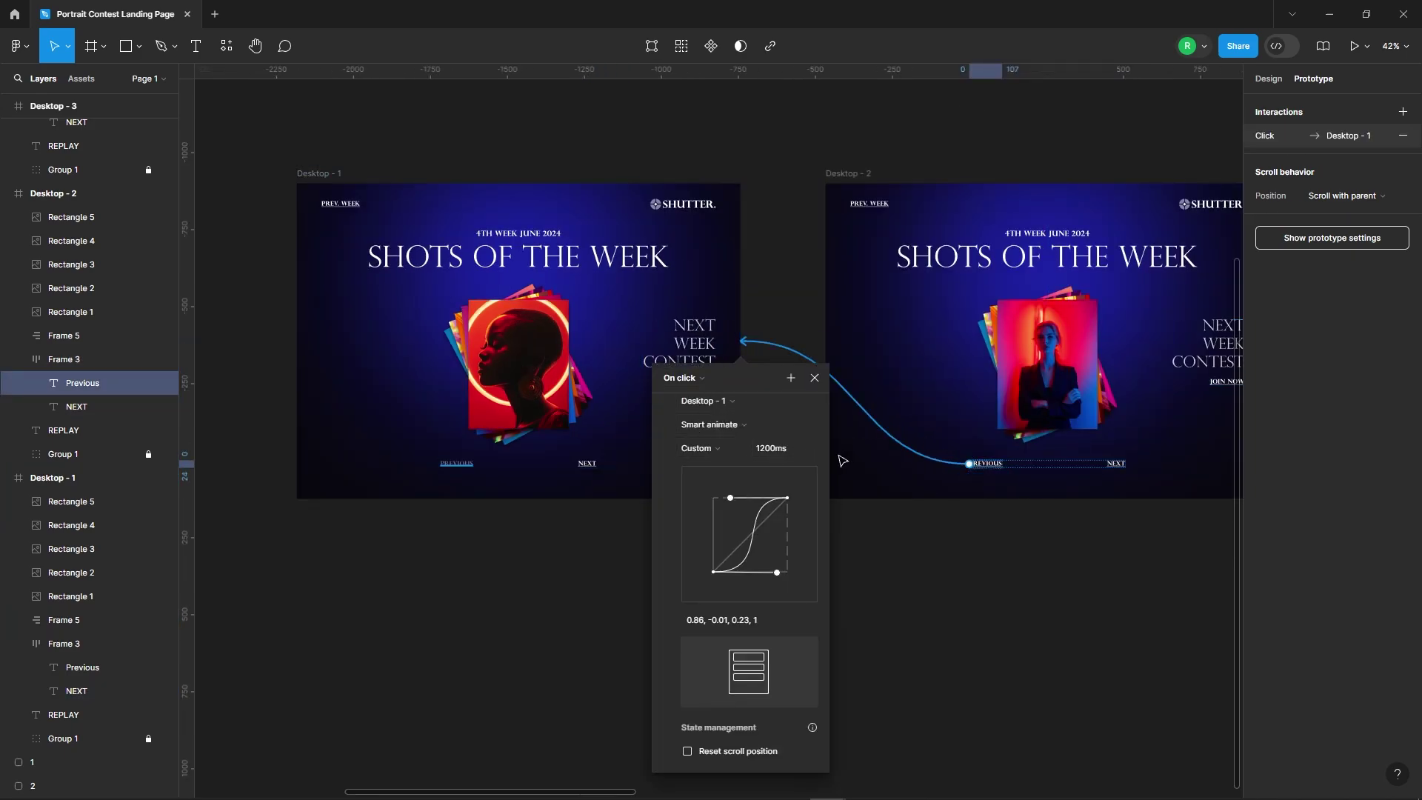
left_click(815, 379)
scroll(847, 447, "right", 5)
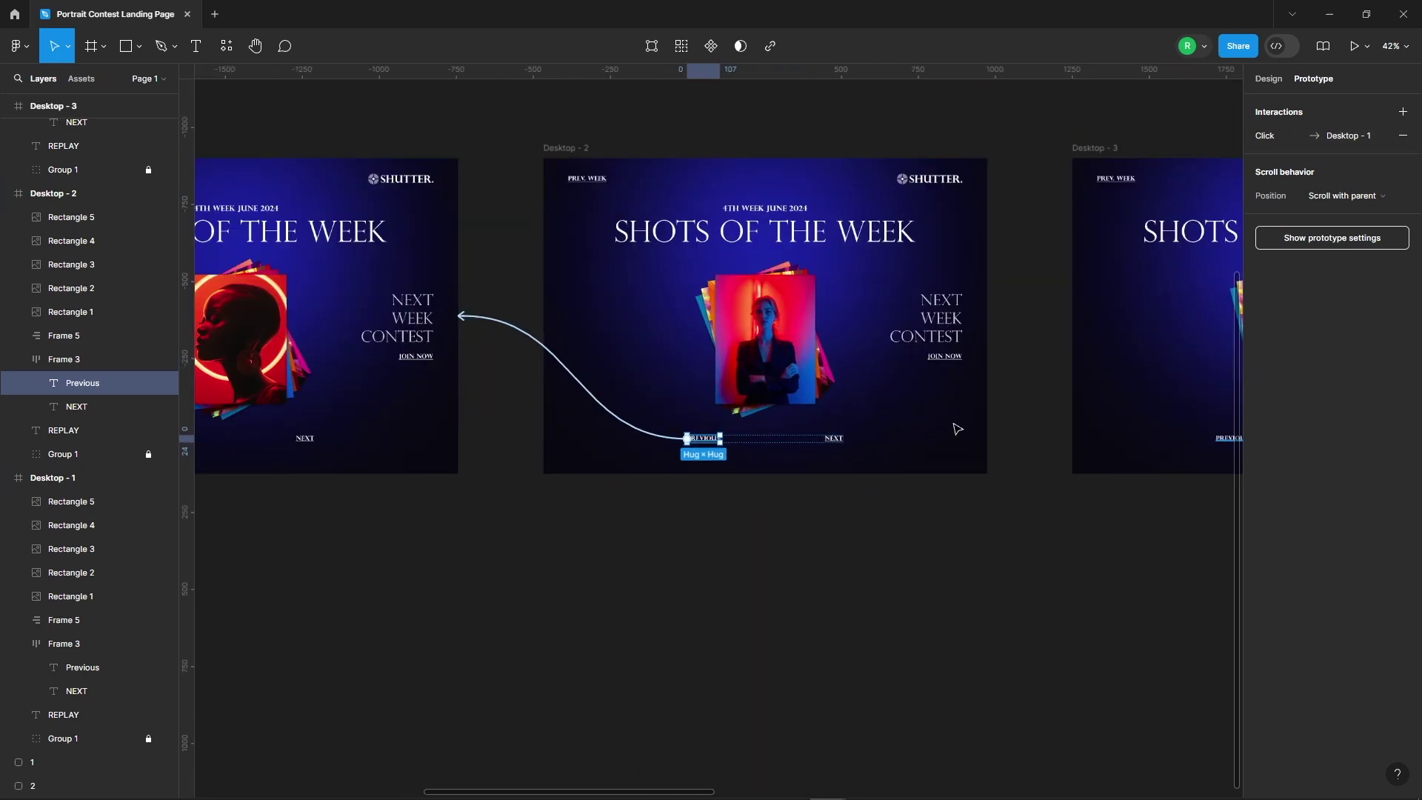
left_click(844, 441)
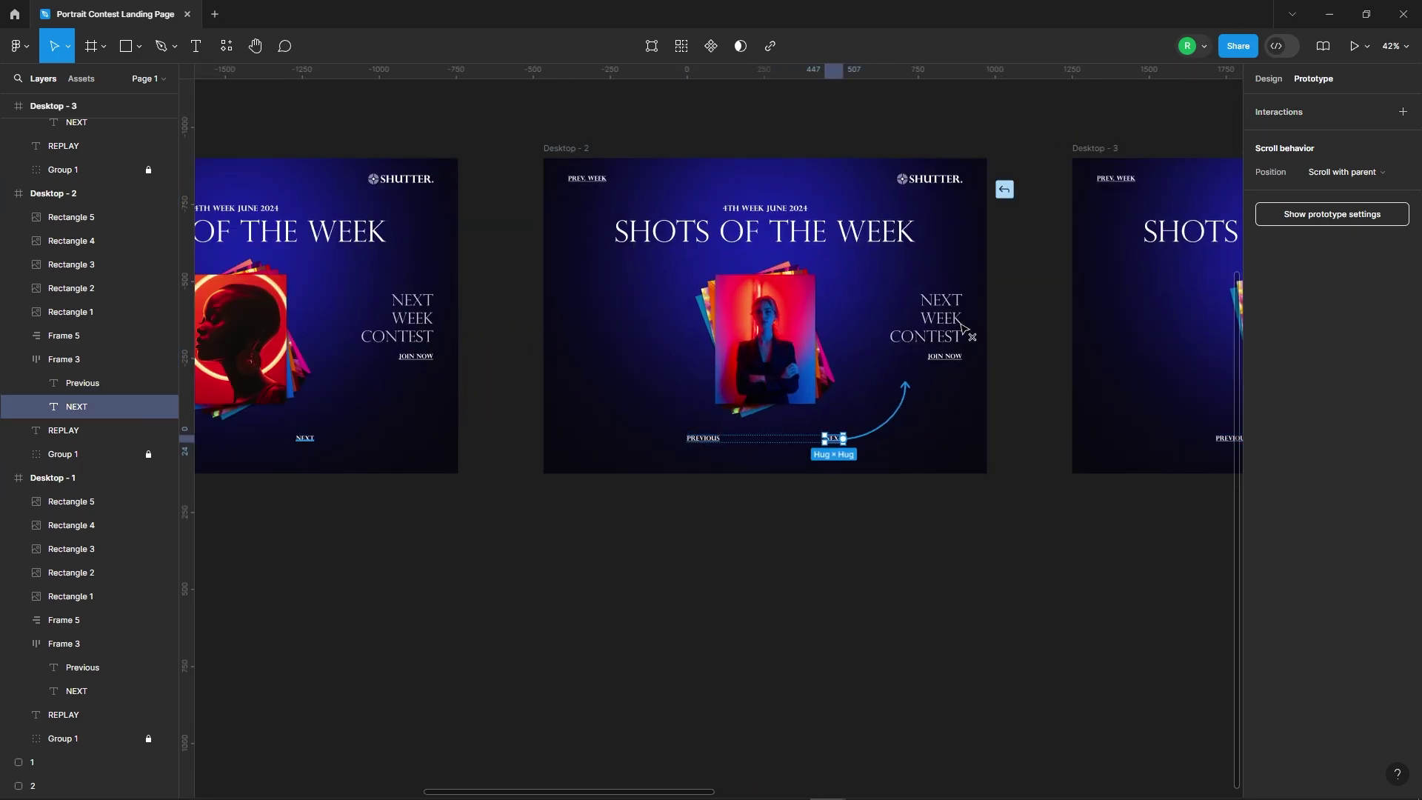
left_click_drag(962, 328, 1101, 360)
left_click(1146, 353)
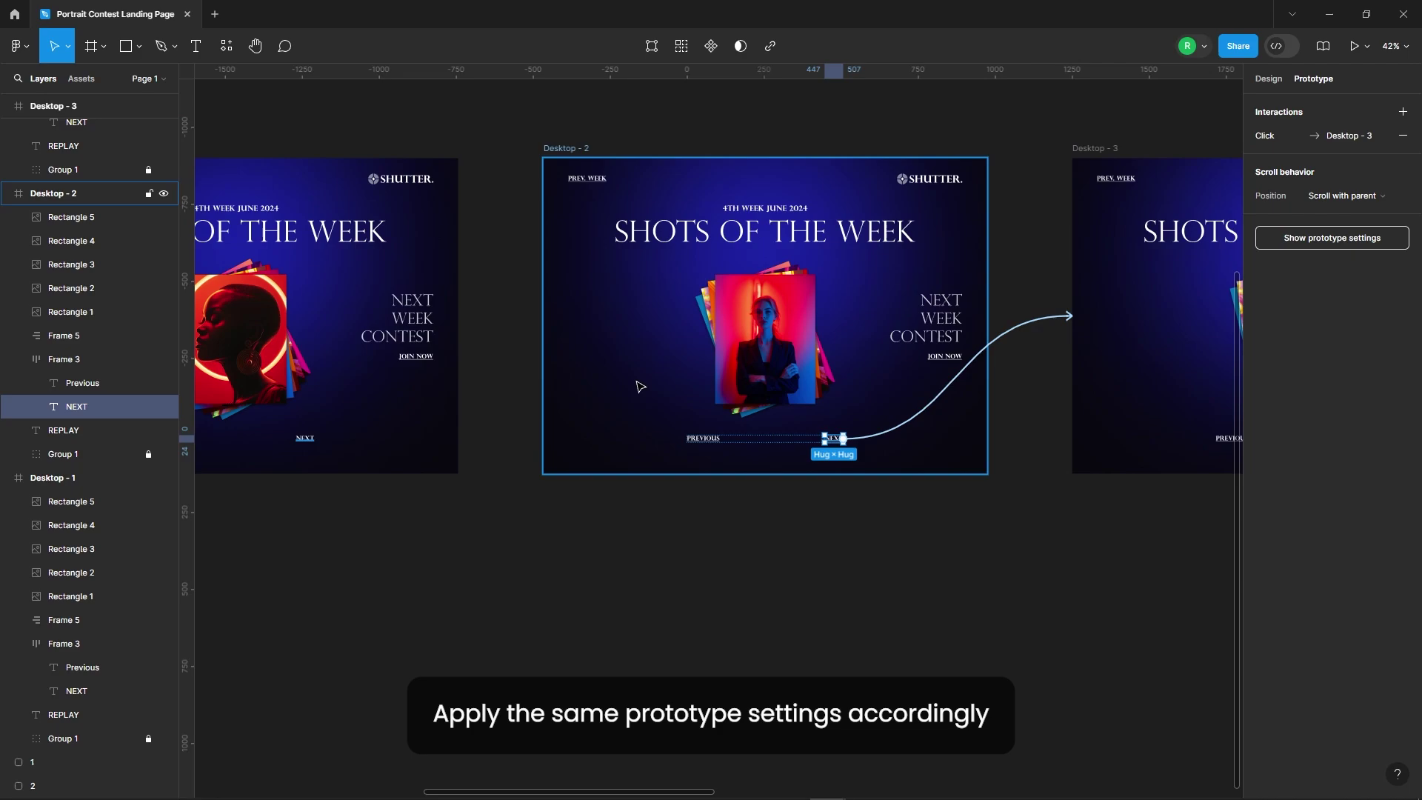
Link Desktop - 3's Previous back to Desktop - 2 and its NEXT to Desktop - 4
scroll(925, 370, "right", 5)
left_click(929, 446)
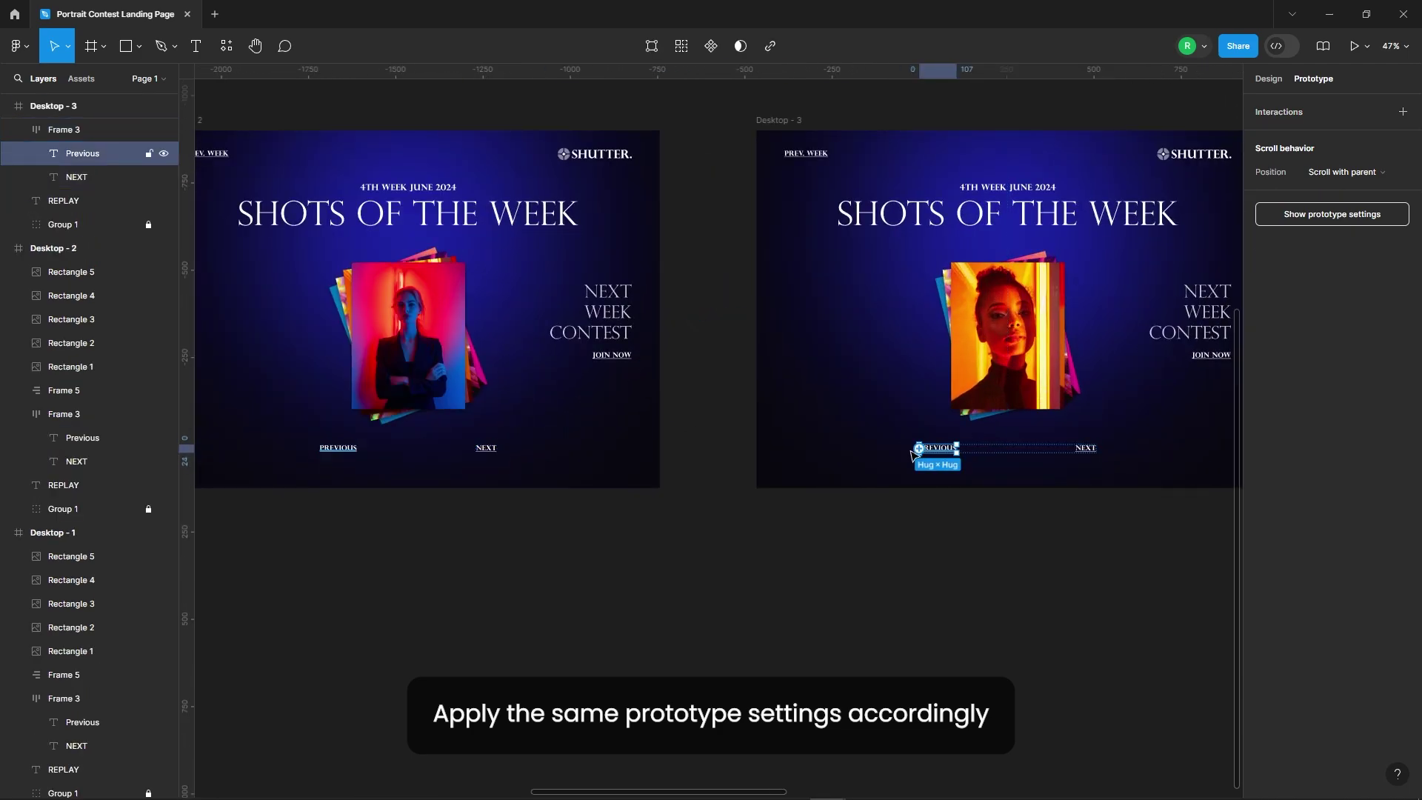
left_click_drag(918, 447, 652, 318)
scroll(902, 423, "down", 3, "ctrl")
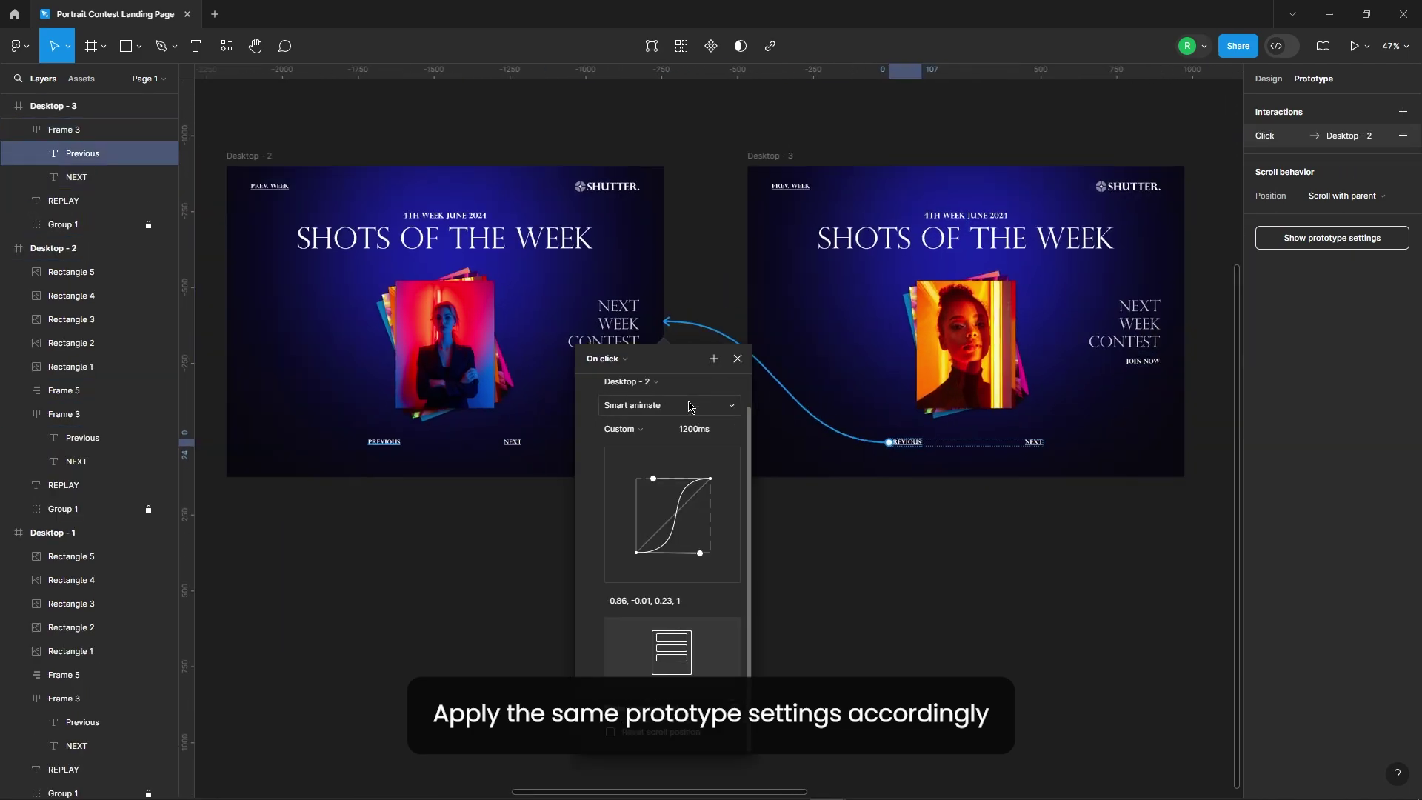
left_click(874, 418)
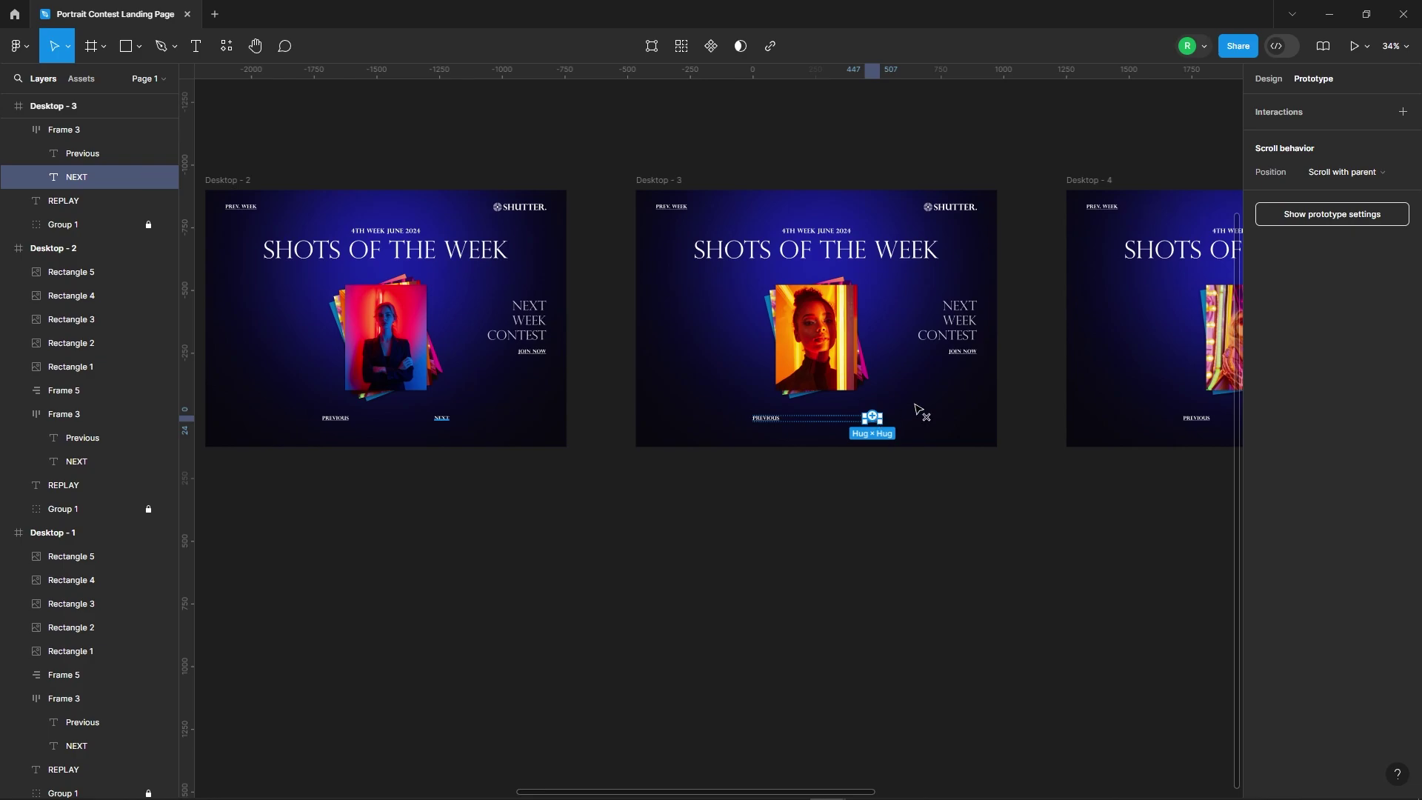
left_click_drag(872, 417, 1148, 319)
scroll(963, 415, "down", 2, "ctrl")
scroll(939, 422, "up", 3, "ctrl")
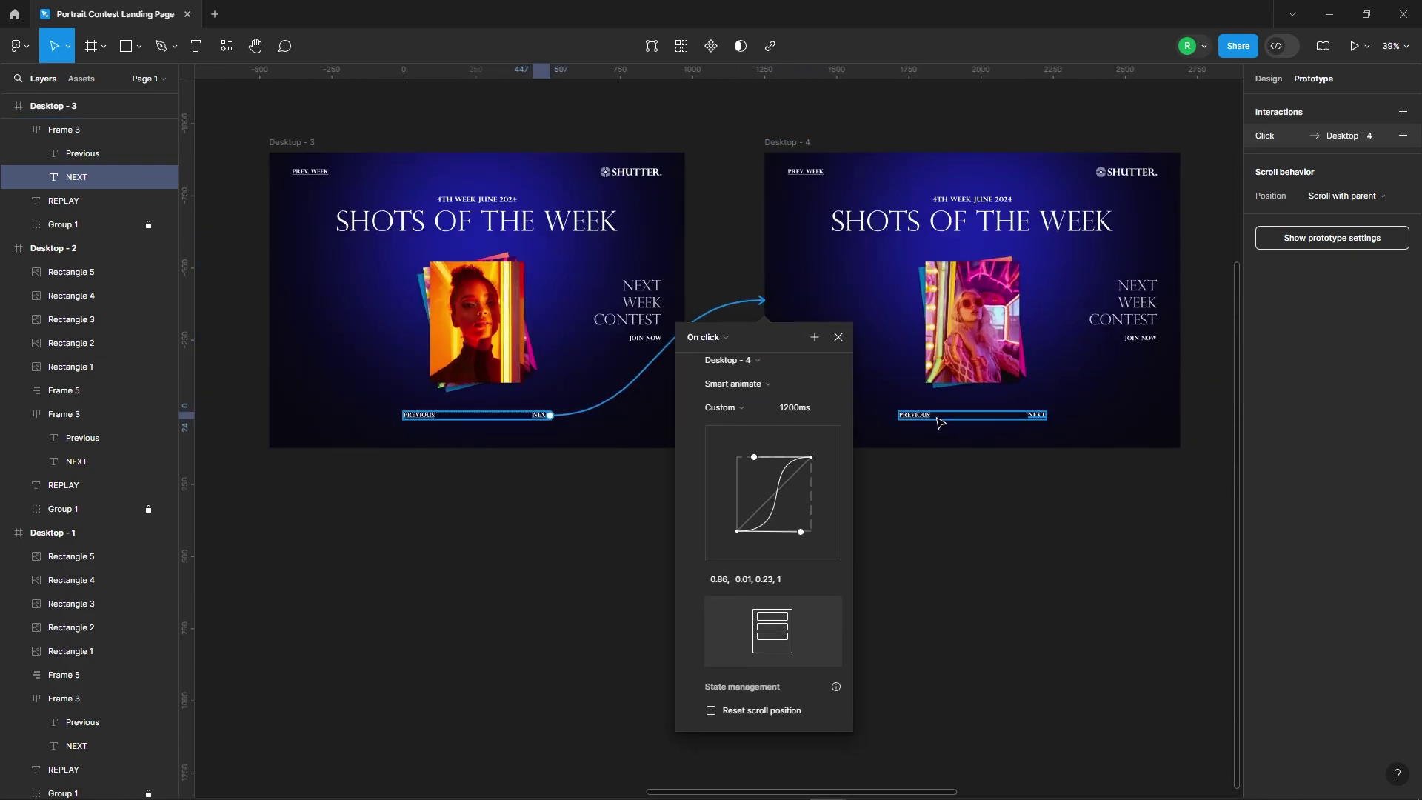
Link Desktop - 4's Previous back to Desktop - 3 and its NEXT to Desktop - 5
left_click(913, 417)
left_click_drag(898, 415, 519, 311)
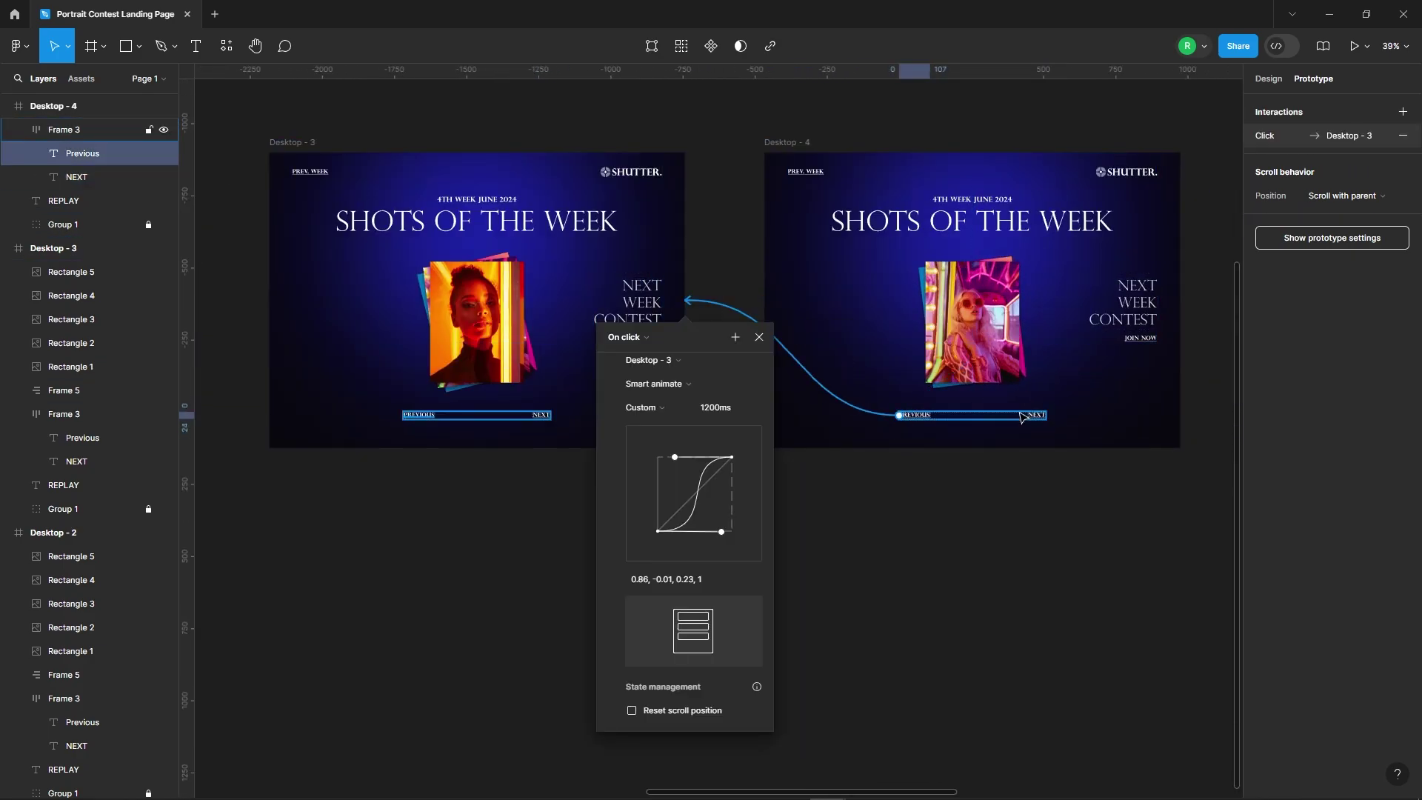
left_click(1036, 415)
scroll(987, 395, "down", 4, "ctrl")
scroll(988, 394, "up", 3, "ctrl")
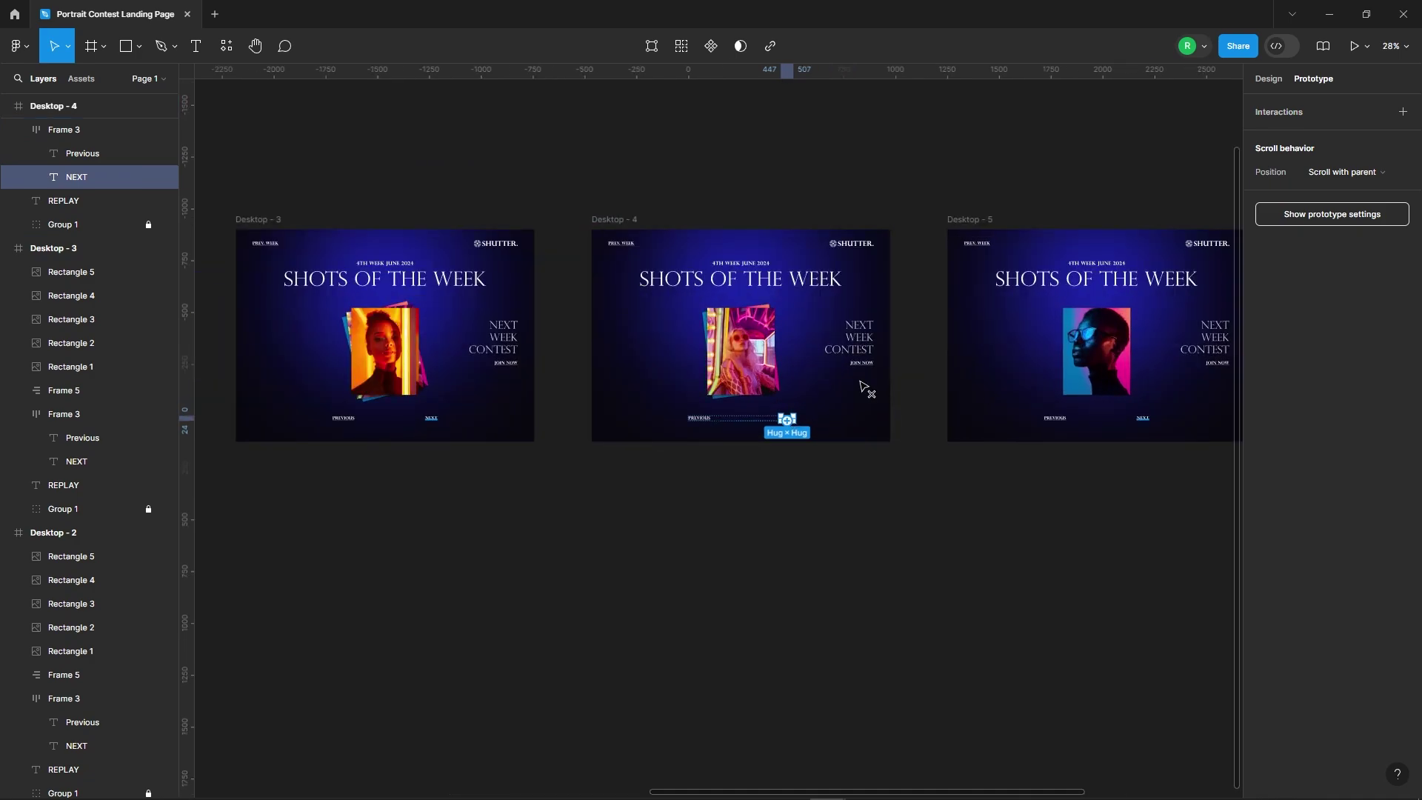
left_click_drag(786, 419, 1000, 333)
Link Desktop - 5's Previous back to Desktop - 4 and its NEXT to Desktop - 6
left_click(1054, 418)
left_click_drag(1065, 418, 788, 301)
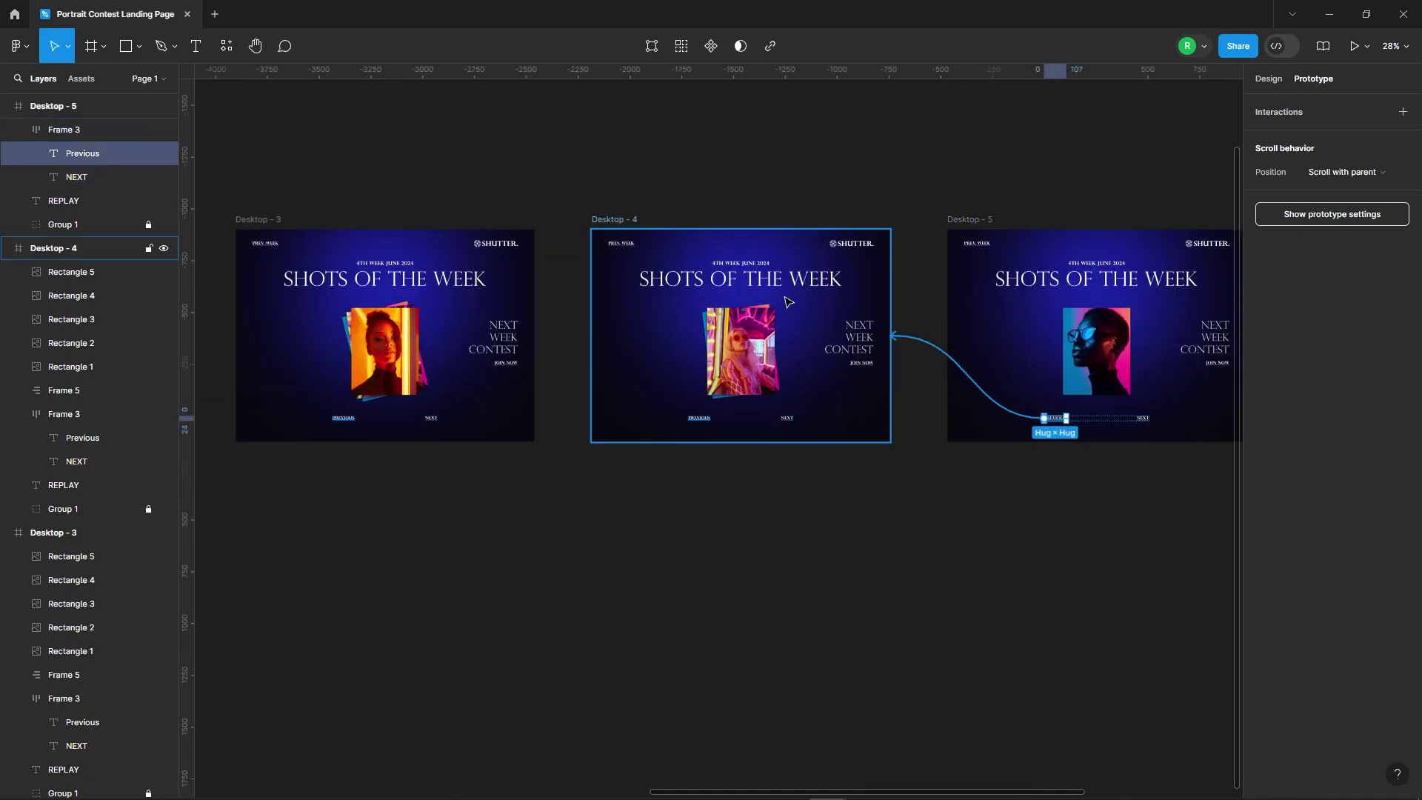
scroll(777, 326, "up", 3, "ctrl")
key("Tab")
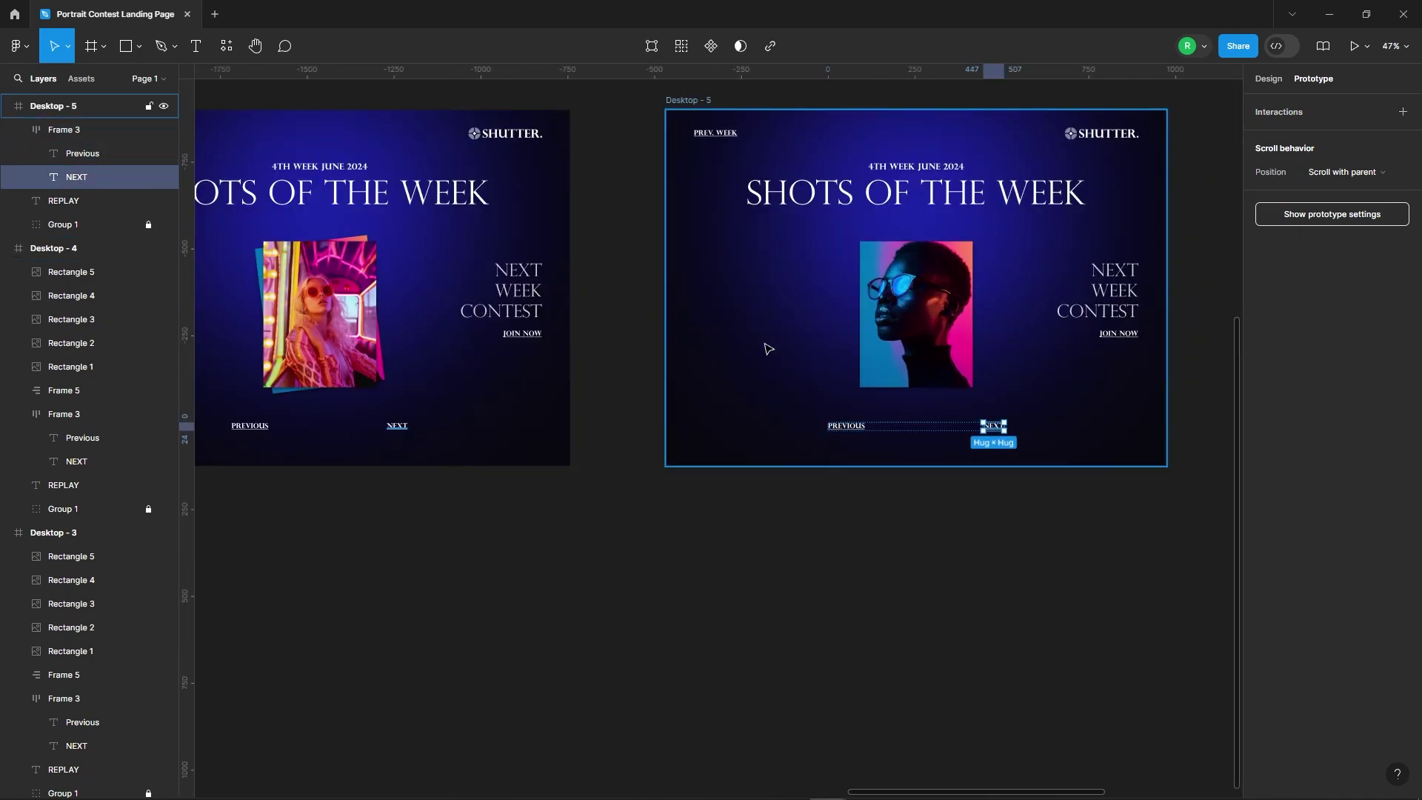
scroll(1059, 383, "up", 1, "ctrl")
left_click_drag(1039, 339, 1184, 311)
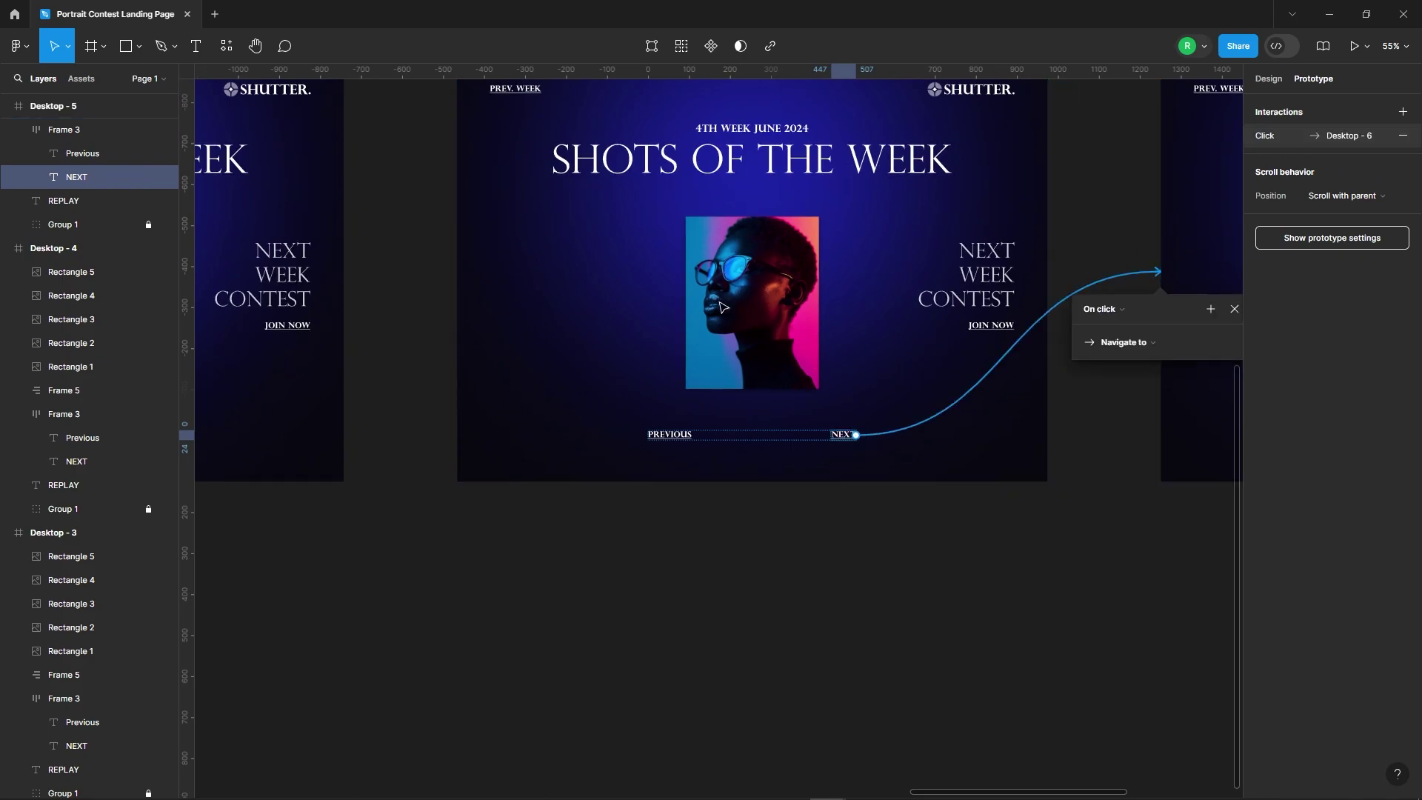
scroll(953, 343, "down", 4, "ctrl")
left_click(930, 349)
Link Desktop - 6's Previous back to Desktop - 5 and its REPLAY to an earlier frame
scroll(939, 355, "up", 3, "ctrl")
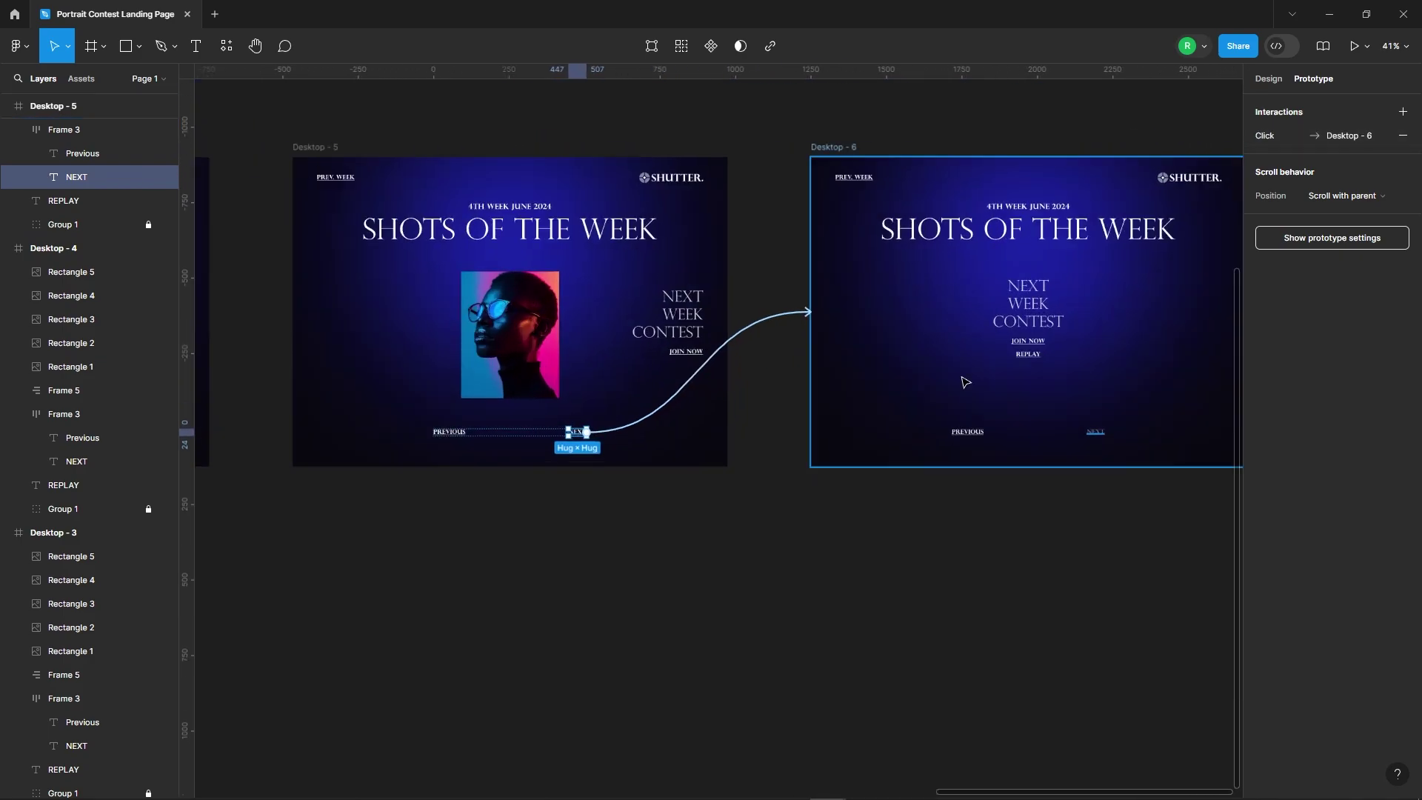
left_click(953, 437)
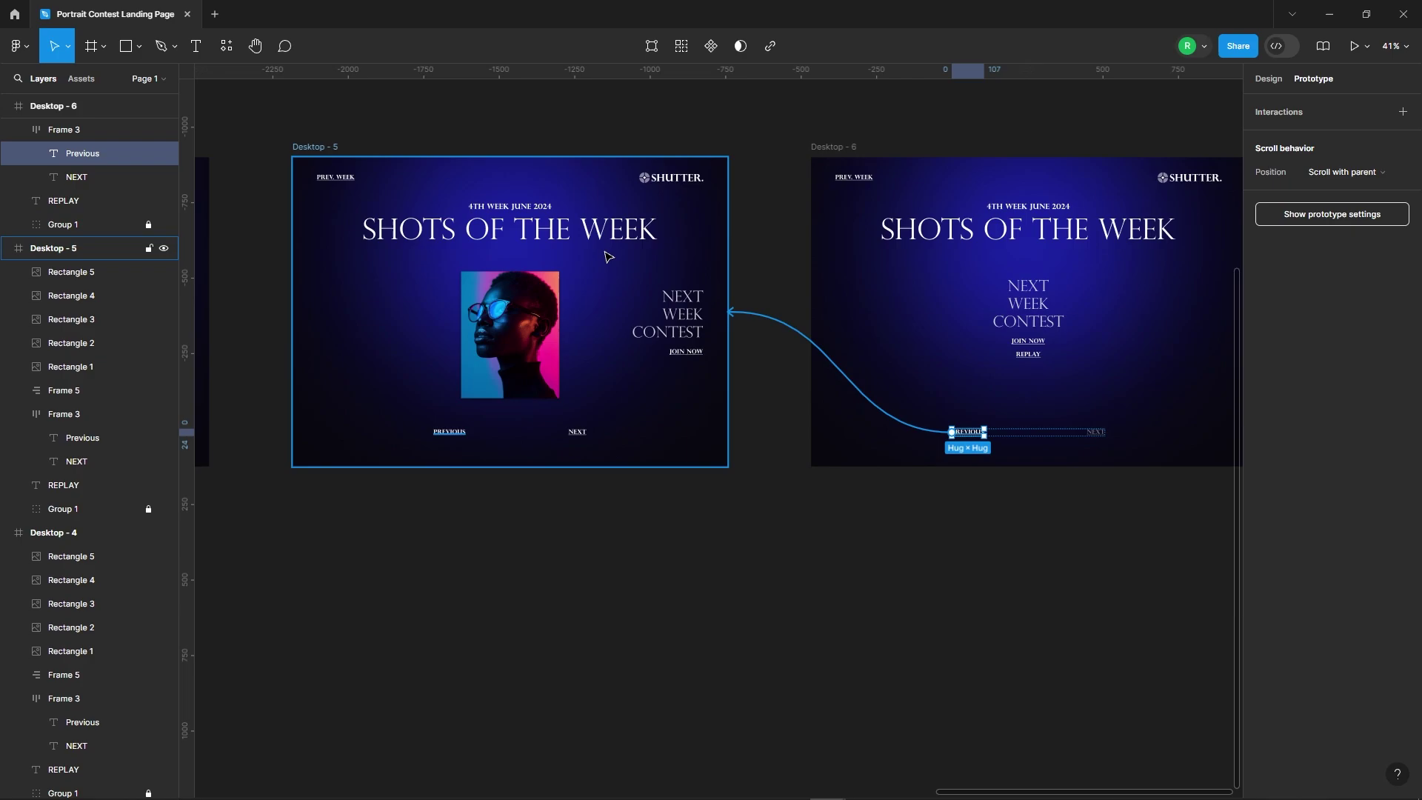
left_click_drag(844, 300, 603, 254)
left_click(800, 348)
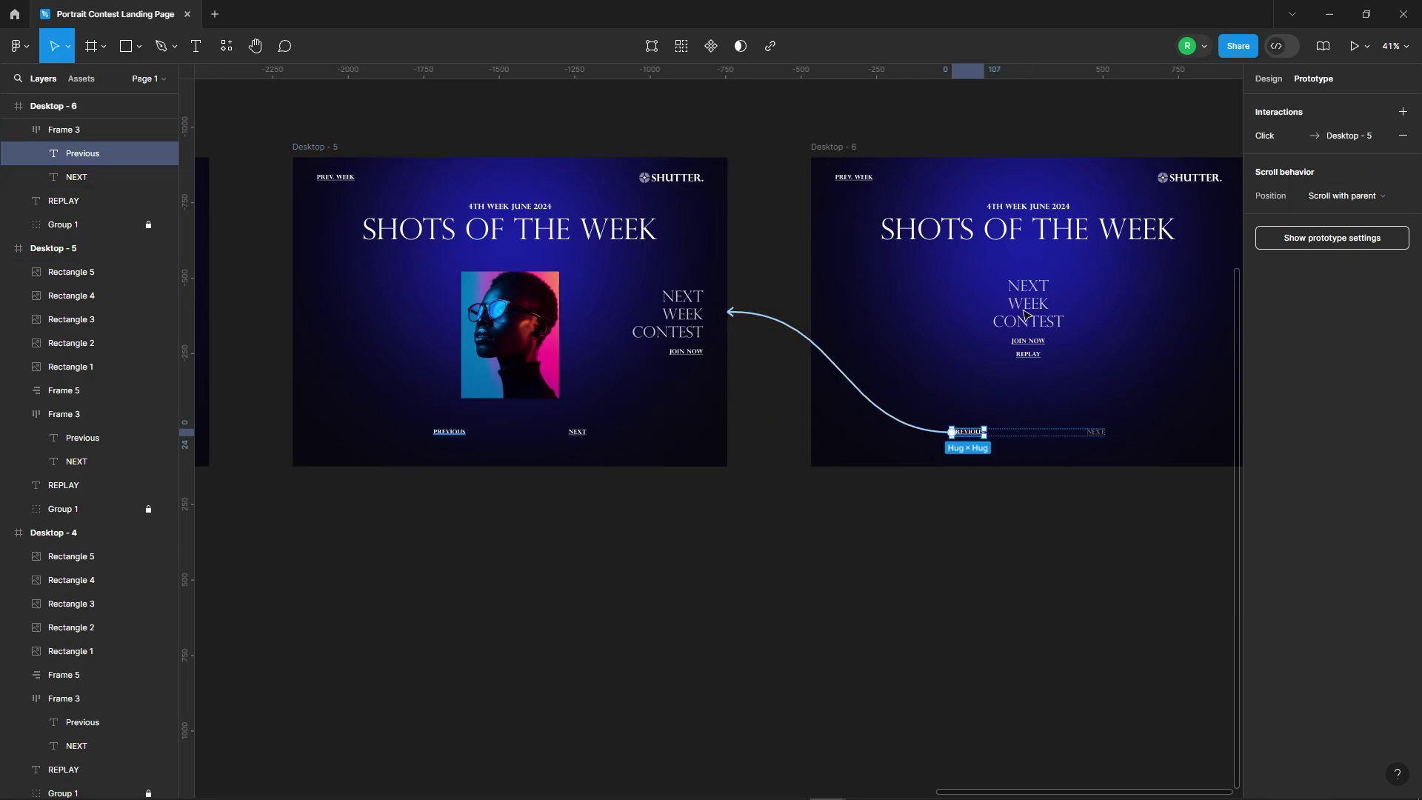
scroll(1026, 370, "up", 5, "ctrl")
left_click(1006, 417)
scroll(1073, 355, "down", 3, "ctrl")
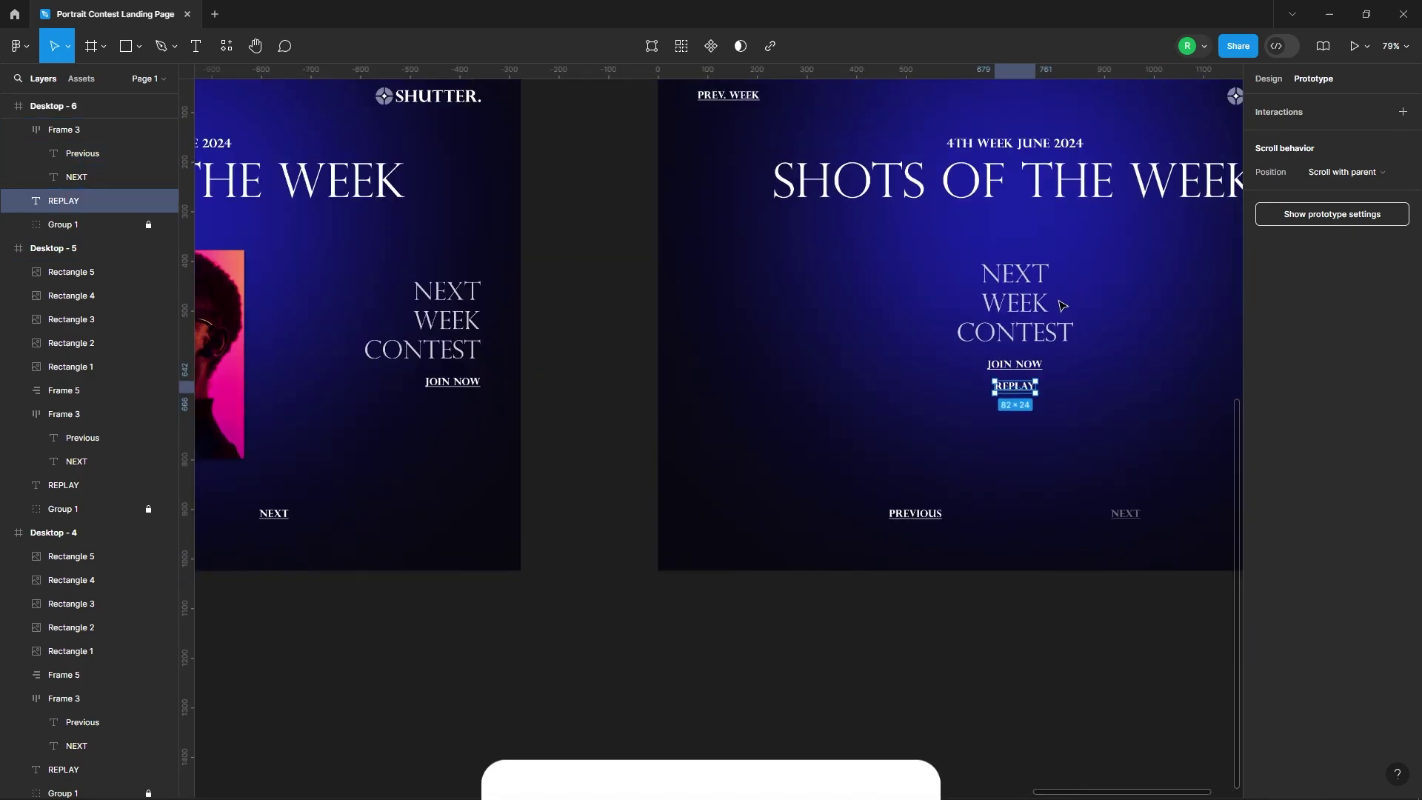
scroll(1111, 314, "down", 4, "ctrl")
scroll(1112, 314, "down", 2, "ctrl")
mouse_move(1070, 331)
left_mouse_down()
mouse_move(123, 269)
mouse_move(527, 318)
mouse_move(578, 349)
left_mouse_up()
Add a flow starting point on Desktop - 1 and begin renaming Flow 1
left_click(654, 346)
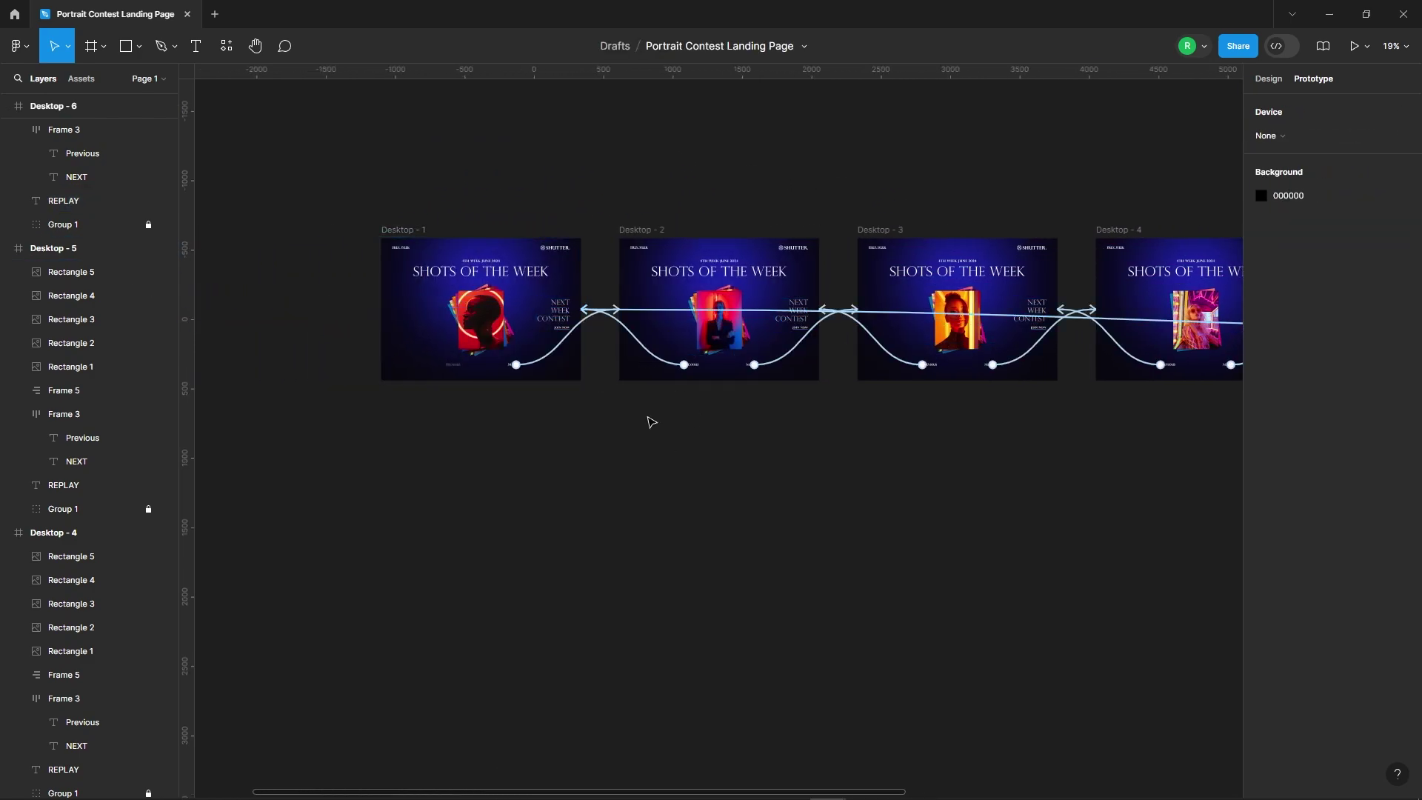
left_click(411, 230)
left_click(1292, 113)
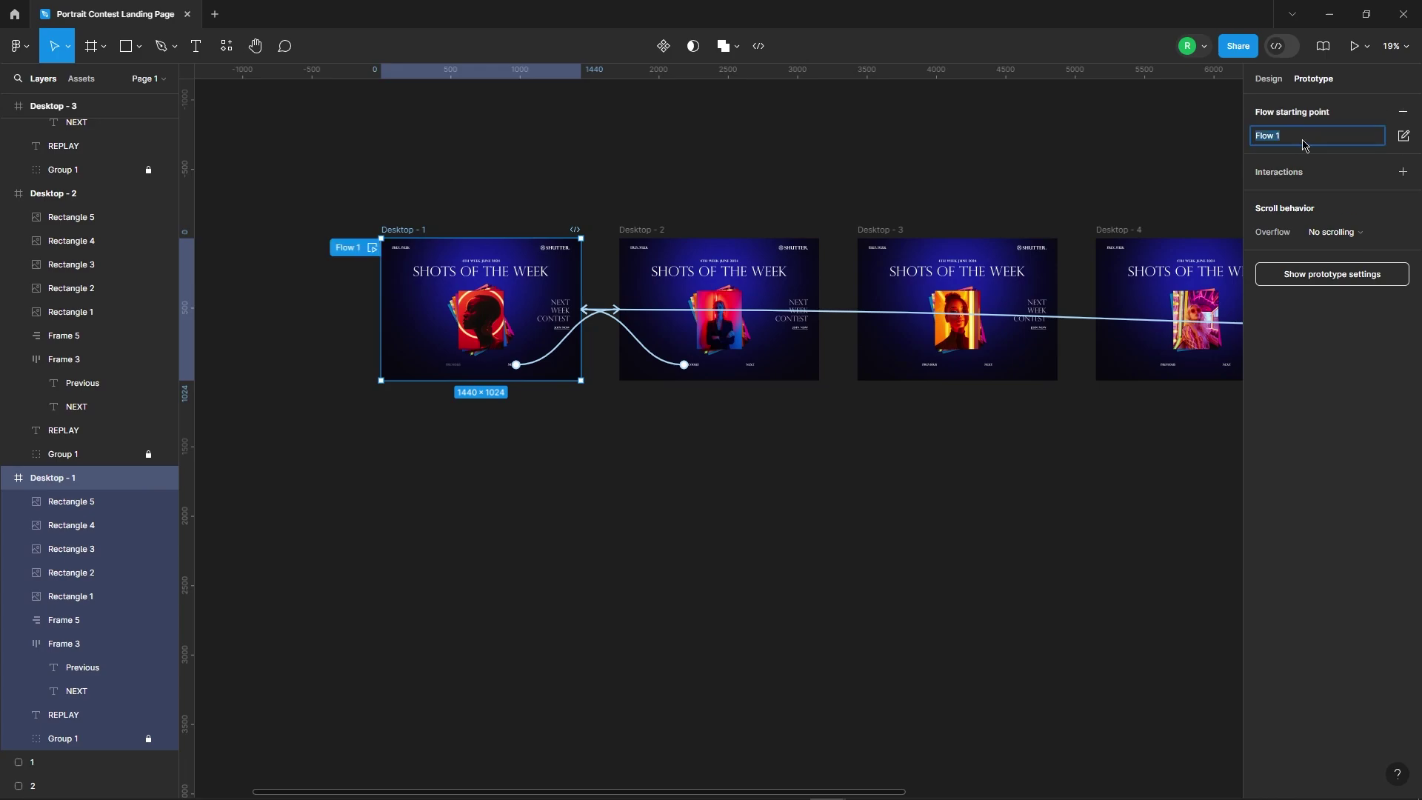
Present the prototype with the frame scaled to fit the screen
left_click(372, 248)
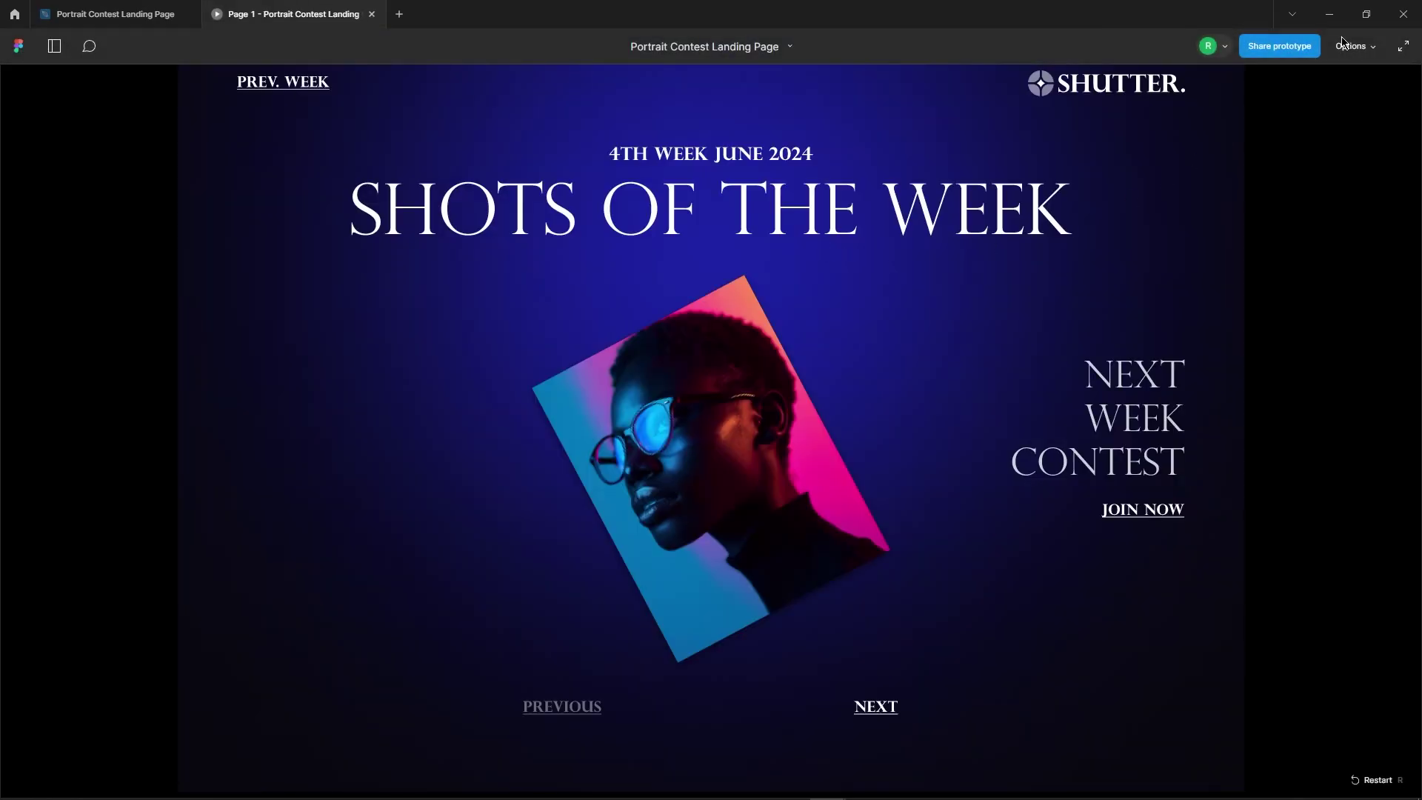
left_click(1355, 46)
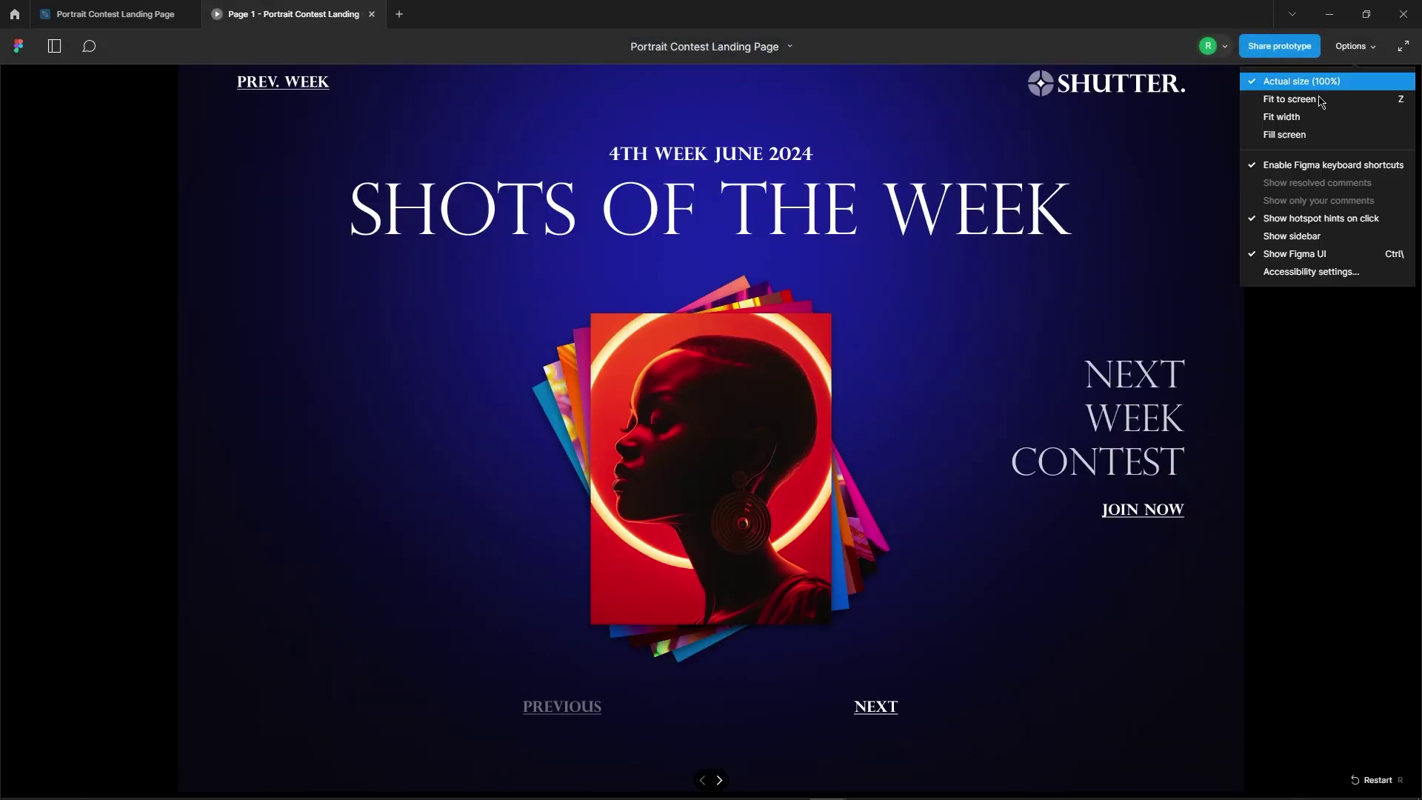
left_click(1310, 104)
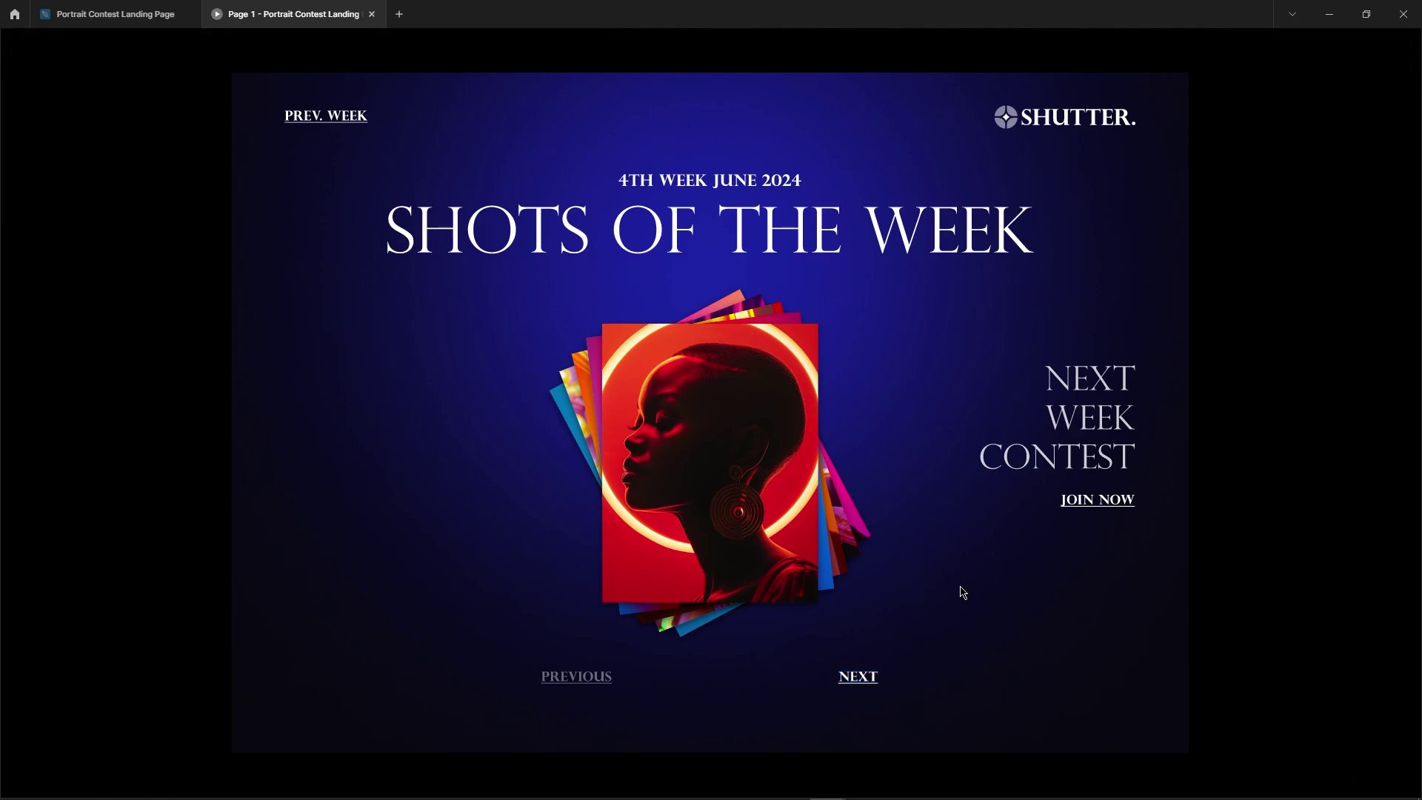
Step forward and back through the portraits with NEXT and PREVIOUS, reaching the final contest screen
left_click(863, 681)
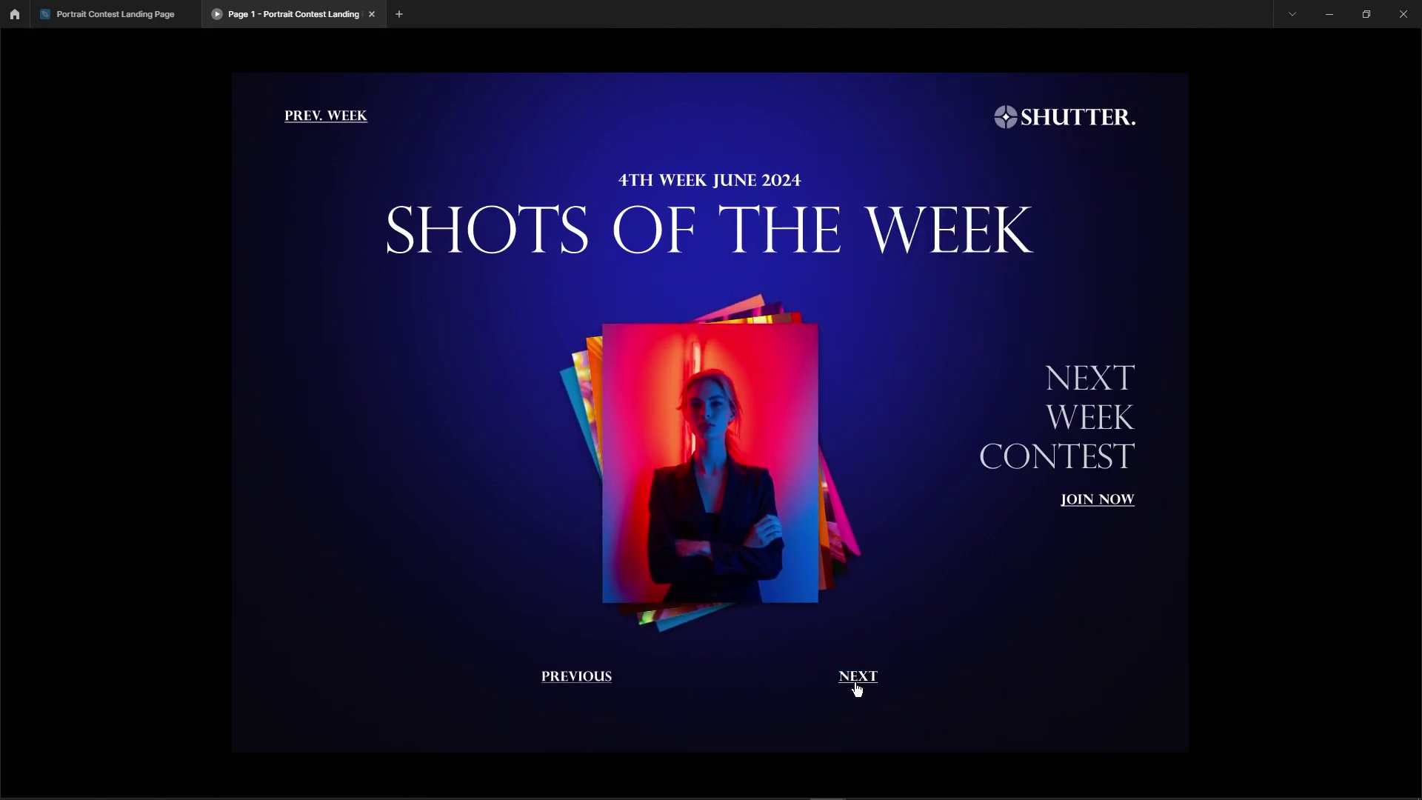
left_click(863, 679)
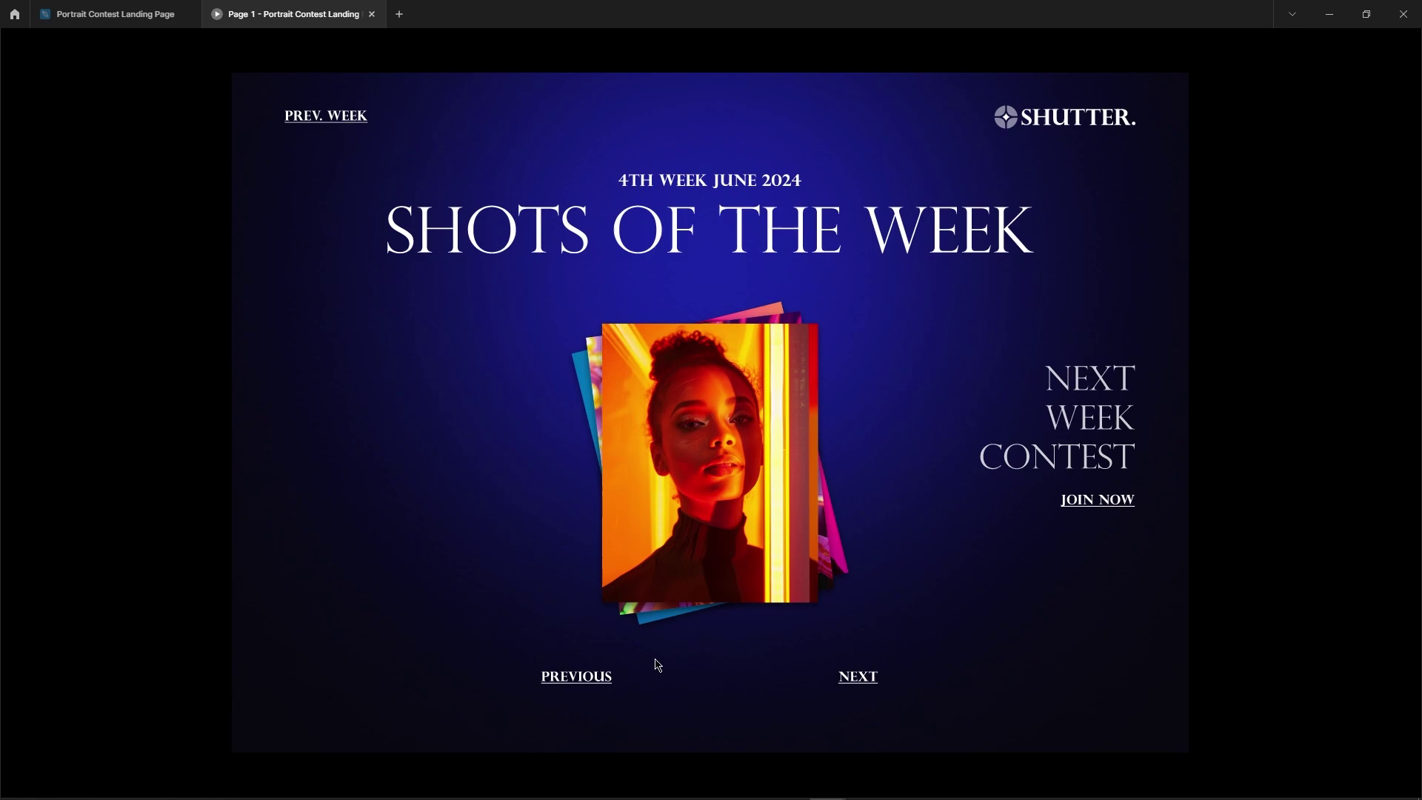
left_click(590, 682)
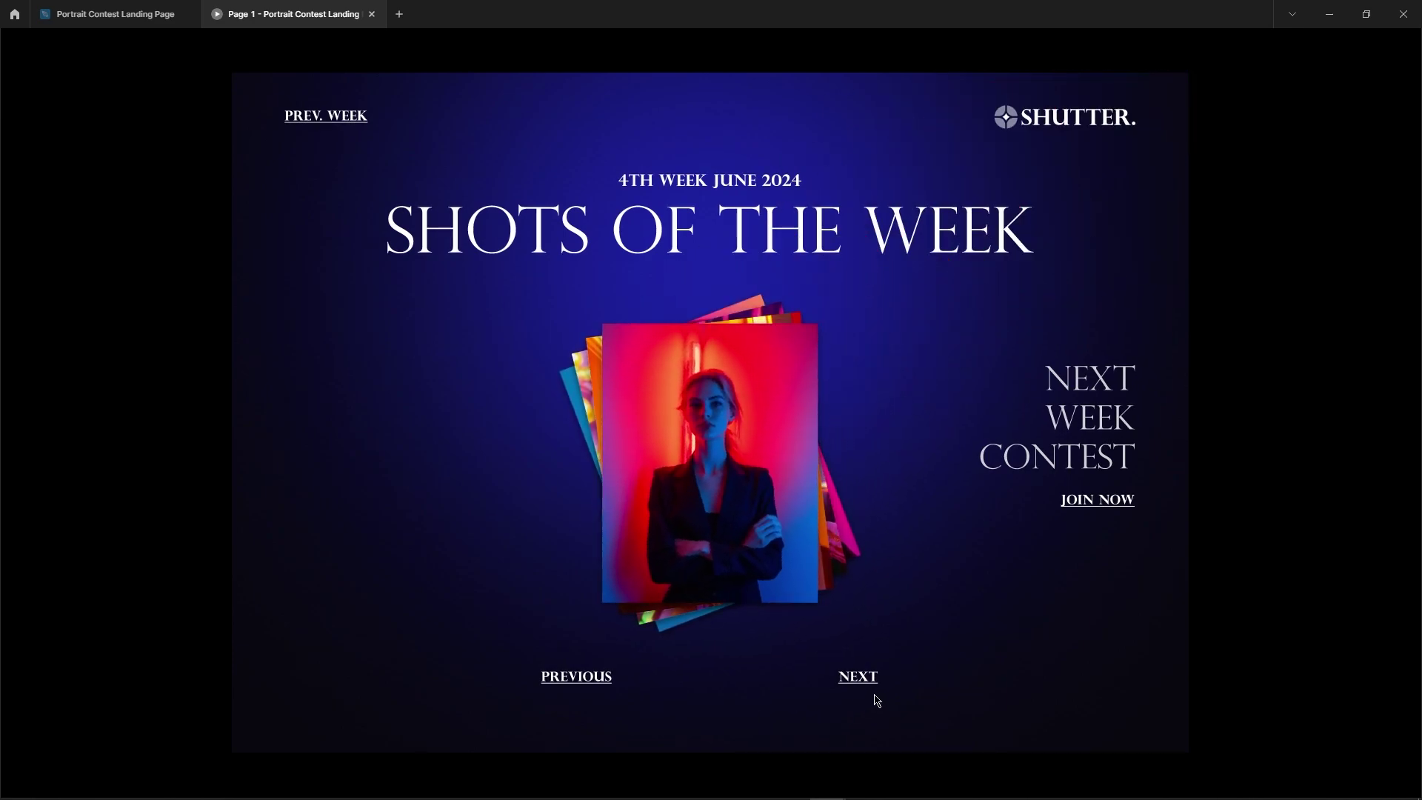
left_click(862, 681)
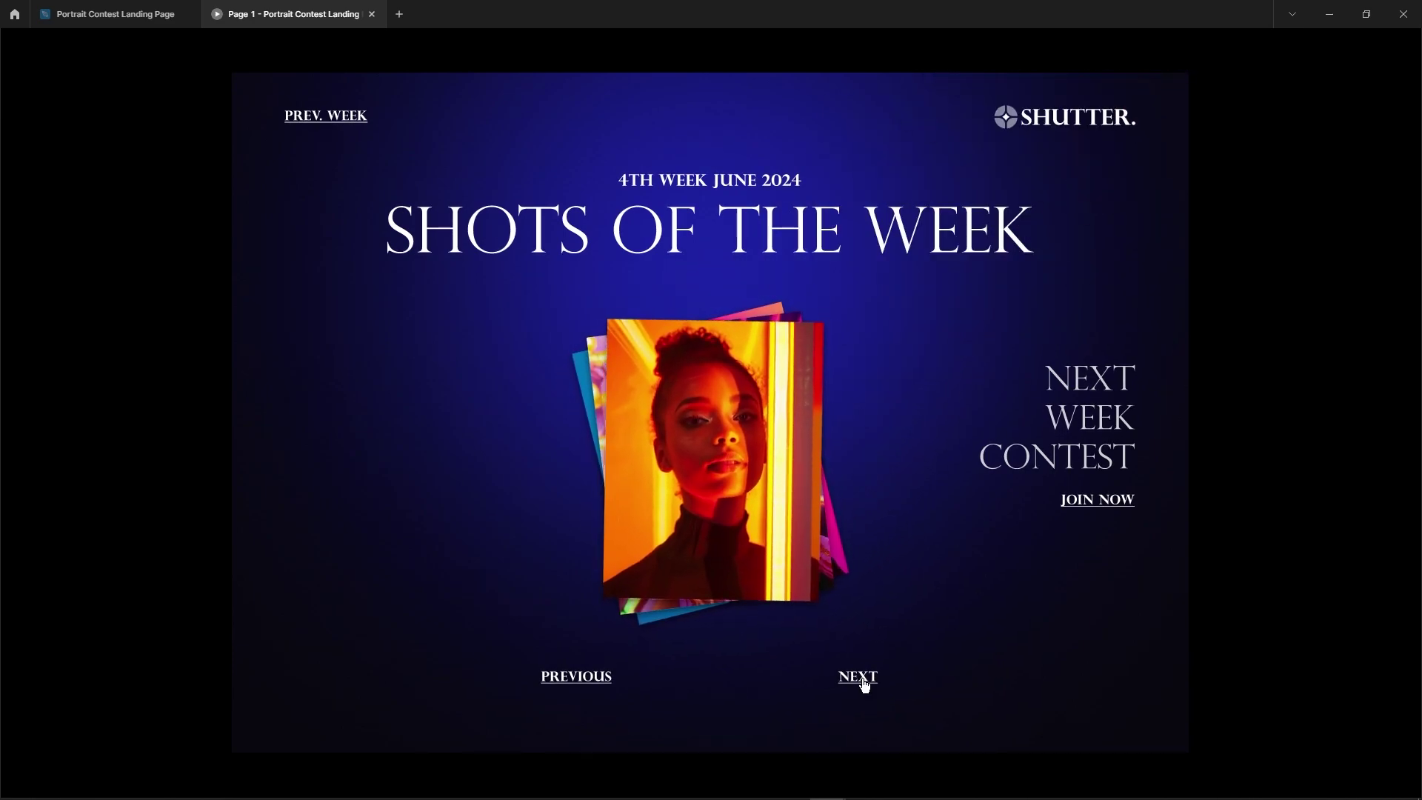
left_click(862, 681)
left_click(863, 681)
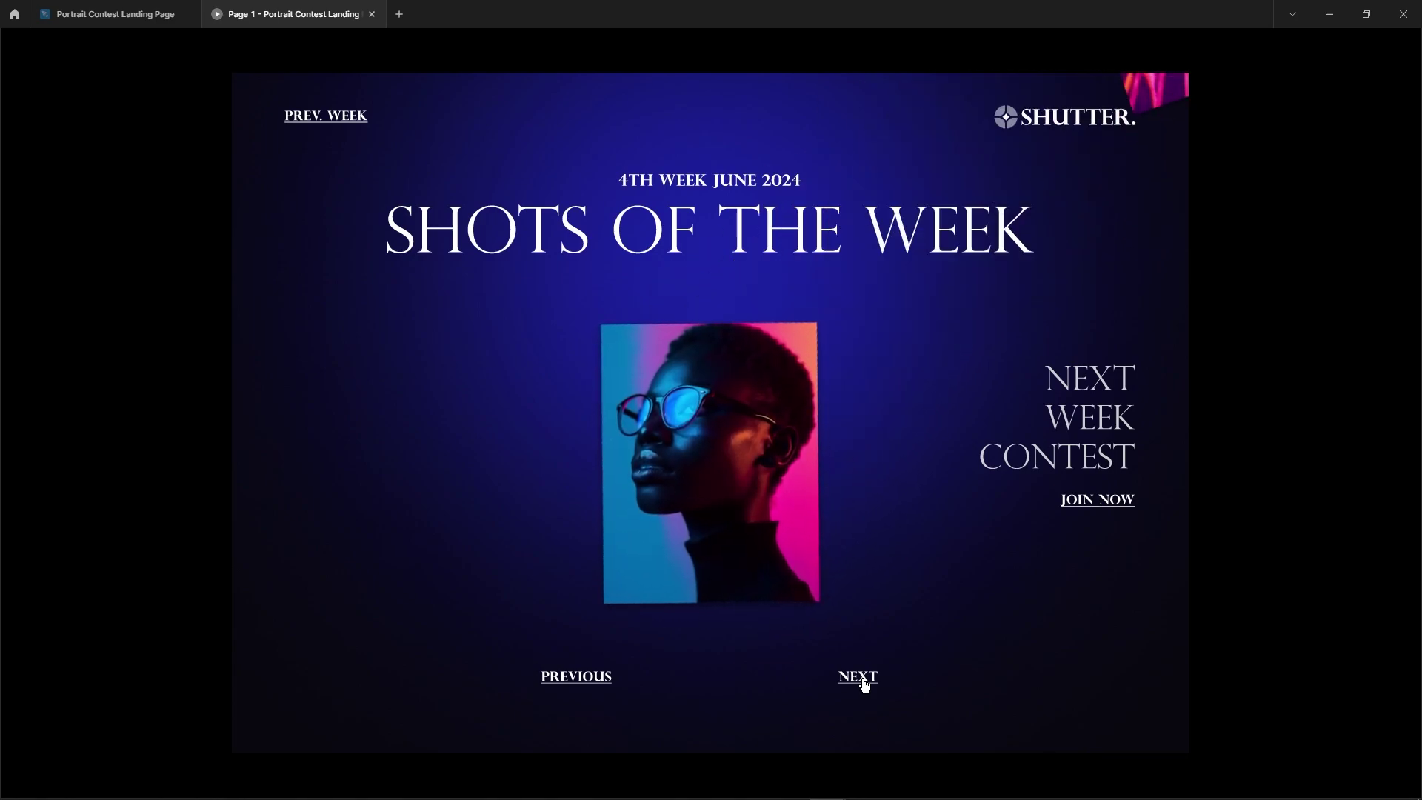
left_click(563, 685)
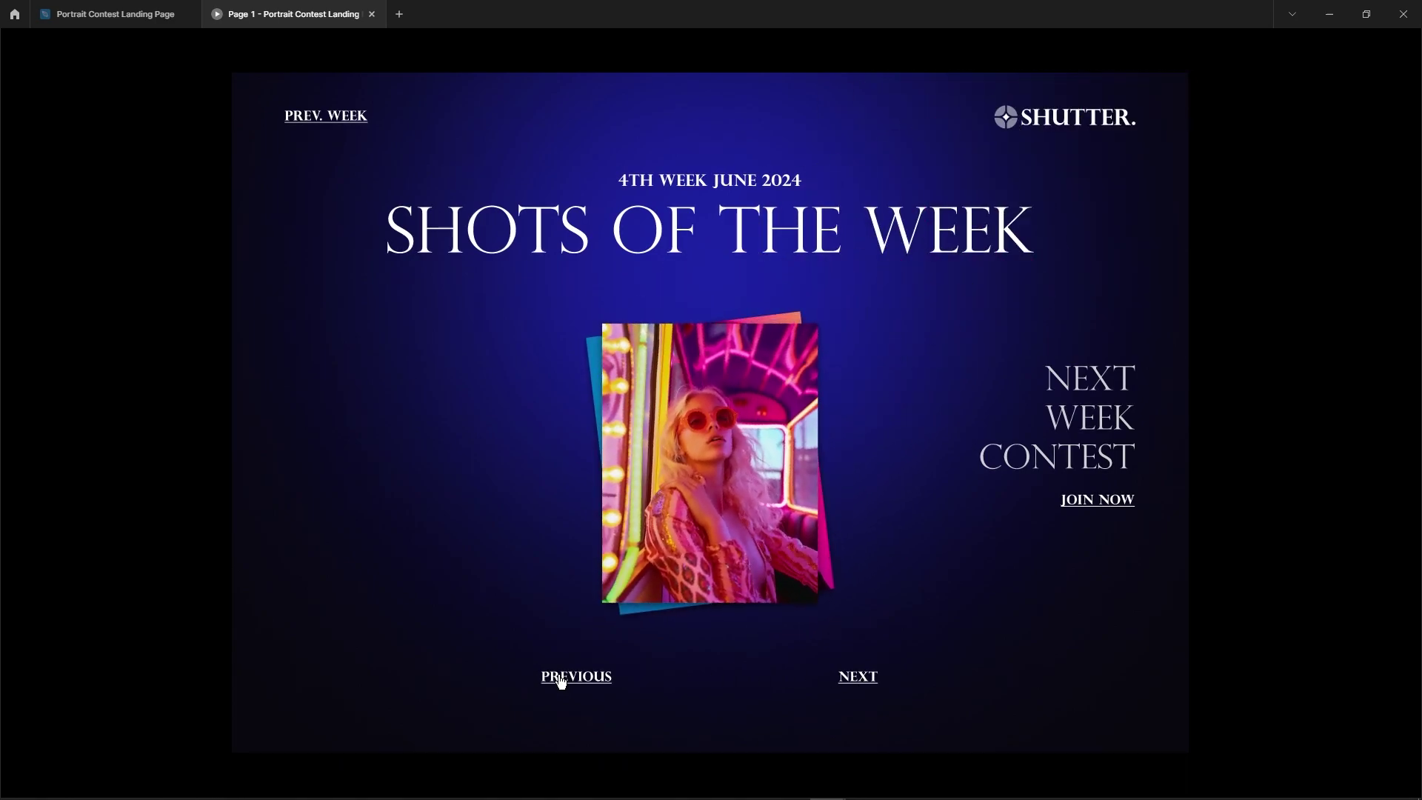
left_click(573, 687)
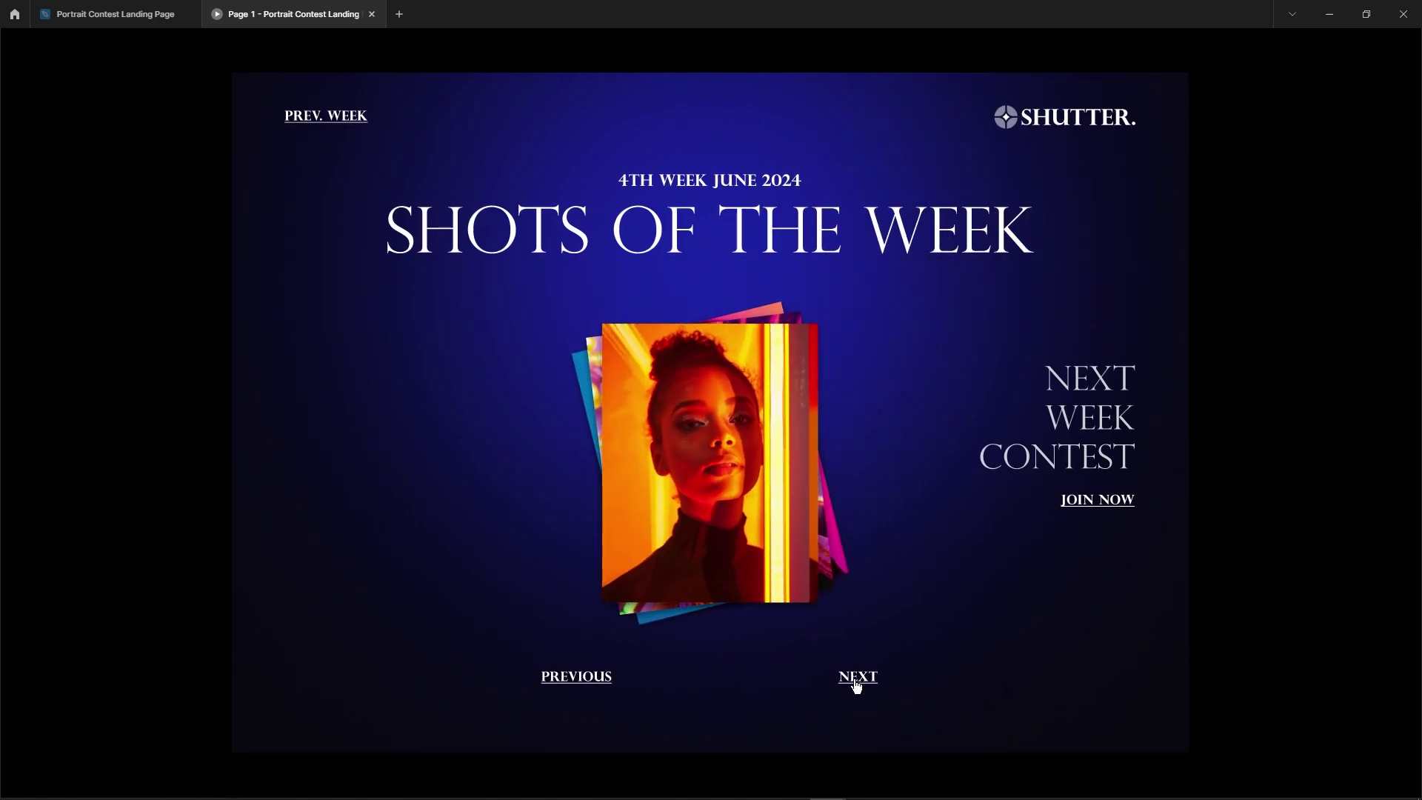
left_click(856, 685)
left_click(857, 685)
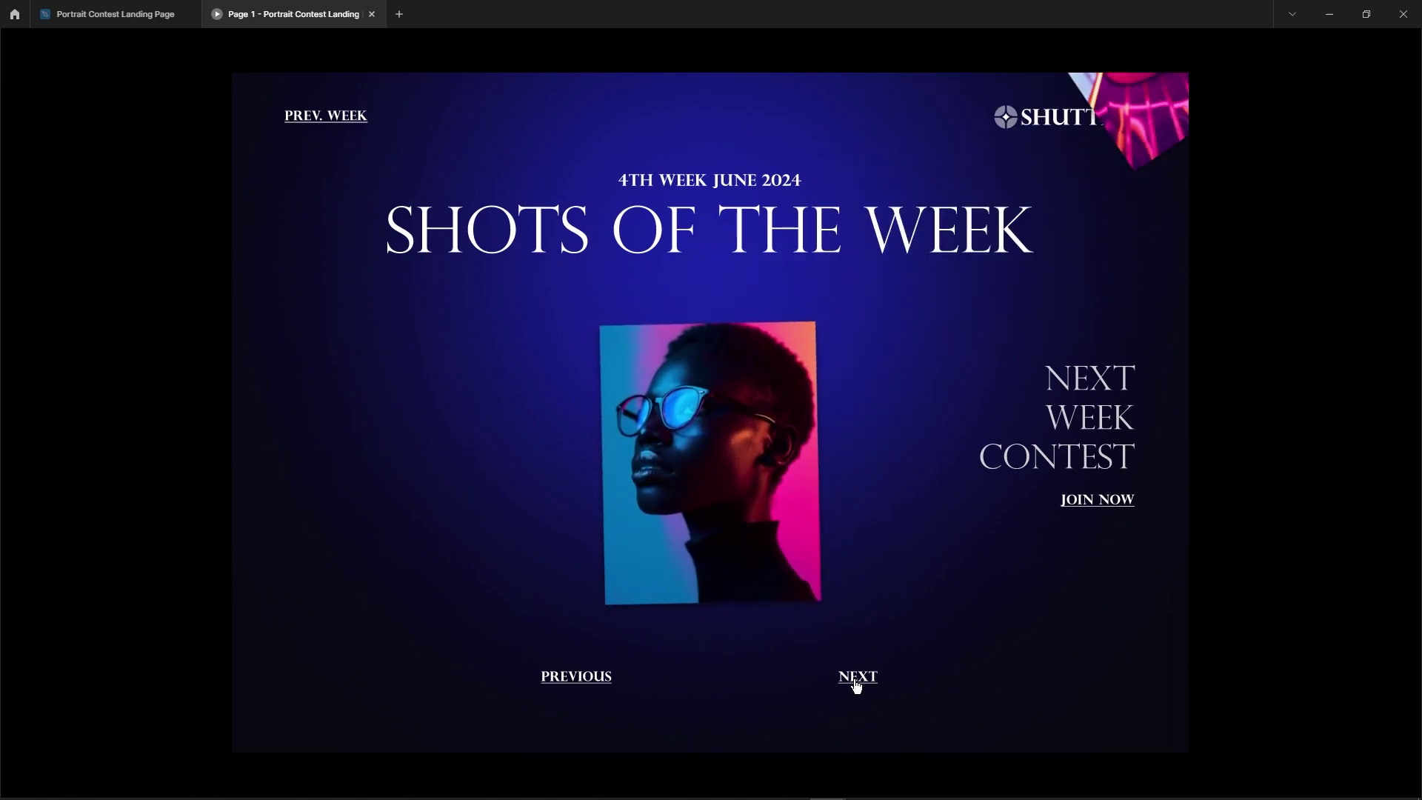
left_click(857, 685)
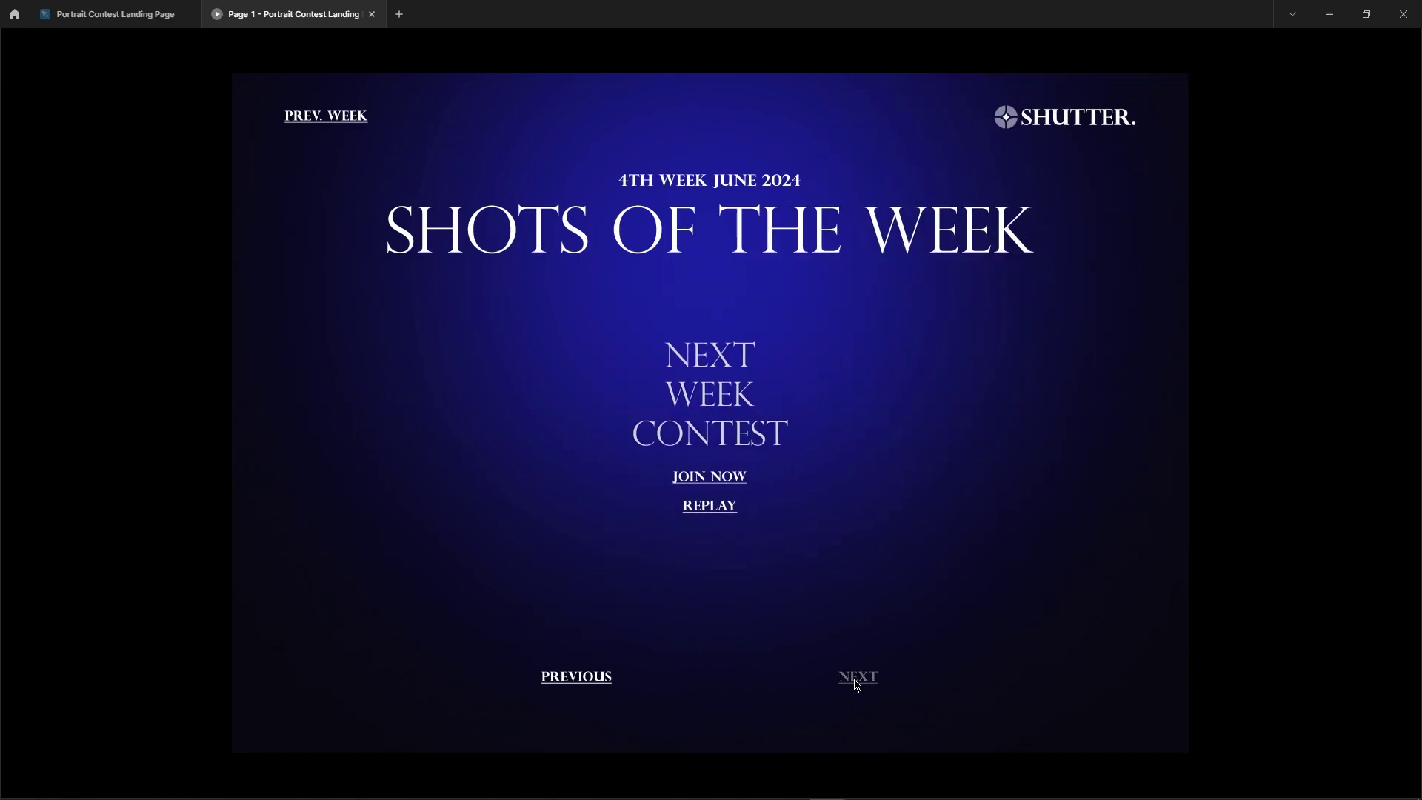
Replay from the first portrait, advance to the final screen, and replay again
left_click(725, 511)
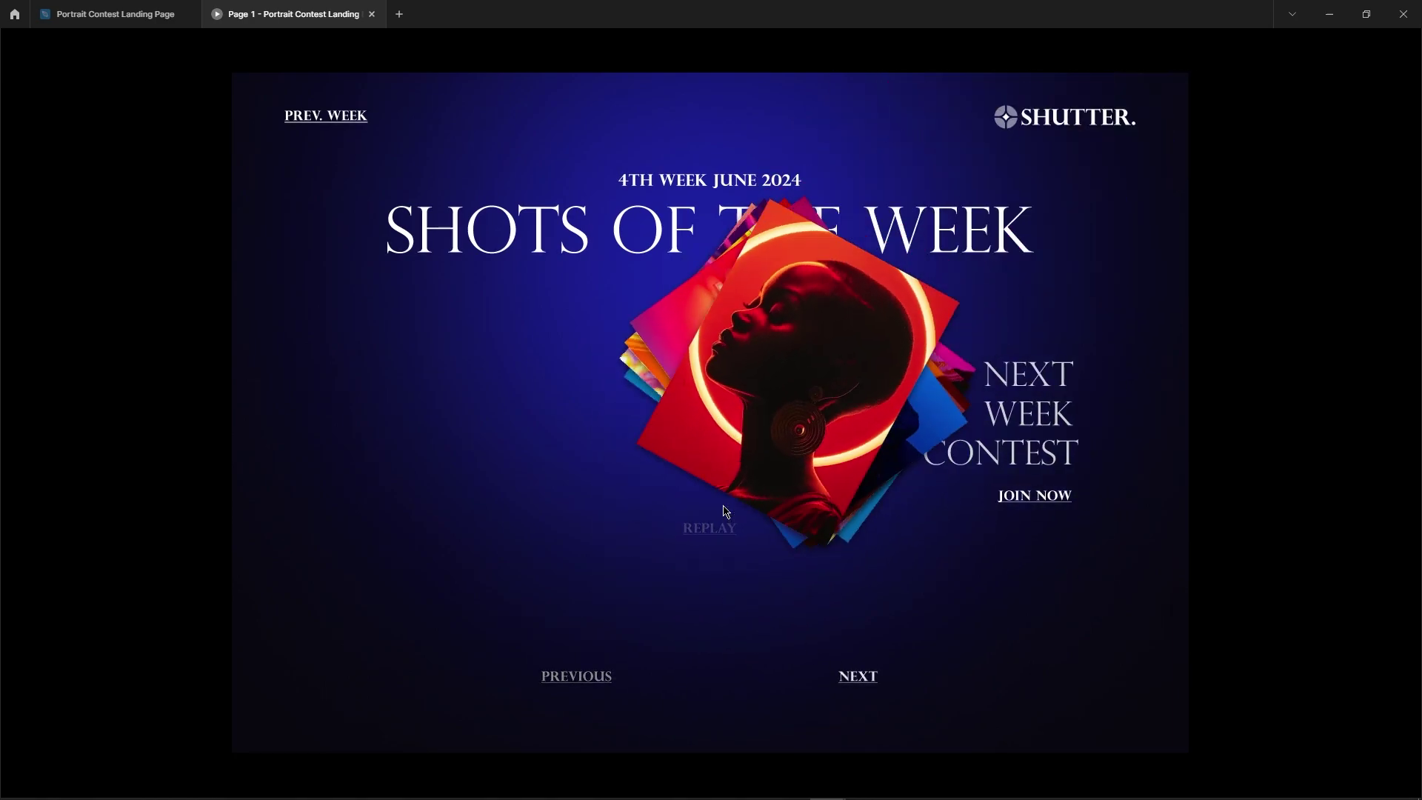
left_click(852, 678)
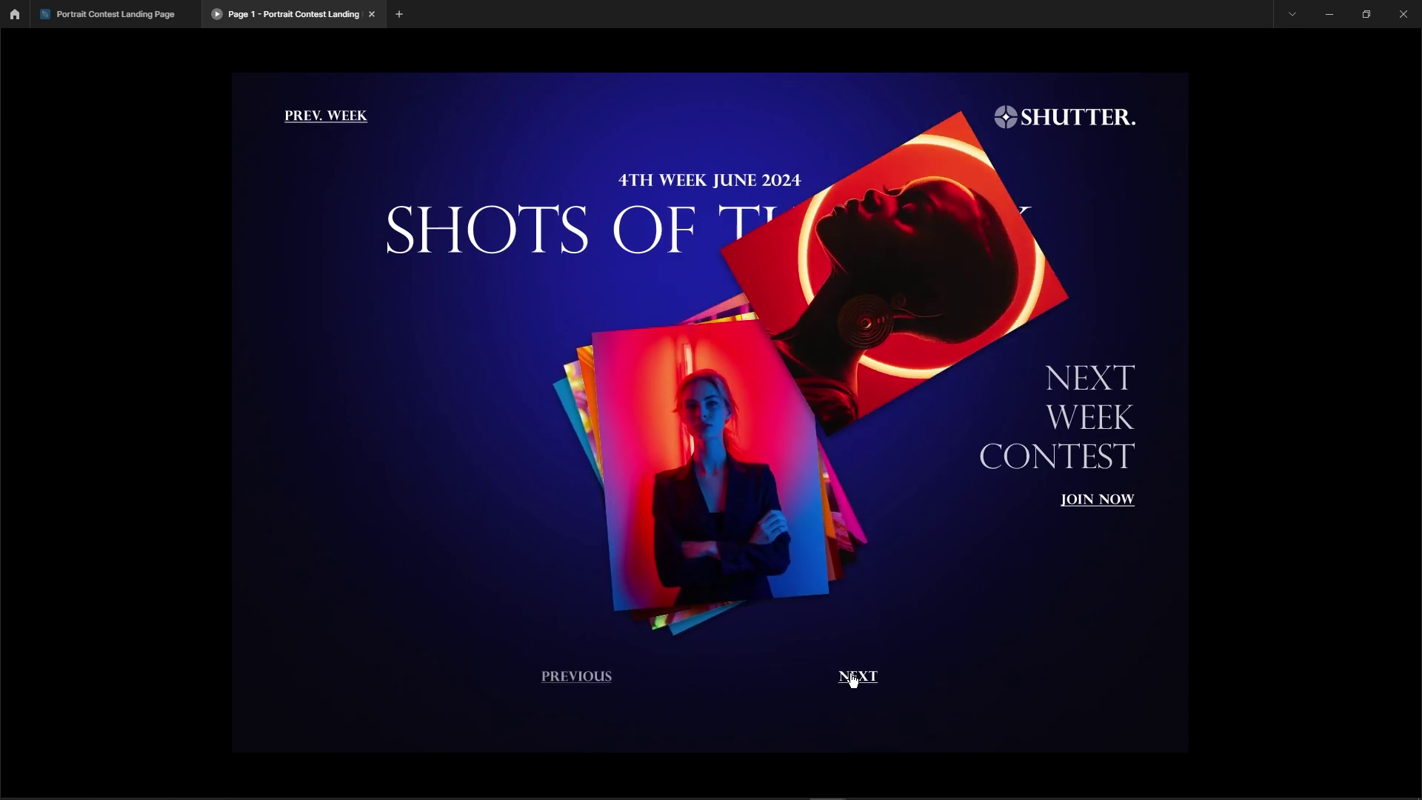
left_click(853, 678)
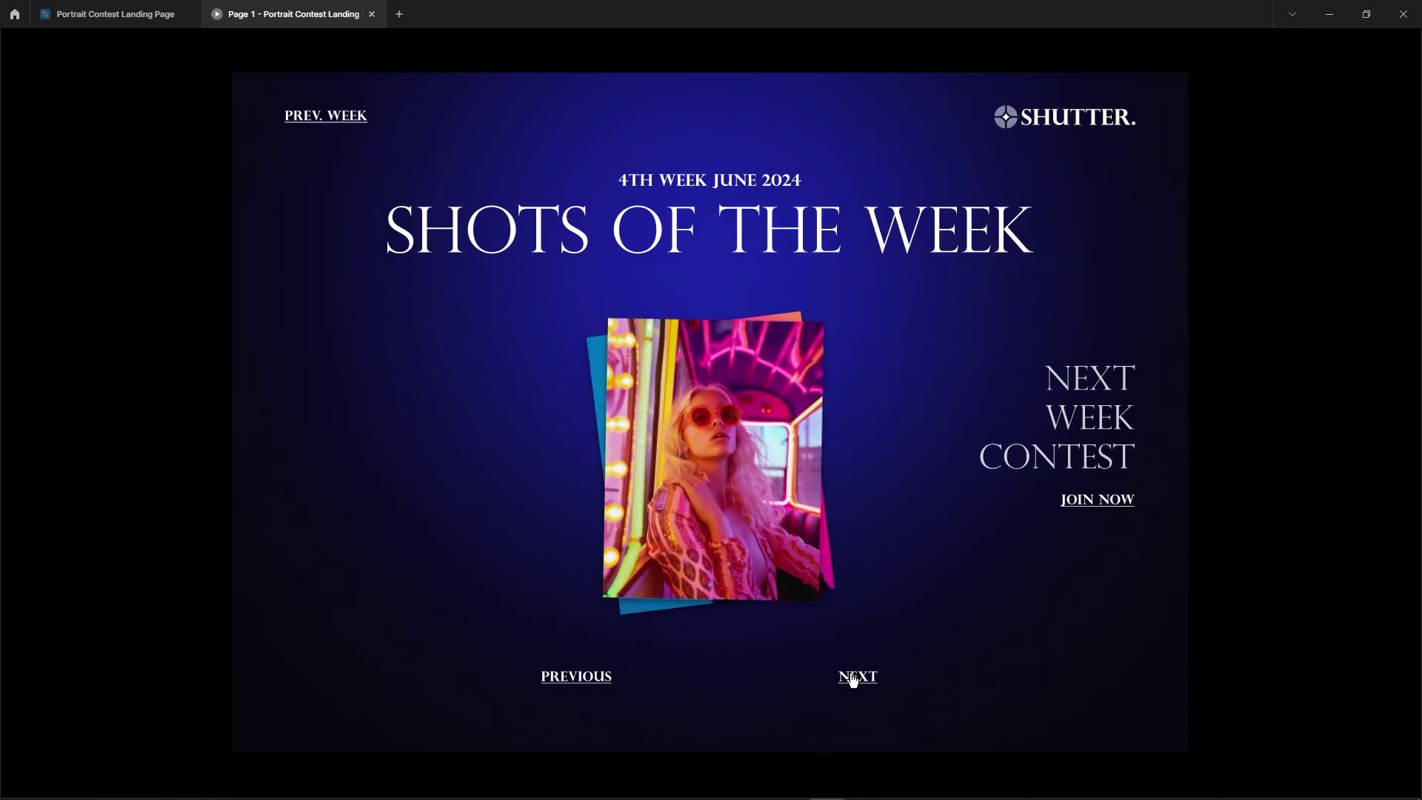
left_click(853, 678)
left_click(853, 678)
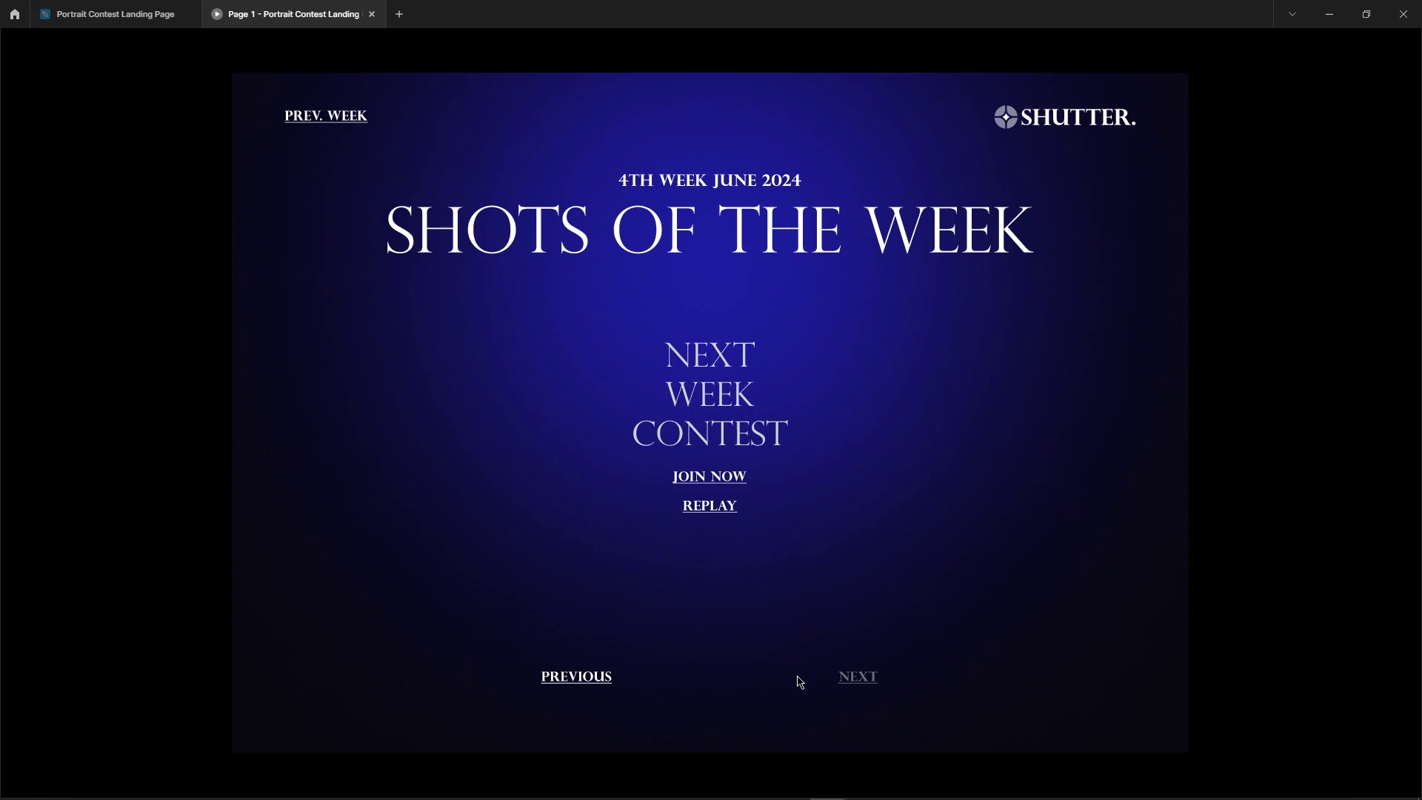
left_click(709, 508)
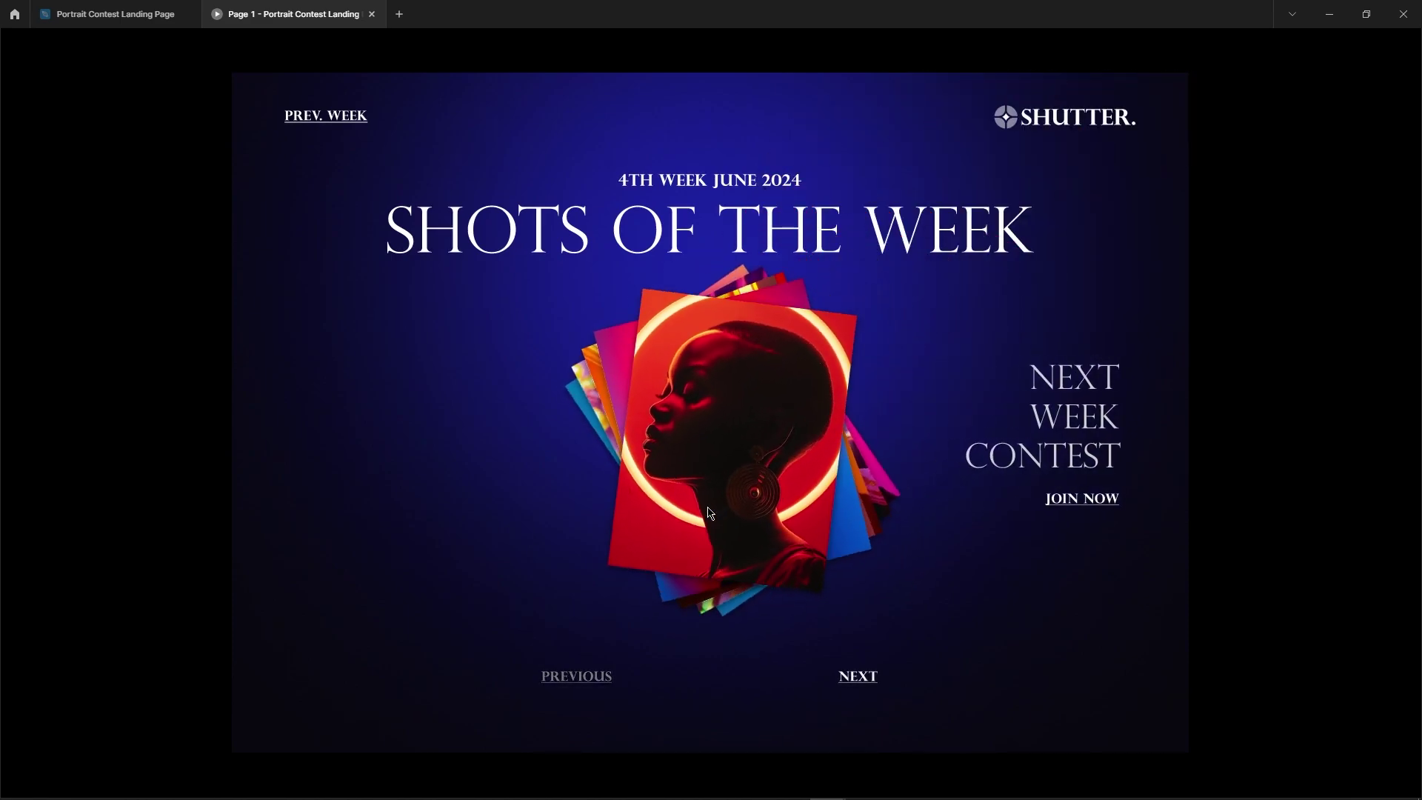